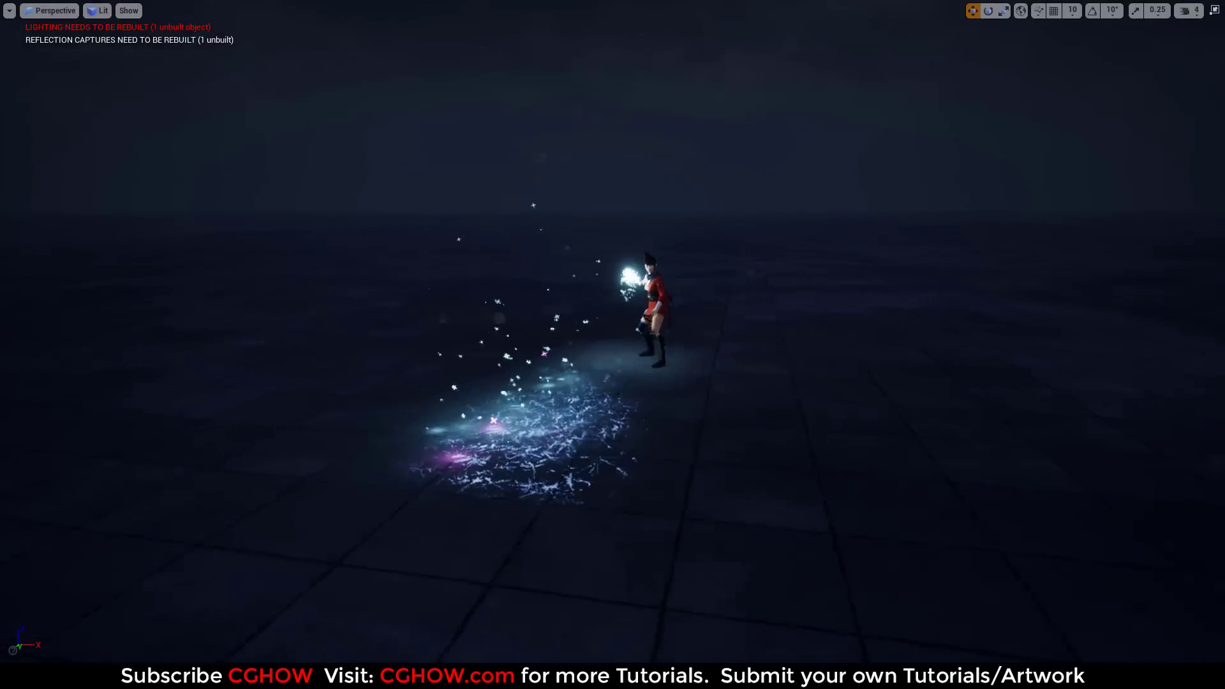
Step: Examine the ice attack effect in the running level from several angles and stop the play session
{"action": "mouse_move", "coordinate": [862, 507]}
{"action": "right_mouse_down"}
{"action": "mouse_move", "coordinate": [778, 478]}
{"action": "mouse_move", "coordinate": [862, 507]}
{"action": "right_mouse_up"}
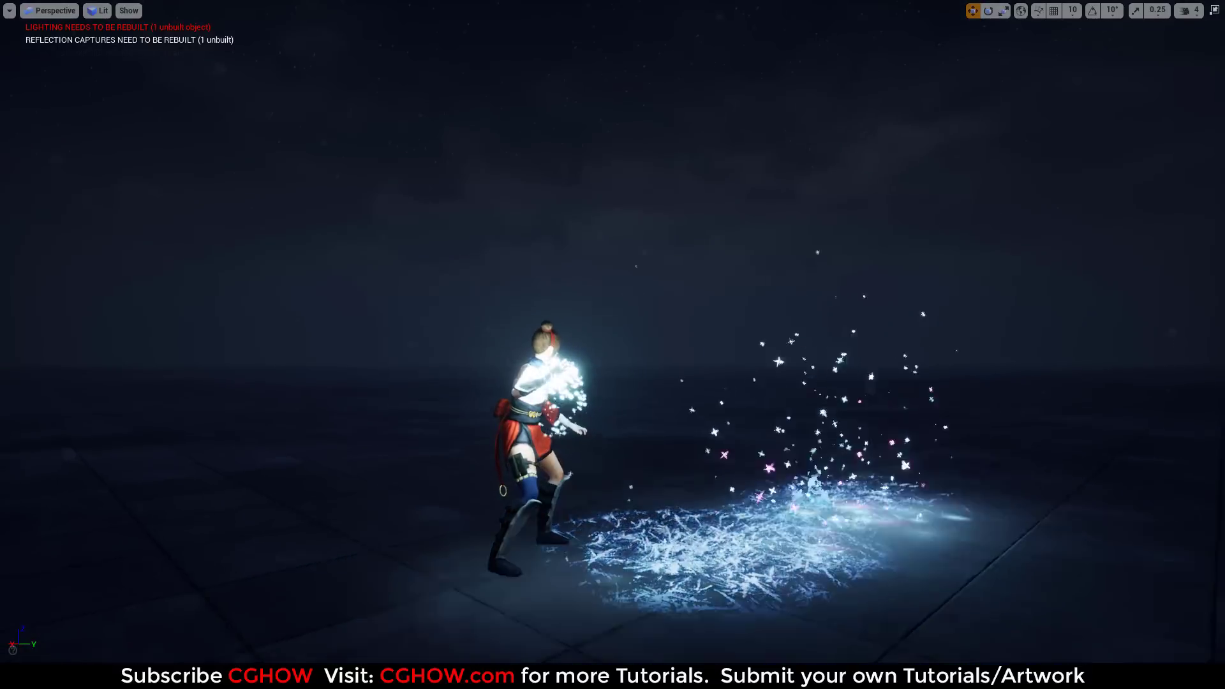
{"action": "left_click_drag", "start_coordinate": [962, 508], "coordinate": [1149, 574], "text": "alt"}
{"action": "left_click_drag", "start_coordinate": [613, 344], "coordinate": [804, 268], "text": "alt"}
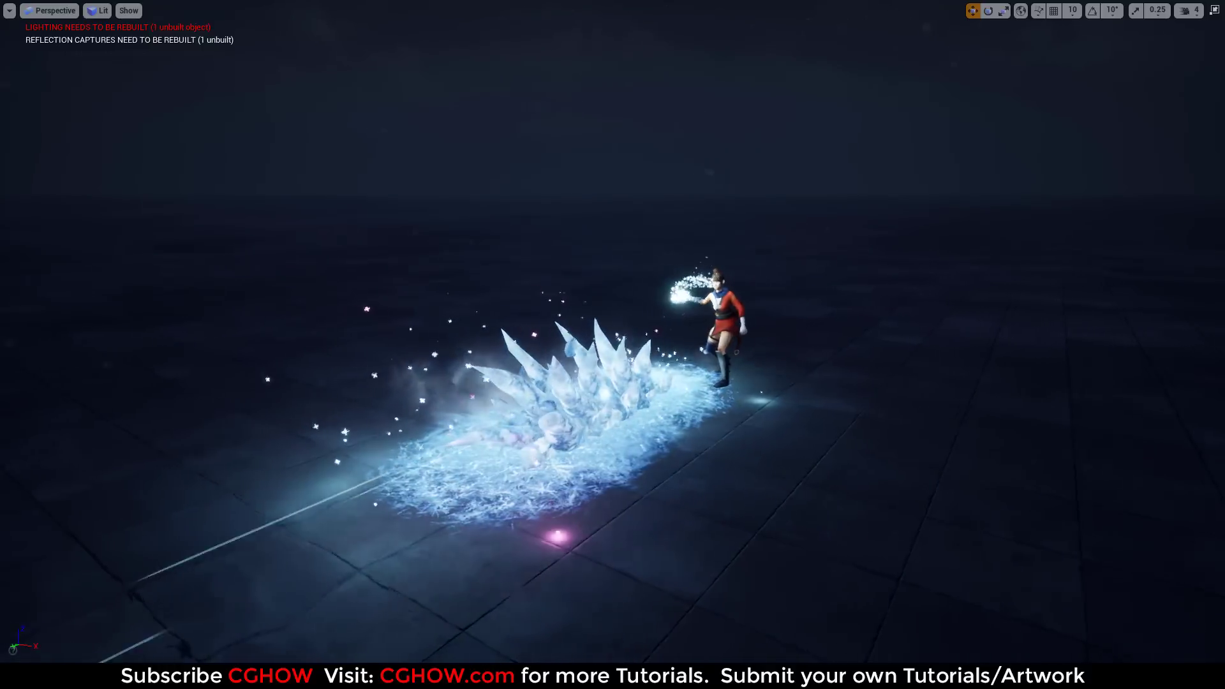
{"action": "left_click_drag", "start_coordinate": [833, 483], "coordinate": [893, 459], "text": "alt"}
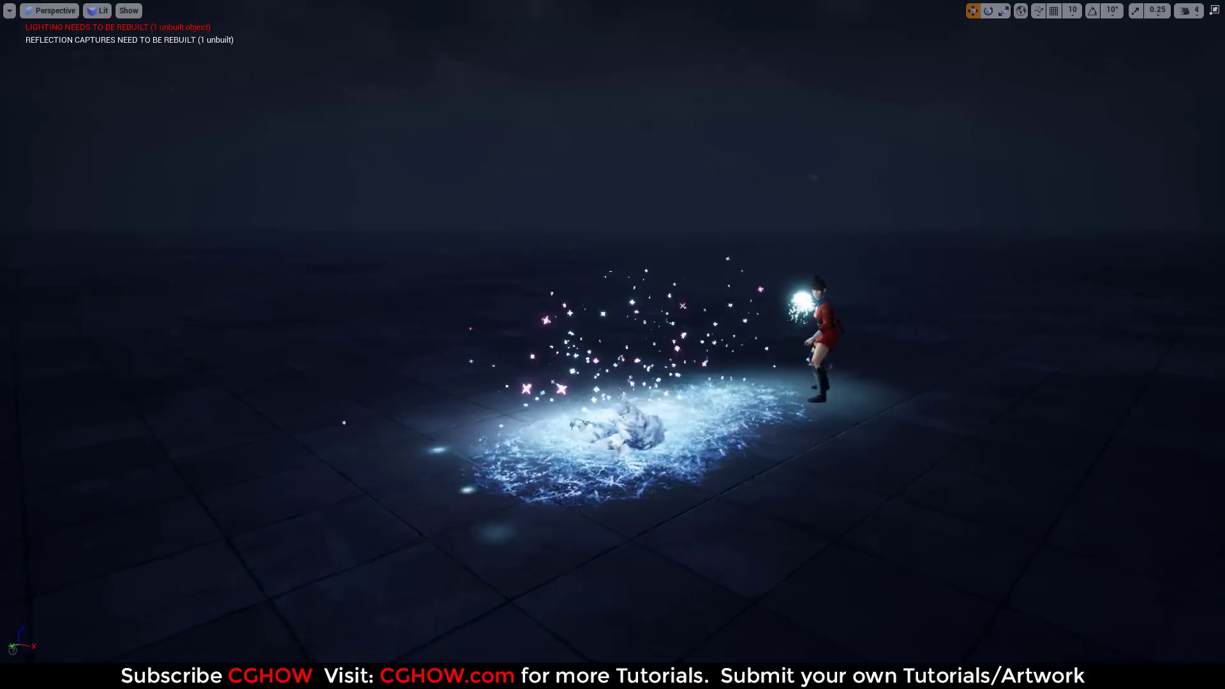
{"action": "right_click_drag", "start_coordinate": [835, 483], "coordinate": [970, 510]}
{"action": "left_click_drag", "start_coordinate": [562, 489], "coordinate": [683, 489], "text": "alt"}
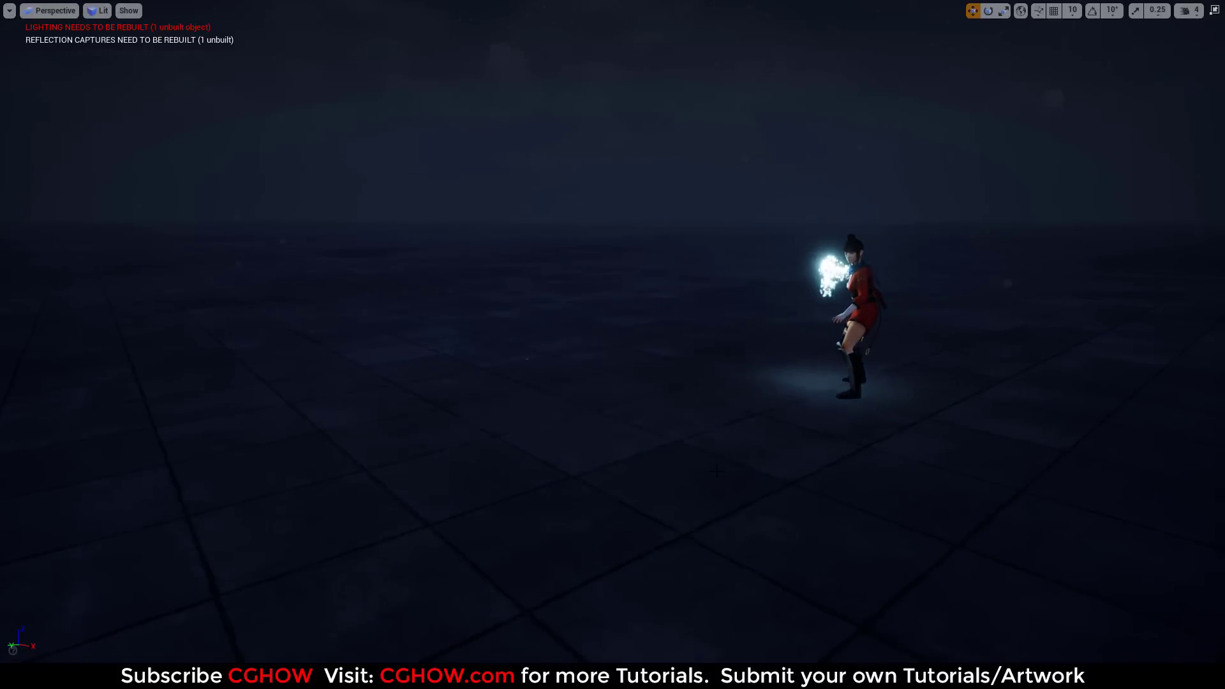
{"action": "key", "text": "F11"}
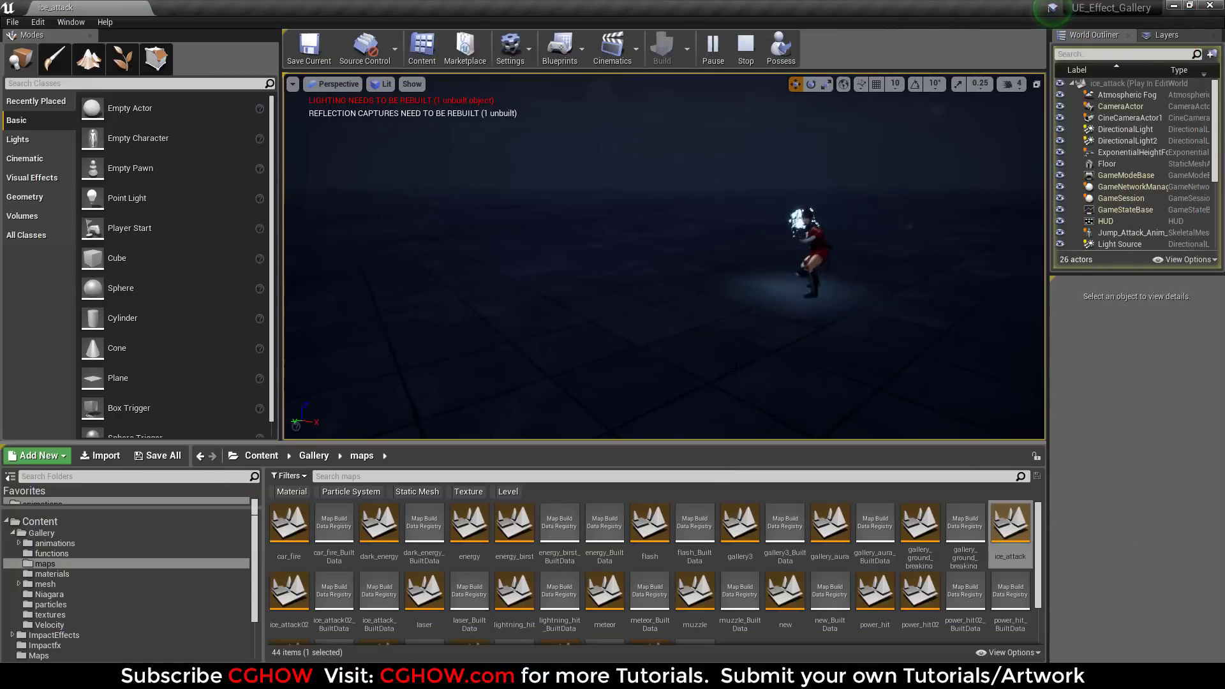
{"action": "left_click", "coordinate": [744, 57]}
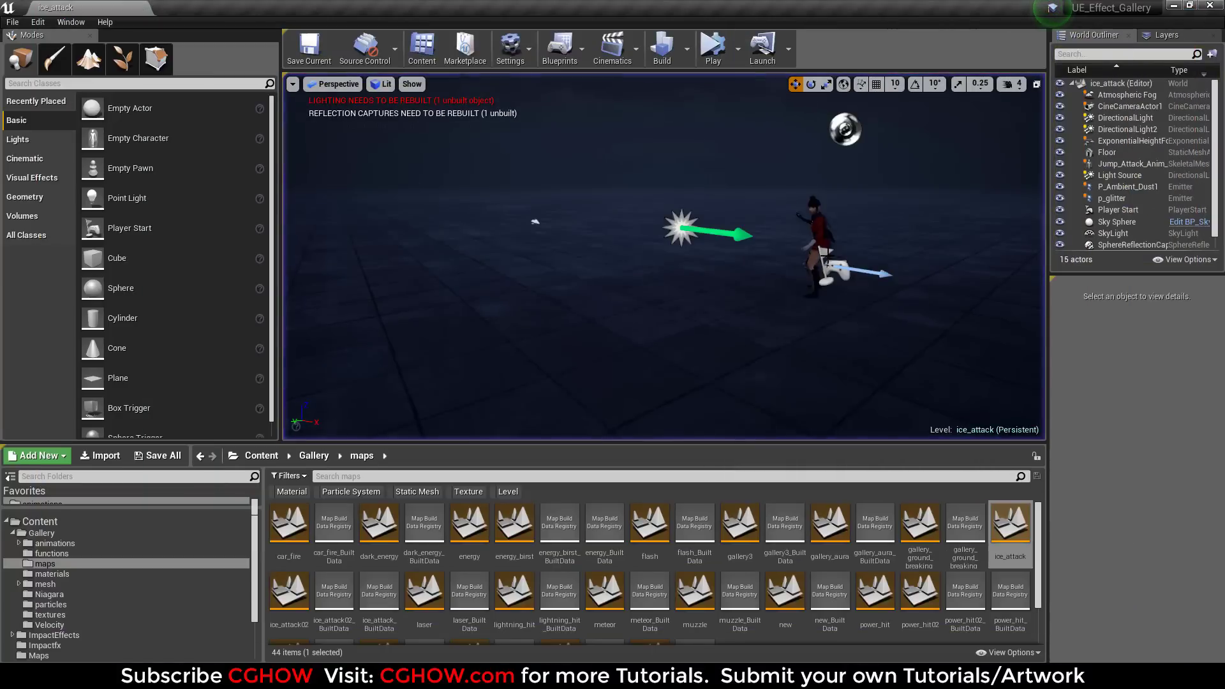
Step: Locate the magic attack character's animation asset in the ice_attack folder and open its composite animation
{"action": "left_click", "coordinate": [812, 252]}
{"action": "left_click", "coordinate": [1182, 499]}
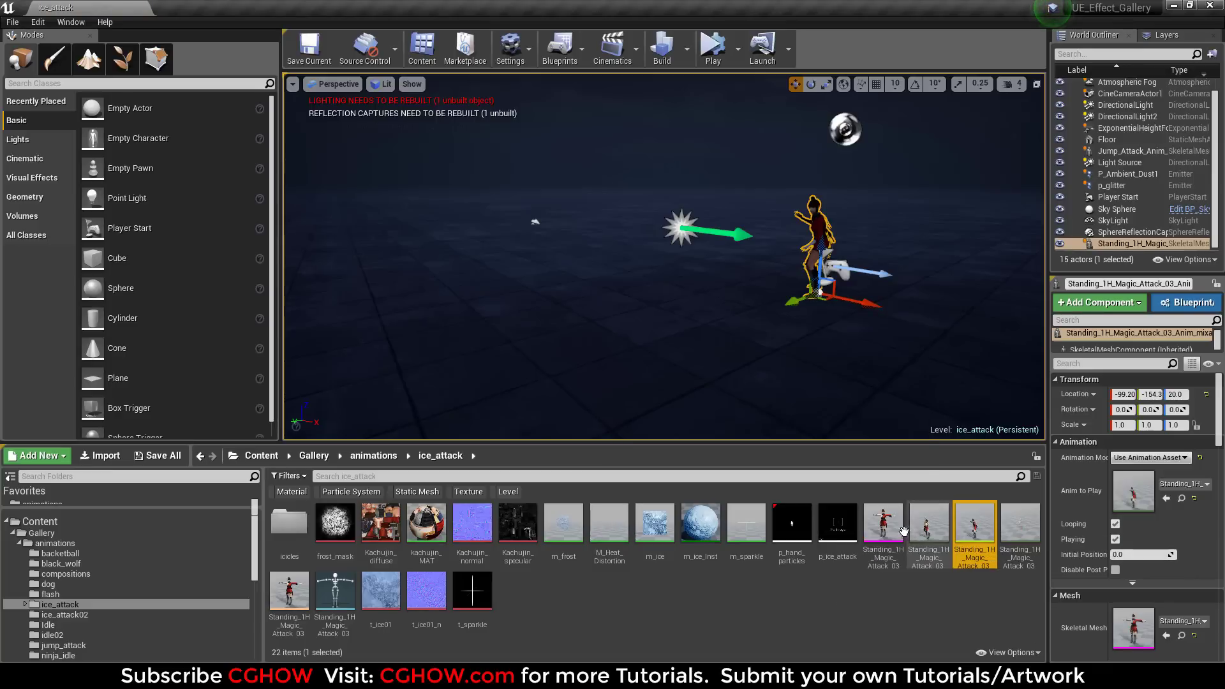
{"action": "double_click", "coordinate": [941, 539]}
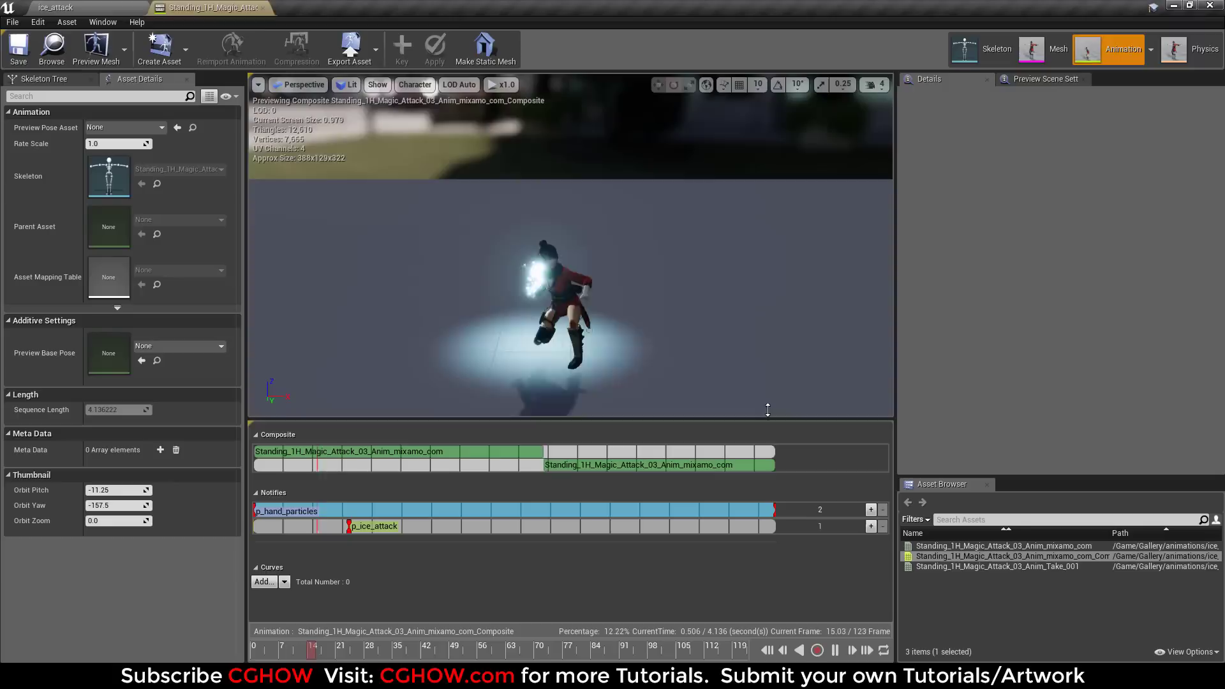
Step: Examine the composite's preview and the settings of its p_ice_attack and p_hand_particles notifies
{"action": "scroll", "coordinate": [660, 352], "scroll_direction": "down", "scroll_amount": 5}
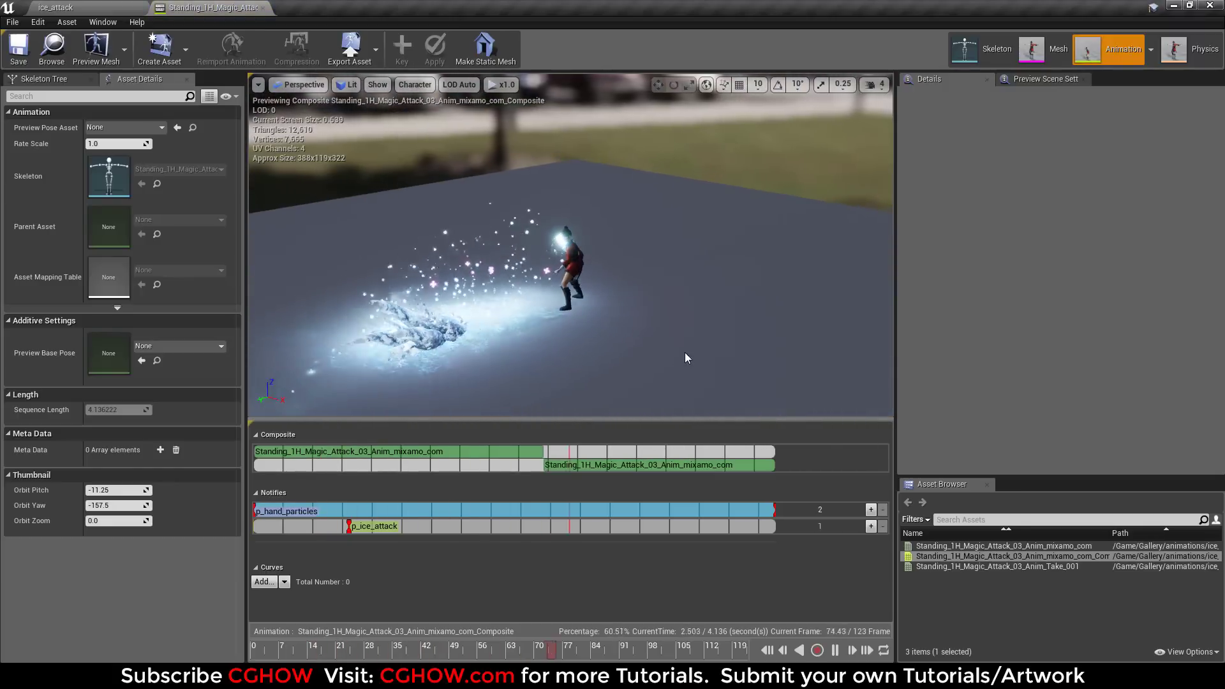
{"action": "left_click_drag", "start_coordinate": [664, 351], "coordinate": [613, 341], "text": "alt"}
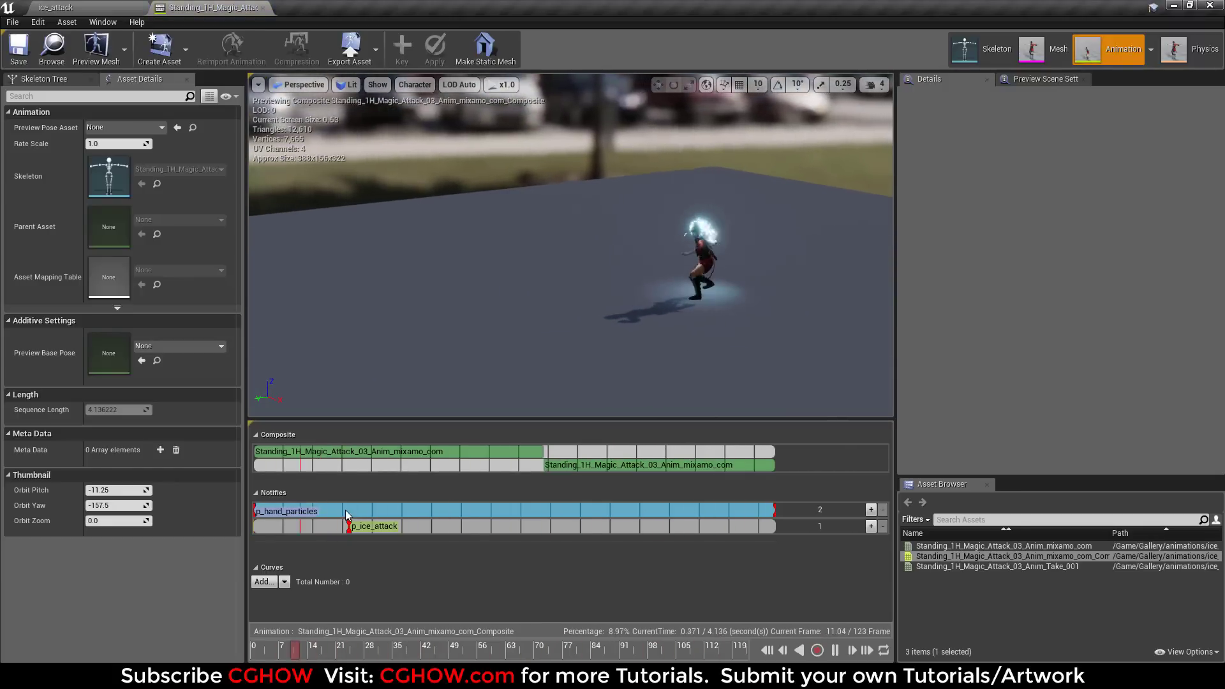
{"action": "left_click", "coordinate": [373, 526]}
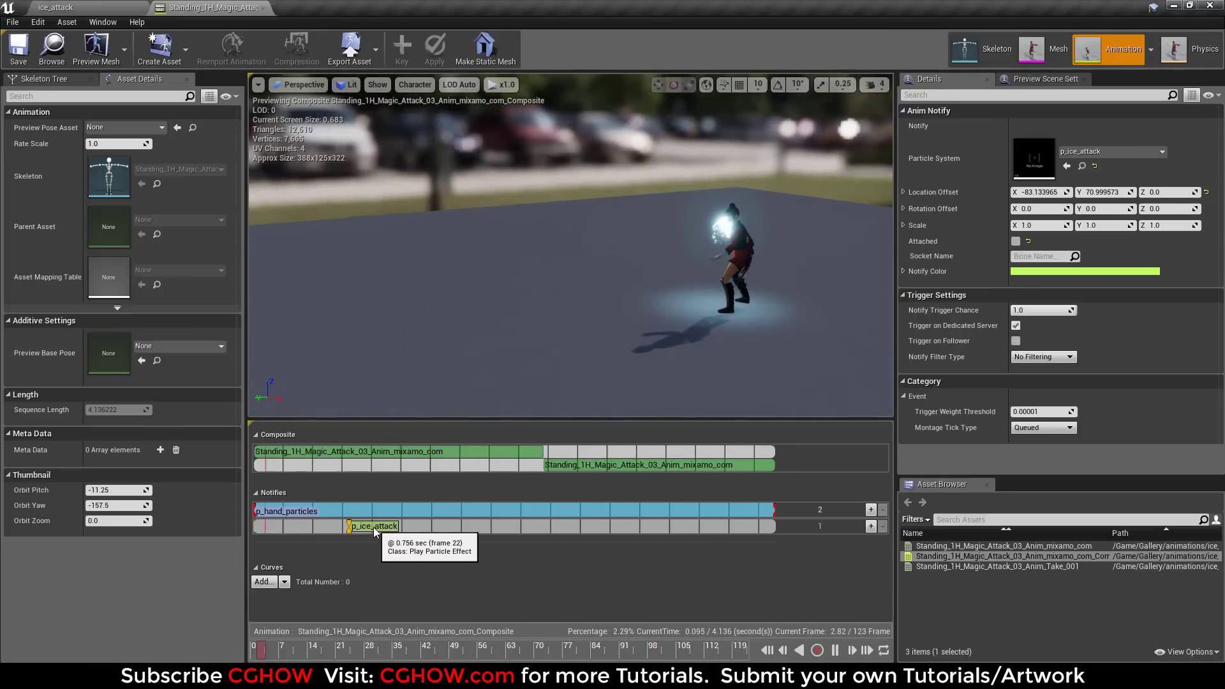
{"action": "left_click", "coordinate": [351, 510]}
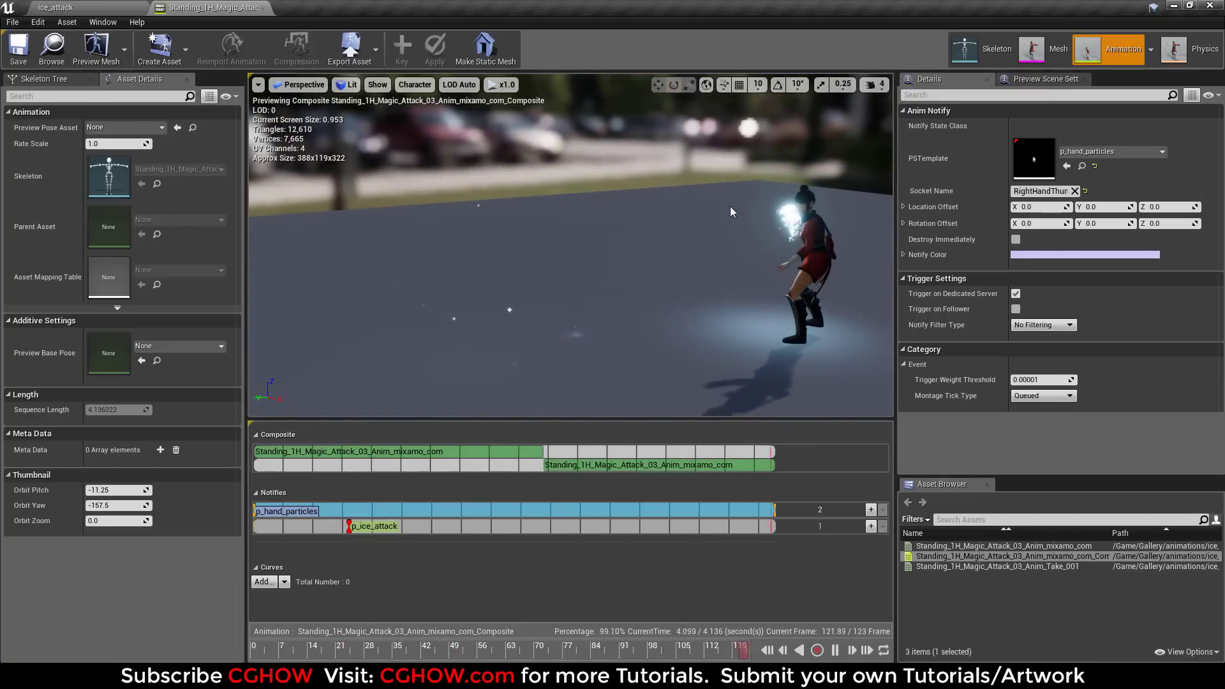
{"action": "left_click_drag", "start_coordinate": [680, 337], "coordinate": [708, 337], "text": "alt"}
{"action": "scroll", "coordinate": [680, 337], "scroll_direction": "down", "scroll_amount": 4}
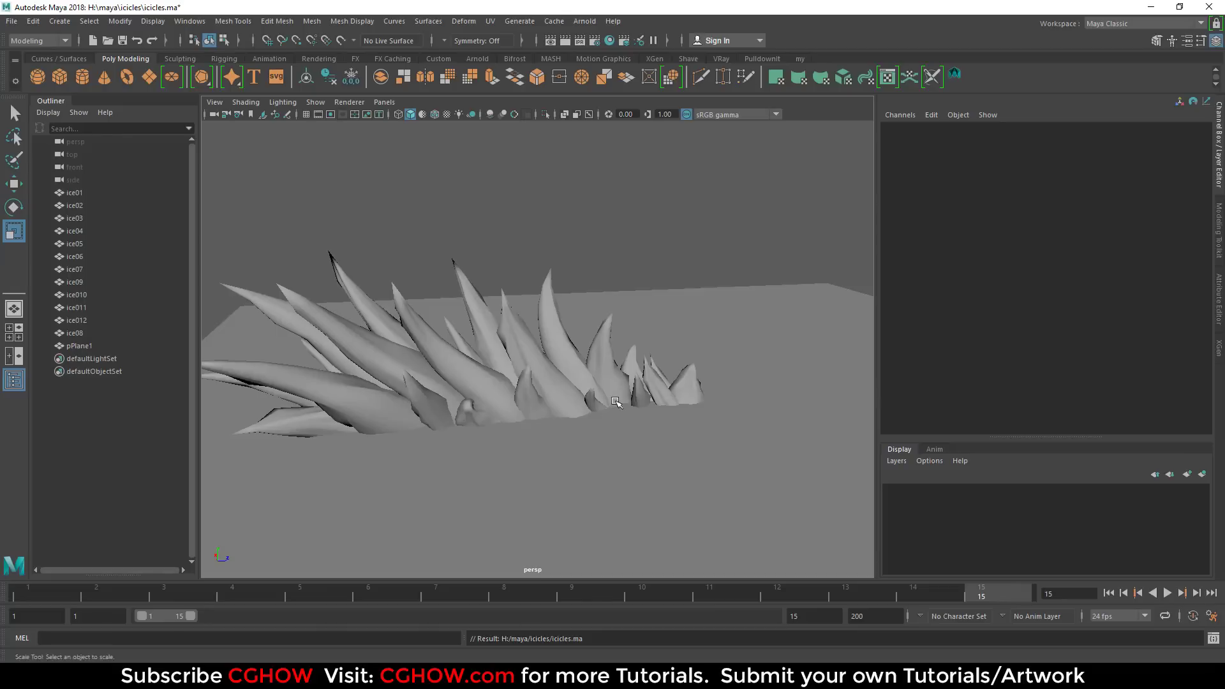
Step: In Maya, play and scrub the icicle animation between frames 1 and 15, examining the growth order from different angles
{"action": "mouse_move", "coordinate": [459, 424]}
{"action": "left_mouse_down", "text": "alt"}
{"action": "mouse_move", "coordinate": [574, 408]}
{"action": "mouse_move", "coordinate": [689, 451]}
{"action": "mouse_move", "coordinate": [527, 448]}
{"action": "mouse_move", "coordinate": [541, 420]}
{"action": "mouse_move", "coordinate": [481, 424]}
{"action": "left_mouse_up", "text": "alt"}
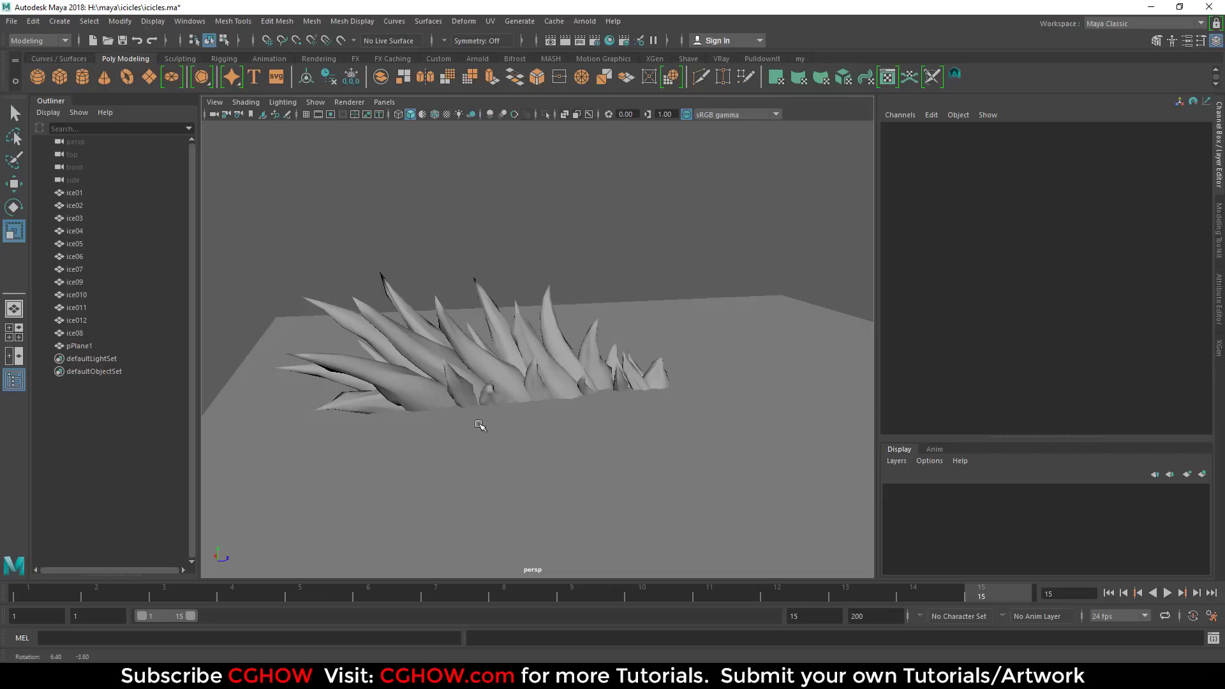
{"action": "left_click", "coordinate": [1167, 592]}
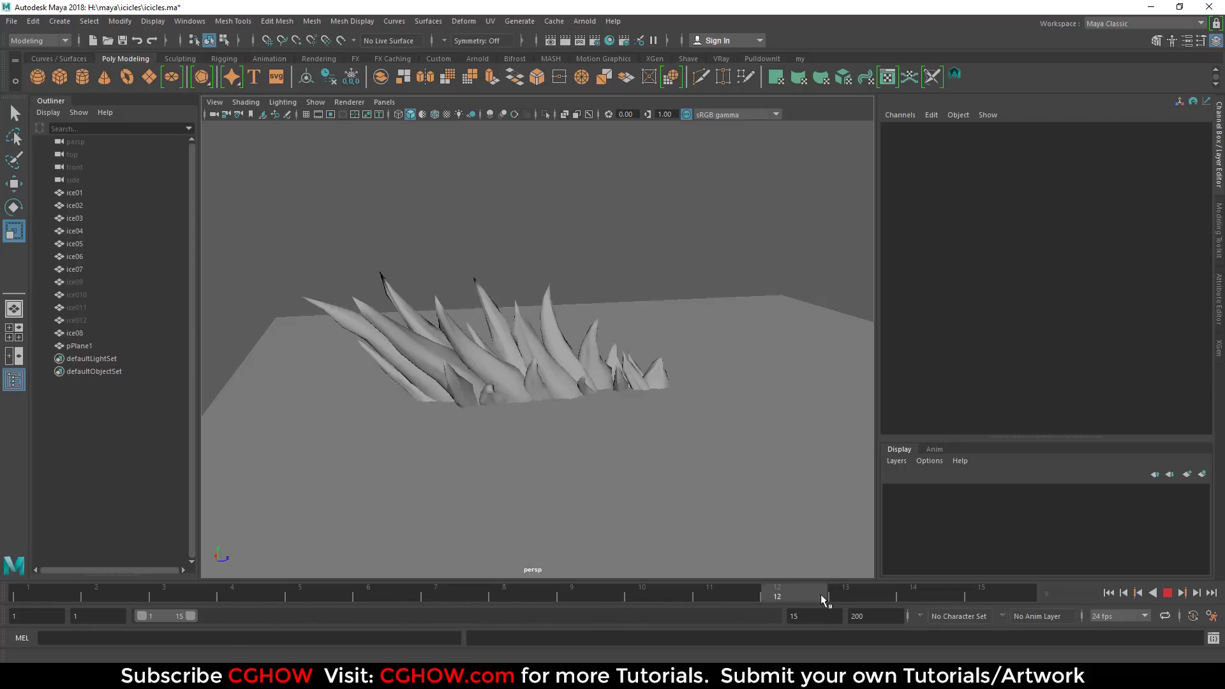
{"action": "left_click", "coordinate": [897, 595]}
{"action": "left_click_drag", "start_coordinate": [479, 424], "coordinate": [472, 479], "text": "alt"}
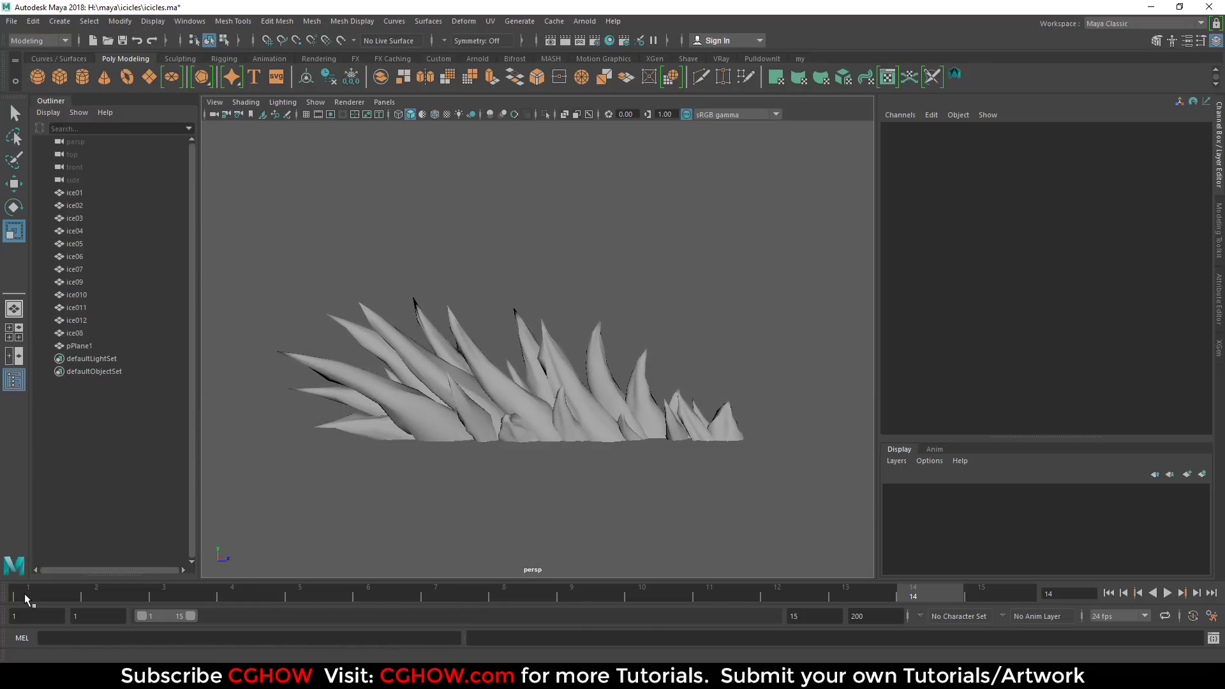
{"action": "left_click", "coordinate": [26, 597]}
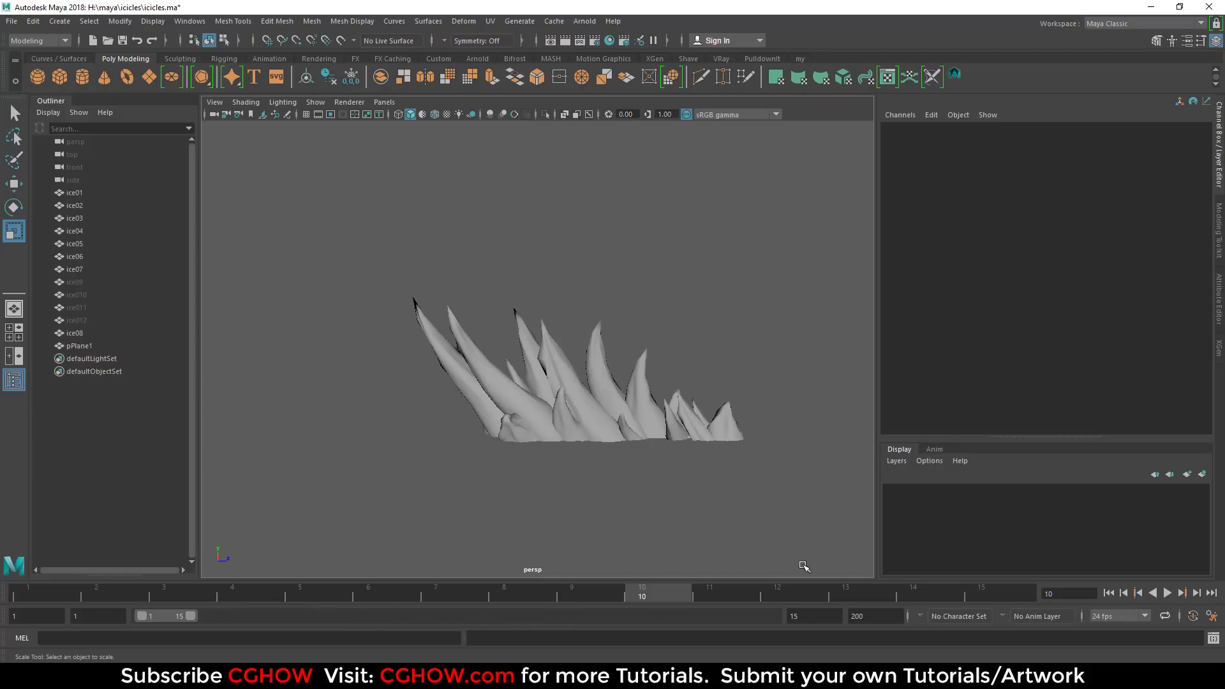
{"action": "left_click_drag", "start_coordinate": [939, 599], "coordinate": [146, 591]}
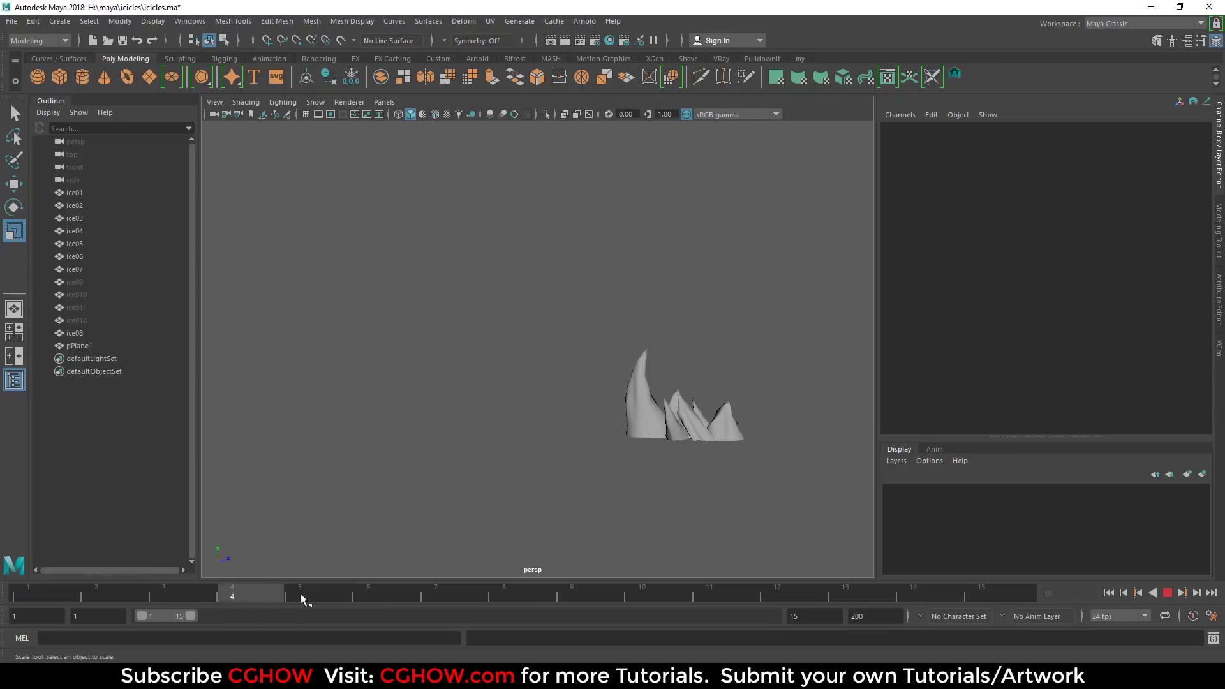
{"action": "left_click_drag", "start_coordinate": [300, 593], "coordinate": [821, 600]}
{"action": "left_click_drag", "start_coordinate": [716, 603], "coordinate": [275, 603]}
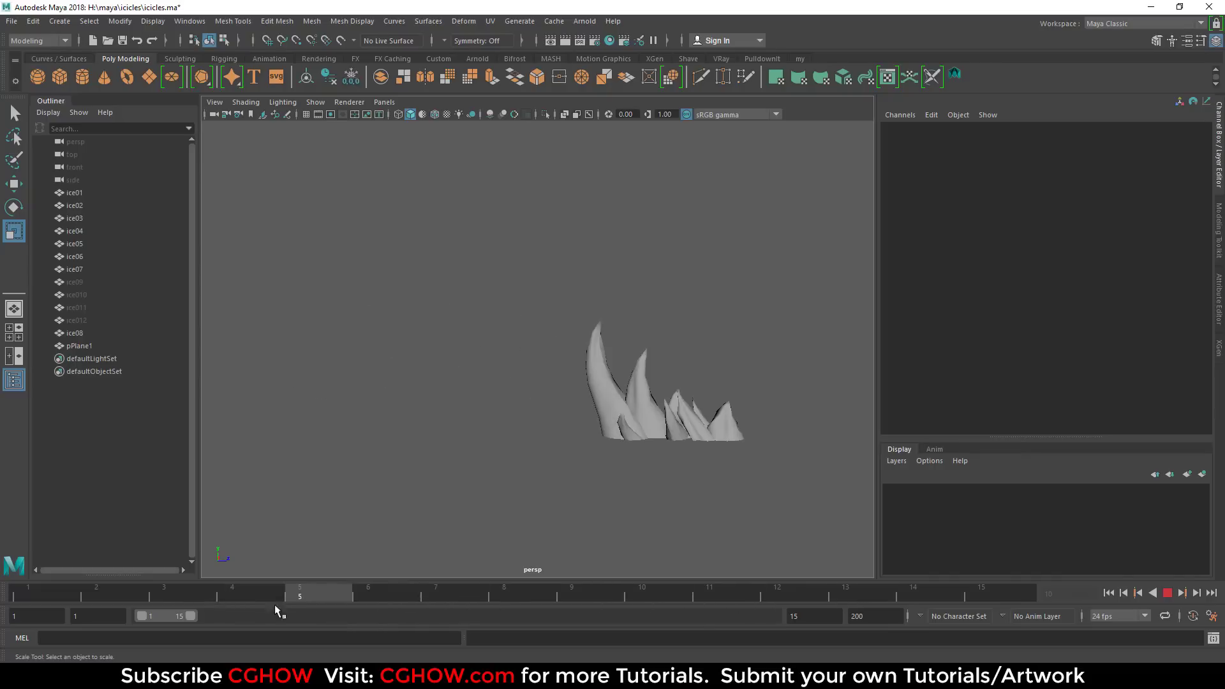
{"action": "left_click_drag", "start_coordinate": [113, 605], "coordinate": [203, 606]}
{"action": "left_click_drag", "start_coordinate": [568, 434], "coordinate": [577, 504], "text": "alt"}
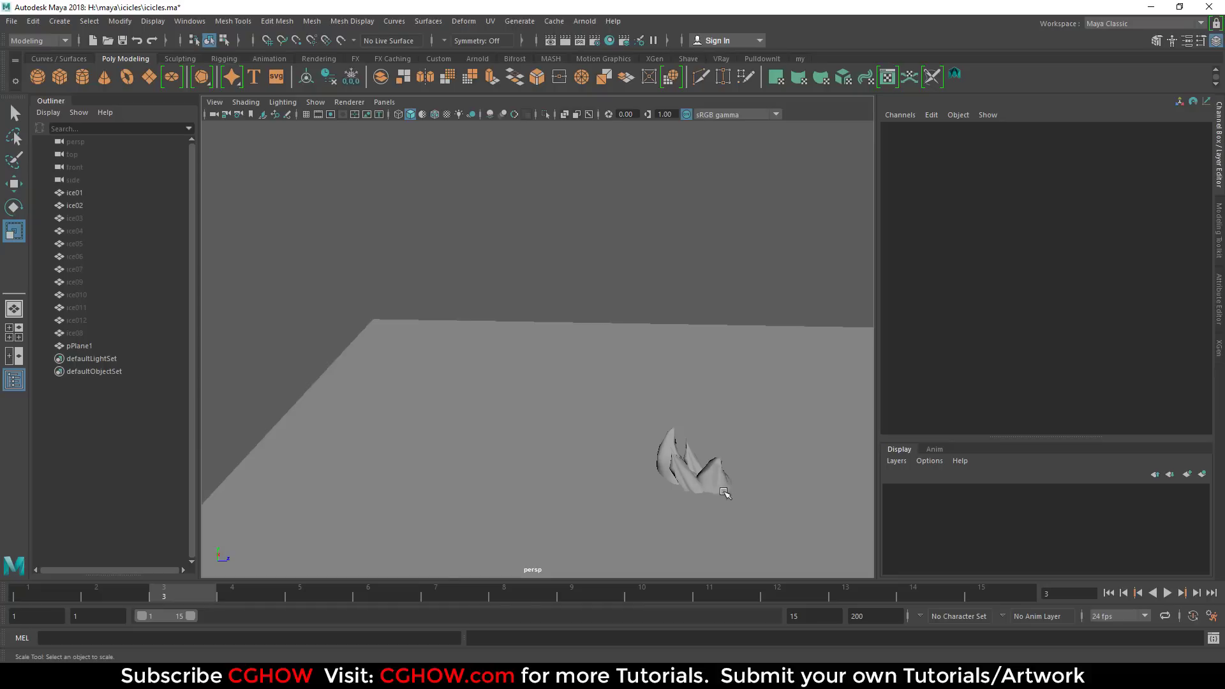
{"action": "left_click_drag", "start_coordinate": [194, 594], "coordinate": [983, 595]}
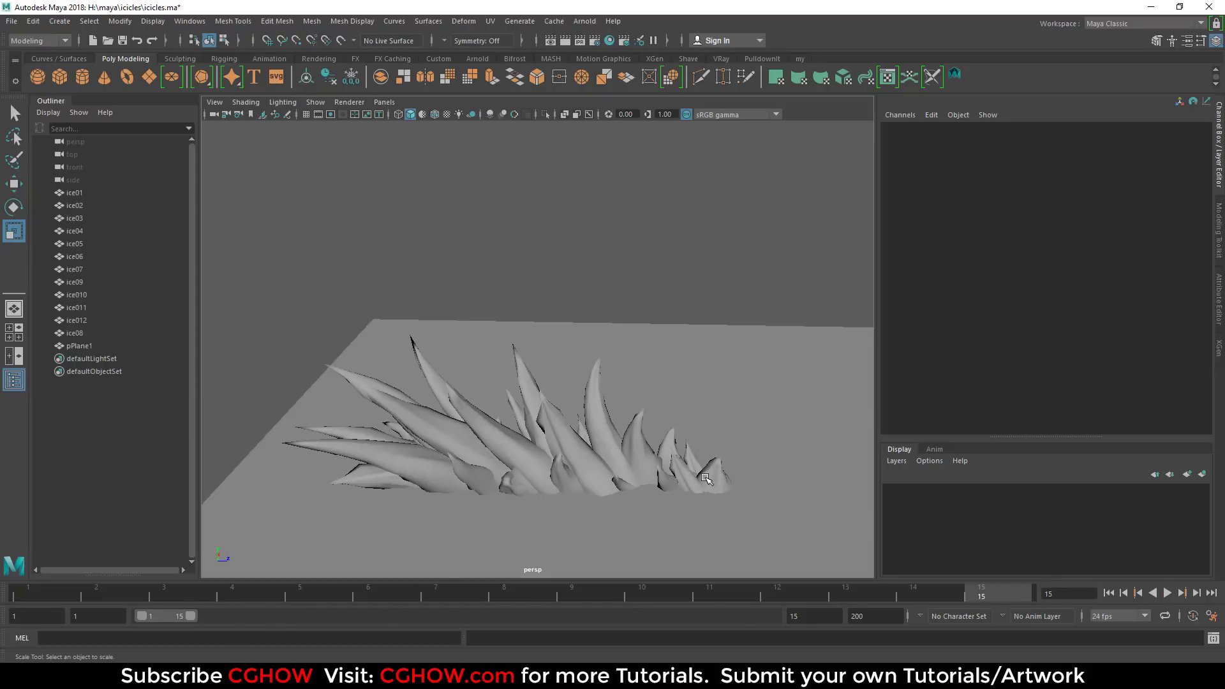
Step: Inspect the visibility keyframes of individual ice meshes, including ice03, ice05, ice07, ice09 and ice012, and play the animation
{"action": "left_click", "coordinate": [706, 479]}
{"action": "left_click", "coordinate": [627, 448]}
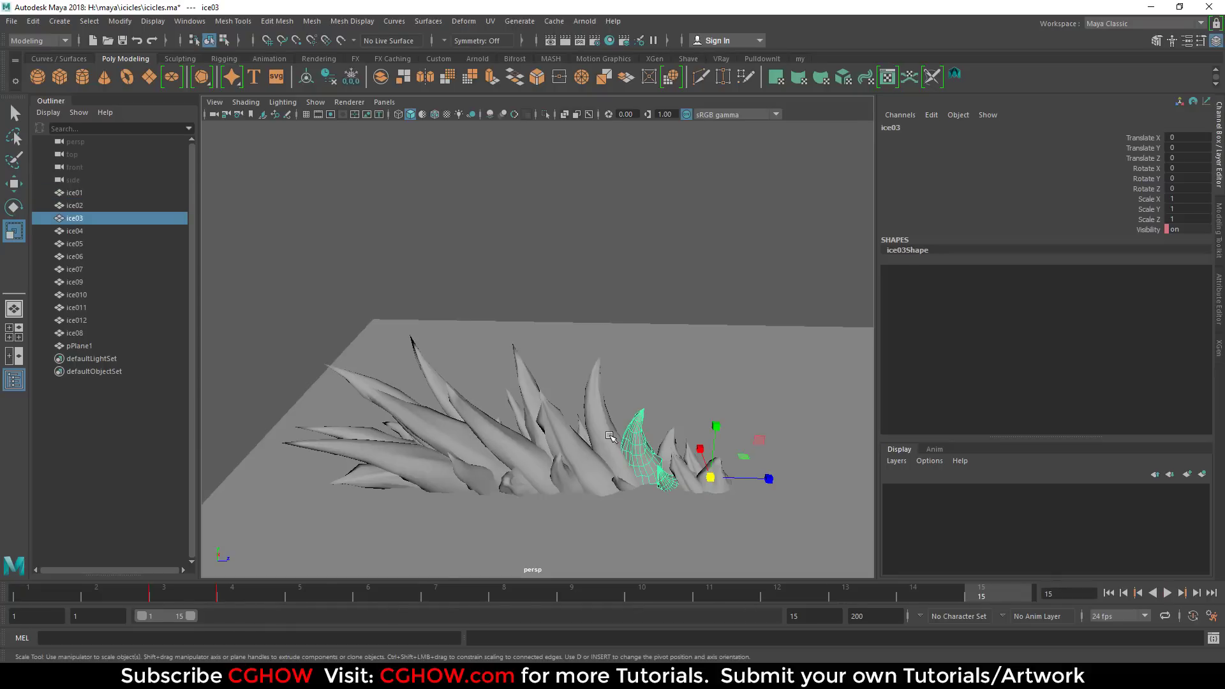
{"action": "left_click", "coordinate": [605, 435]}
{"action": "left_click", "coordinate": [550, 457]}
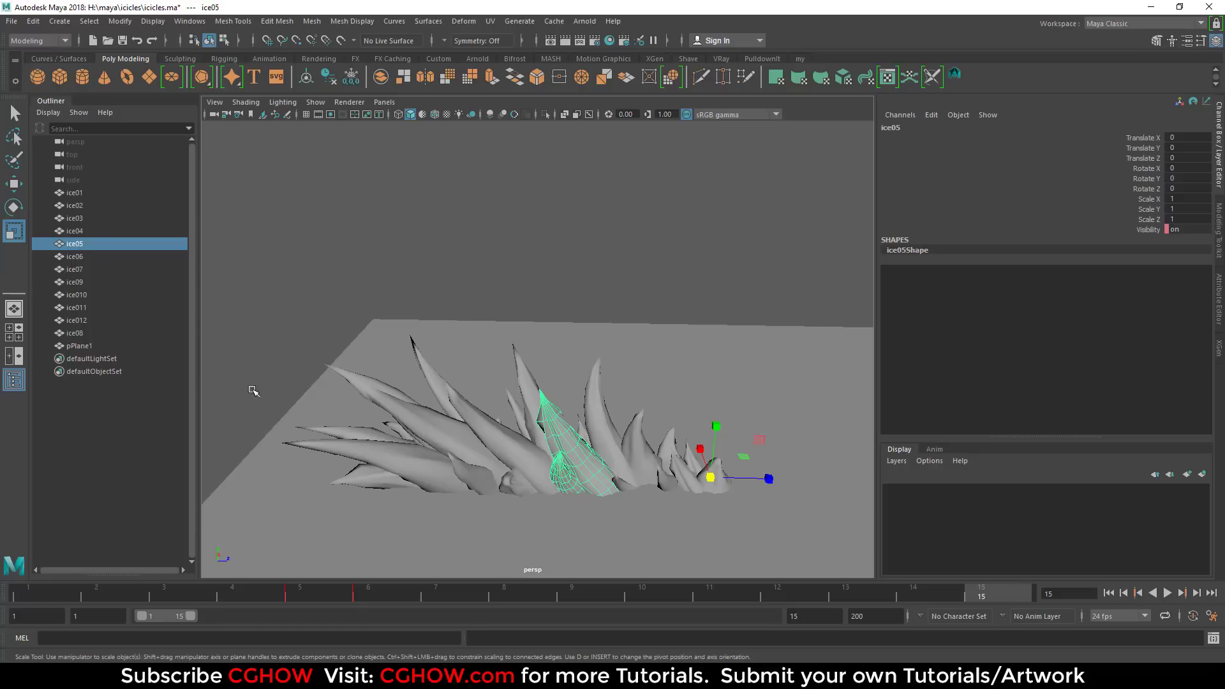
{"action": "left_click", "coordinate": [480, 435]}
{"action": "left_click", "coordinate": [434, 428]}
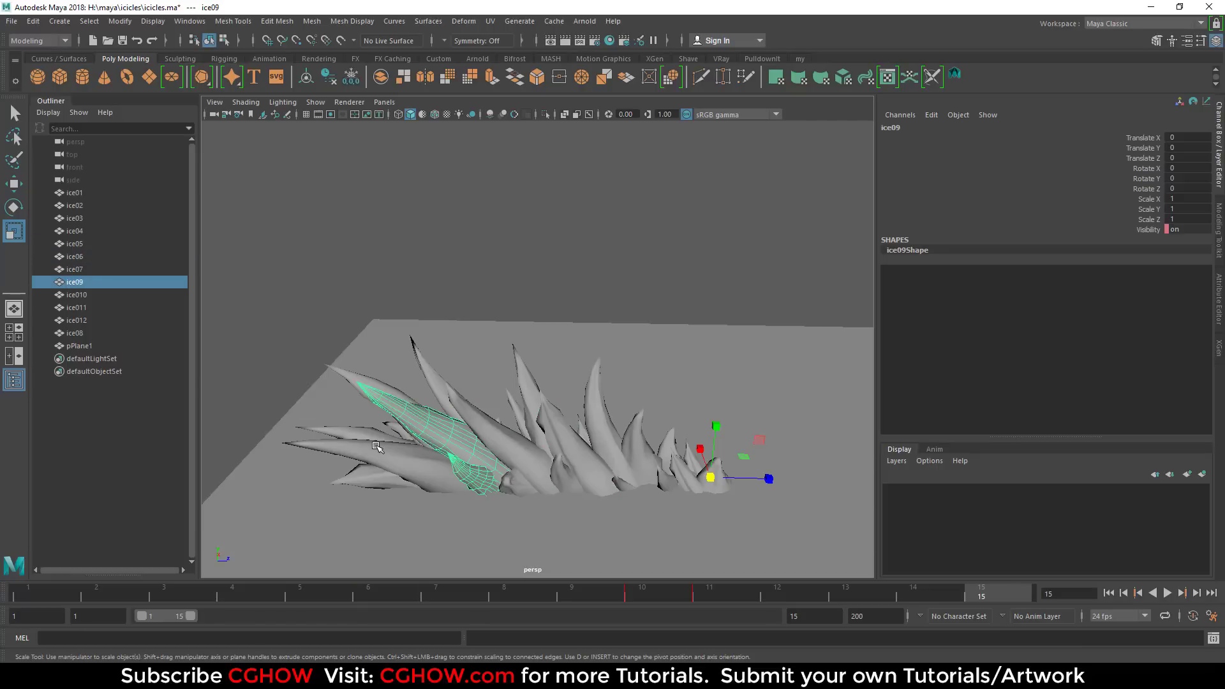
{"action": "left_click", "coordinate": [306, 459]}
{"action": "key", "text": "alt+v"}
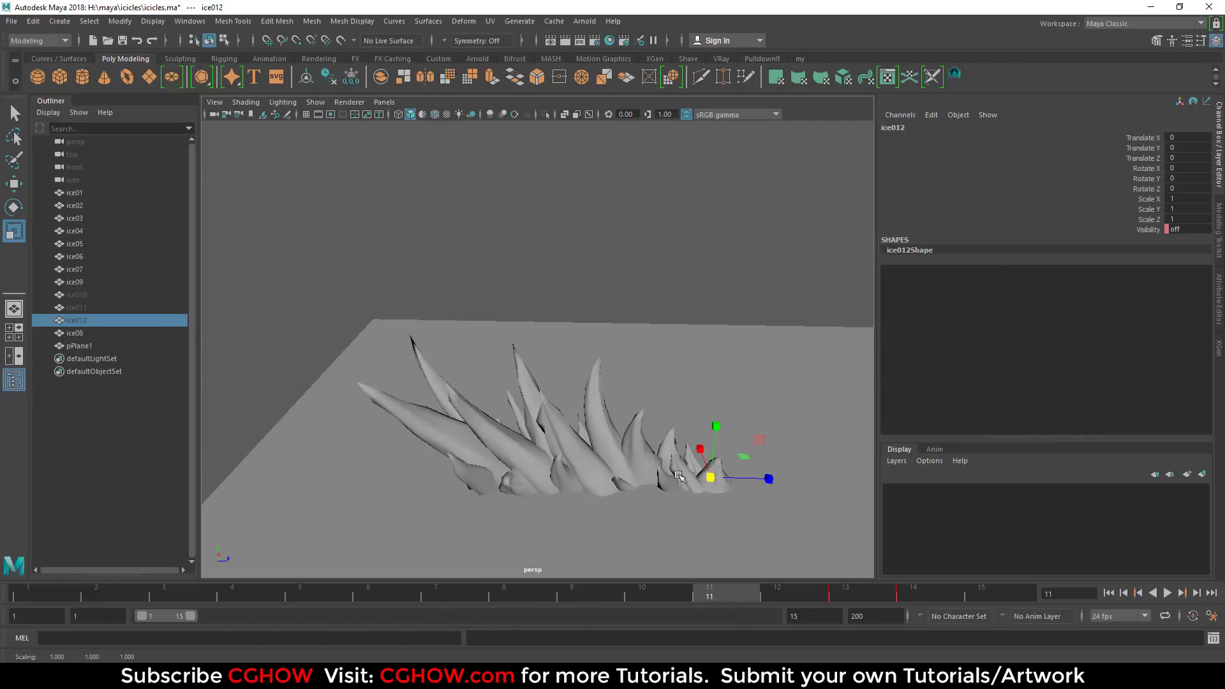
{"action": "left_click", "coordinate": [546, 447]}
{"action": "left_click", "coordinate": [474, 439]}
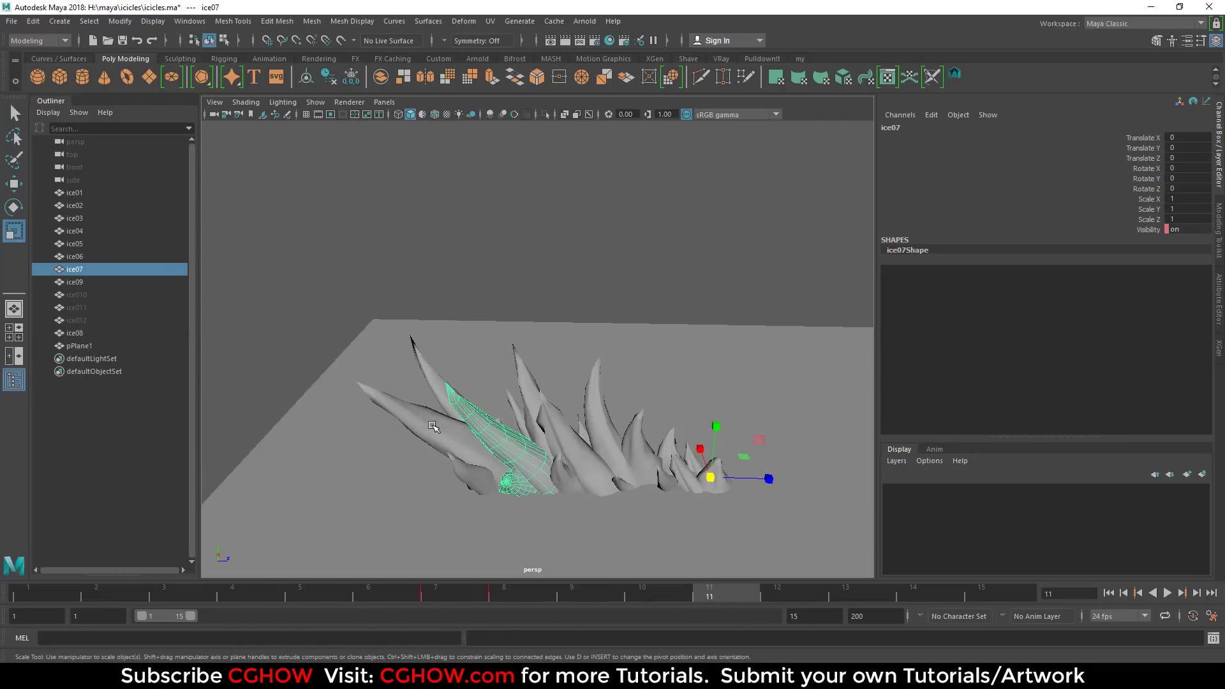
{"action": "left_click", "coordinate": [433, 426]}
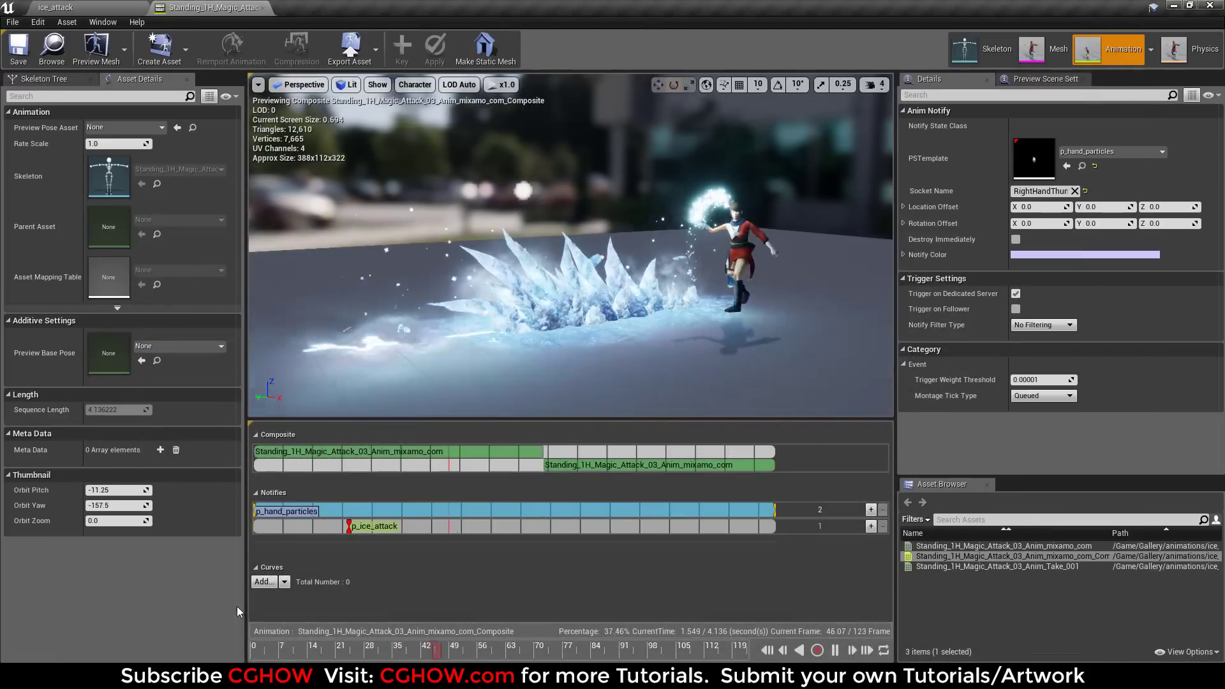
Step: Return to the ice_attack level in Unreal Editor and look through the Gallery mesh folder for the icicles
{"action": "left_click", "coordinate": [97, 6]}
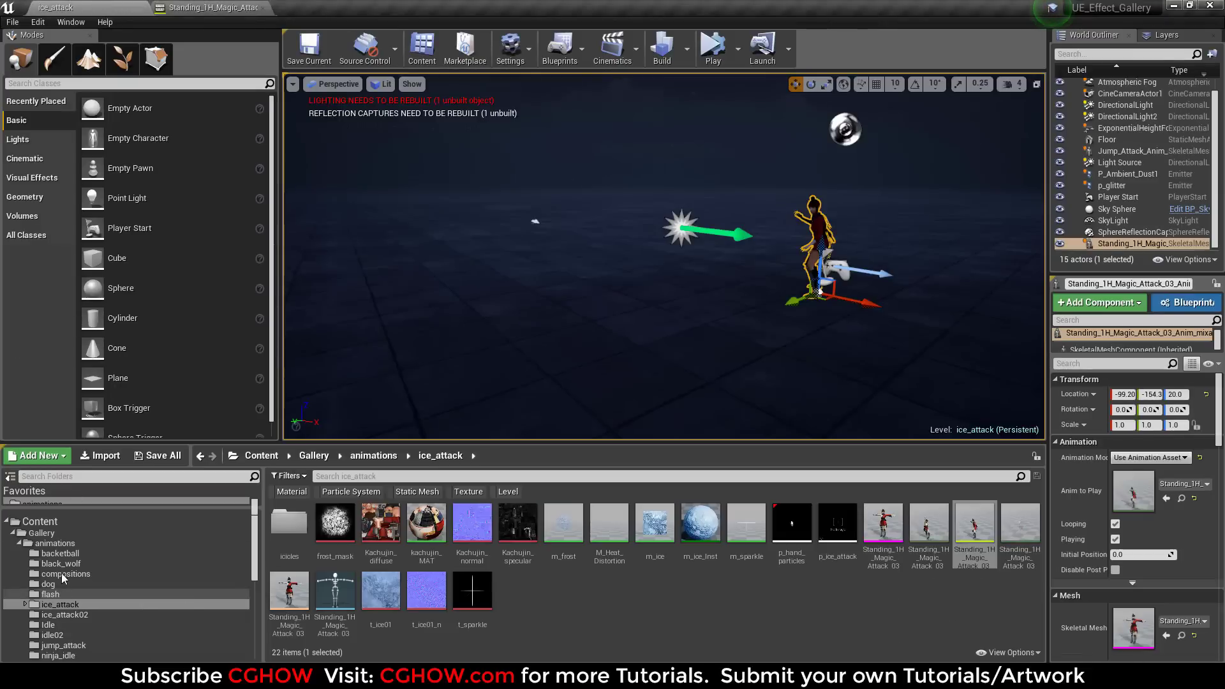
{"action": "left_click", "coordinate": [57, 534]}
{"action": "double_click", "coordinate": [467, 523]}
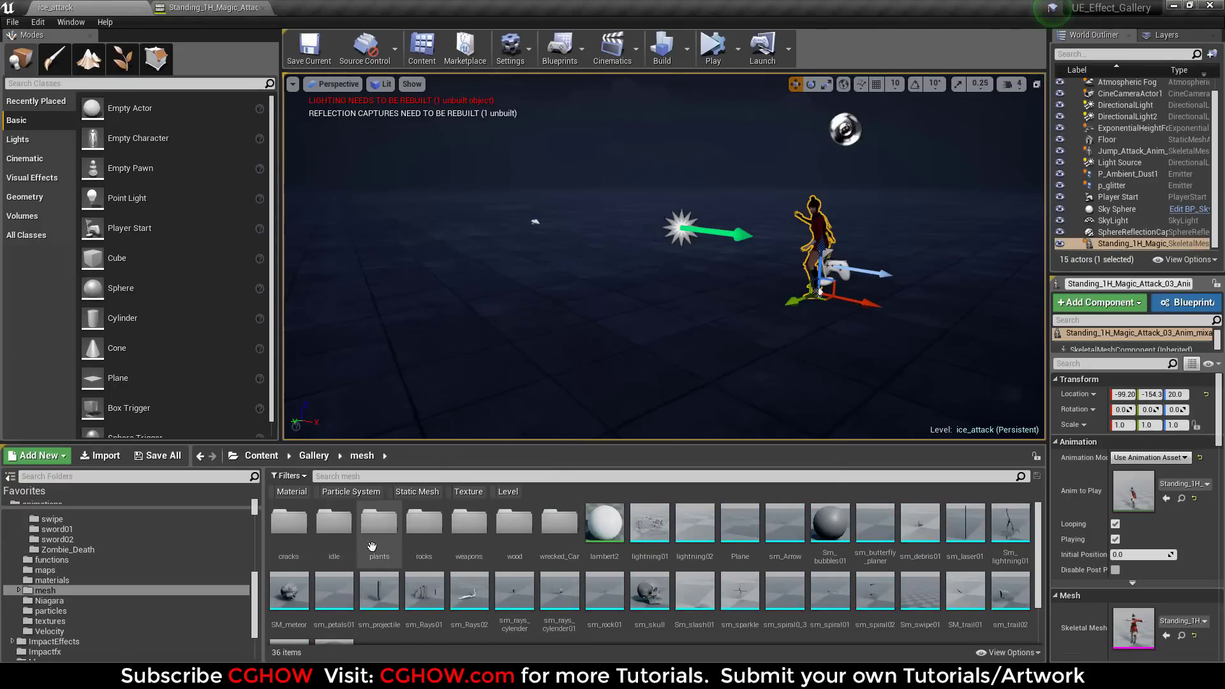
{"action": "scroll", "coordinate": [458, 567], "scroll_direction": "down", "scroll_amount": 1}
{"action": "scroll", "coordinate": [458, 567], "scroll_direction": "up", "scroll_amount": 1}
{"action": "scroll", "coordinate": [61, 543], "scroll_direction": "up", "scroll_amount": 10}
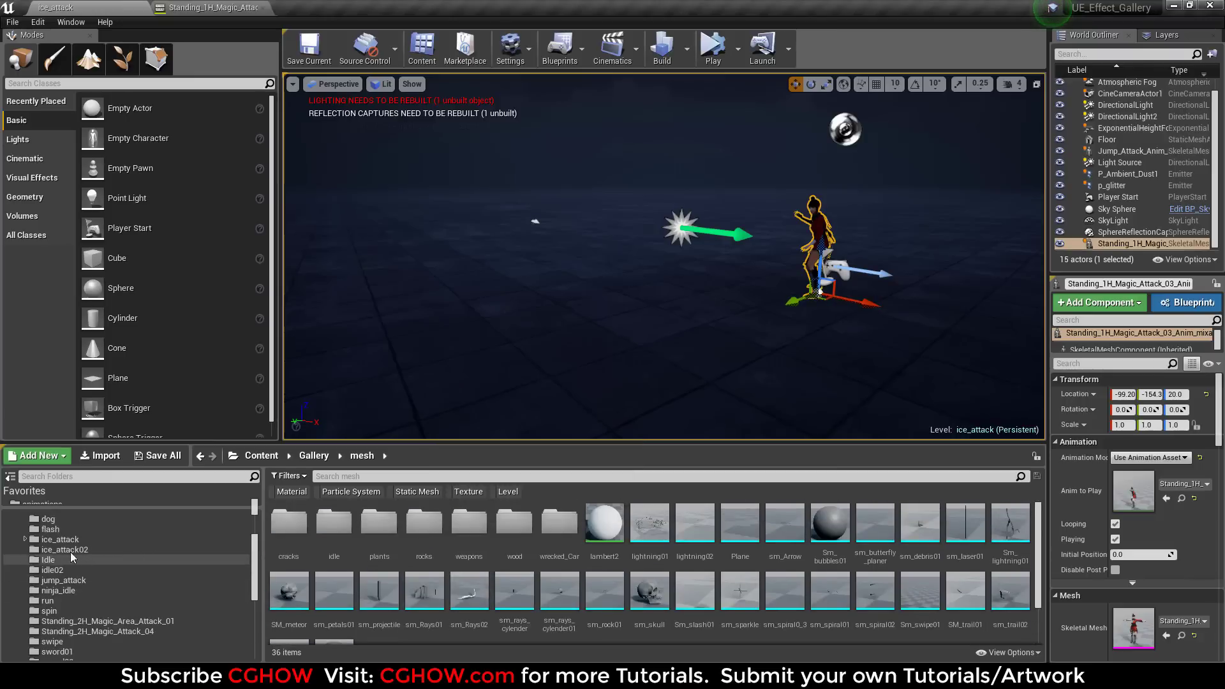
Step: Open the icicles folder inside animations/ice_attack, view the ice01 static mesh and return to the level
{"action": "left_click", "coordinate": [61, 543]}
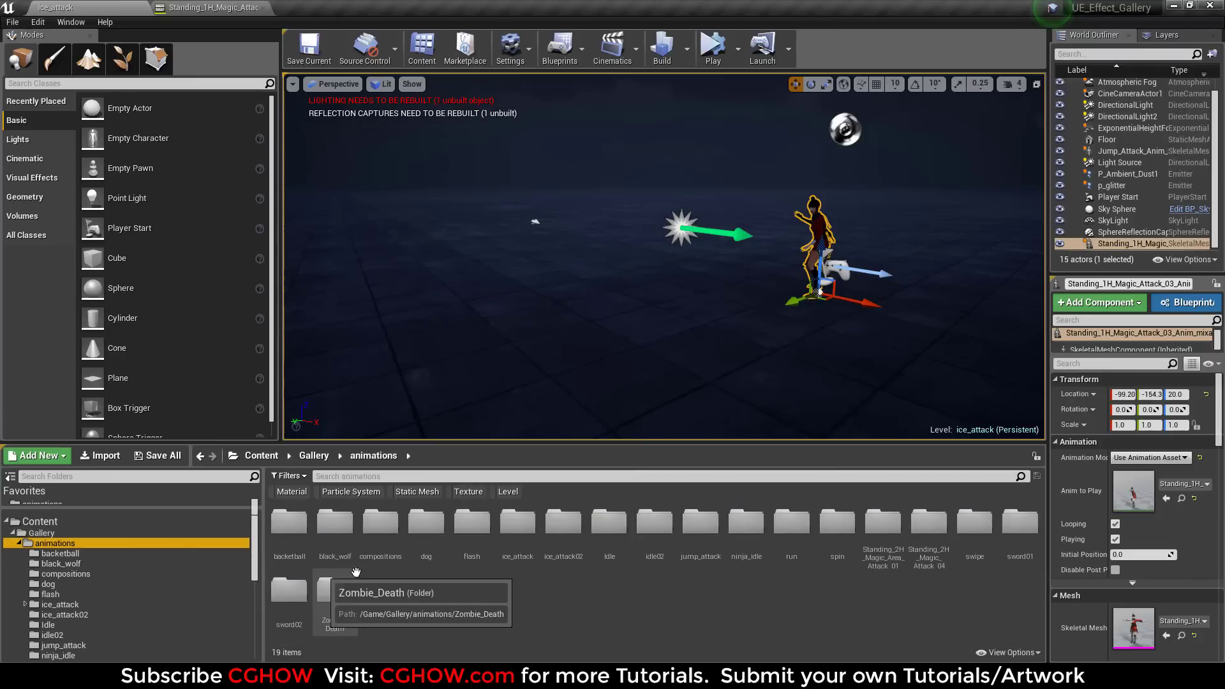
{"action": "double_click", "coordinate": [517, 525]}
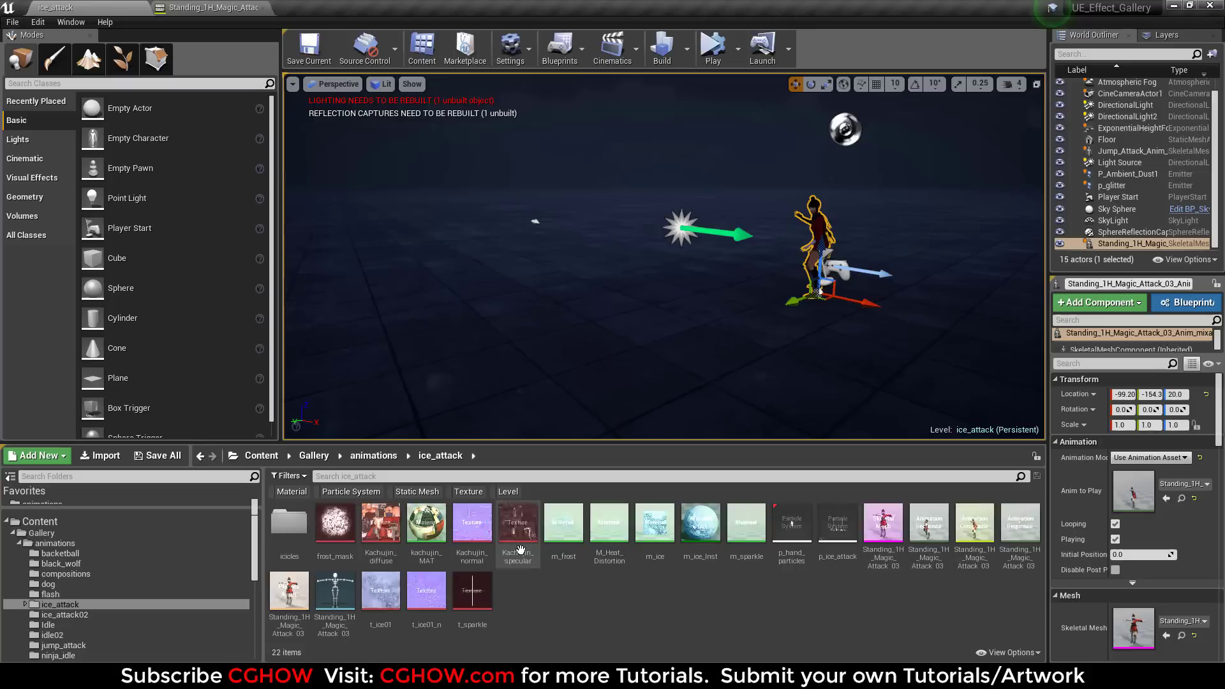
{"action": "double_click", "coordinate": [333, 590]}
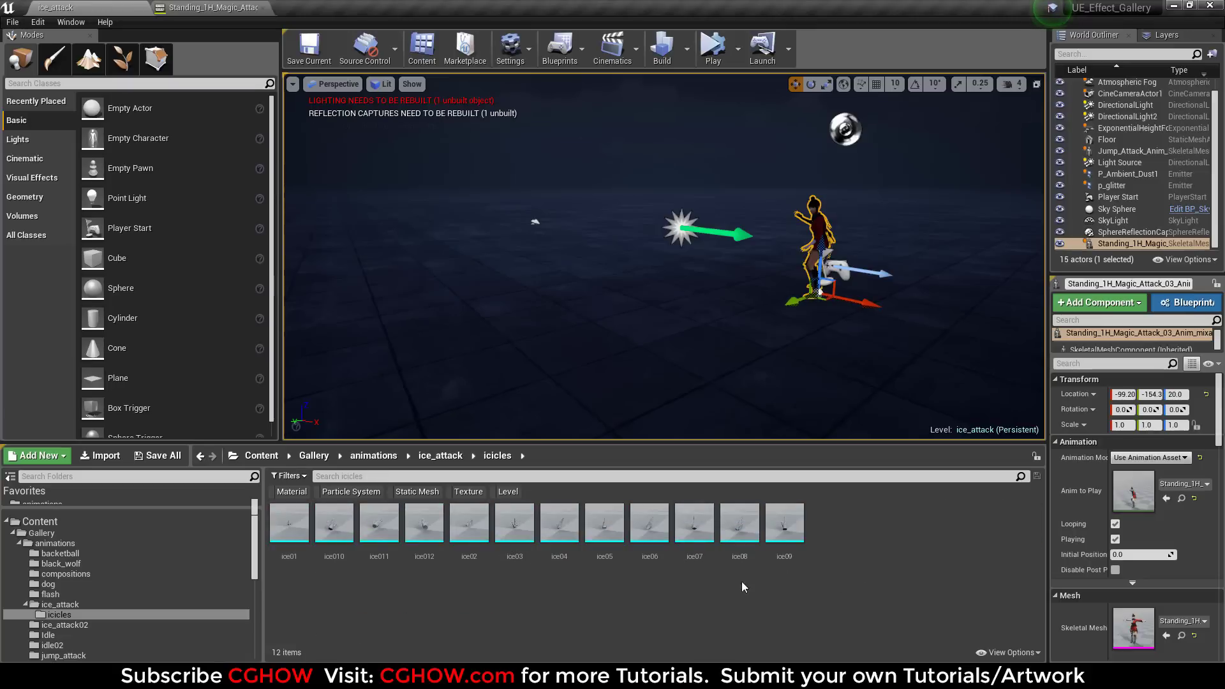
{"action": "double_click", "coordinate": [289, 523]}
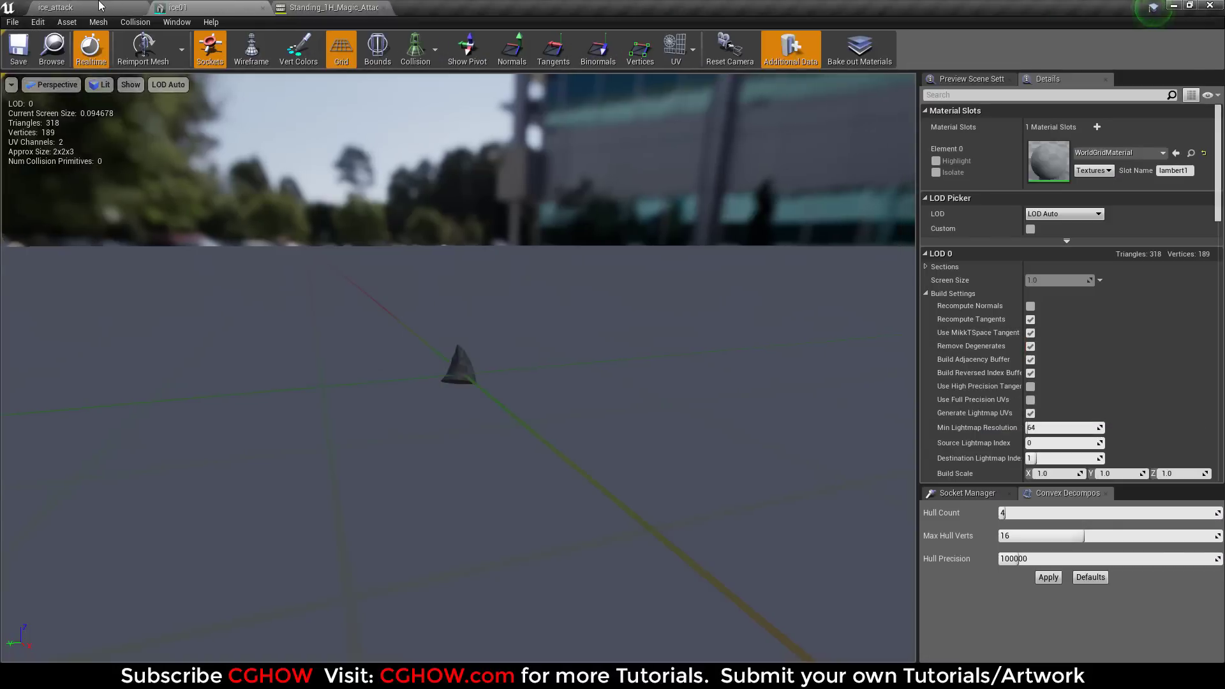
{"action": "left_click", "coordinate": [99, 6]}
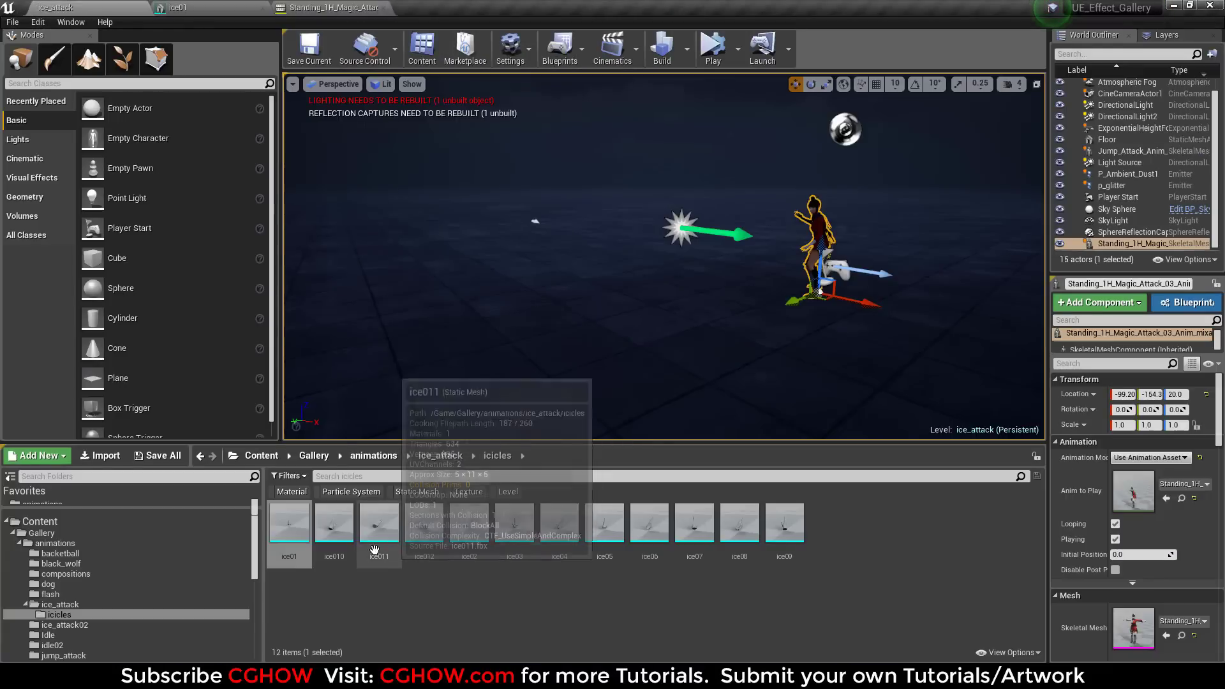
Step: View the ice010, ice012 and ice07 static meshes, and close the ice01, ice010 and ice012 editors
{"action": "double_click", "coordinate": [334, 520]}
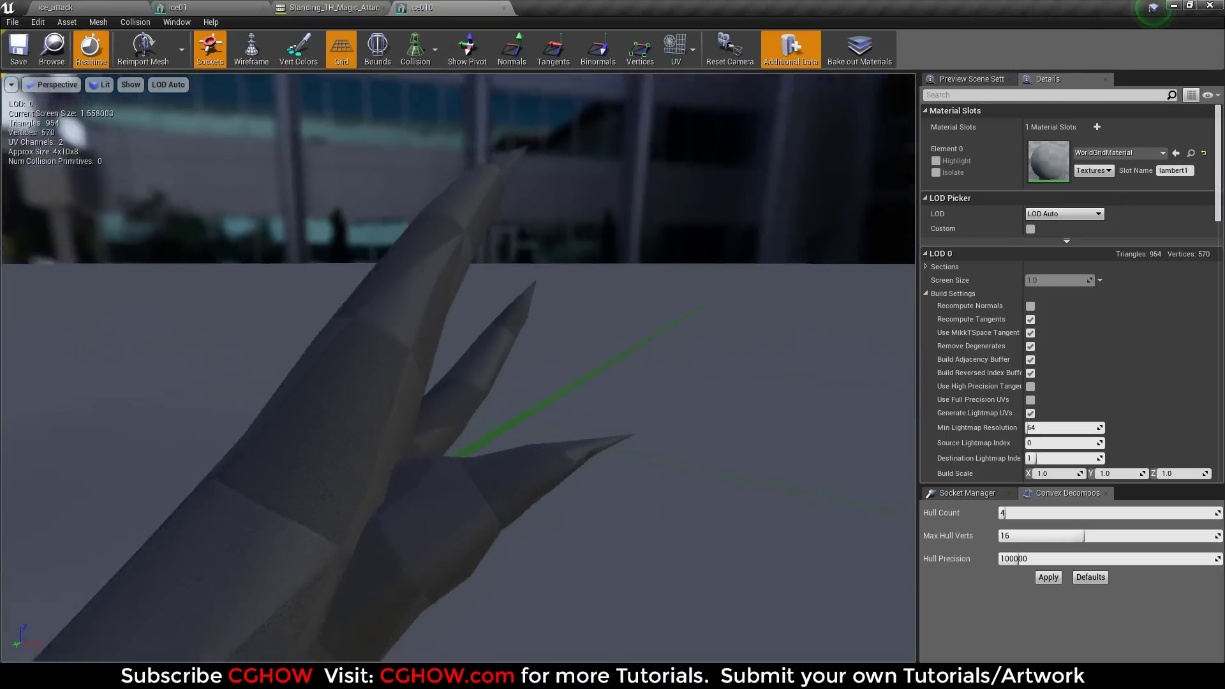
{"action": "left_click", "coordinate": [123, 6]}
{"action": "double_click", "coordinate": [412, 533]}
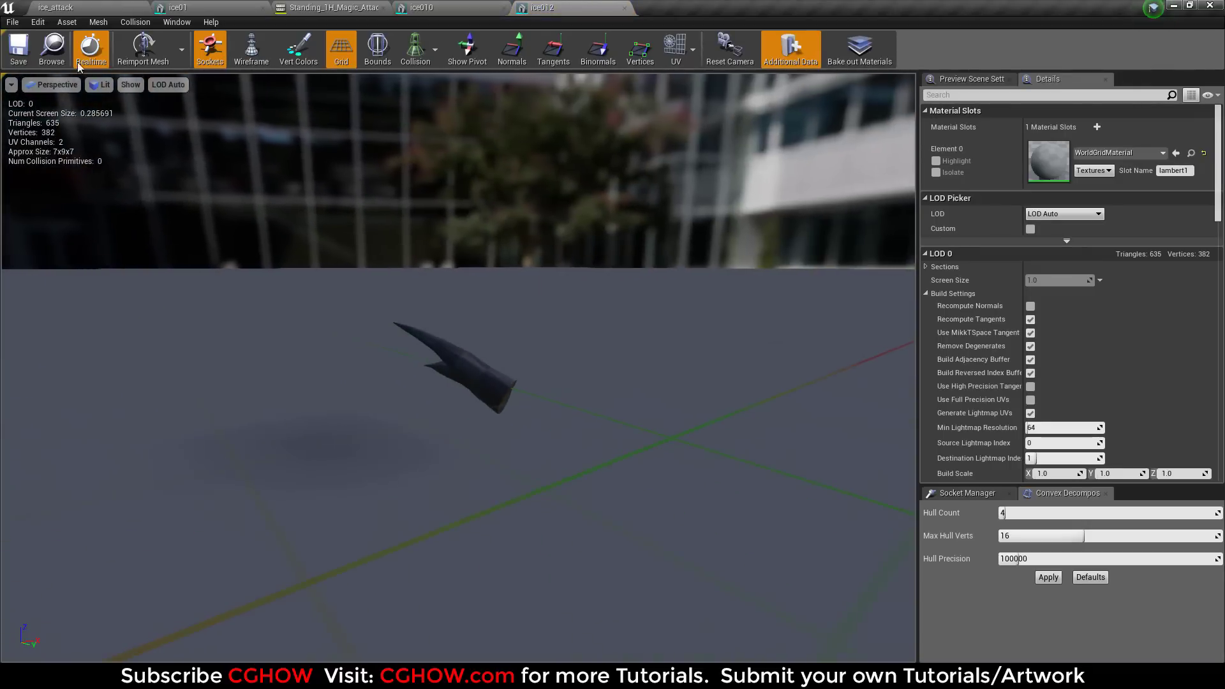
{"action": "left_click", "coordinate": [96, 7]}
{"action": "double_click", "coordinate": [674, 533]}
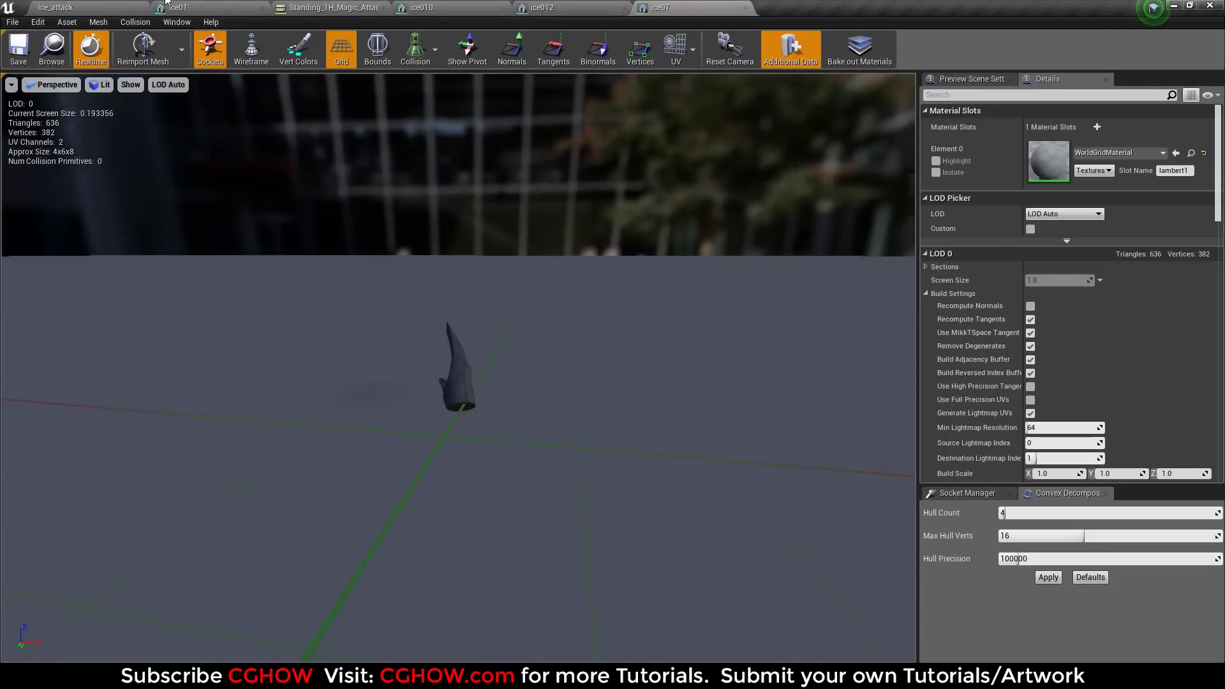
{"action": "left_click", "coordinate": [262, 8]}
{"action": "middle_click", "coordinate": [463, 5]}
{"action": "middle_click", "coordinate": [351, 7]}
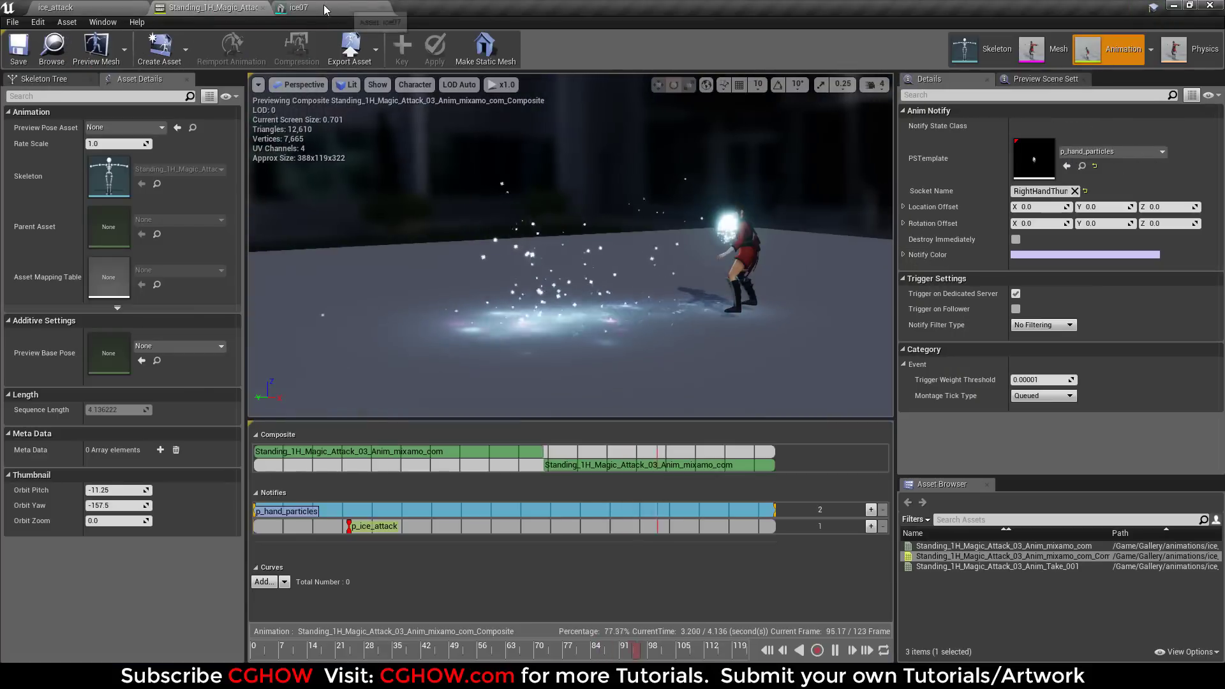
Step: Locate the p_ice_attack particle system through the composite's notify, open it in its editor and replay the effect in close-up
{"action": "left_click", "coordinate": [96, 7]}
{"action": "left_click", "coordinate": [213, 8]}
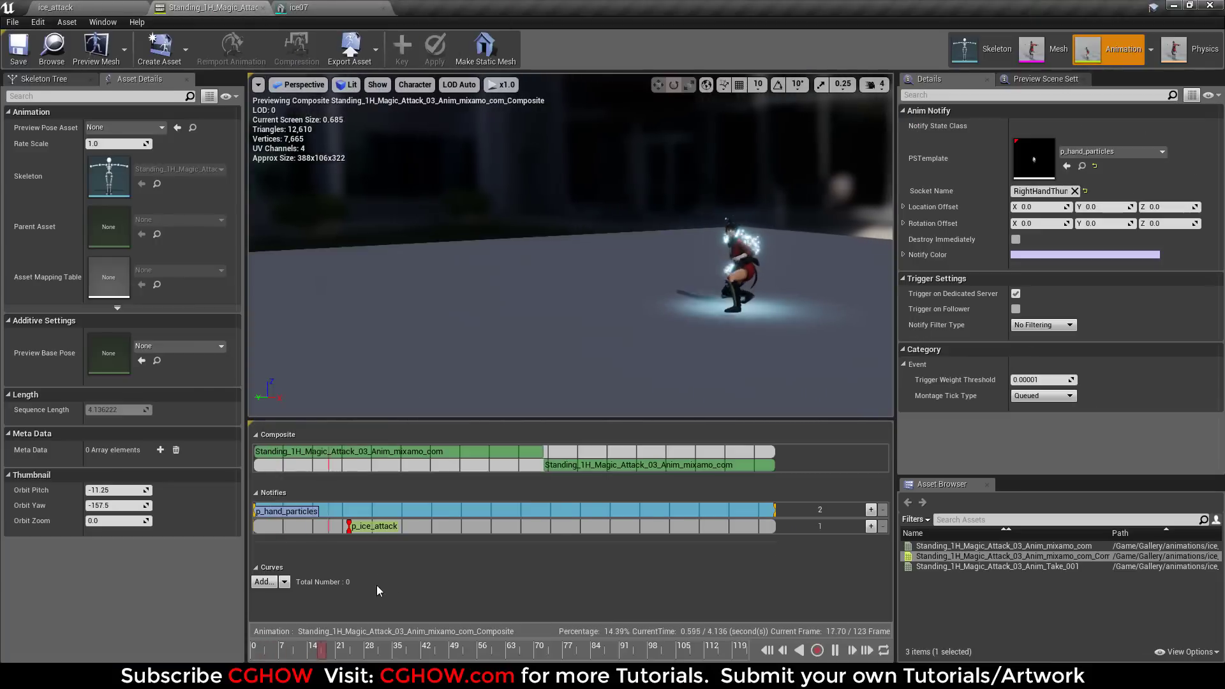
{"action": "left_click", "coordinate": [372, 527]}
{"action": "left_click", "coordinate": [109, 8]}
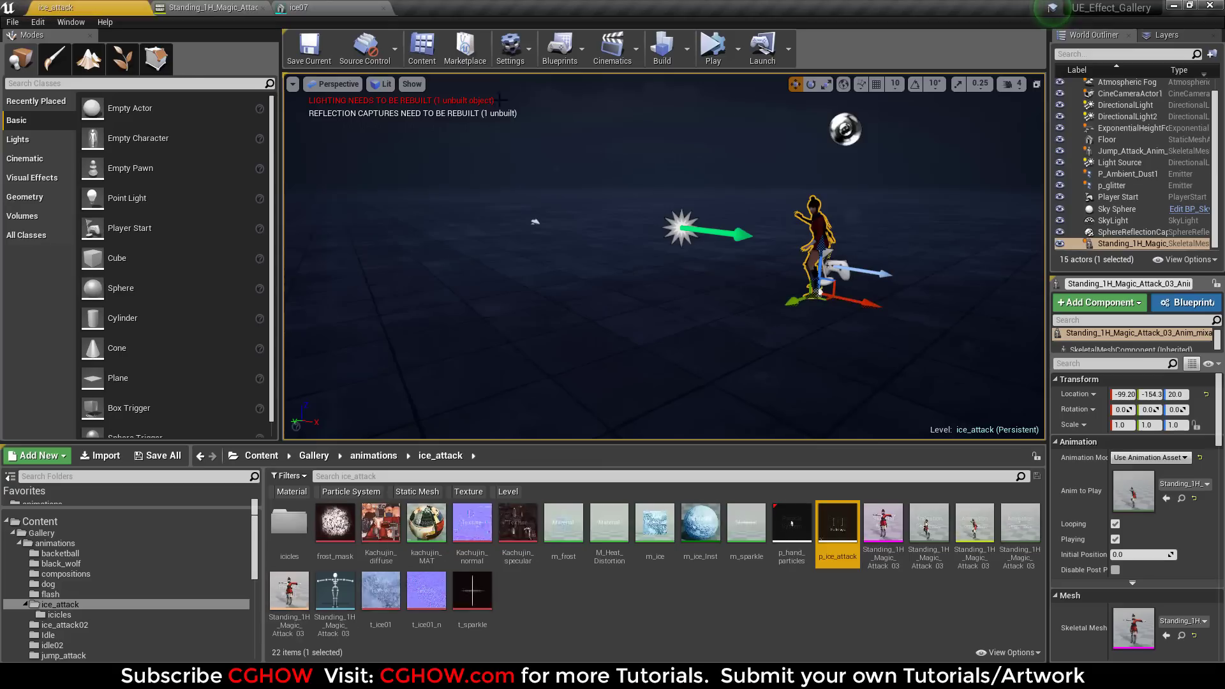
{"action": "double_click", "coordinate": [834, 538]}
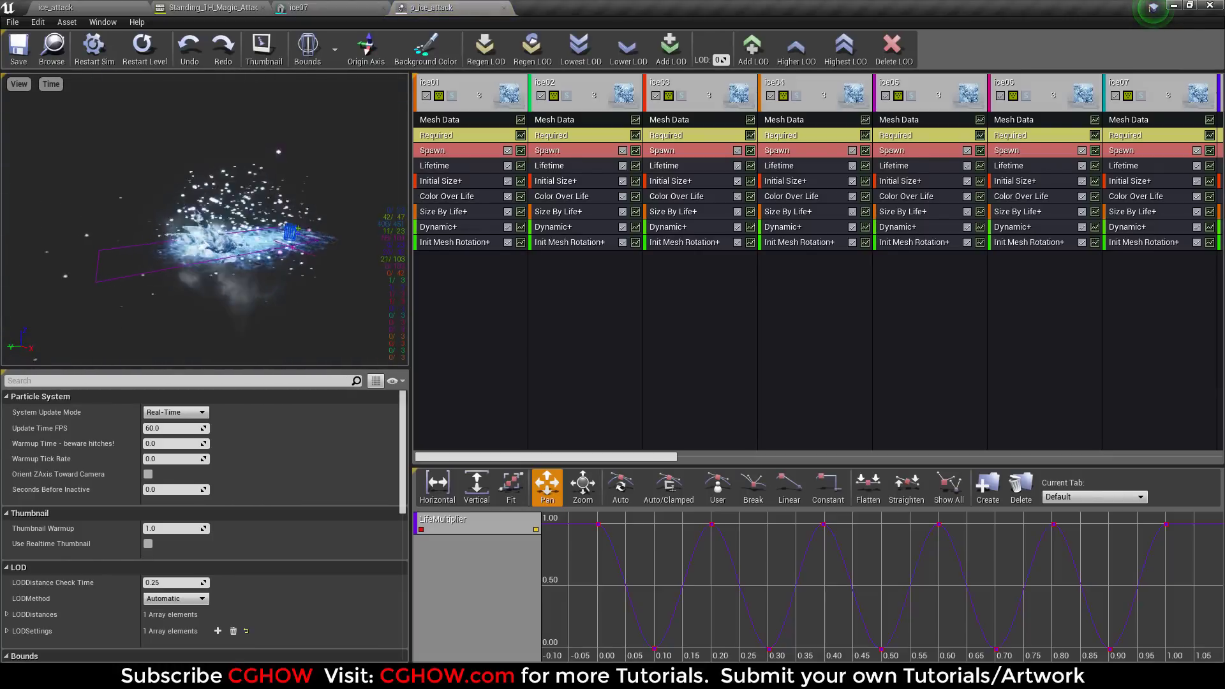
{"action": "left_click", "coordinate": [146, 51]}
{"action": "left_click_drag", "start_coordinate": [191, 192], "coordinate": [222, 347]}
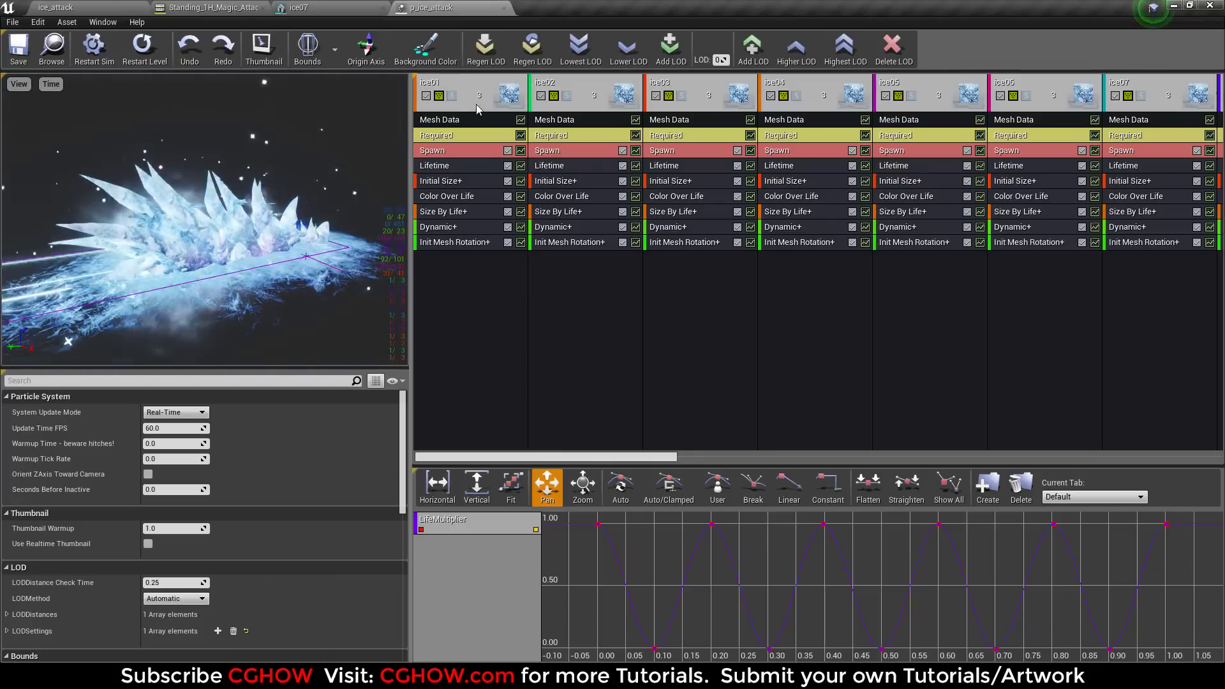
Step: Solo the twelve icicle emitters ice01 through ice012 one after another in the particle system
{"action": "left_click", "coordinate": [451, 95]}
{"action": "left_click", "coordinate": [567, 95]}
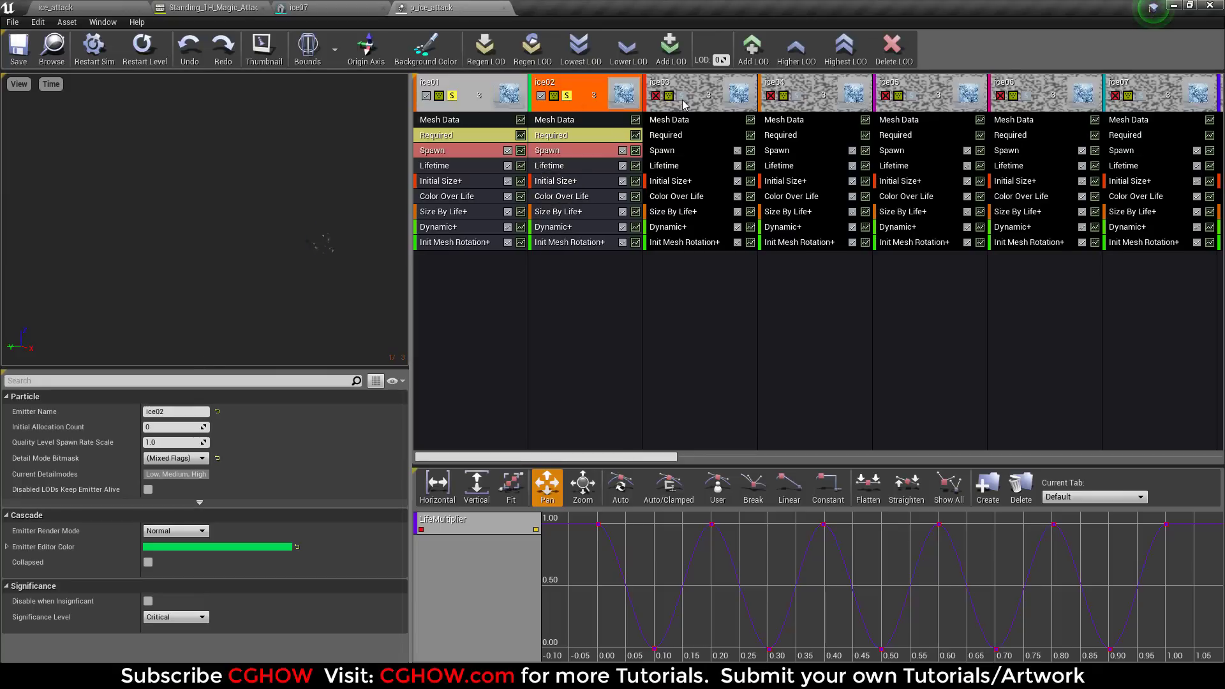
{"action": "left_click", "coordinate": [681, 95]}
{"action": "left_click", "coordinate": [796, 95]}
{"action": "left_click", "coordinate": [911, 96]}
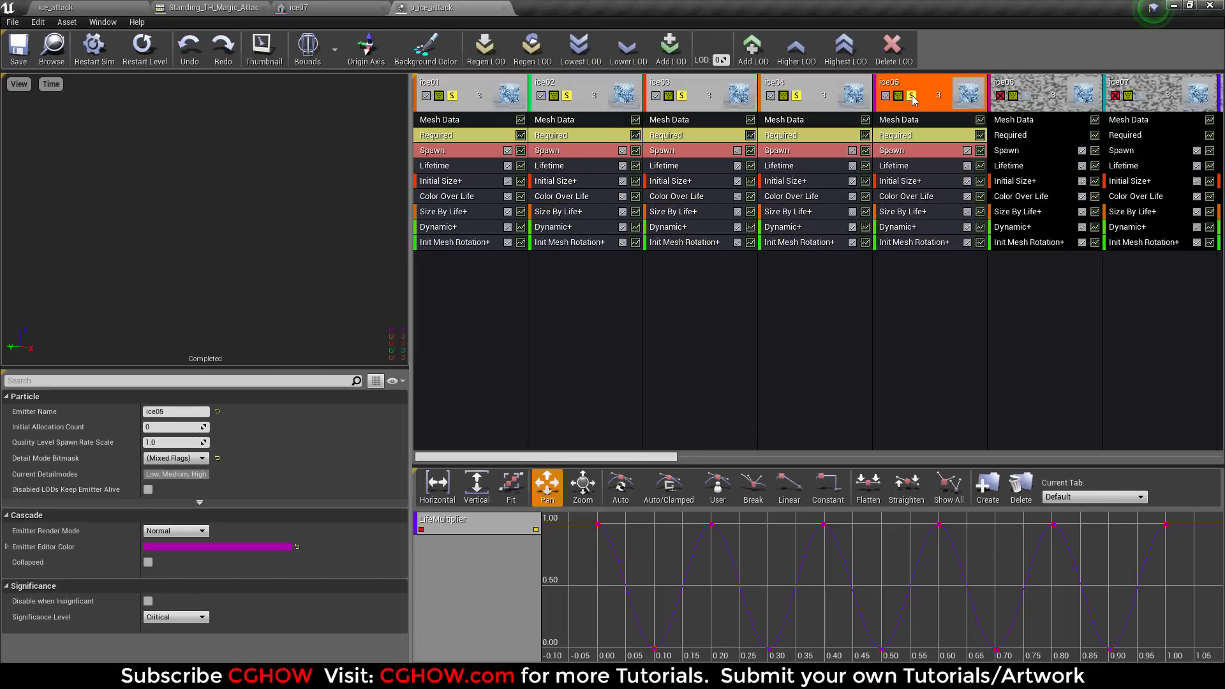
{"action": "left_click", "coordinate": [1027, 96]}
{"action": "left_click", "coordinate": [1147, 96]}
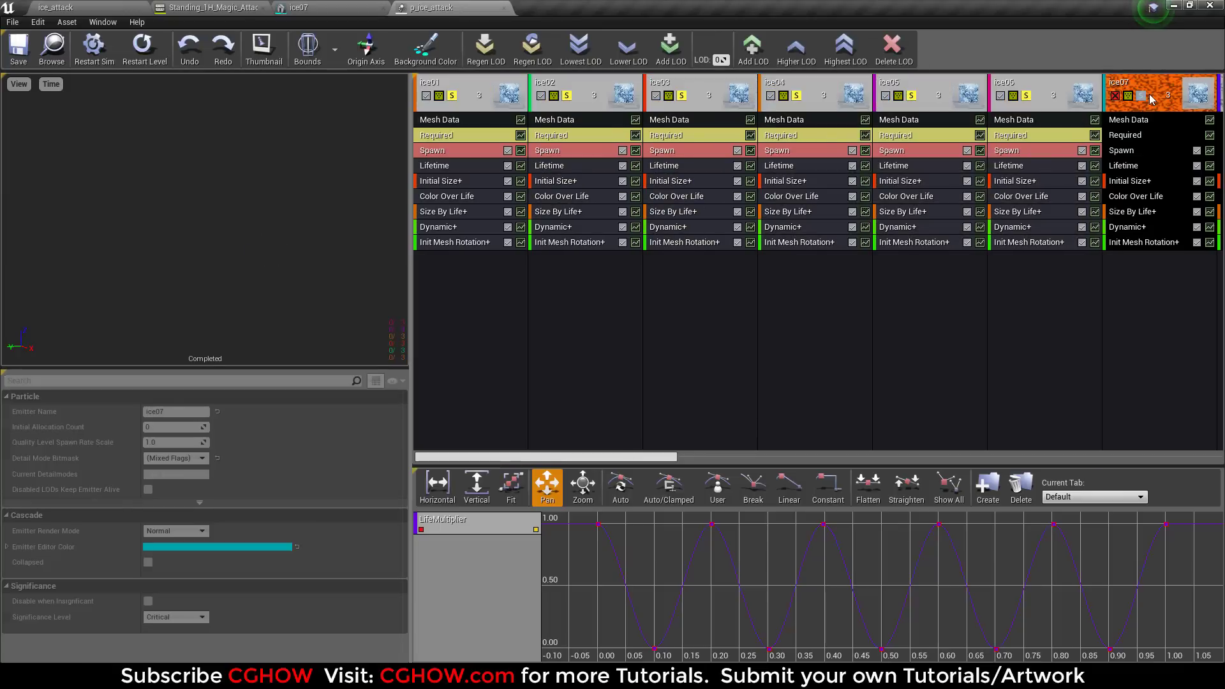
{"action": "left_click", "coordinate": [1140, 96]}
{"action": "left_click_drag", "start_coordinate": [647, 459], "coordinate": [807, 459]}
{"action": "left_click", "coordinate": [717, 96]}
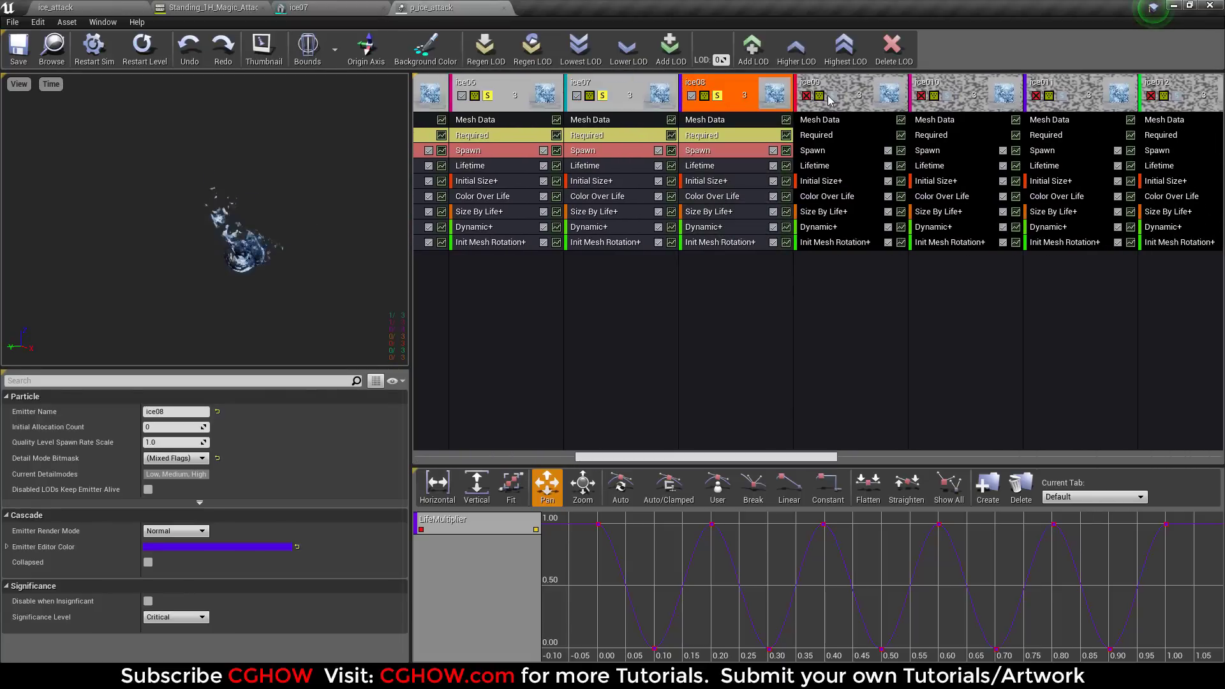
{"action": "left_click", "coordinate": [832, 96]}
{"action": "left_click", "coordinate": [946, 95]}
{"action": "left_click", "coordinate": [1062, 96]}
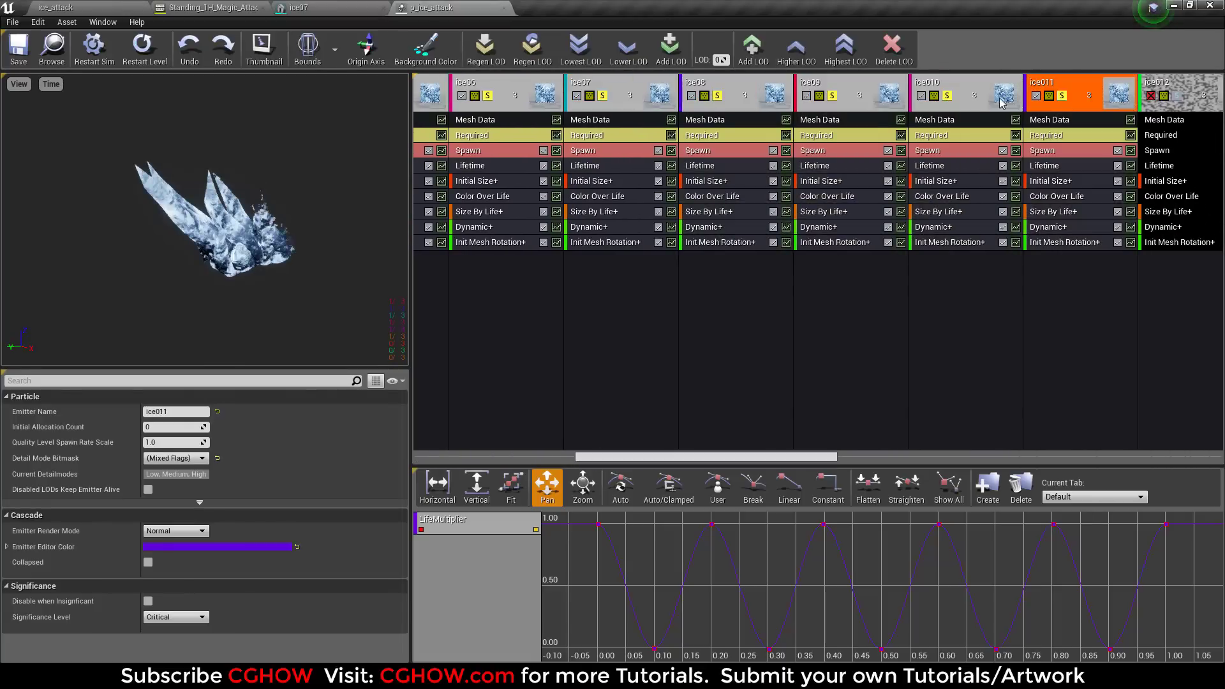
{"action": "left_click", "coordinate": [1176, 96]}
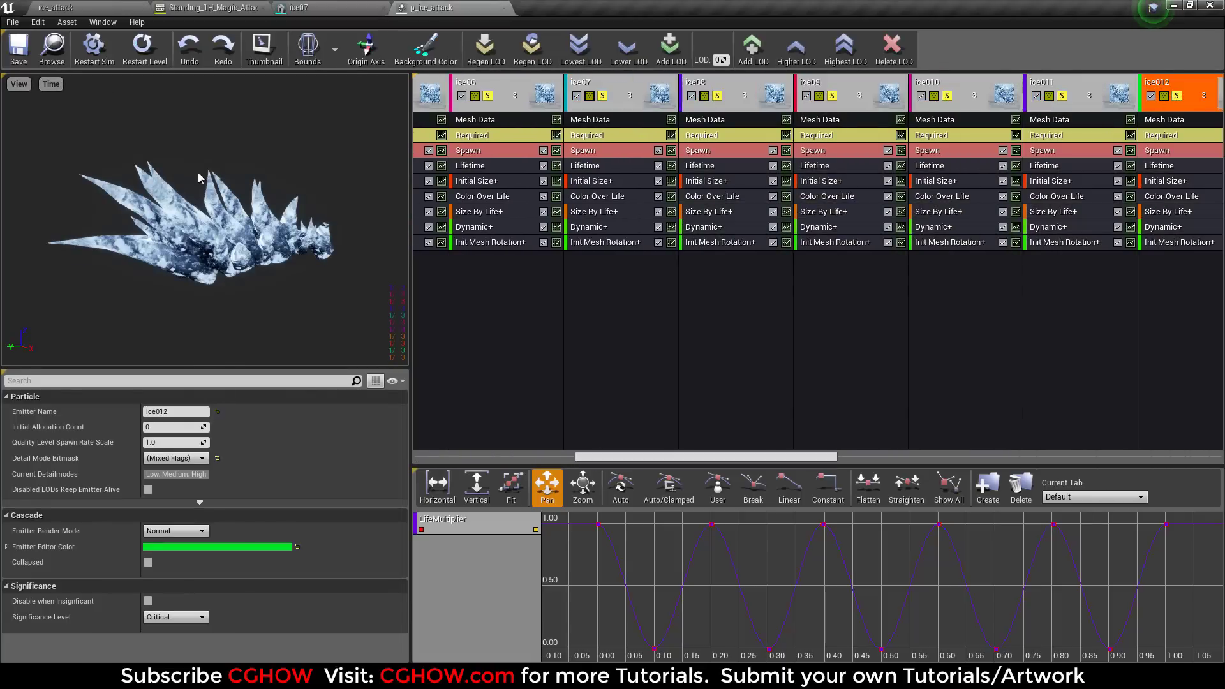
Step: Set the preview animation speed to 25% and replay the growth of the soloed icicles
{"action": "left_click", "coordinate": [168, 62]}
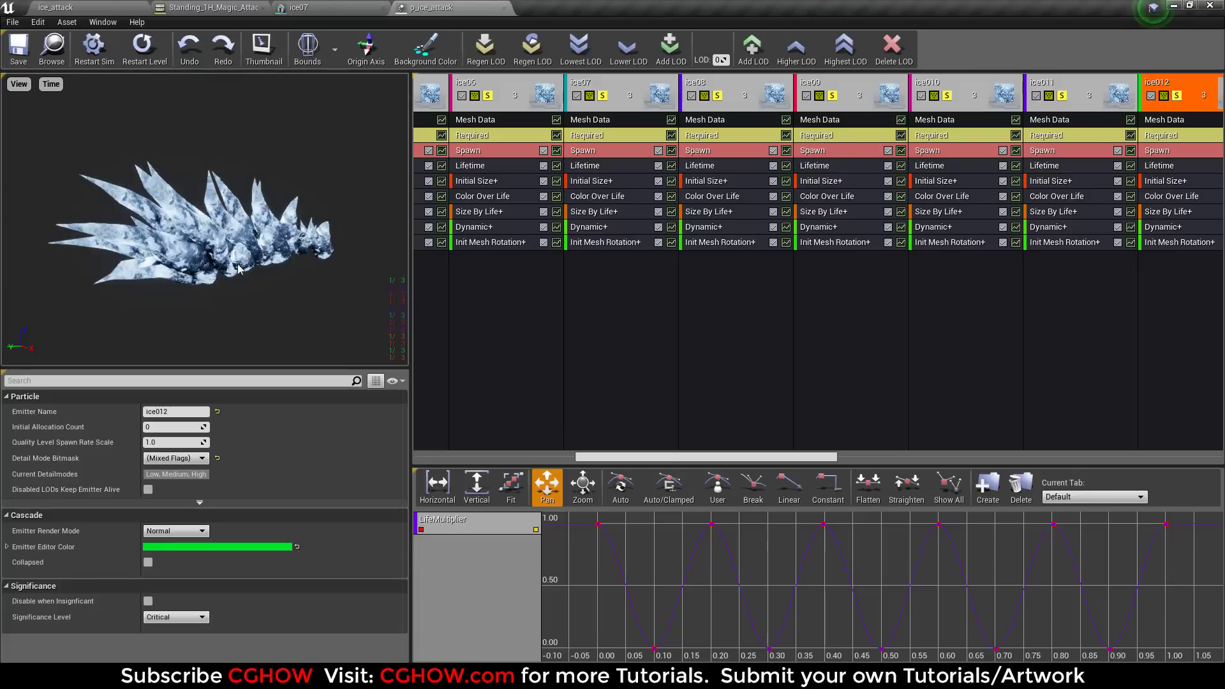
{"action": "left_click", "coordinate": [51, 84]}
{"action": "left_click", "coordinate": [121, 184]}
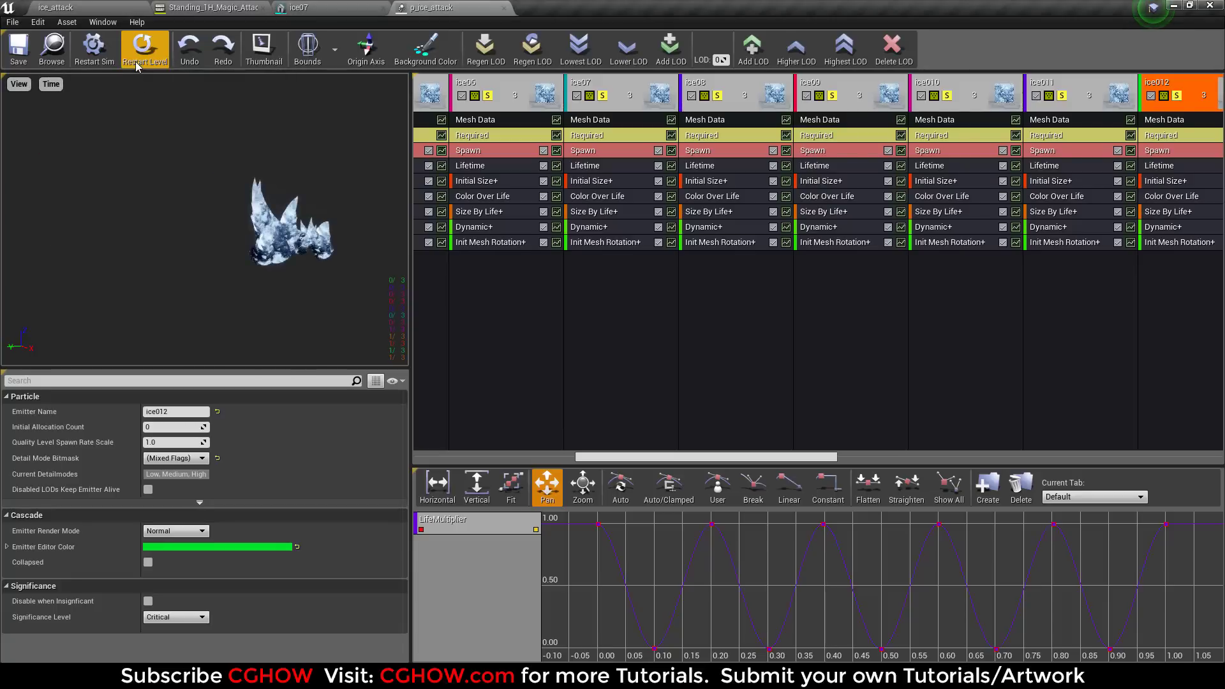
{"action": "left_click", "coordinate": [142, 45]}
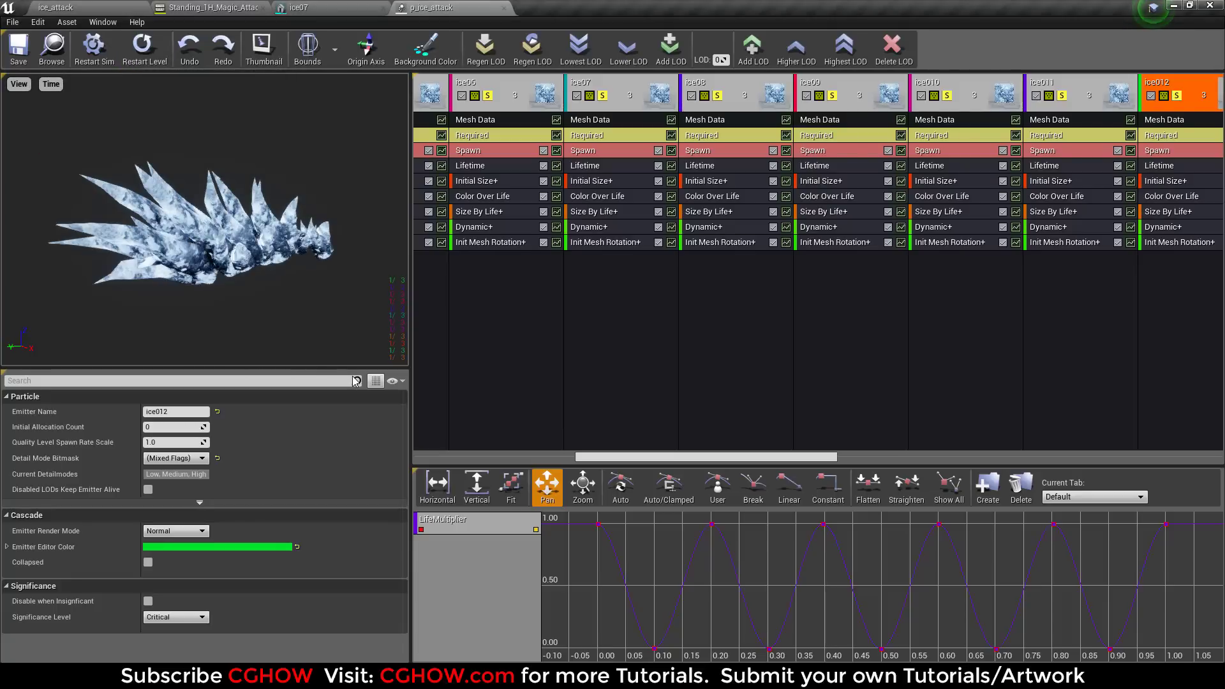
Step: Replay the icicle growth at 10% animation speed and restore the preview speed to 100%
{"action": "left_click", "coordinate": [50, 85]}
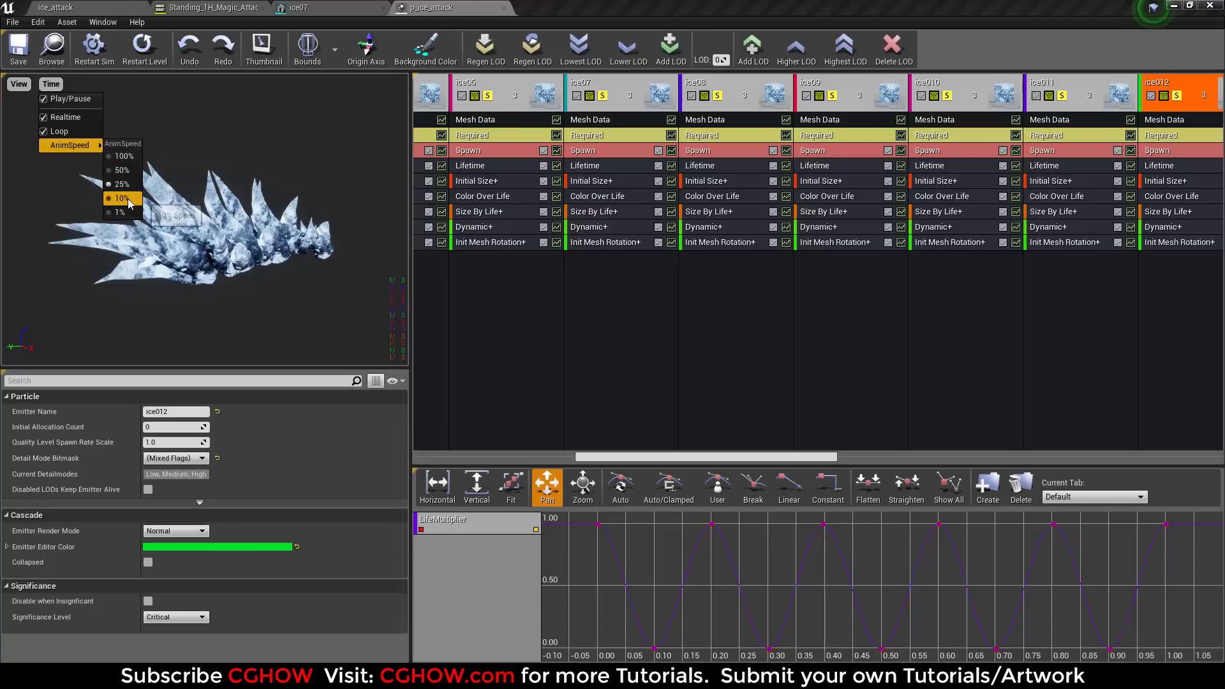
{"action": "left_click", "coordinate": [128, 200]}
{"action": "left_click", "coordinate": [142, 45]}
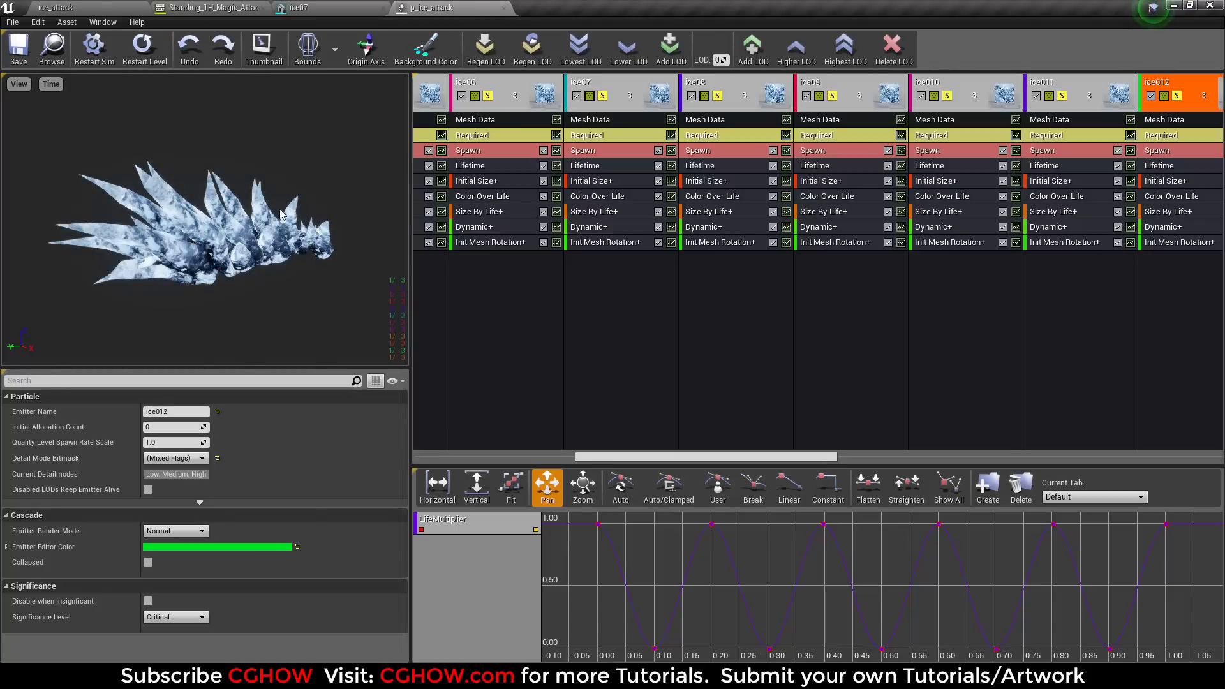
{"action": "left_click", "coordinate": [51, 84]}
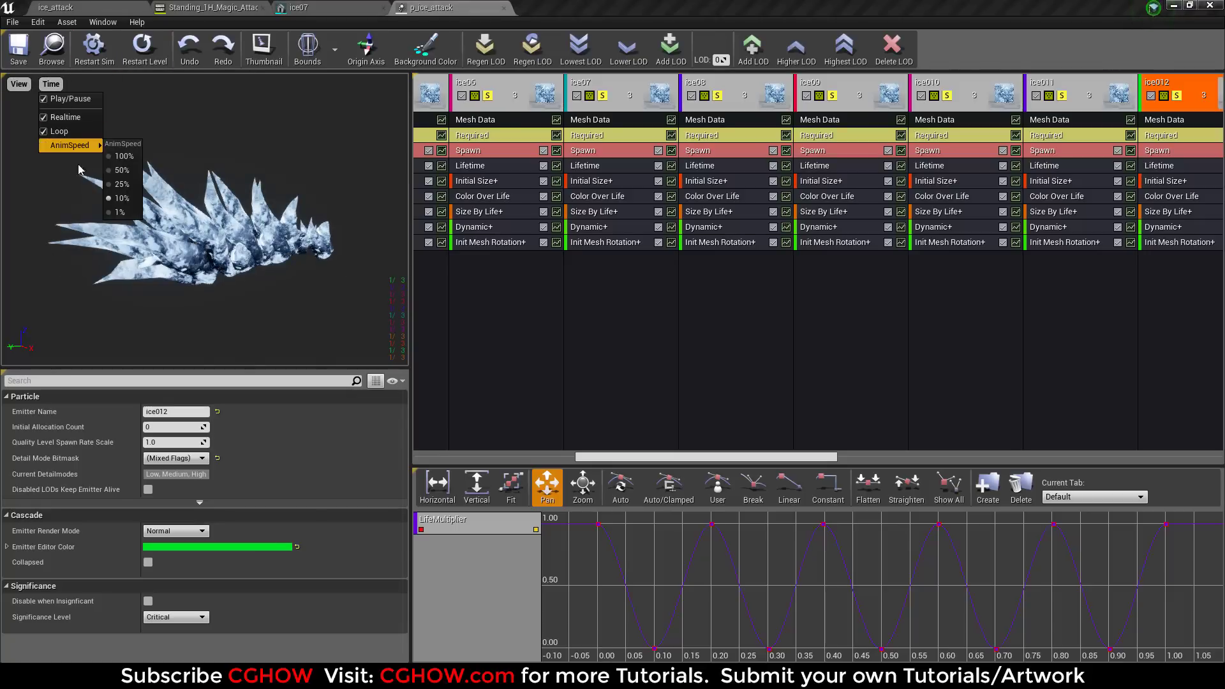
{"action": "left_click", "coordinate": [123, 157]}
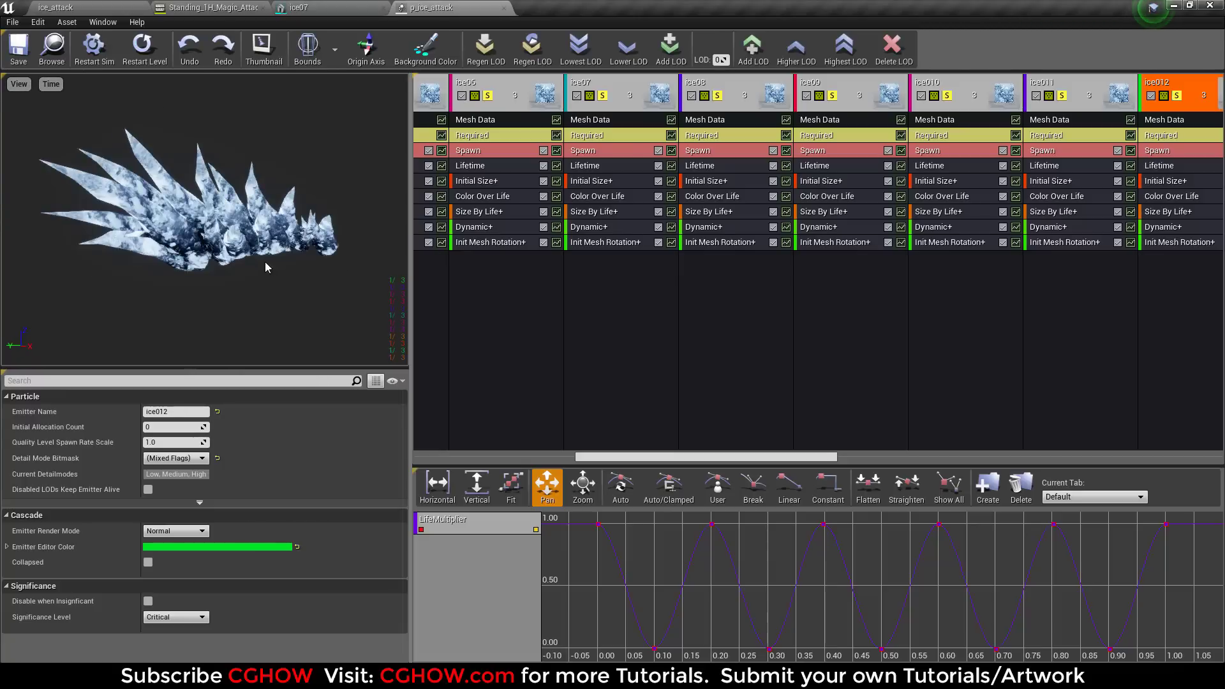
Step: Save the particle system and reduce the solo selection to the ice01 emitter
{"action": "left_click_drag", "start_coordinate": [725, 458], "coordinate": [565, 458]}
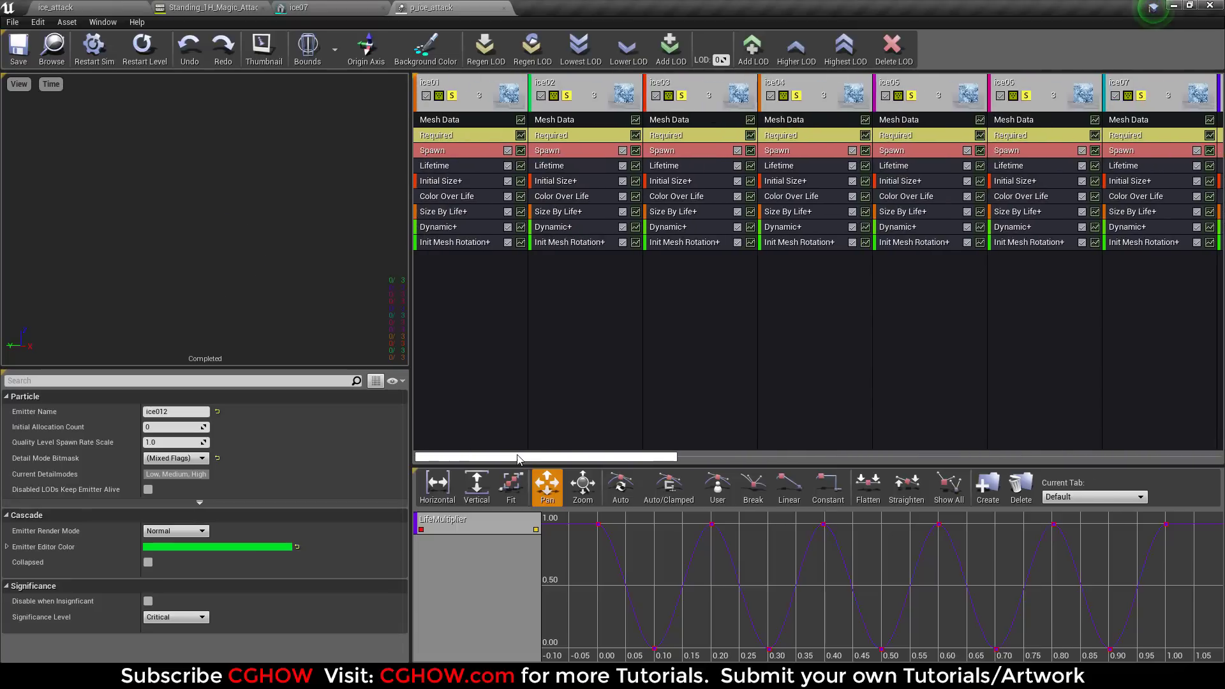
{"action": "left_click", "coordinate": [28, 60]}
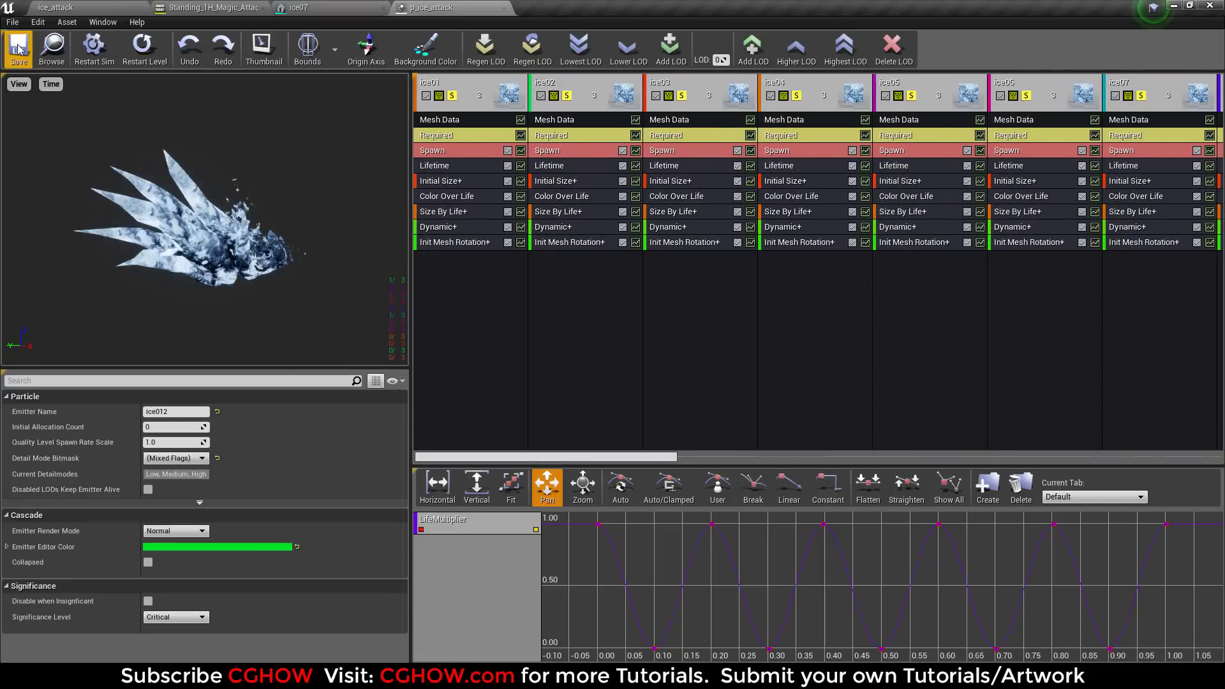
{"action": "left_click", "coordinate": [452, 96]}
{"action": "left_click", "coordinate": [452, 96]}
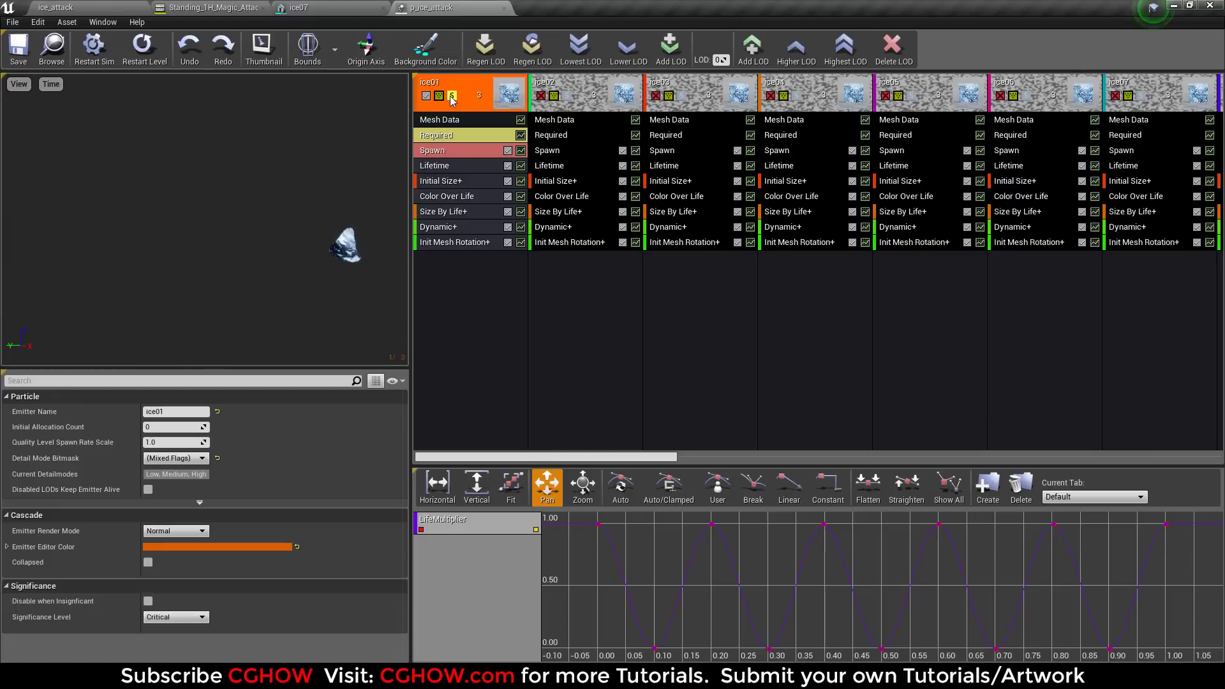
Step: Take ice01 out of solo, solo the ice06 emitter instead and replay it
{"action": "left_click", "coordinate": [452, 96]}
{"action": "left_click", "coordinate": [1026, 95]}
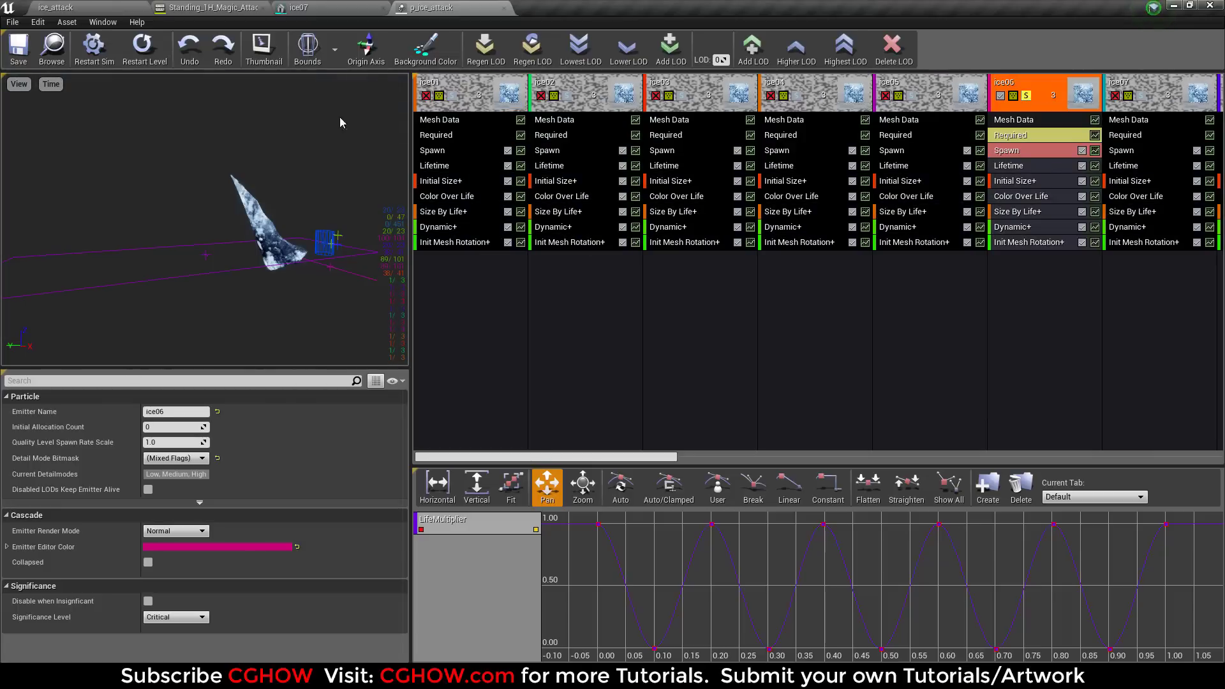
{"action": "left_click", "coordinate": [142, 48]}
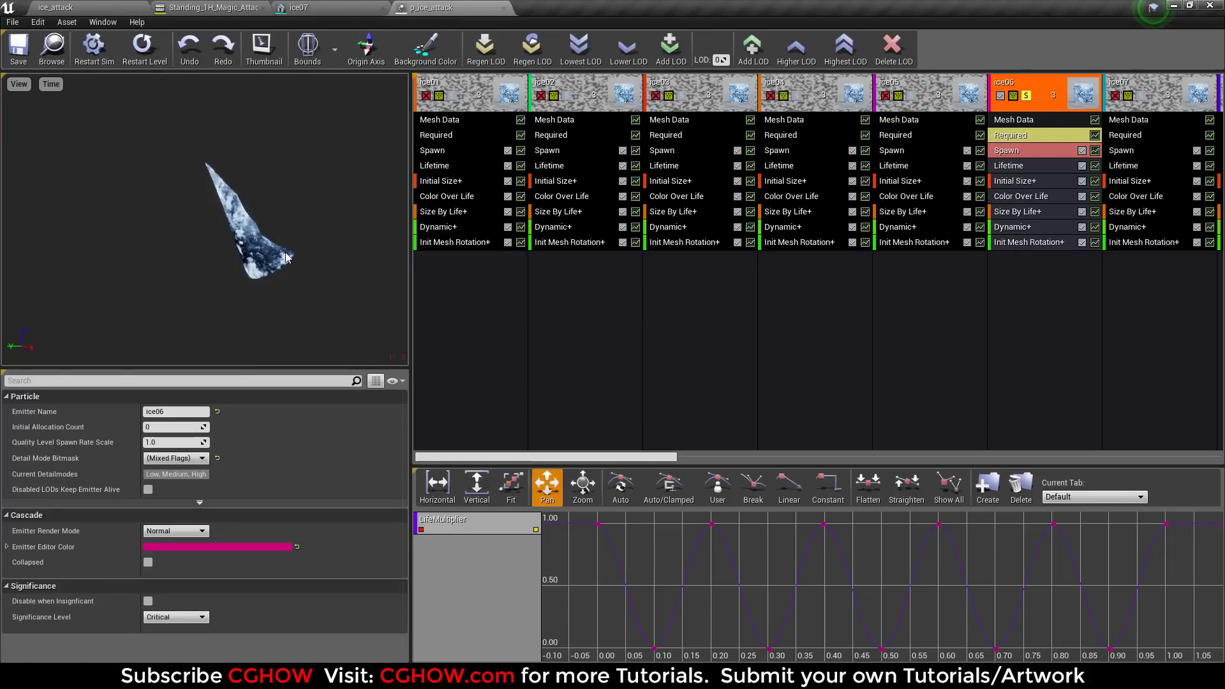
Step: Inspect the ice06 emitter's Required, Spawn, Size By Life and Dynamic modules, expanding the first burst list entry
{"action": "left_click", "coordinate": [1023, 136]}
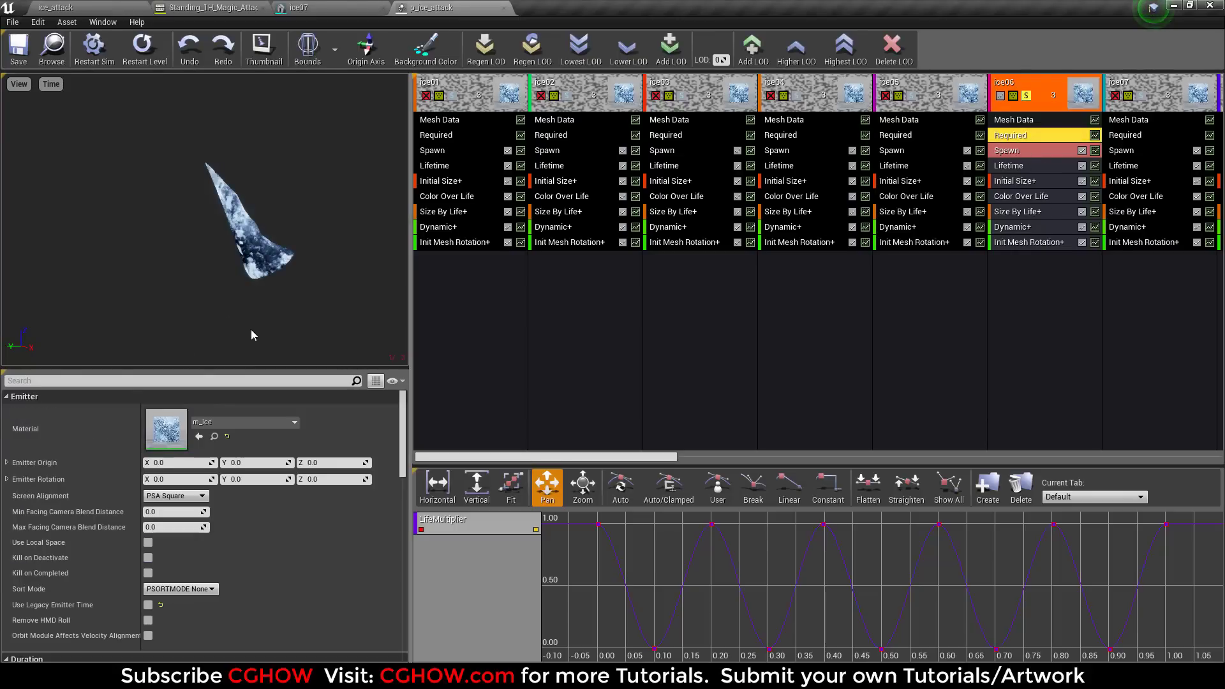
{"action": "left_click", "coordinate": [1021, 150]}
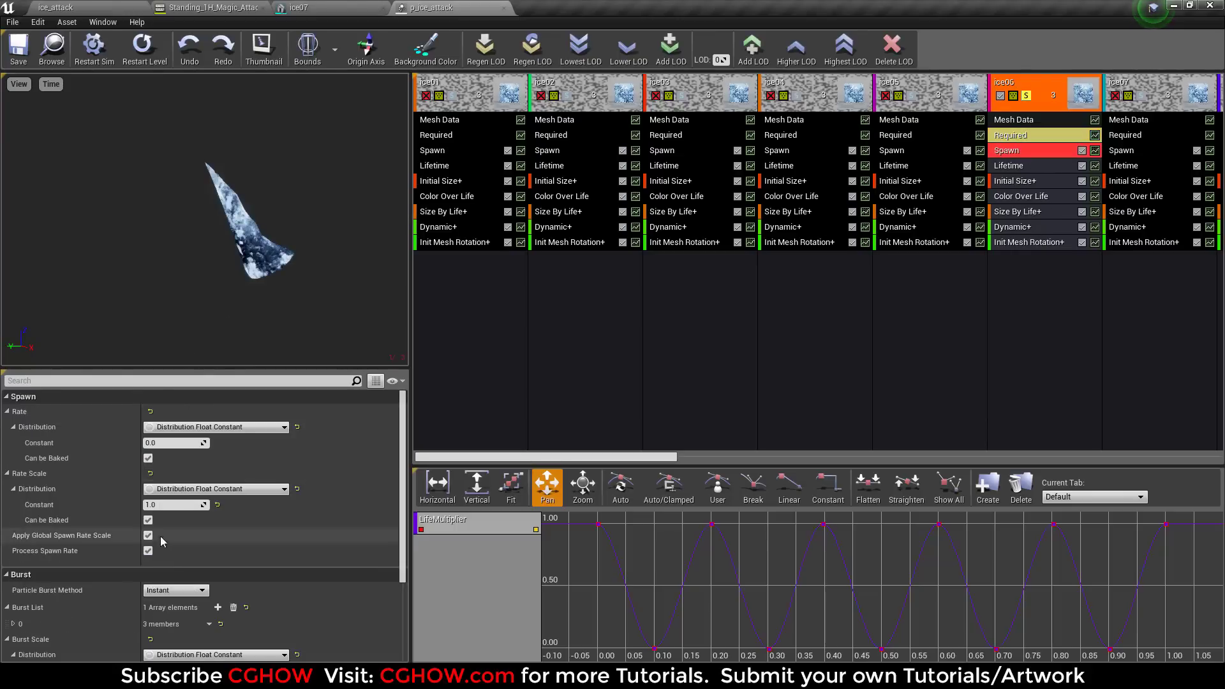
{"action": "scroll", "coordinate": [11, 561], "scroll_direction": "down", "scroll_amount": 3}
{"action": "left_click", "coordinate": [13, 564]}
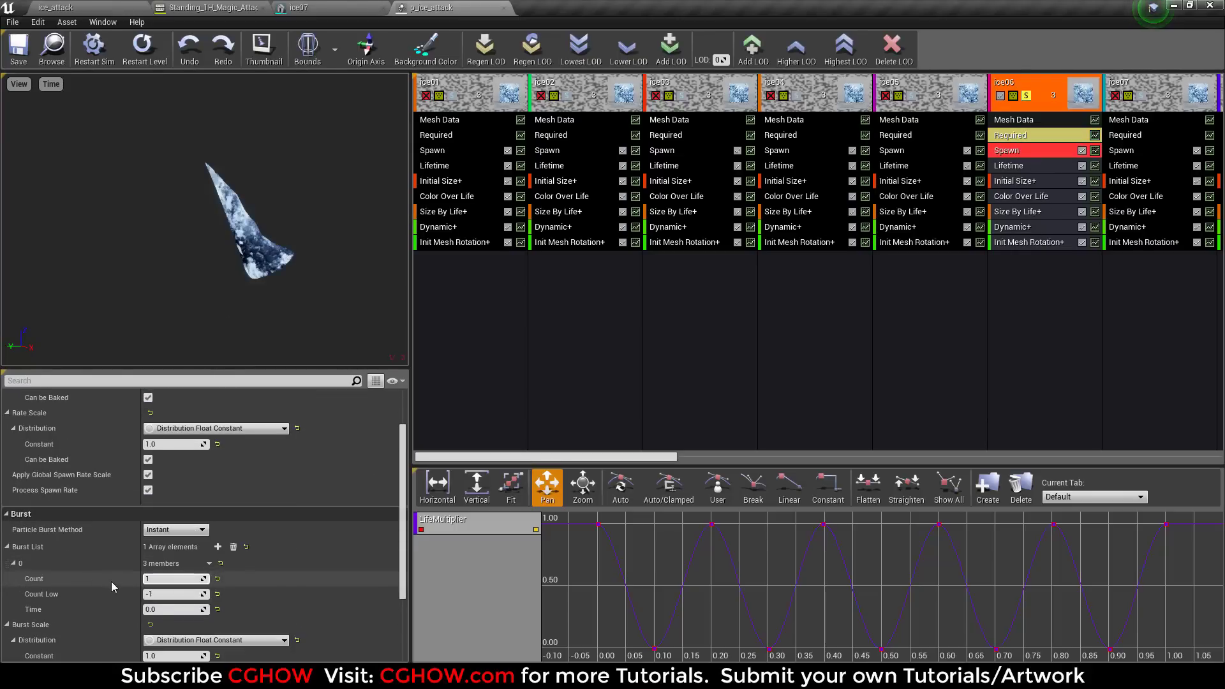
{"action": "left_click", "coordinate": [1024, 212]}
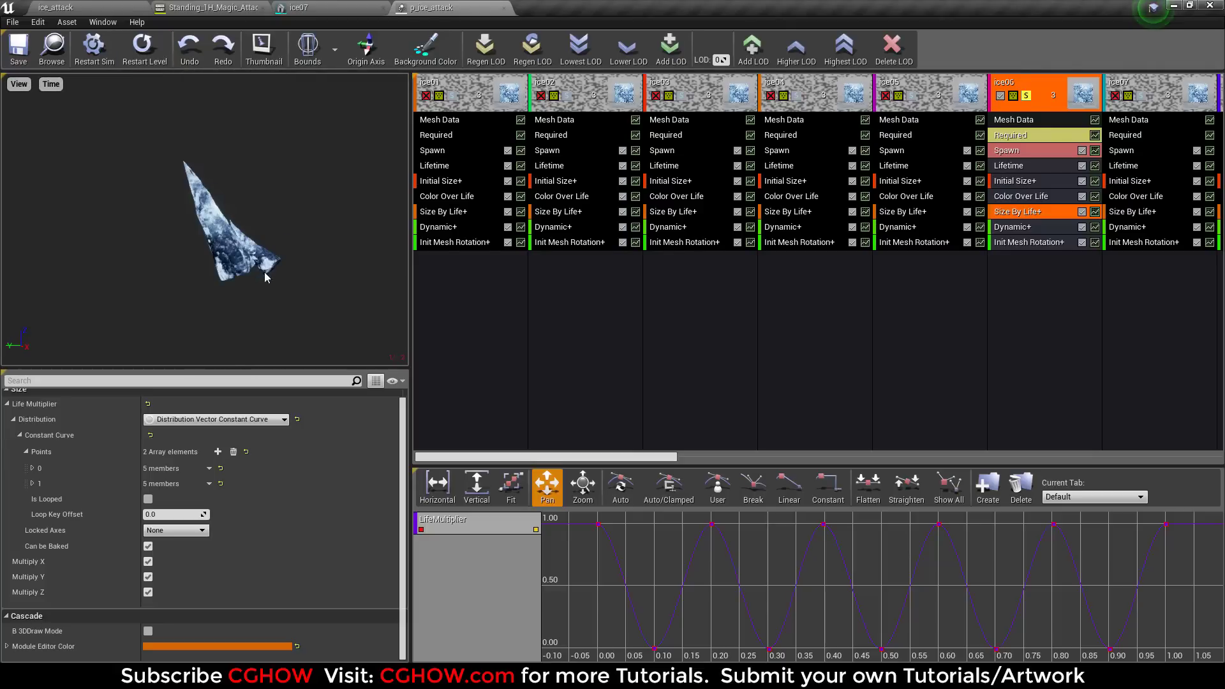
{"action": "left_click", "coordinate": [1017, 228]}
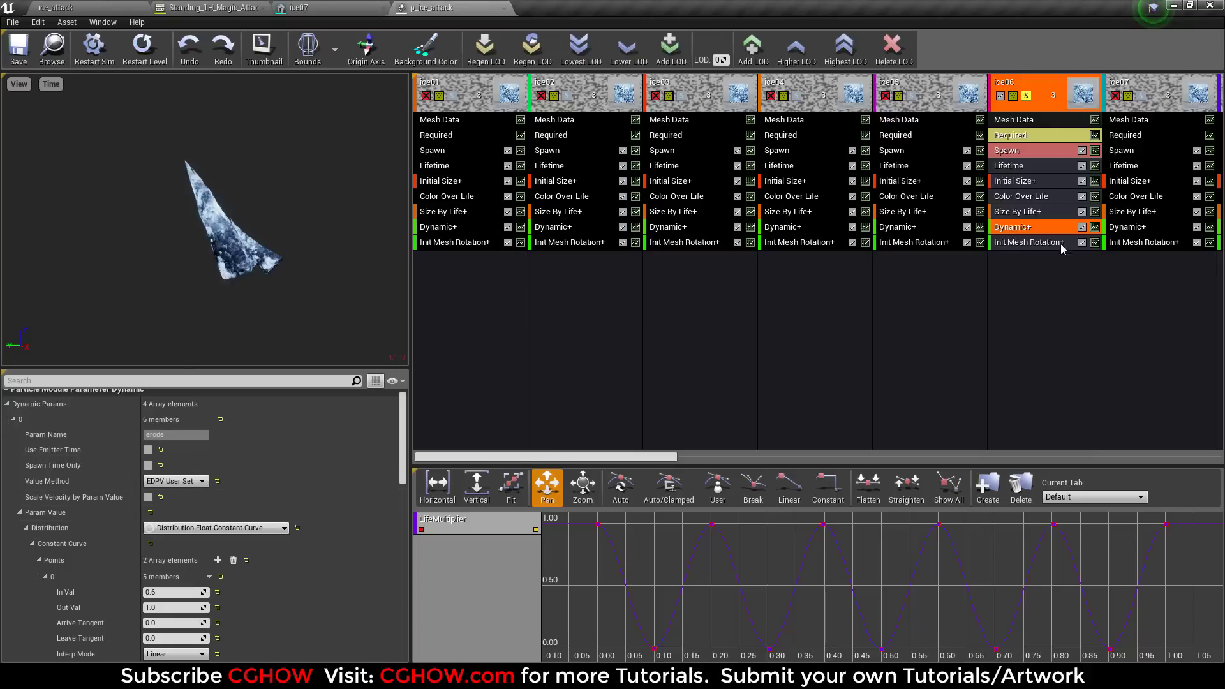
Step: Open the m_ice material from the ice06 emitter's Required module, view its t_ice01 texture and return to the material graph
{"action": "left_click", "coordinate": [1055, 137]}
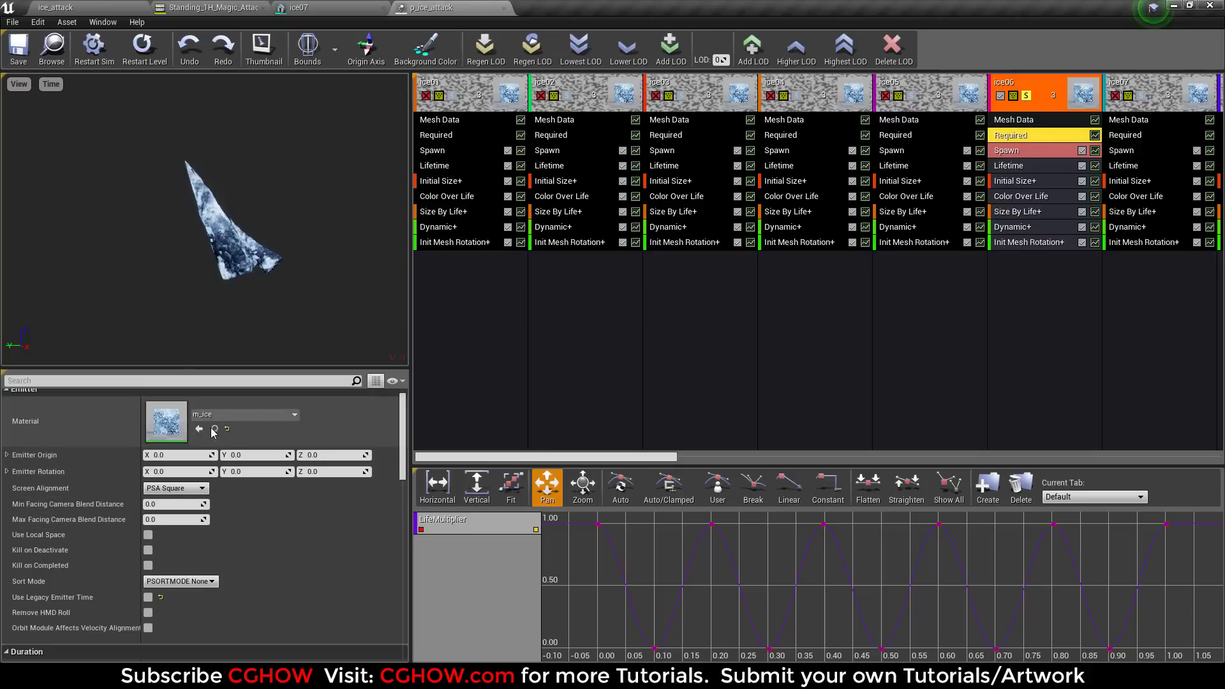
{"action": "double_click", "coordinate": [167, 421]}
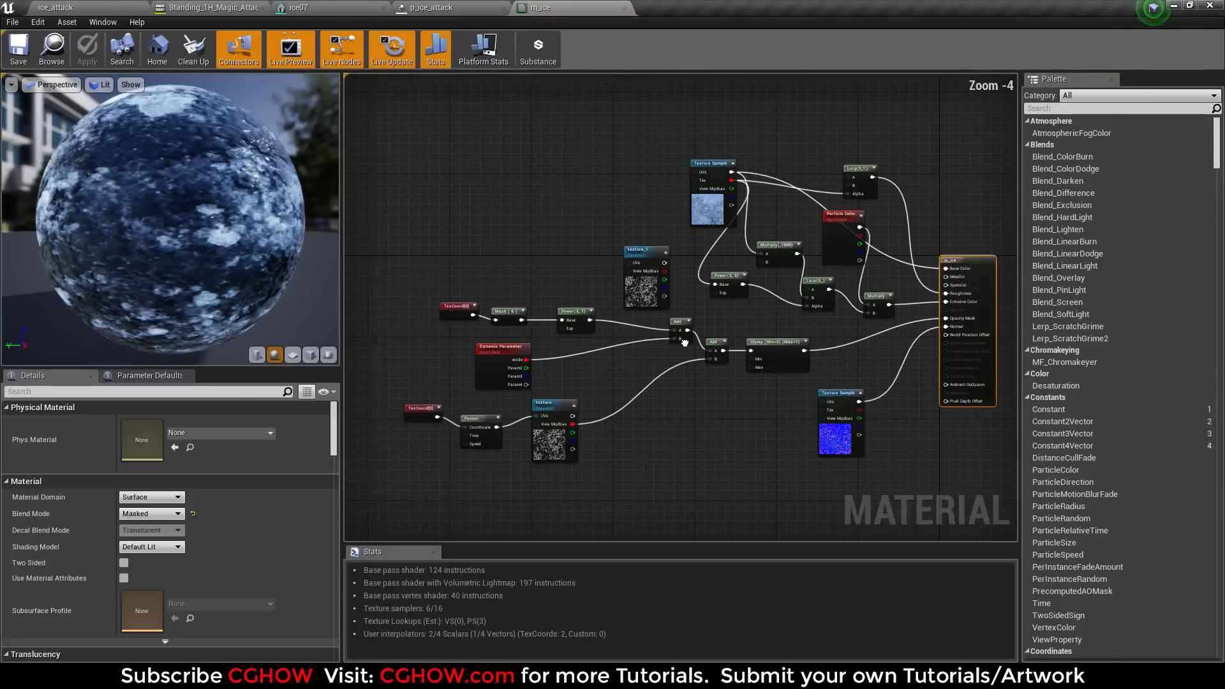
{"action": "right_click_drag", "start_coordinate": [783, 309], "coordinate": [667, 440]}
{"action": "scroll", "coordinate": [718, 351], "scroll_direction": "up", "scroll_amount": 2}
{"action": "double_click", "coordinate": [531, 275]}
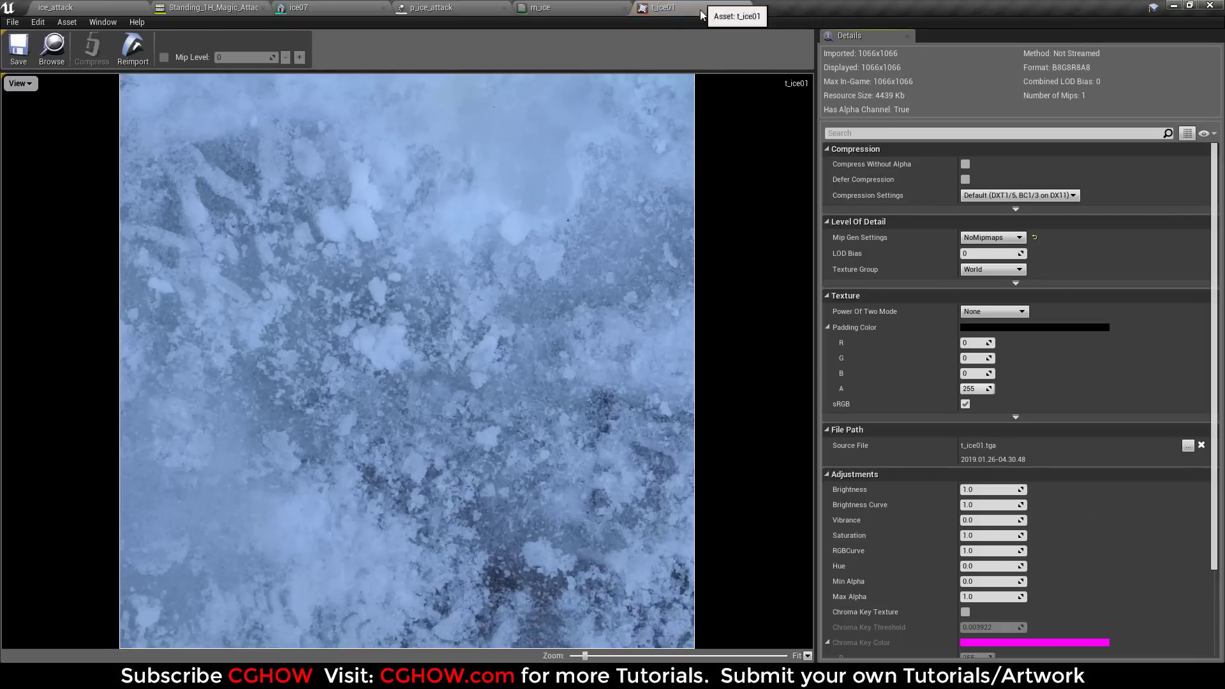
{"action": "left_click", "coordinate": [695, 8]}
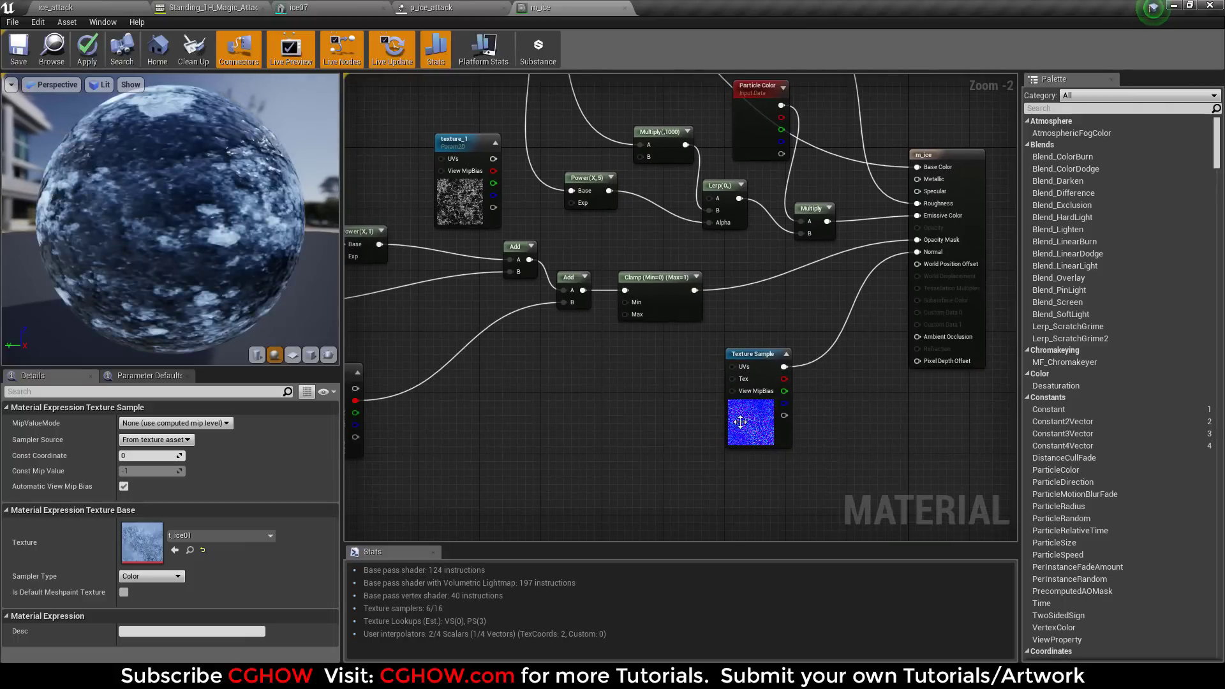
Step: Open the t_ice01_n texture from the normal map's Texture Sample node, view it and return to the m_ice graph
{"action": "left_click", "coordinate": [756, 434]}
{"action": "double_click", "coordinate": [148, 553]}
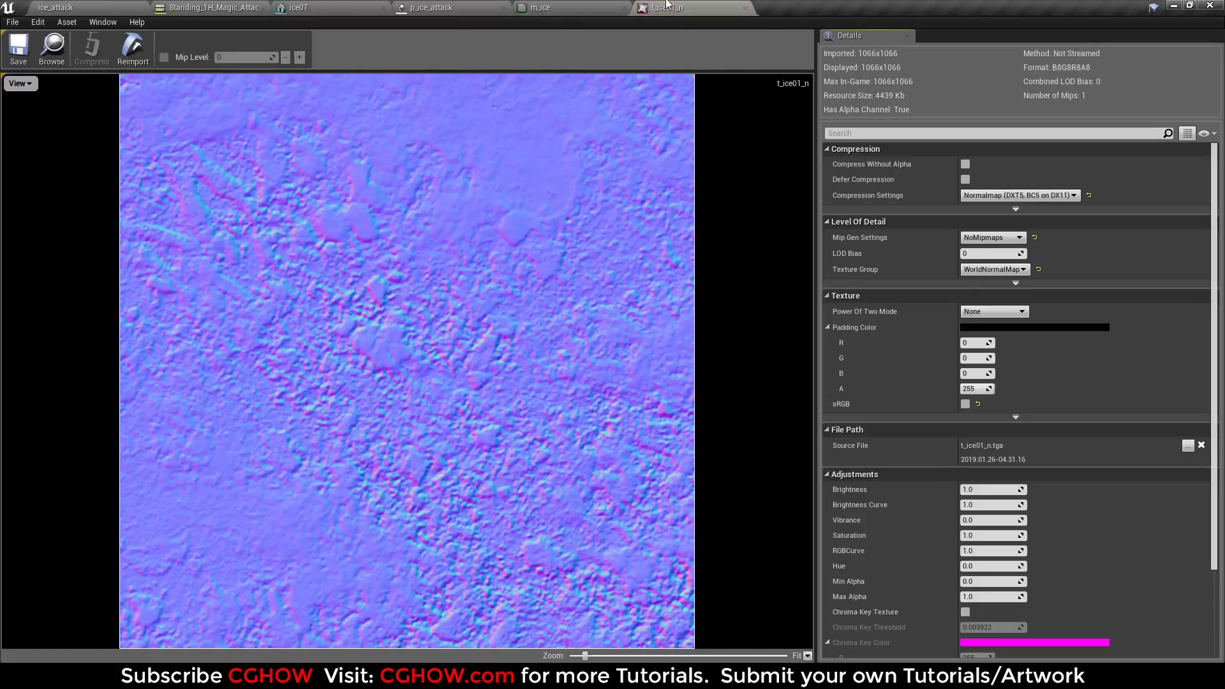
{"action": "left_click", "coordinate": [745, 8]}
Step: Move the roughness Lerp node upward and the Particle Color node up and away from the Multiply node in the m_ice graph
{"action": "right_click_drag", "start_coordinate": [810, 88], "coordinate": [869, 317]}
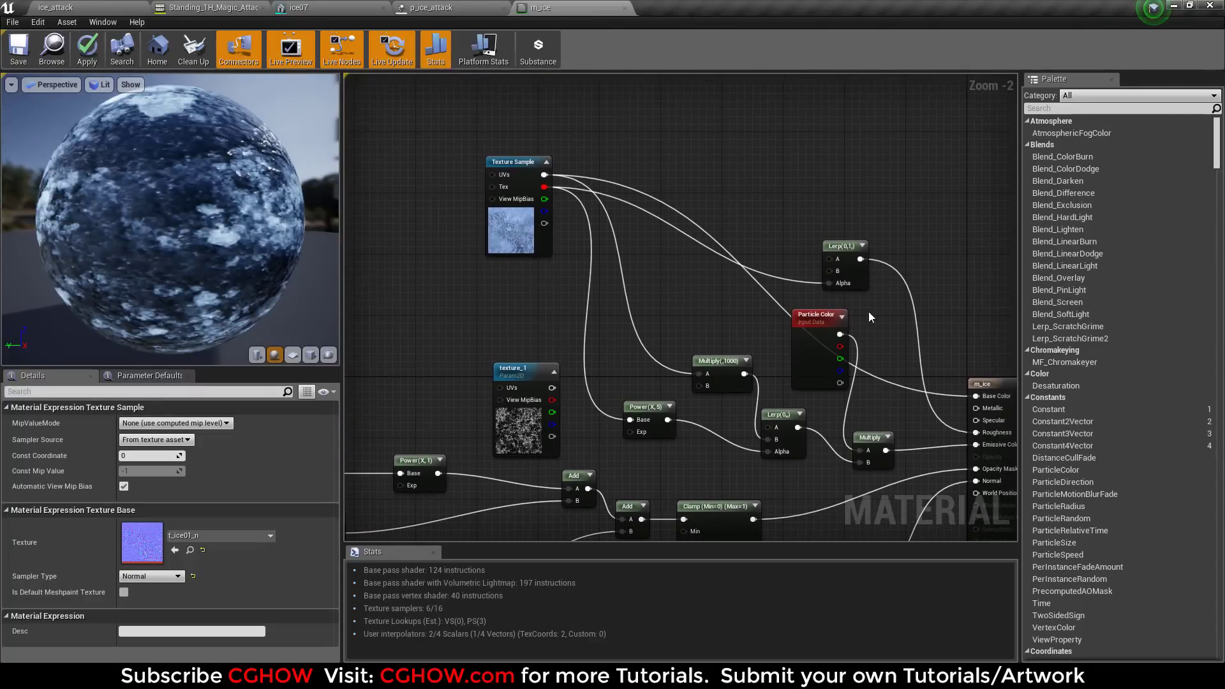
{"action": "left_click_drag", "start_coordinate": [851, 271], "coordinate": [805, 126]}
{"action": "right_click_drag", "start_coordinate": [802, 328], "coordinate": [777, 207]}
{"action": "left_click_drag", "start_coordinate": [784, 244], "coordinate": [757, 259]}
{"action": "right_click_drag", "start_coordinate": [756, 261], "coordinate": [729, 328]}
{"action": "left_click_drag", "start_coordinate": [729, 328], "coordinate": [695, 224]}
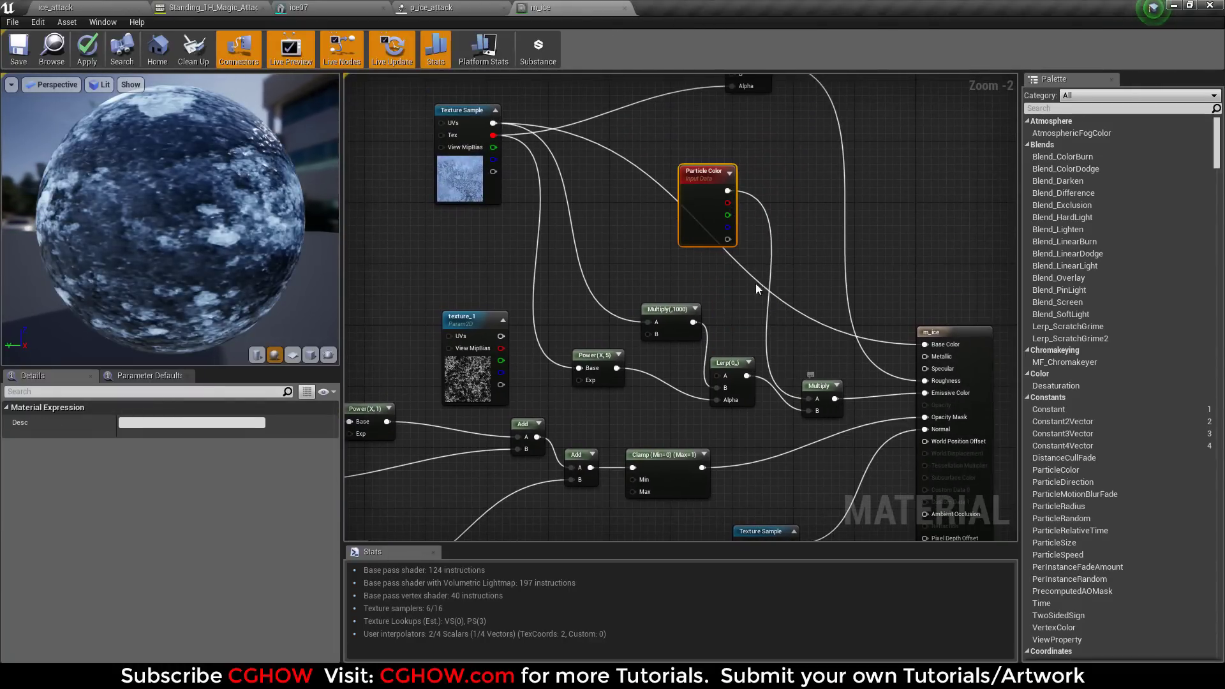
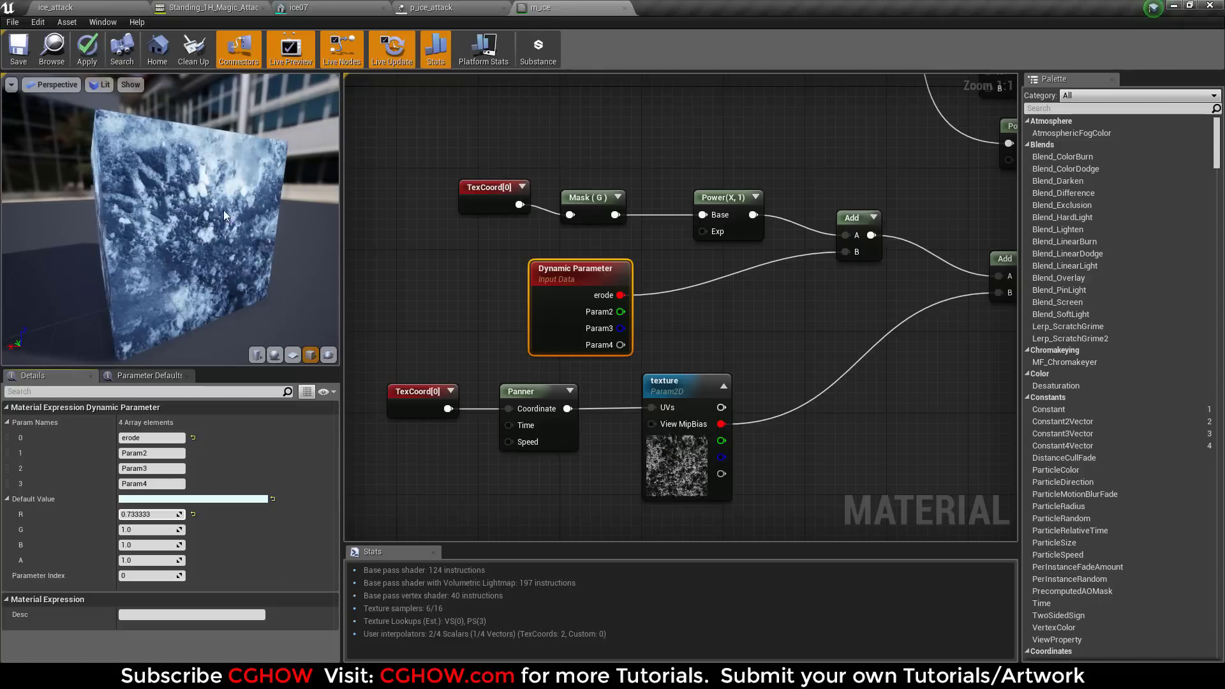
Step: Try the Dynamic Parameter's default R at -0.466667 on the preview cube and close m_ice without applying the changes
{"action": "left_click_drag", "start_coordinate": [156, 513], "coordinate": [81, 514]}
{"action": "left_click_drag", "start_coordinate": [220, 268], "coordinate": [197, 281]}
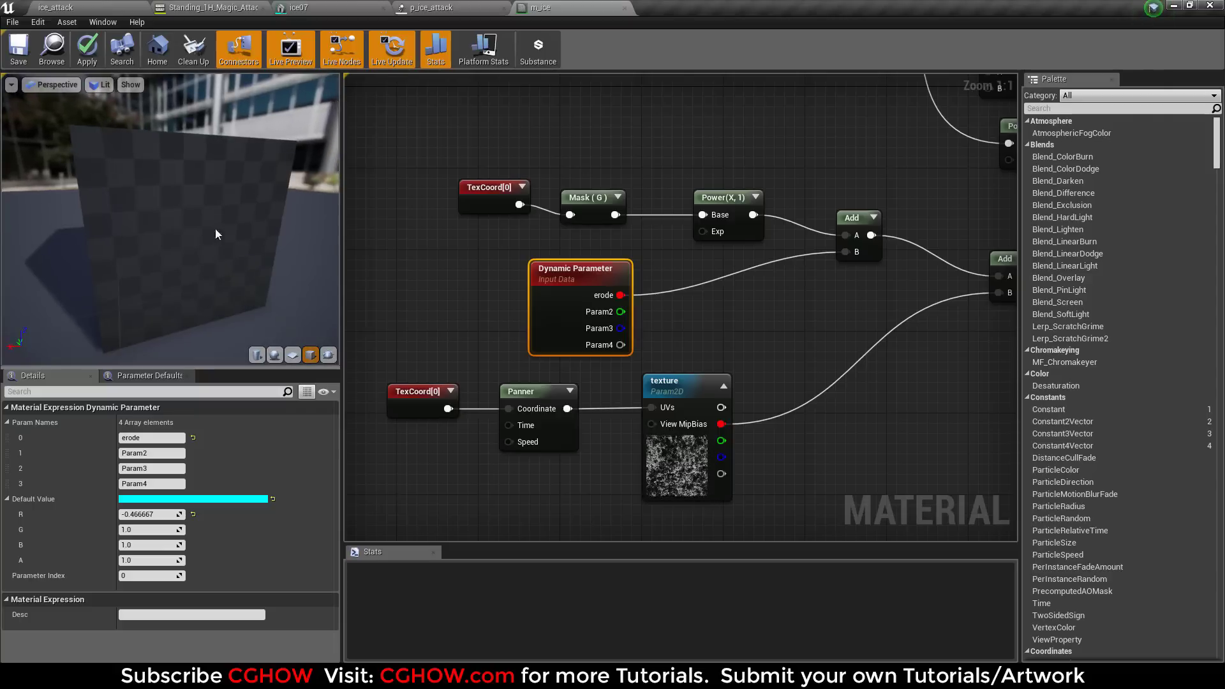
{"action": "left_click_drag", "start_coordinate": [216, 218], "coordinate": [221, 324]}
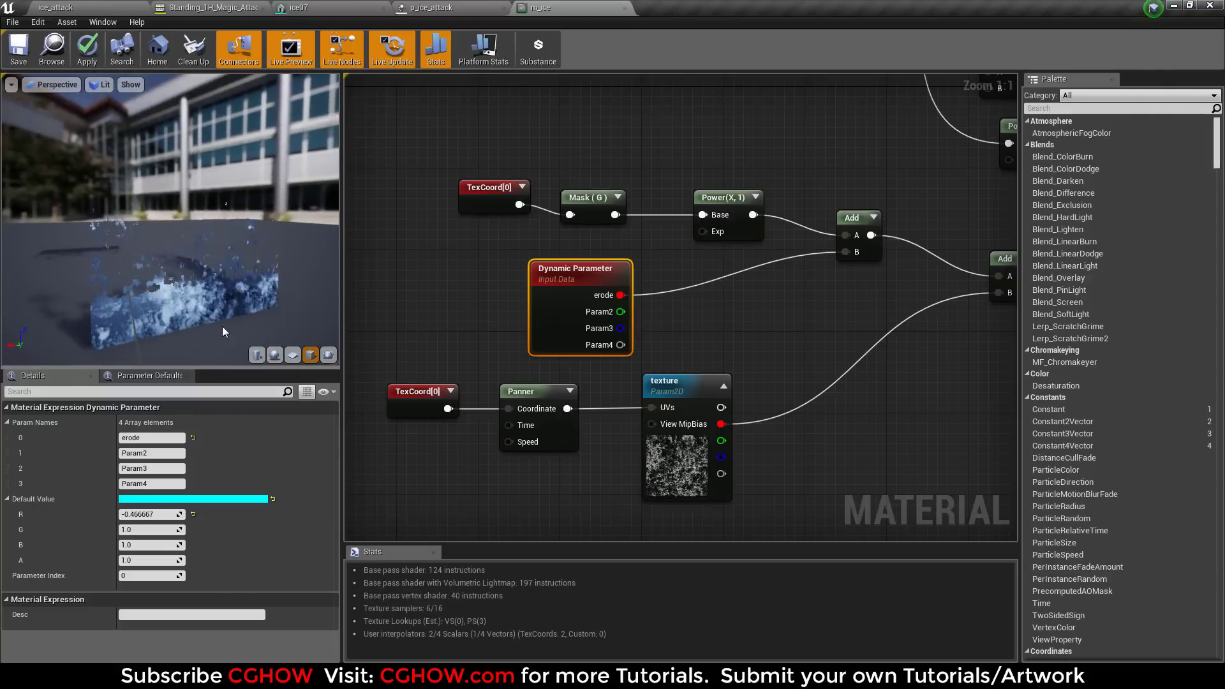
{"action": "right_click_drag", "start_coordinate": [621, 317], "coordinate": [443, 319]}
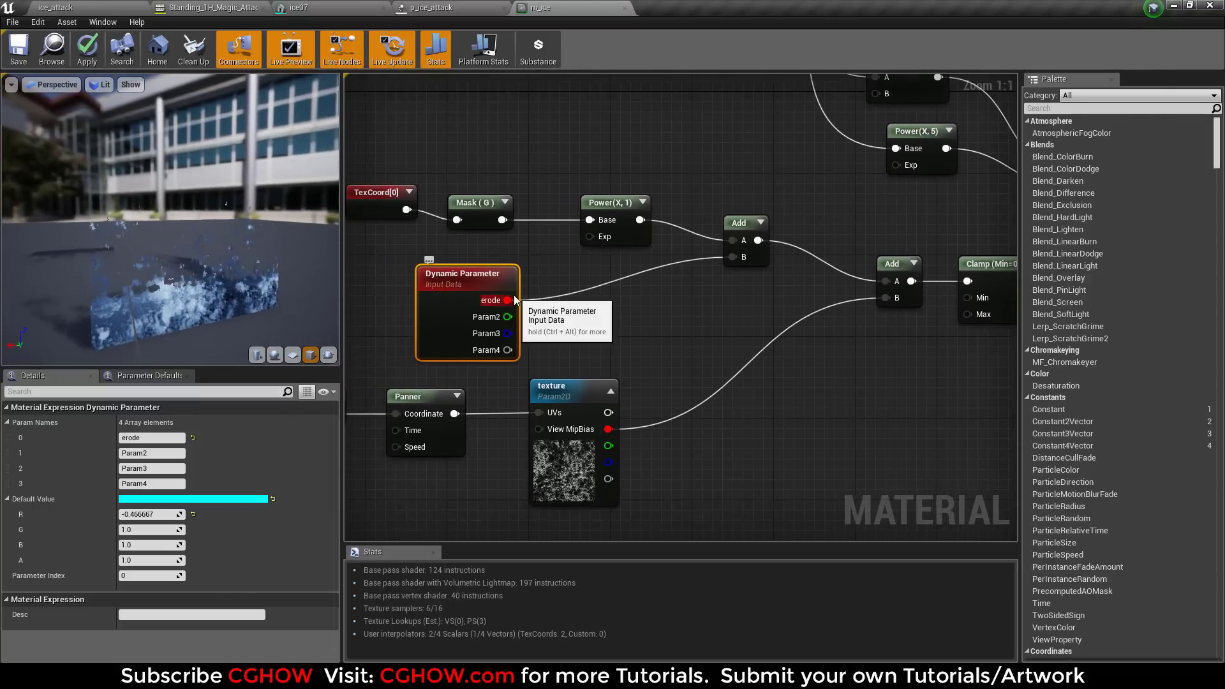
{"action": "left_click", "coordinate": [623, 8]}
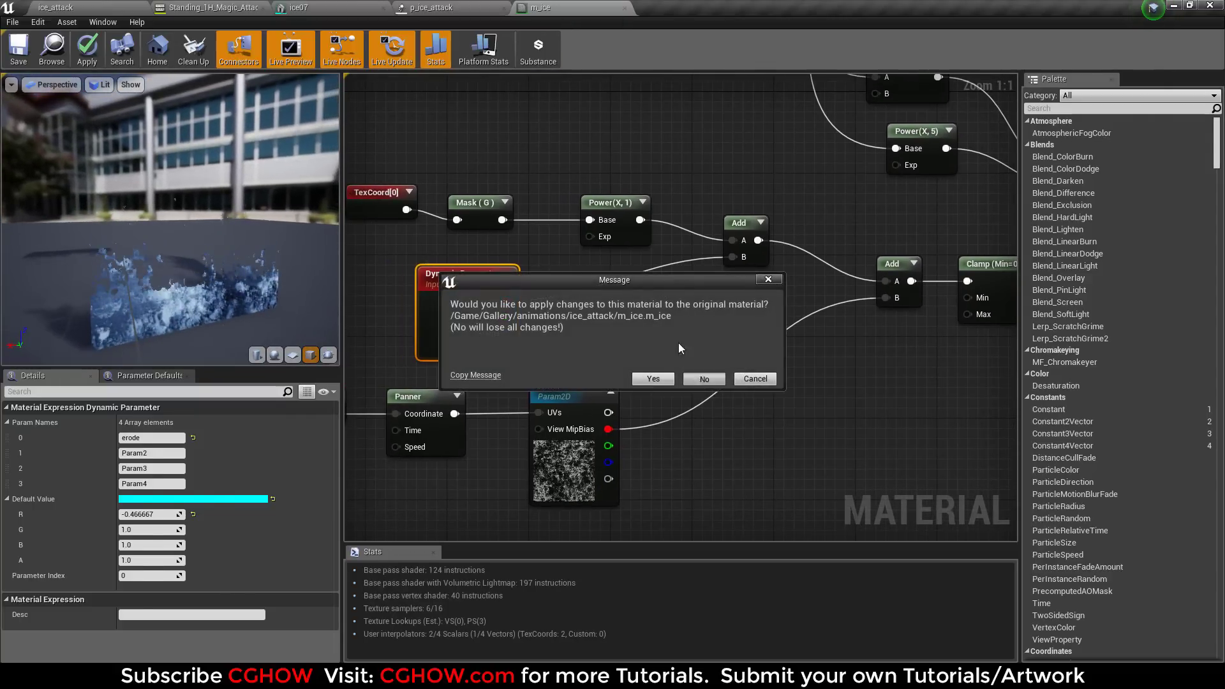
{"action": "left_click", "coordinate": [699, 376]}
Step: Inspect the In Val and Out Val curve points in the ice06 emitter's Dynamic module and replay the erosion
{"action": "left_click", "coordinate": [1057, 228]}
{"action": "scroll", "coordinate": [247, 560], "scroll_direction": "down", "scroll_amount": 5}
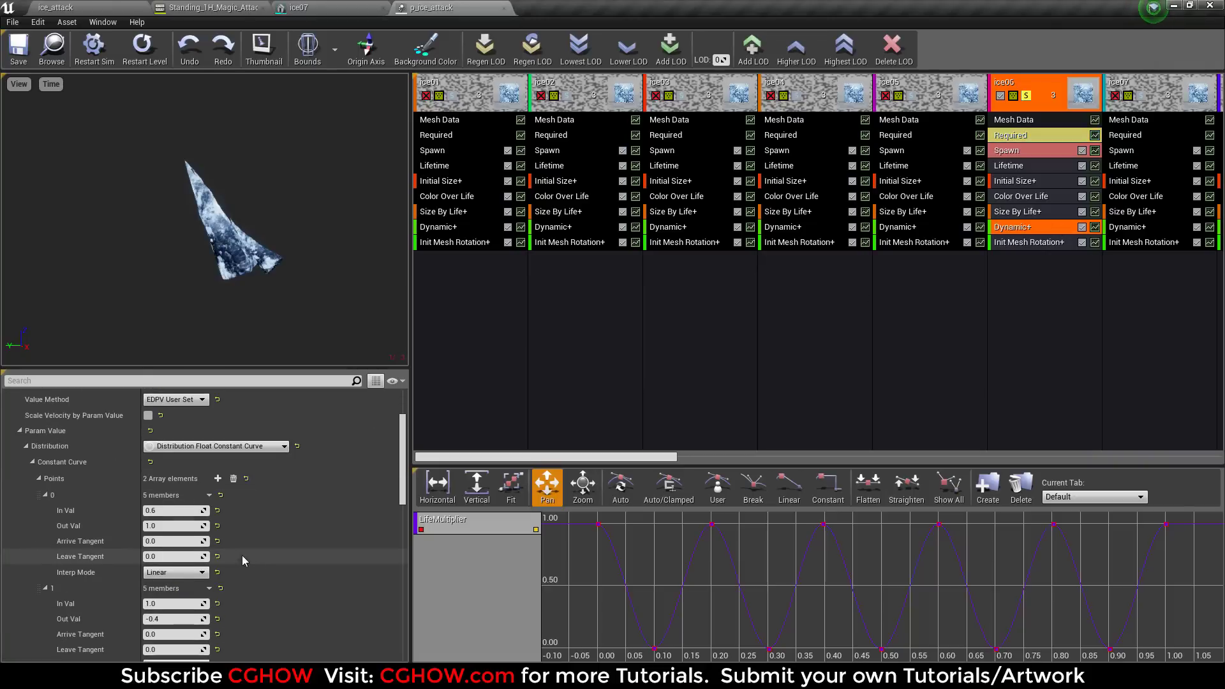
{"action": "scroll", "coordinate": [212, 531], "scroll_direction": "down", "scroll_amount": 2}
{"action": "left_click", "coordinate": [181, 451]}
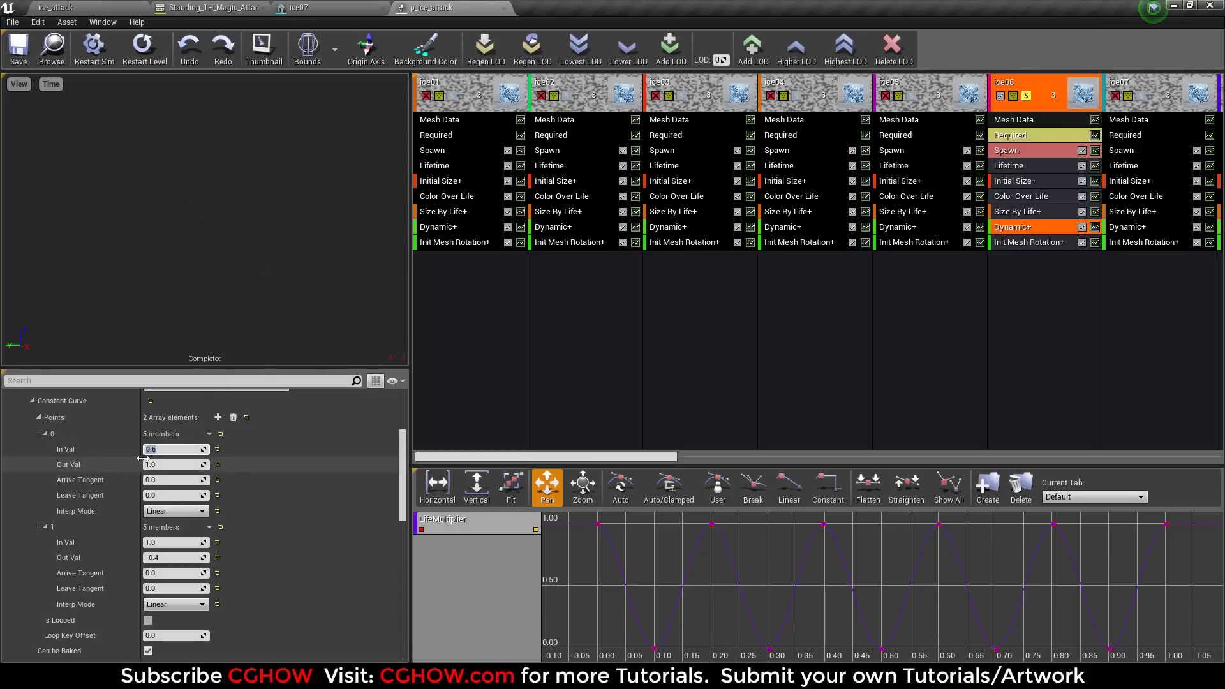
{"action": "left_click", "coordinate": [151, 540]}
{"action": "left_click", "coordinate": [135, 59]}
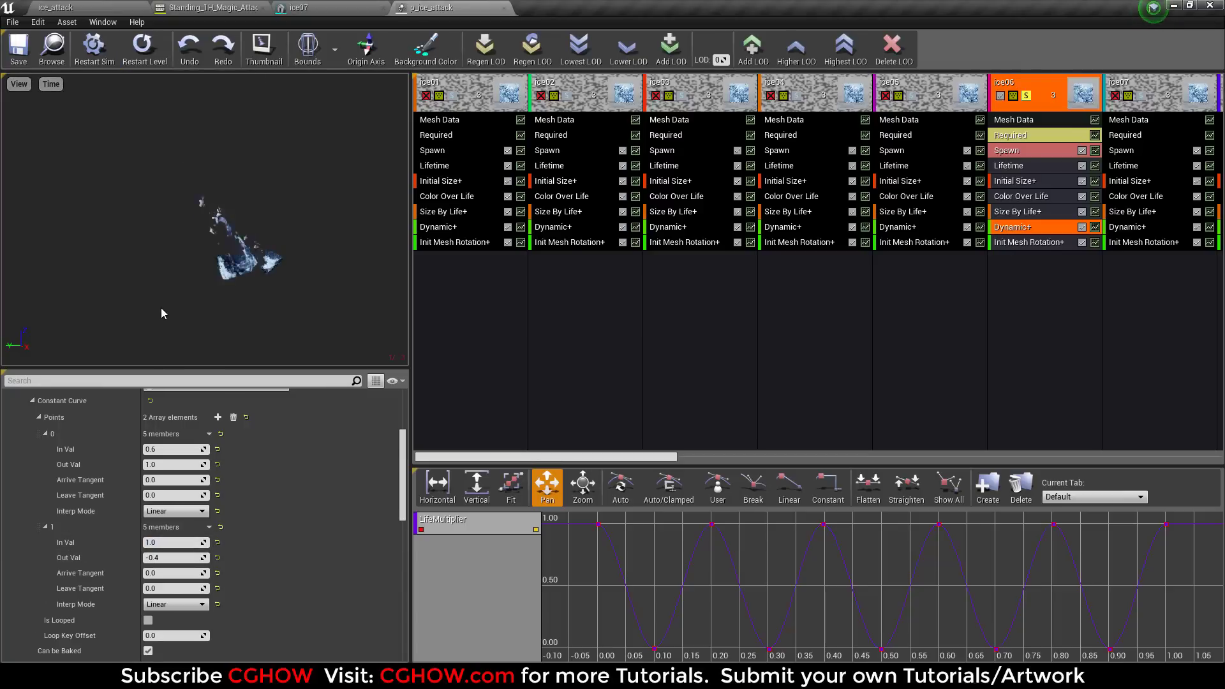
Step: Solo the ice05 emitter and release it, solo ice01 instead and check the Emitter Delay in its Required module
{"action": "left_click", "coordinate": [911, 96]}
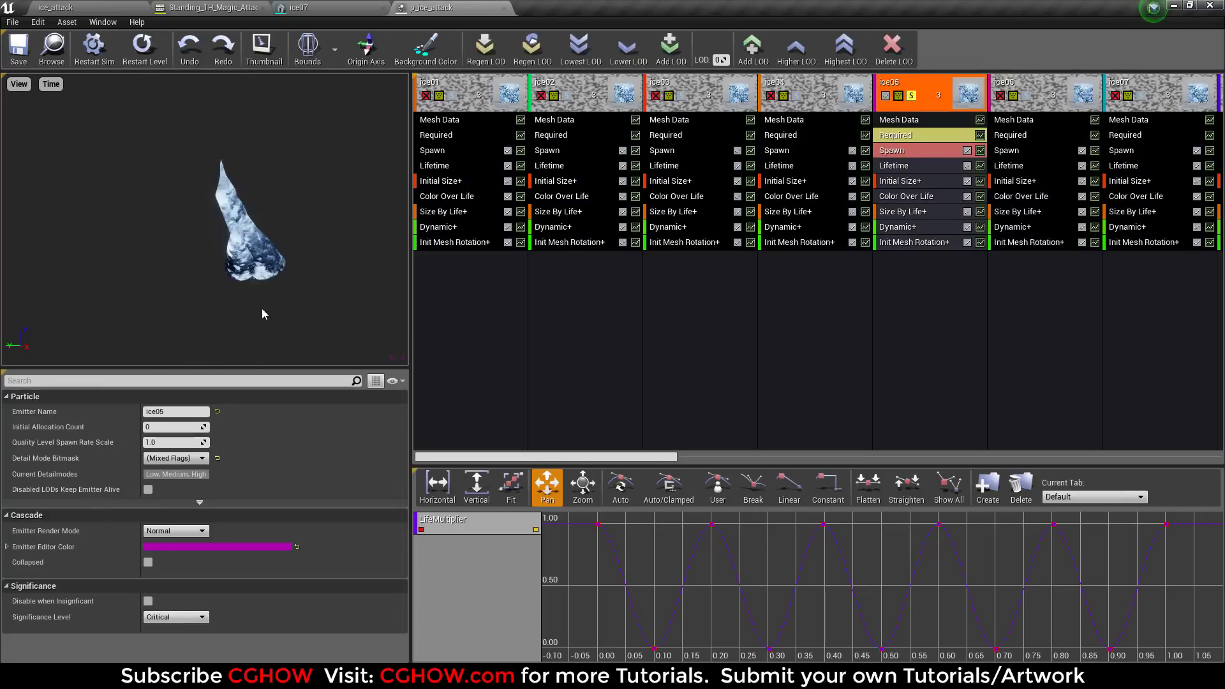
{"action": "left_click", "coordinate": [912, 96]}
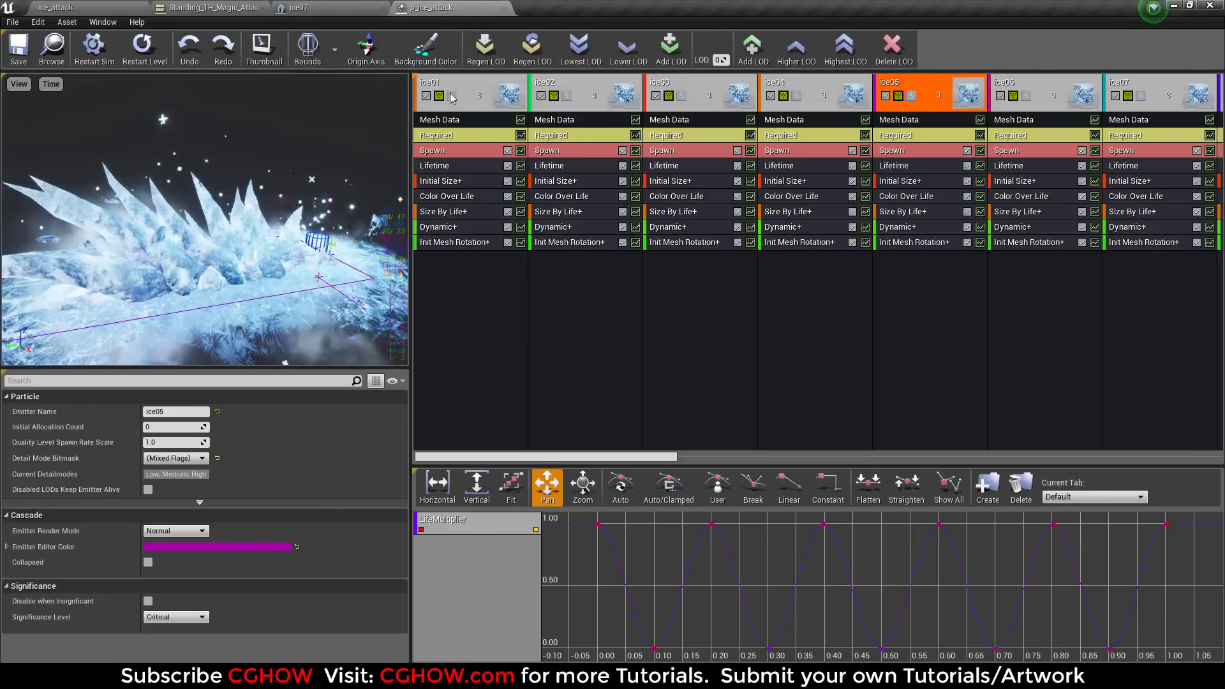
{"action": "left_click", "coordinate": [451, 96]}
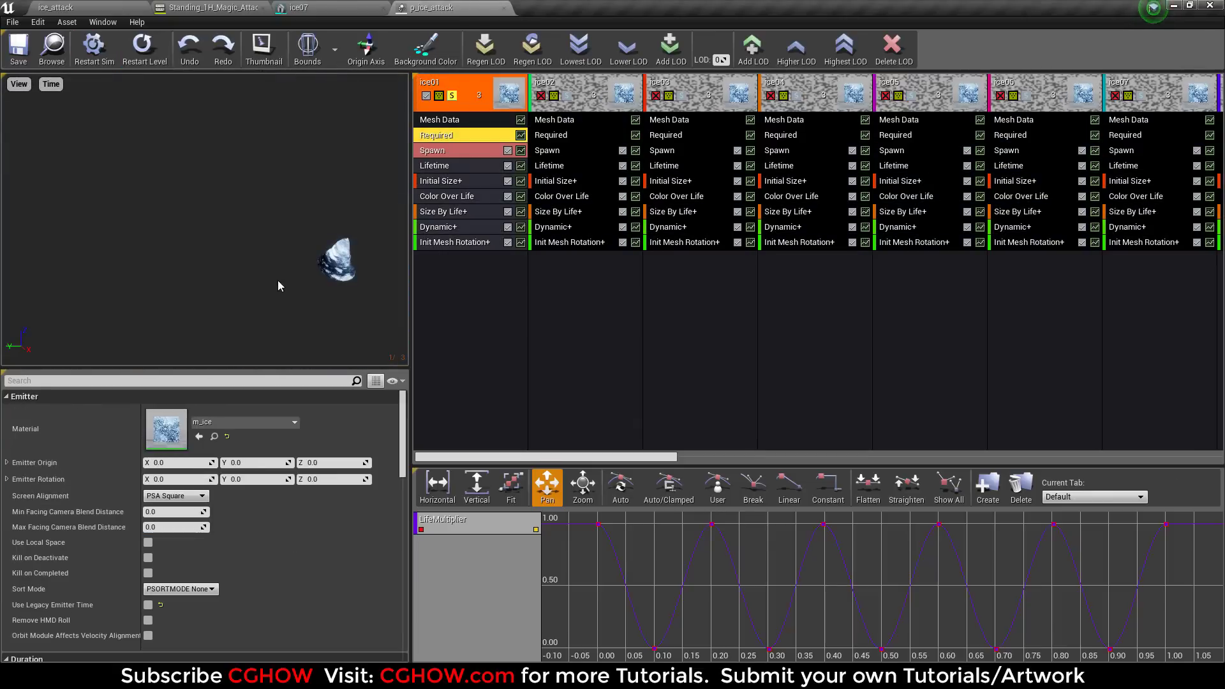
{"action": "scroll", "coordinate": [260, 521], "scroll_direction": "down", "scroll_amount": 8}
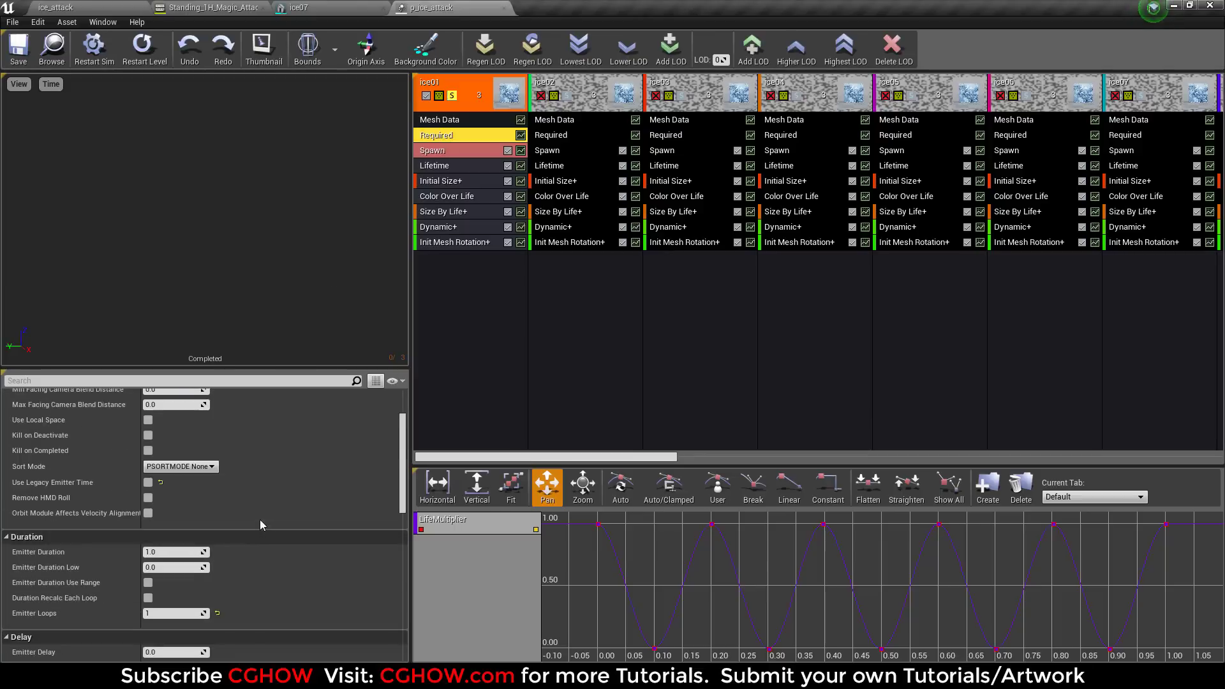
{"action": "scroll", "coordinate": [183, 513], "scroll_direction": "up", "scroll_amount": 3}
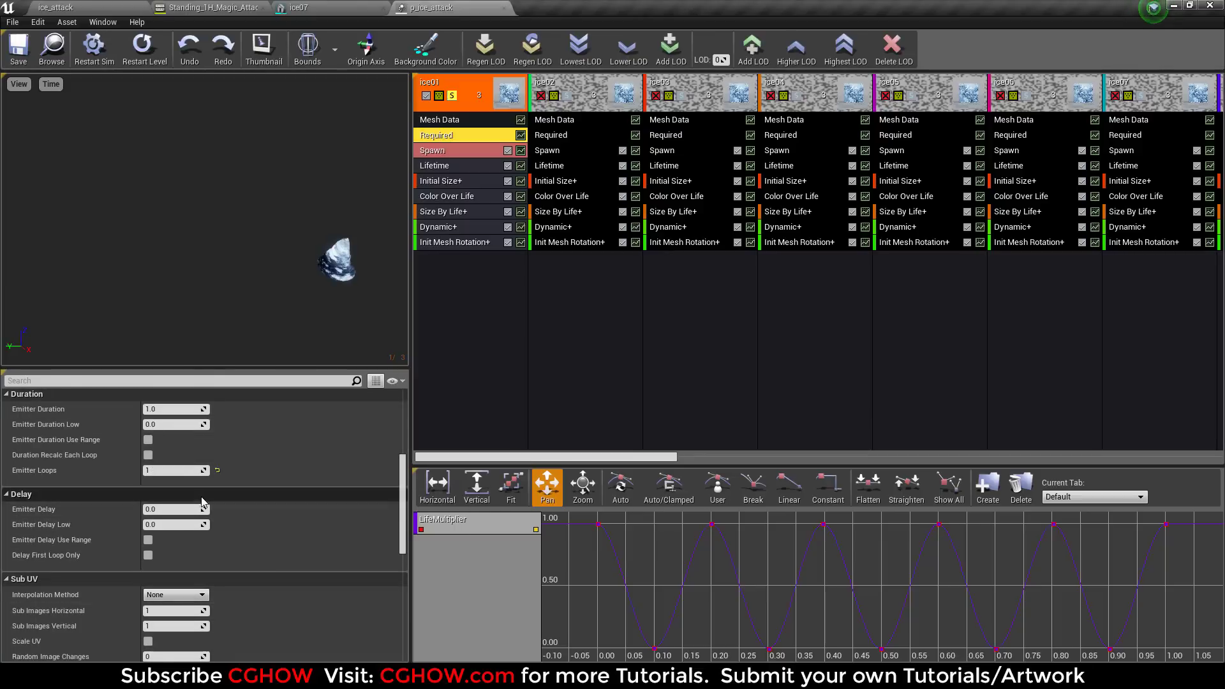
Step: Add ice02, ice03 and ice04 to the solo selection, checking the Emitter Delay in each one's Required module
{"action": "left_click", "coordinate": [569, 97]}
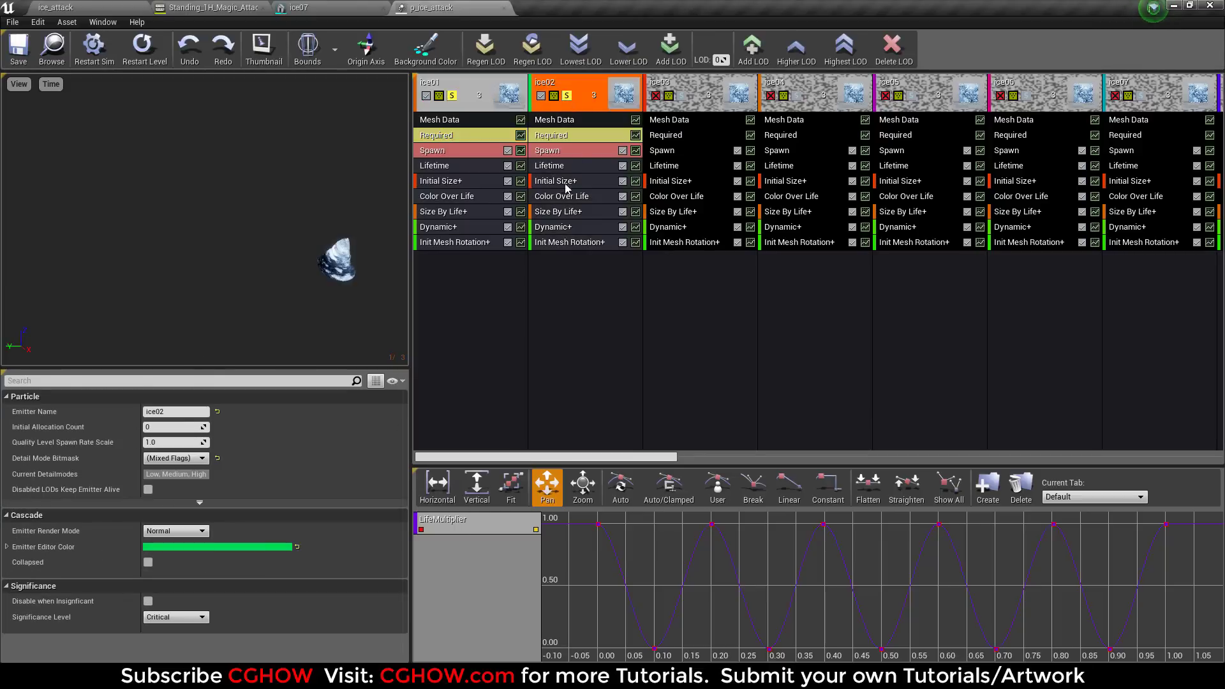
{"action": "left_click", "coordinate": [561, 139]}
{"action": "scroll", "coordinate": [267, 480], "scroll_direction": "down", "scroll_amount": 10}
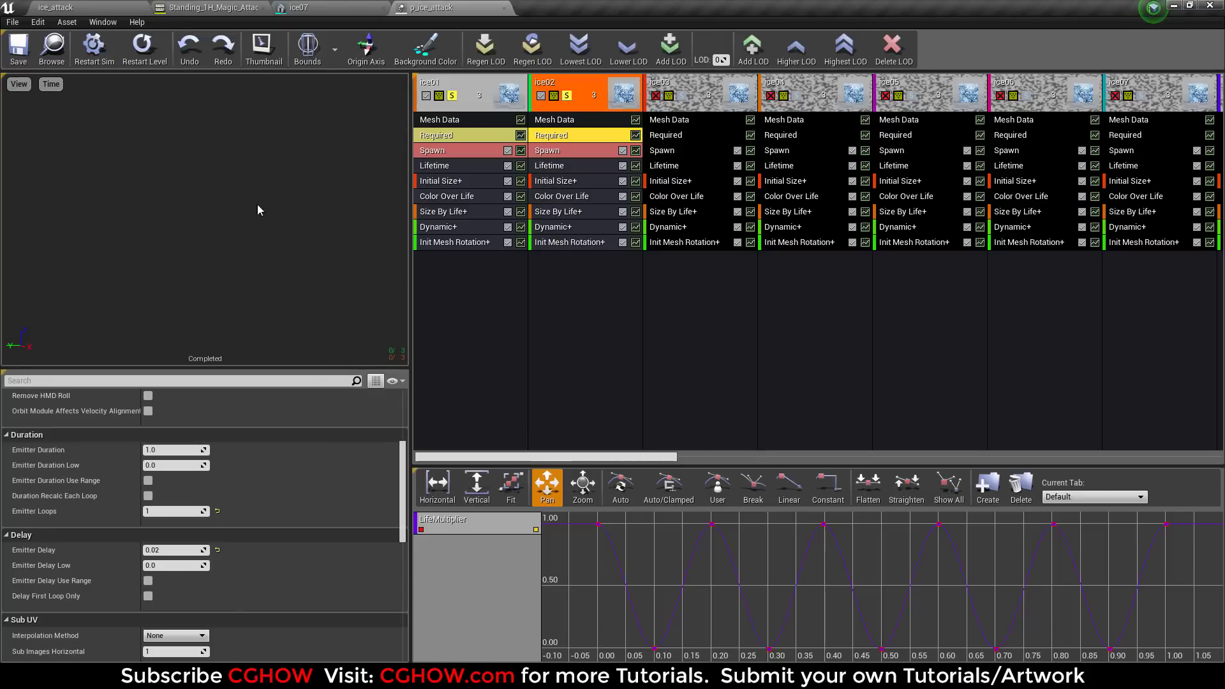
{"action": "left_click", "coordinate": [668, 135]}
{"action": "scroll", "coordinate": [244, 531], "scroll_direction": "down", "scroll_amount": 10}
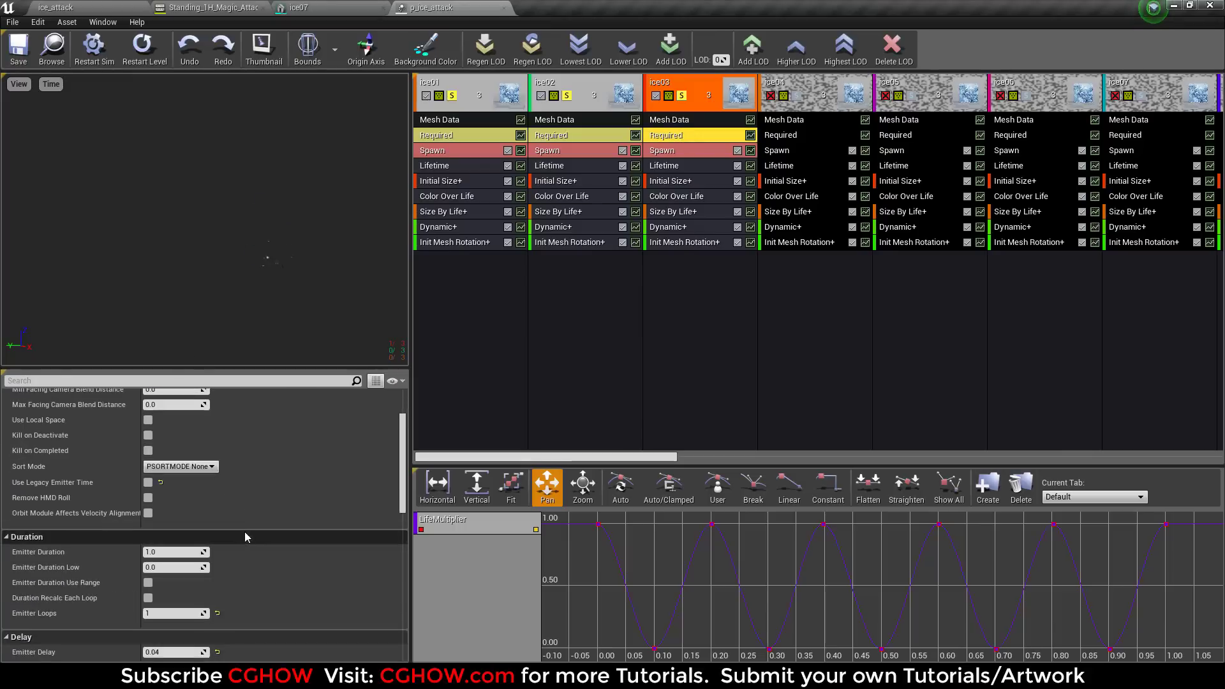
{"action": "left_click", "coordinate": [796, 98]}
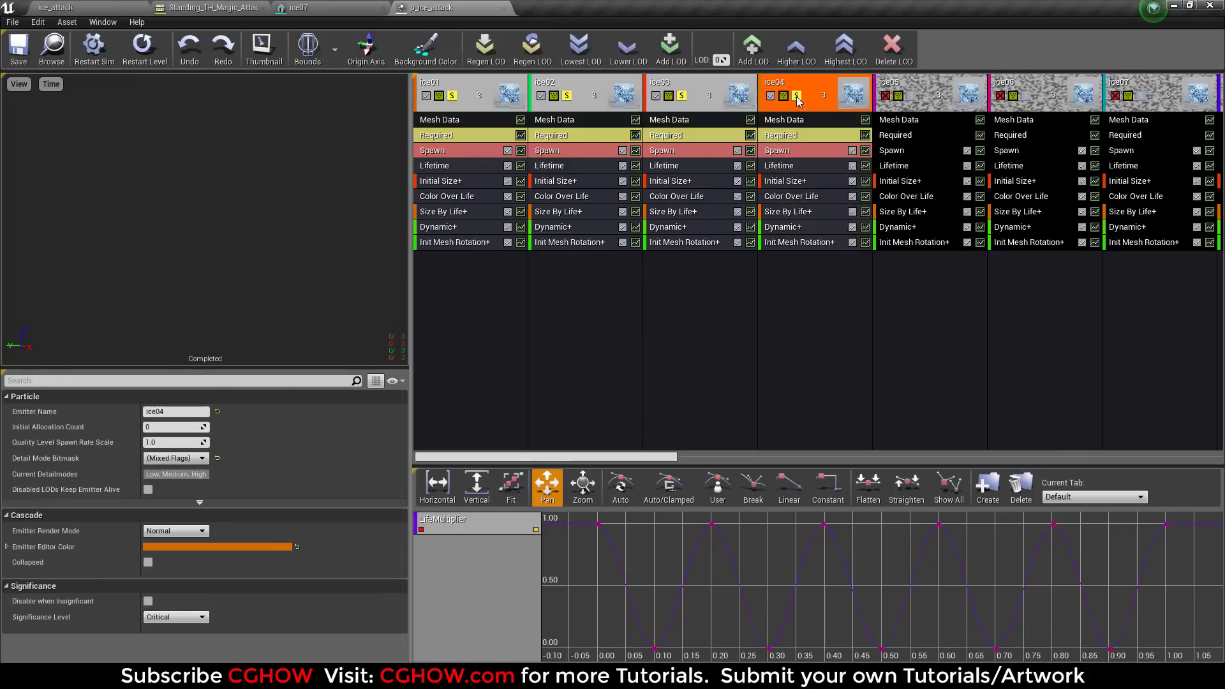
{"action": "left_click", "coordinate": [788, 135]}
{"action": "scroll", "coordinate": [170, 593], "scroll_direction": "down", "scroll_amount": 10}
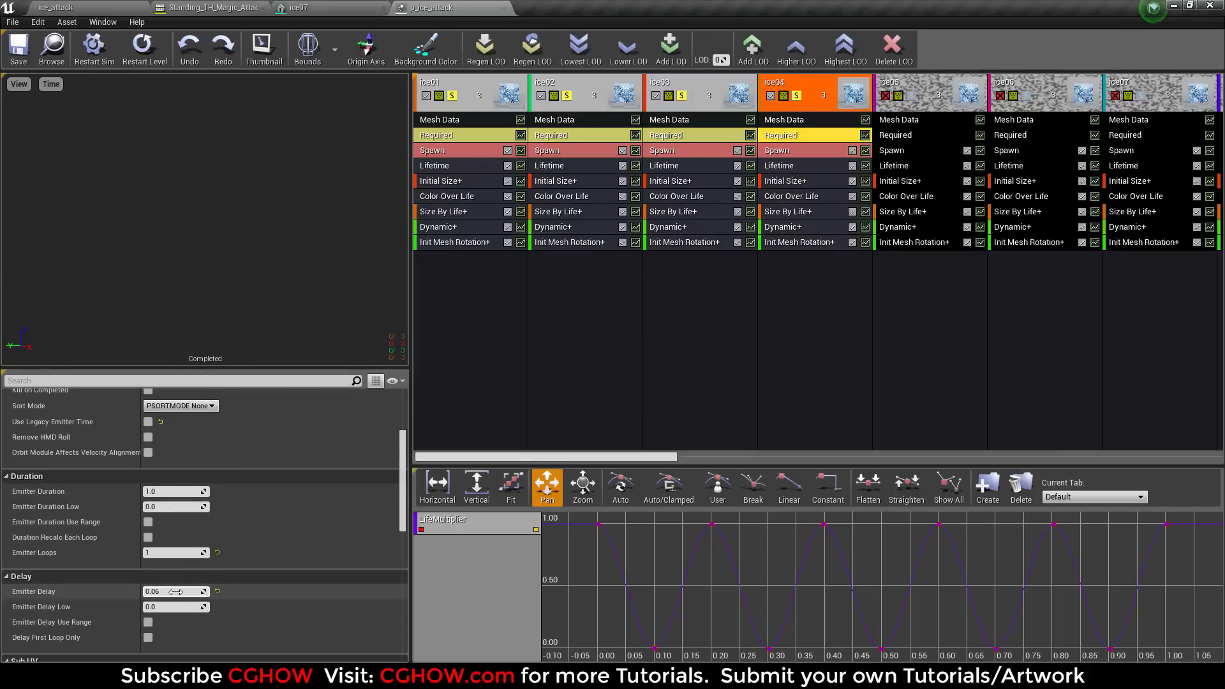
Step: Extend the solo selection with the ice05 through ice012 emitters
{"action": "left_click", "coordinate": [913, 99]}
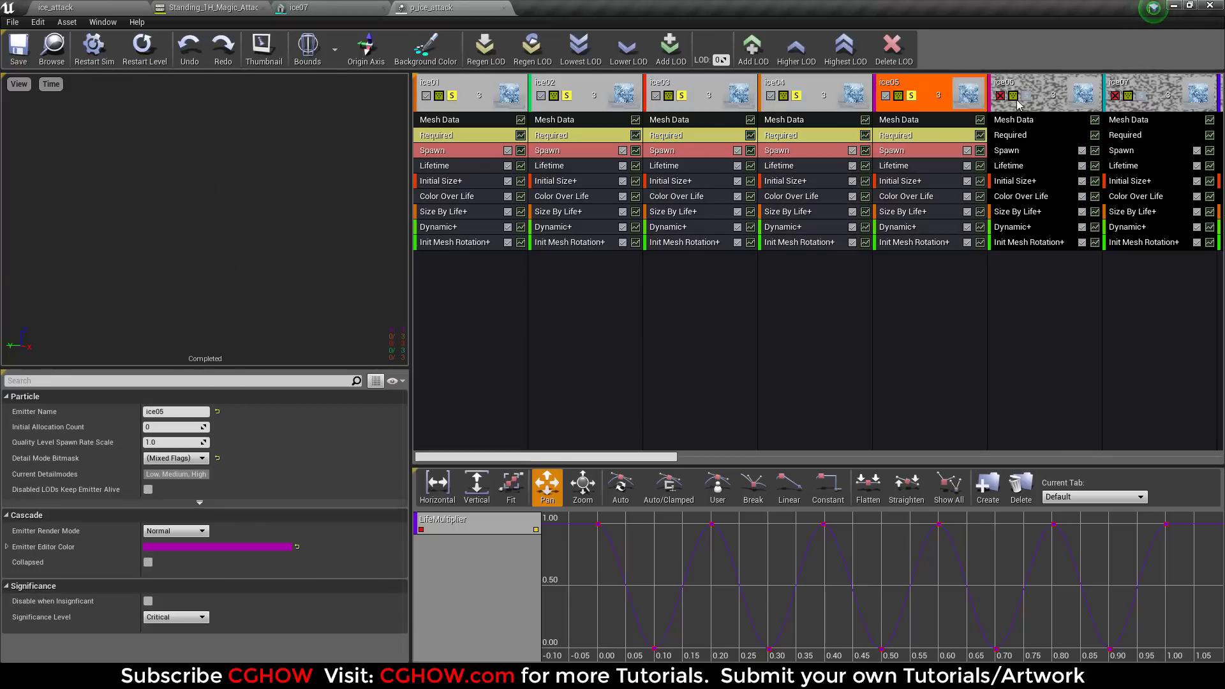
{"action": "left_click", "coordinate": [1027, 99]}
{"action": "left_click", "coordinate": [1131, 97]}
{"action": "left_click_drag", "start_coordinate": [650, 456], "coordinate": [786, 456]}
{"action": "left_click", "coordinate": [807, 100]}
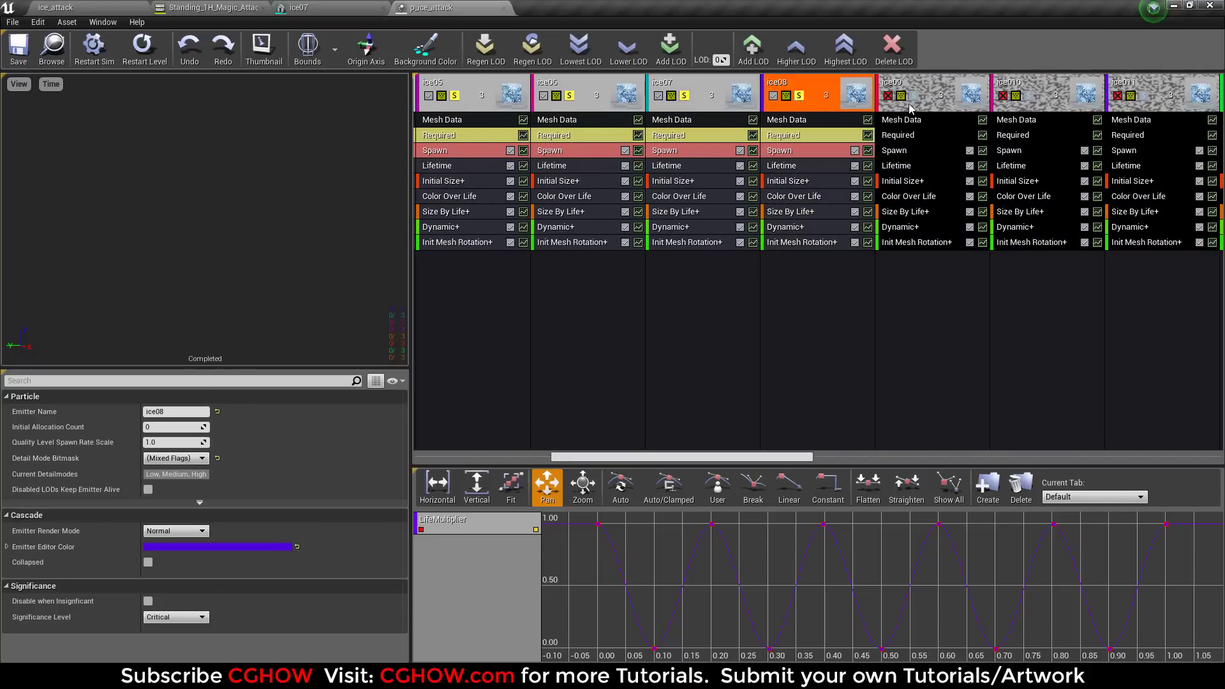
{"action": "left_click", "coordinate": [916, 100]}
{"action": "left_click", "coordinate": [1036, 102]}
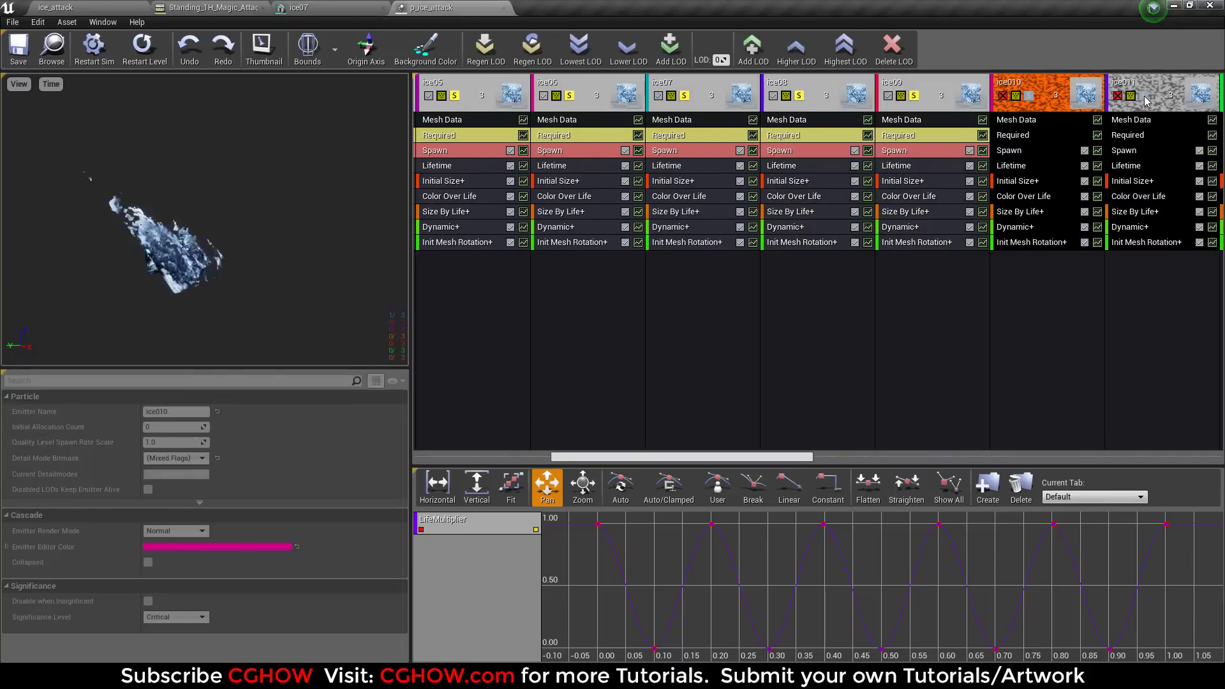
{"action": "left_click", "coordinate": [1145, 100]}
{"action": "left_click", "coordinate": [1028, 101]}
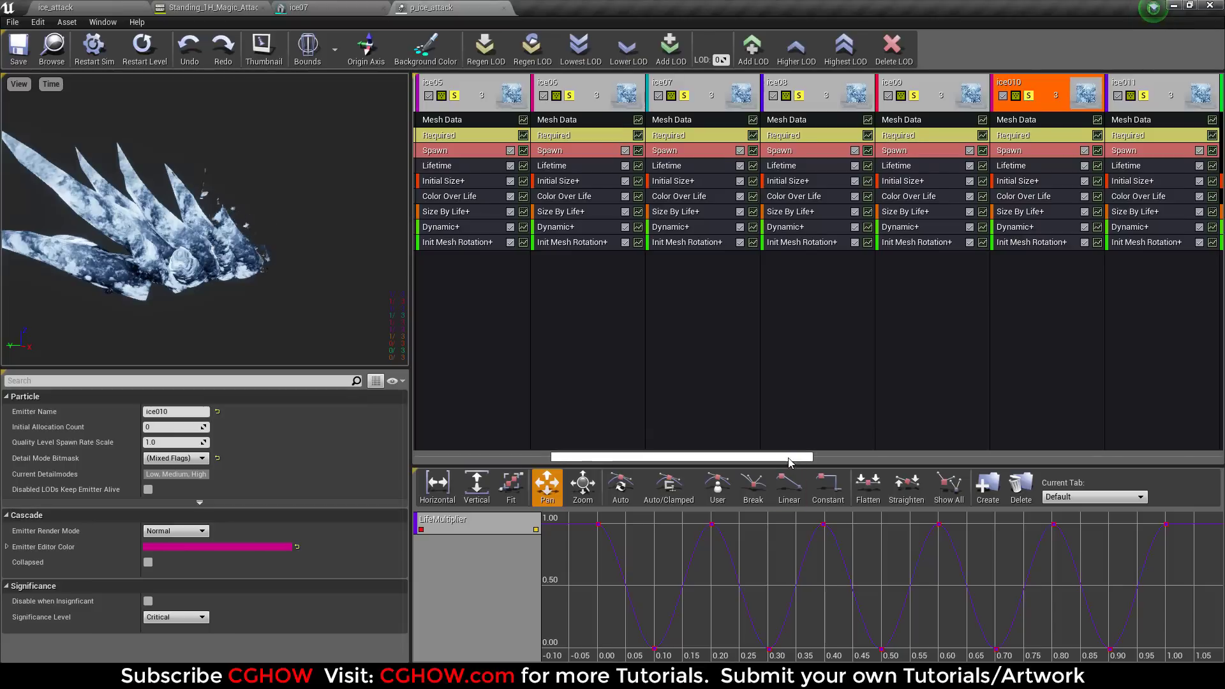
{"action": "left_click", "coordinate": [822, 458]}
{"action": "left_click", "coordinate": [917, 101]}
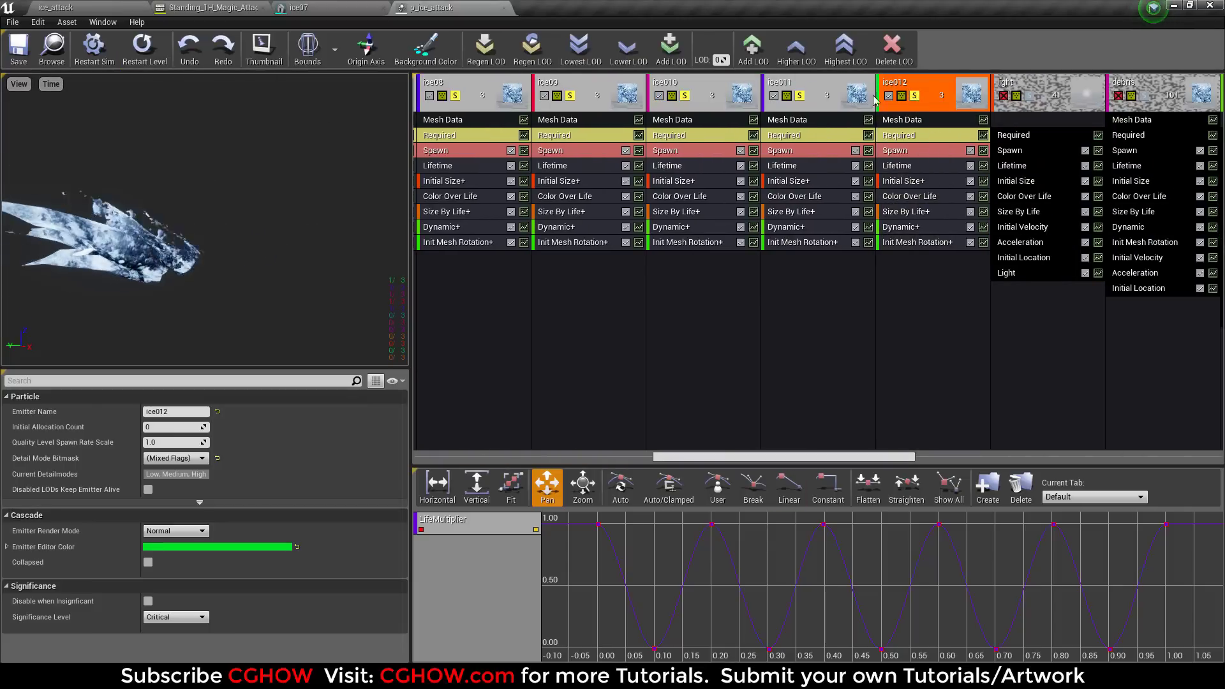
Step: Check the ice012 emitter's Emitter Delay, replay all the icicles and view the ice09 emitter's Dynamic module
{"action": "left_click", "coordinate": [912, 136]}
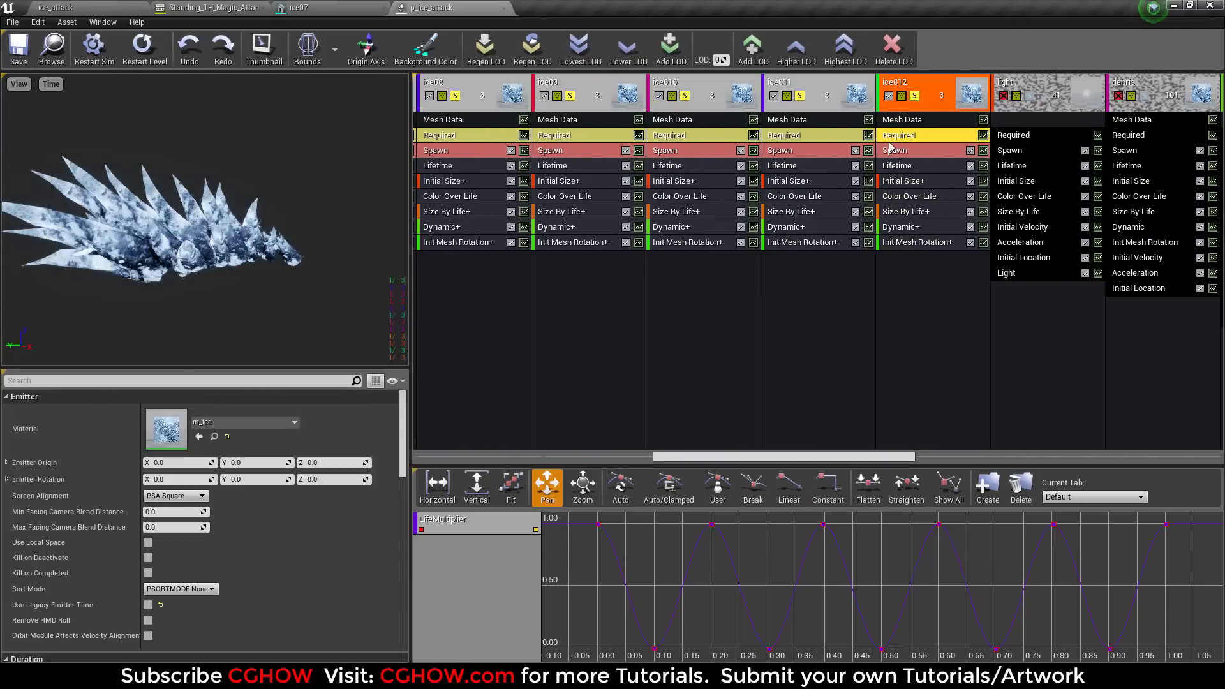
{"action": "scroll", "coordinate": [189, 606], "scroll_direction": "down", "scroll_amount": 10}
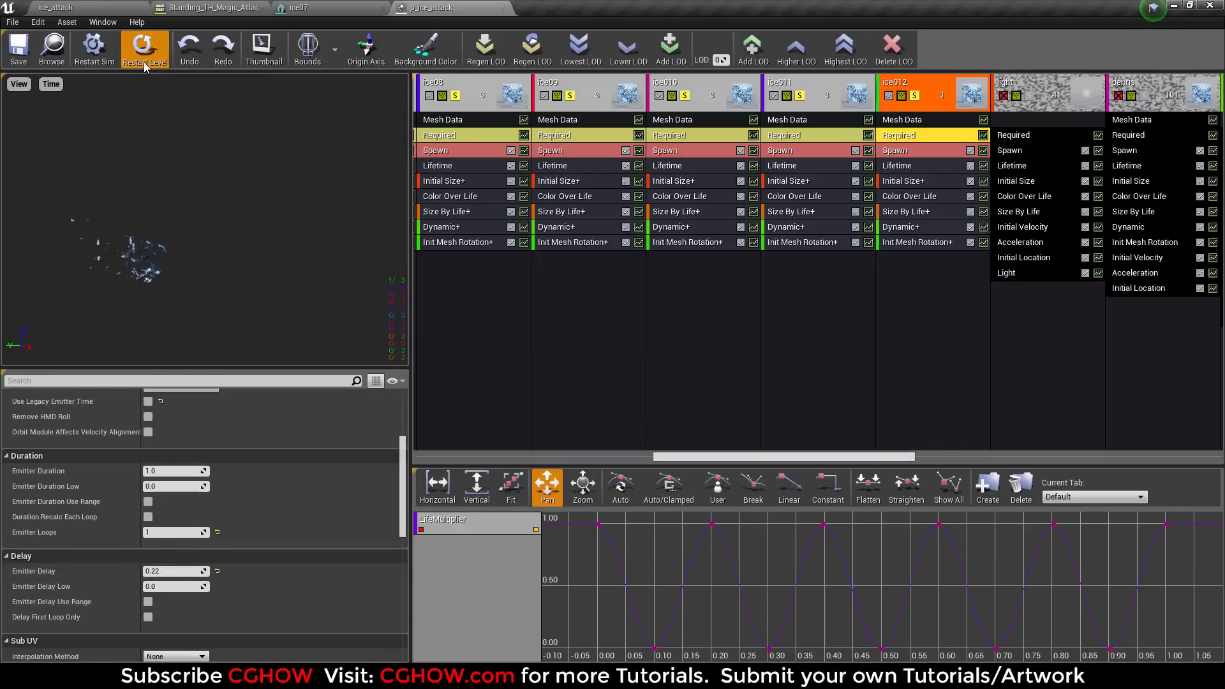
{"action": "left_click", "coordinate": [144, 64]}
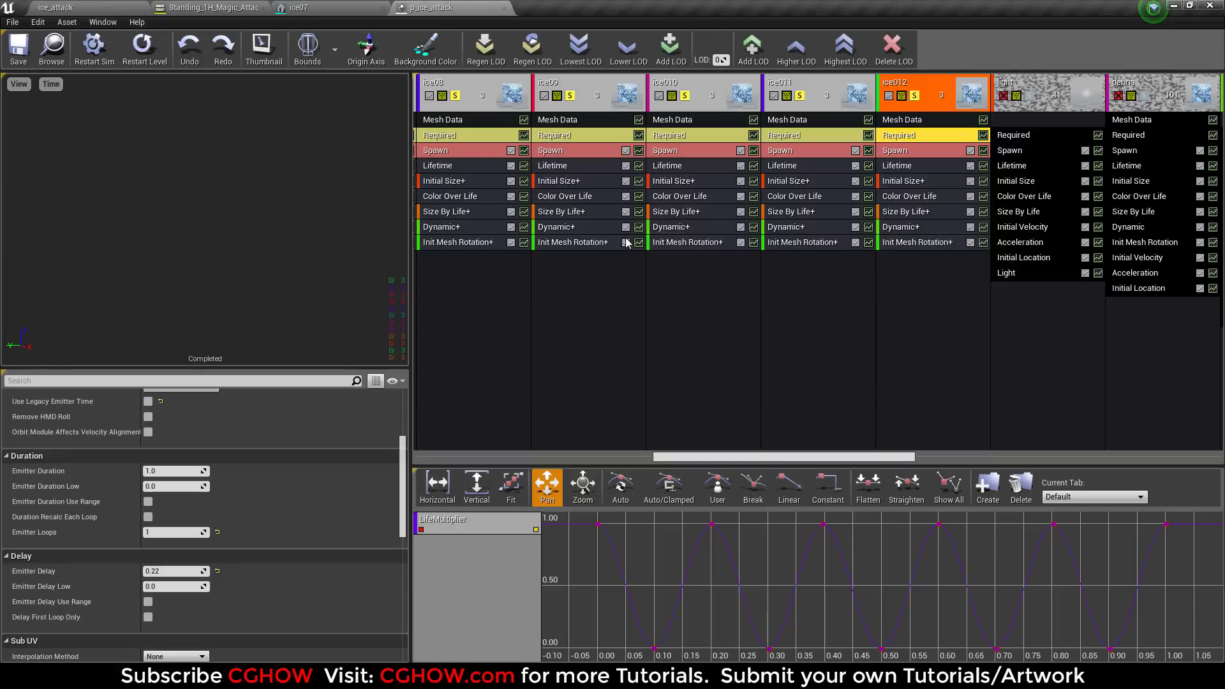
{"action": "left_click", "coordinate": [600, 230]}
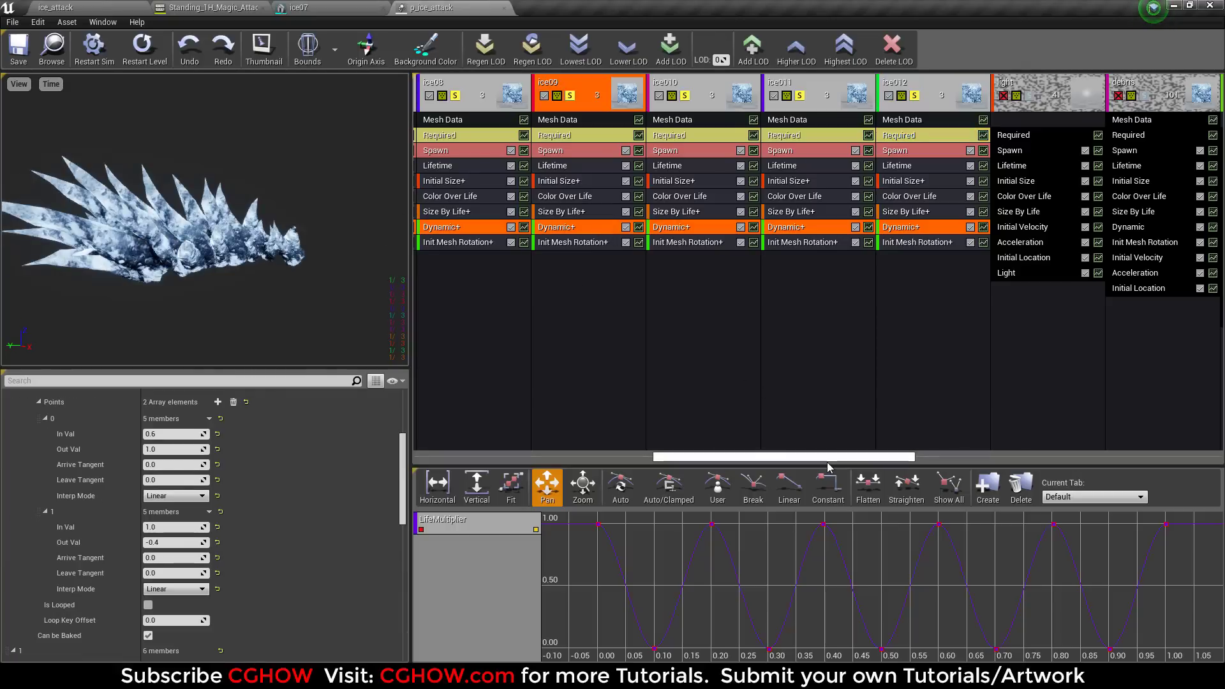
Step: Add the light emitter to the solo selection, play the effect twice in the ice_attack level and return to p_ice_attack
{"action": "scroll", "coordinate": [680, 104], "scroll_direction": "down", "scroll_amount": 5}
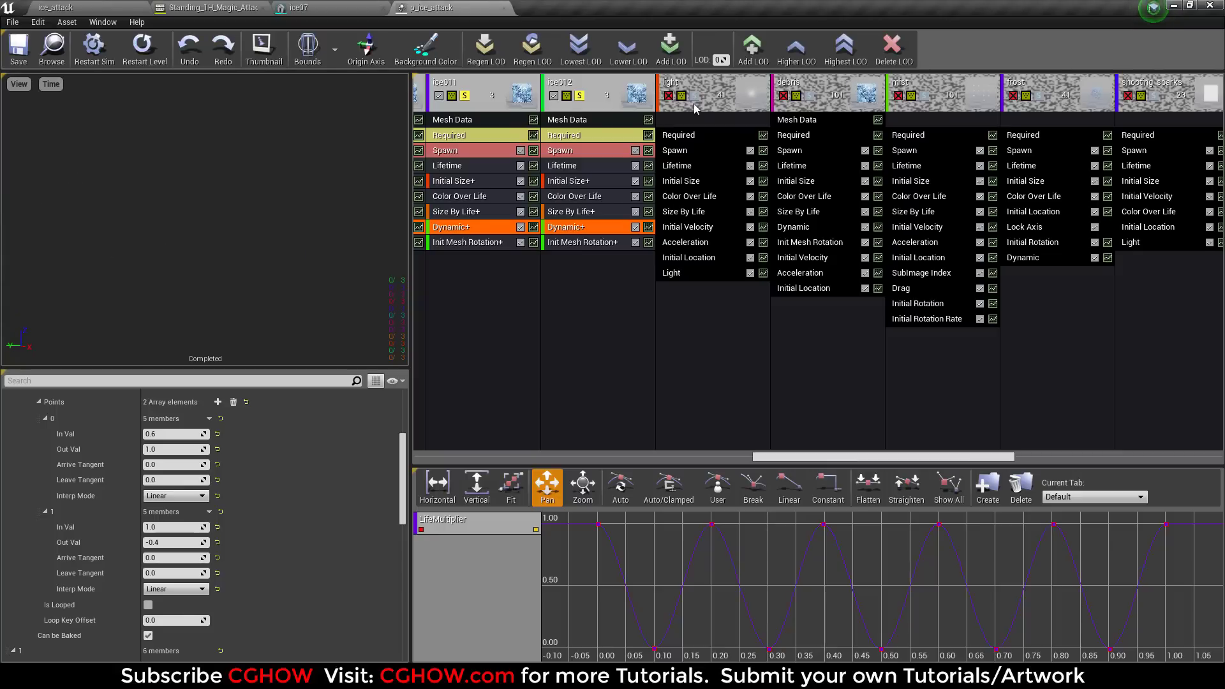
{"action": "left_click", "coordinate": [694, 97]}
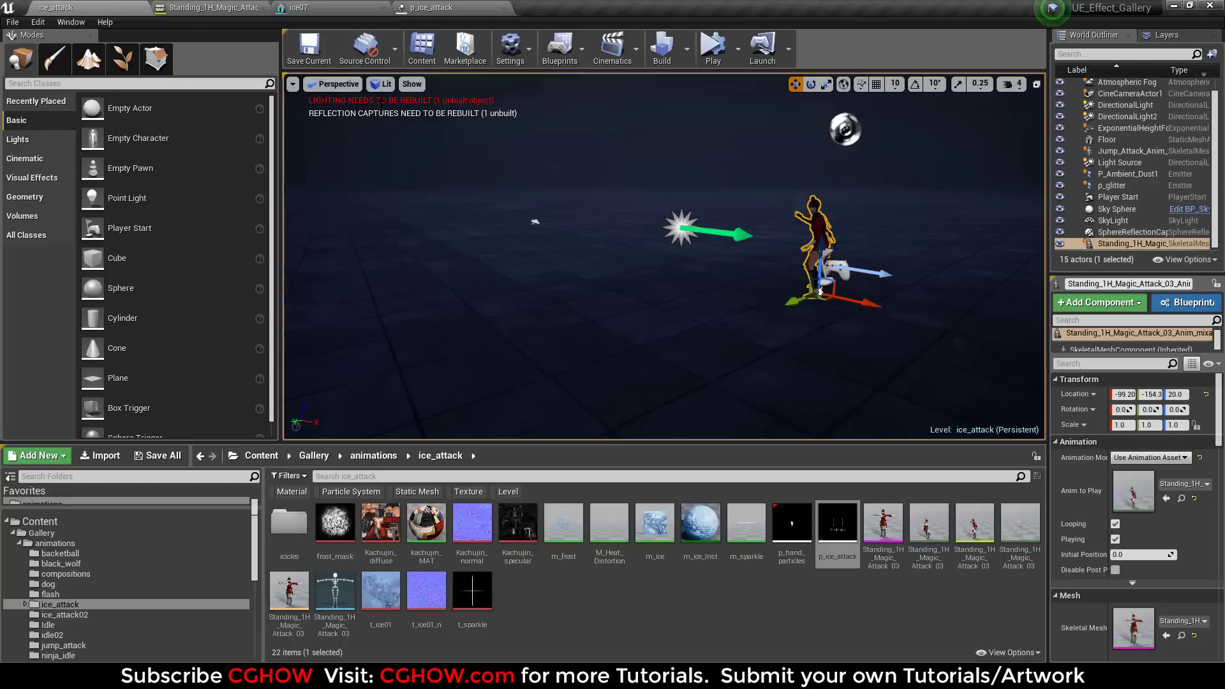
{"action": "left_click", "coordinate": [729, 50]}
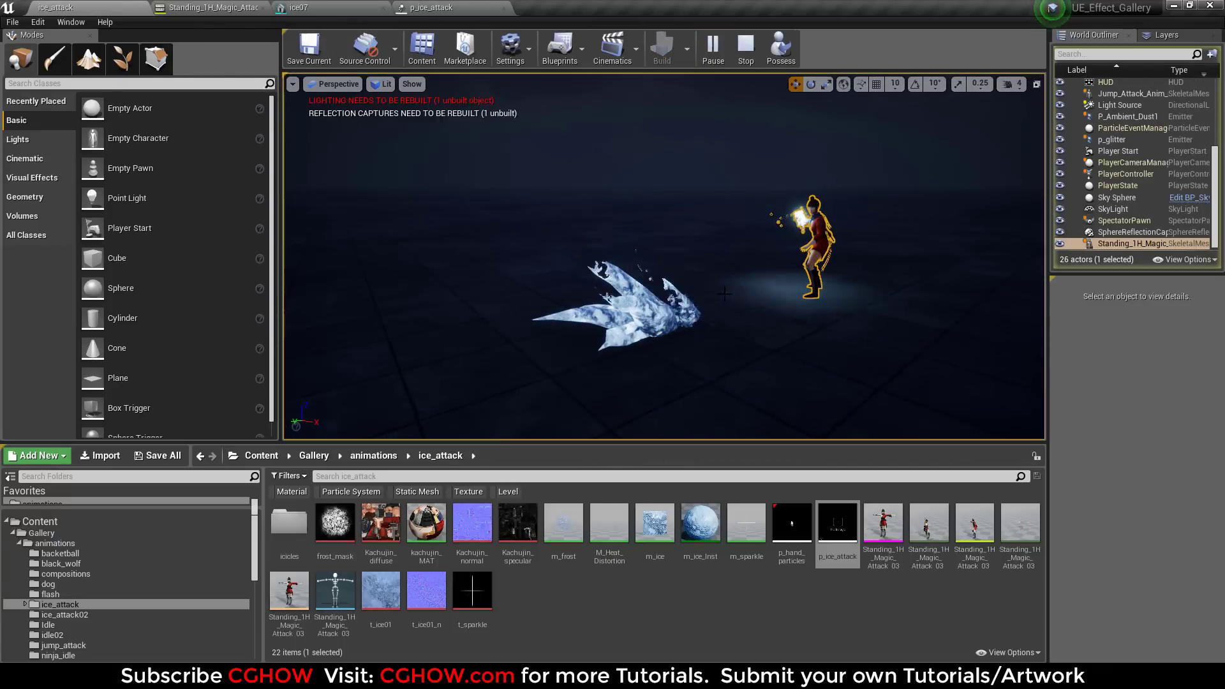
{"action": "left_click", "coordinate": [745, 48]}
{"action": "left_click", "coordinate": [712, 49]}
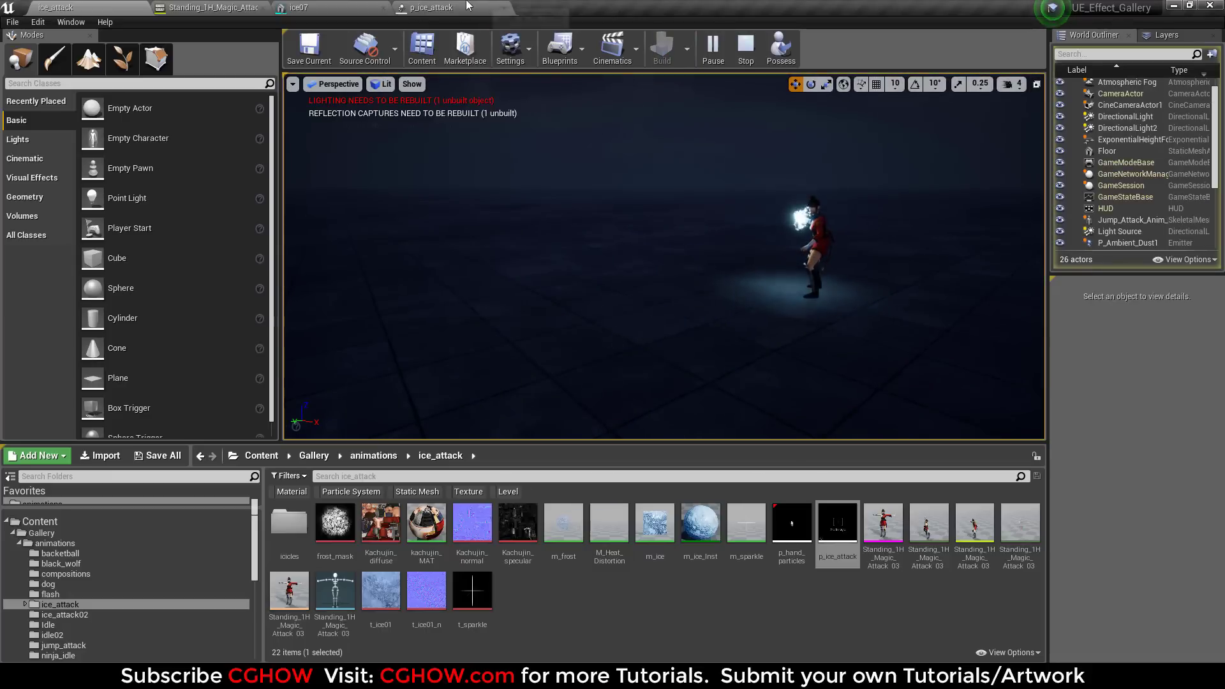
{"action": "left_click", "coordinate": [413, 6]}
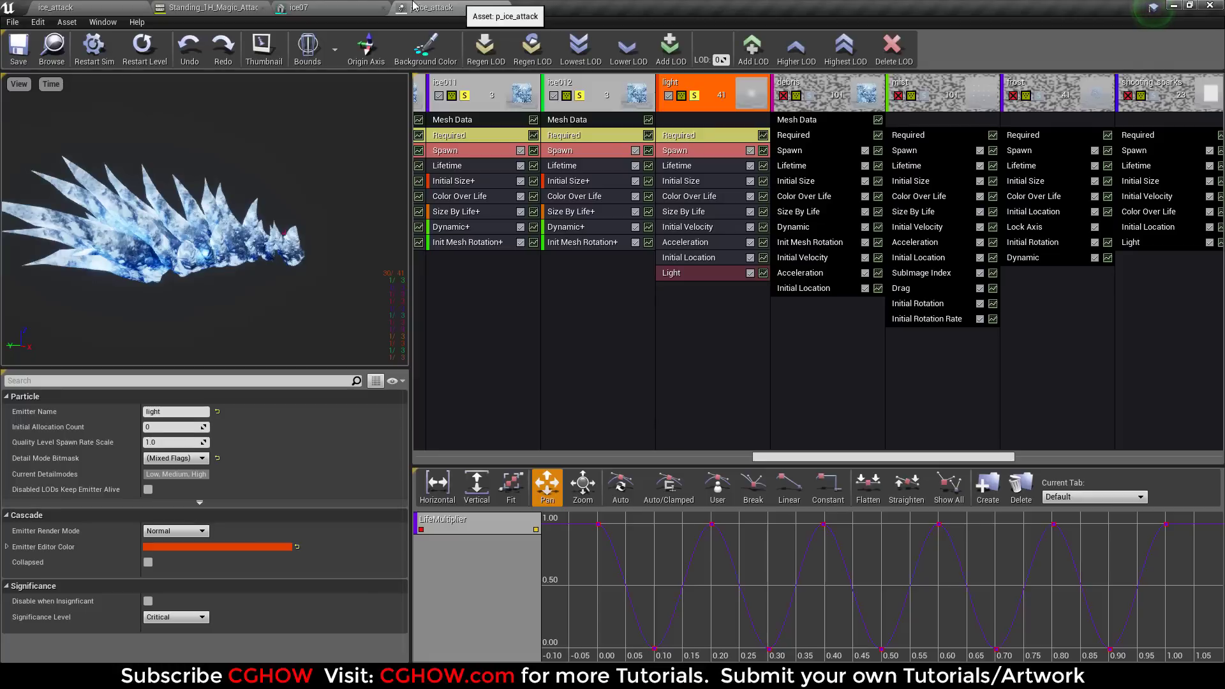
Step: Open the light emitter's Light module, replay the effect to view the light radius spheres and turn off Preview Light Radius
{"action": "left_click", "coordinate": [700, 275]}
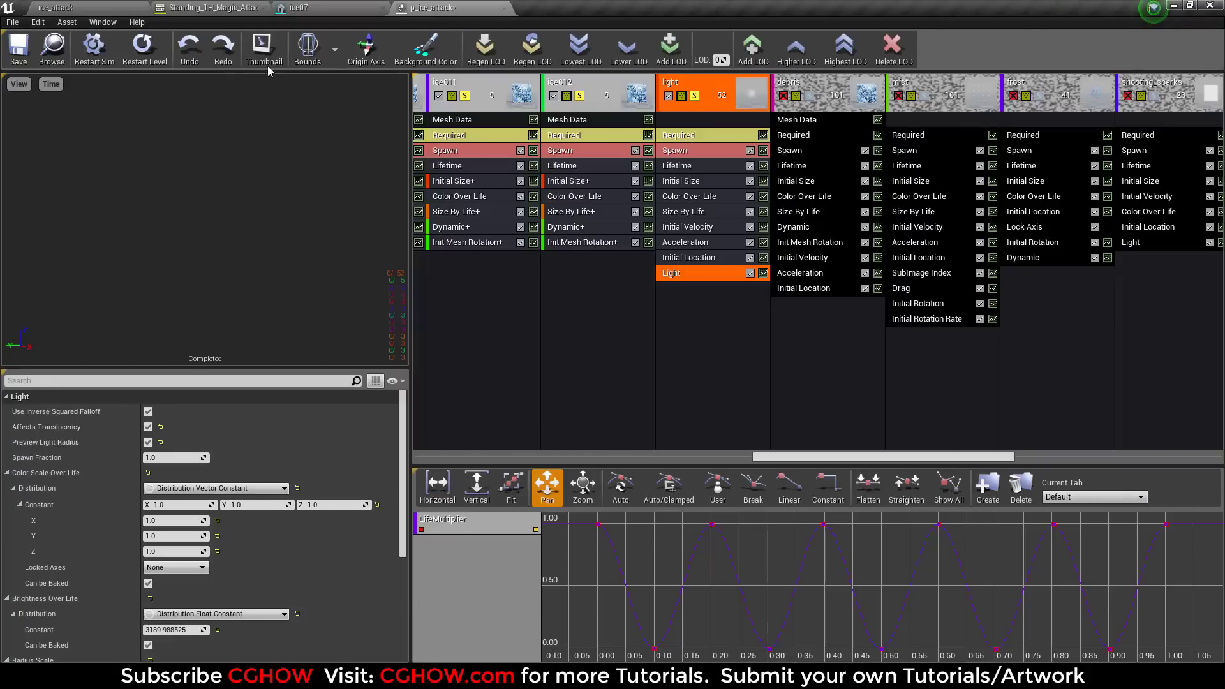
{"action": "left_click", "coordinate": [144, 50]}
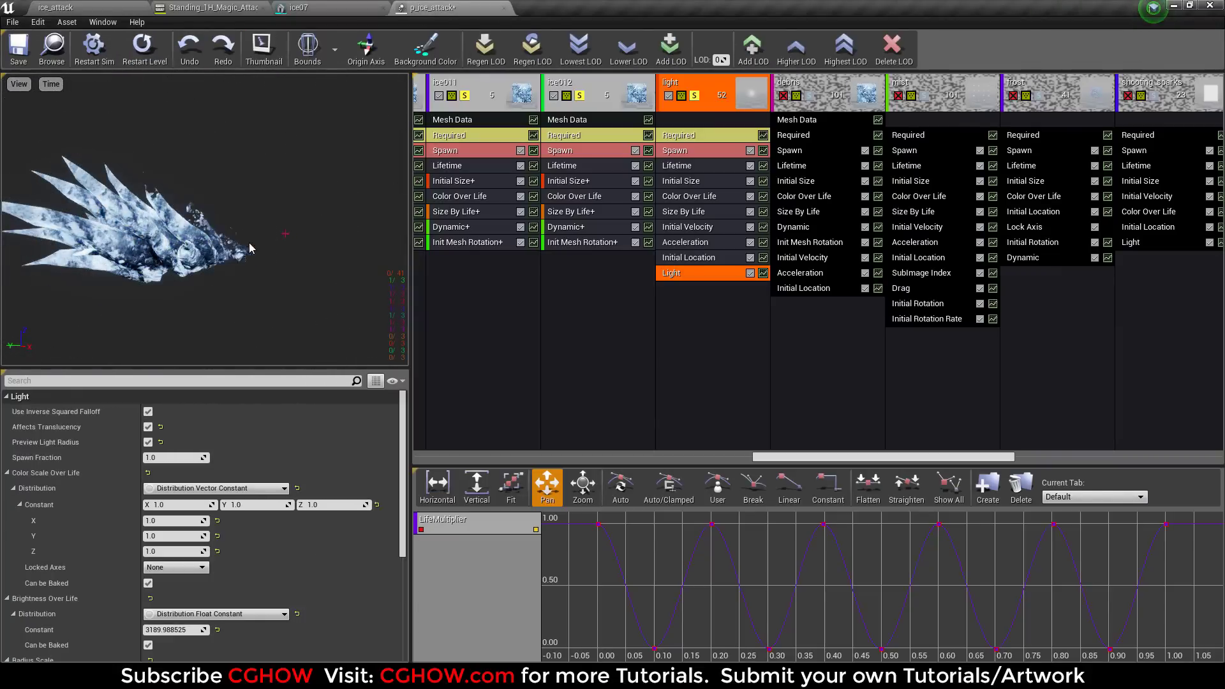
{"action": "left_click", "coordinate": [143, 50]}
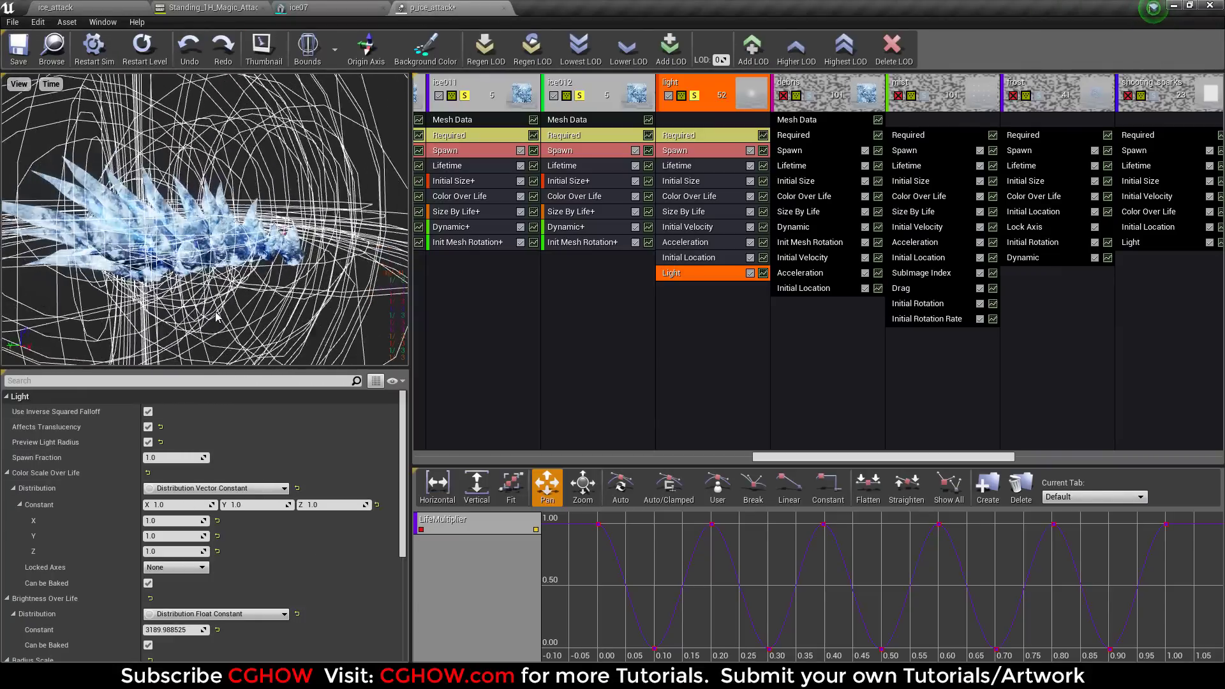
{"action": "left_click", "coordinate": [148, 442]}
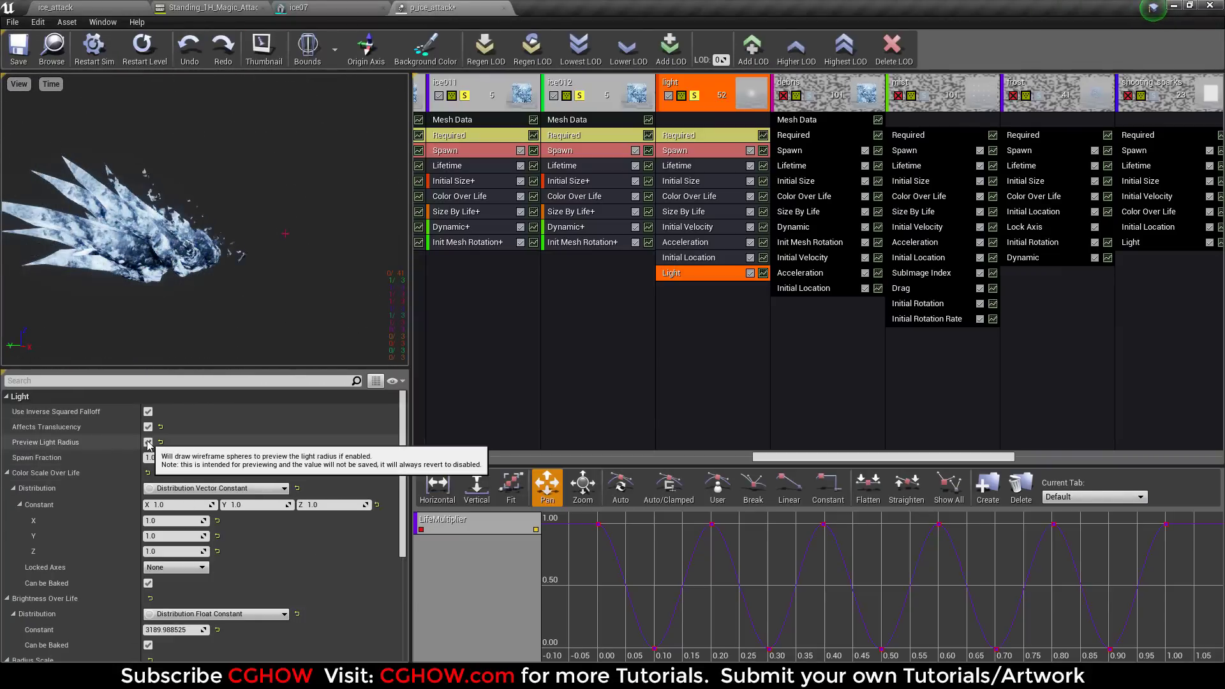
Step: Add the debris emitter to the solo selection and replay the effect twice to view the falling chunks
{"action": "left_click", "coordinate": [809, 101]}
{"action": "left_click", "coordinate": [144, 50]}
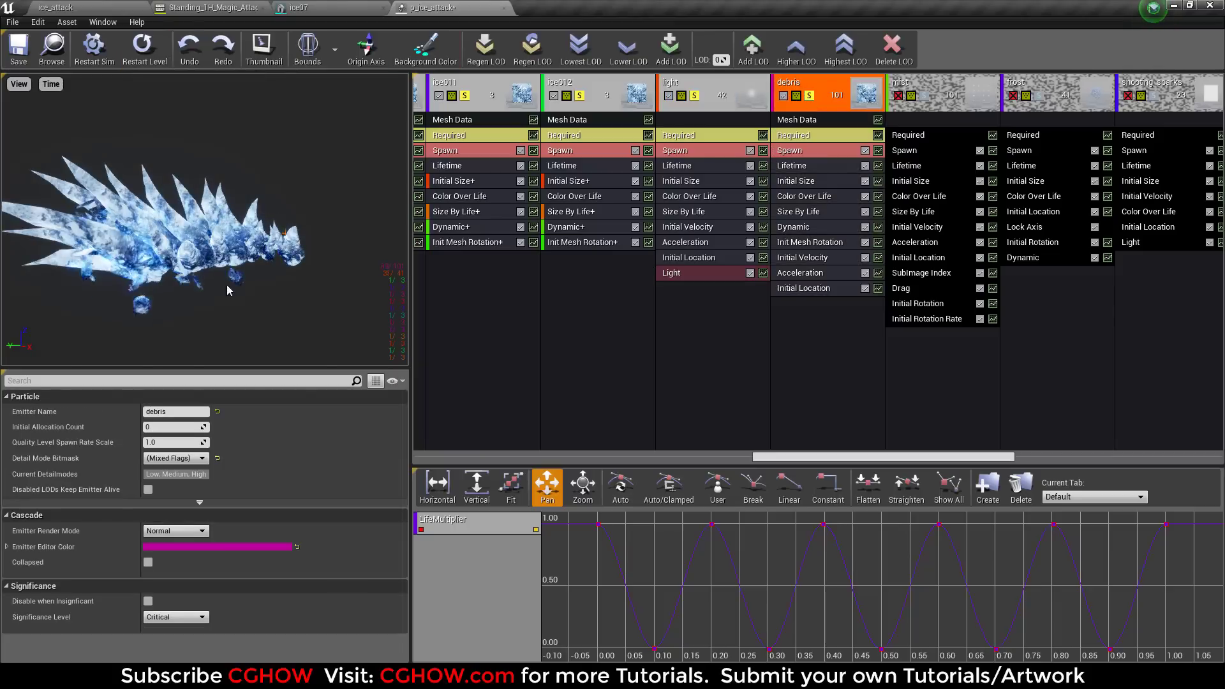
{"action": "left_click", "coordinate": [144, 50]}
{"action": "left_click_drag", "start_coordinate": [199, 295], "coordinate": [206, 295]}
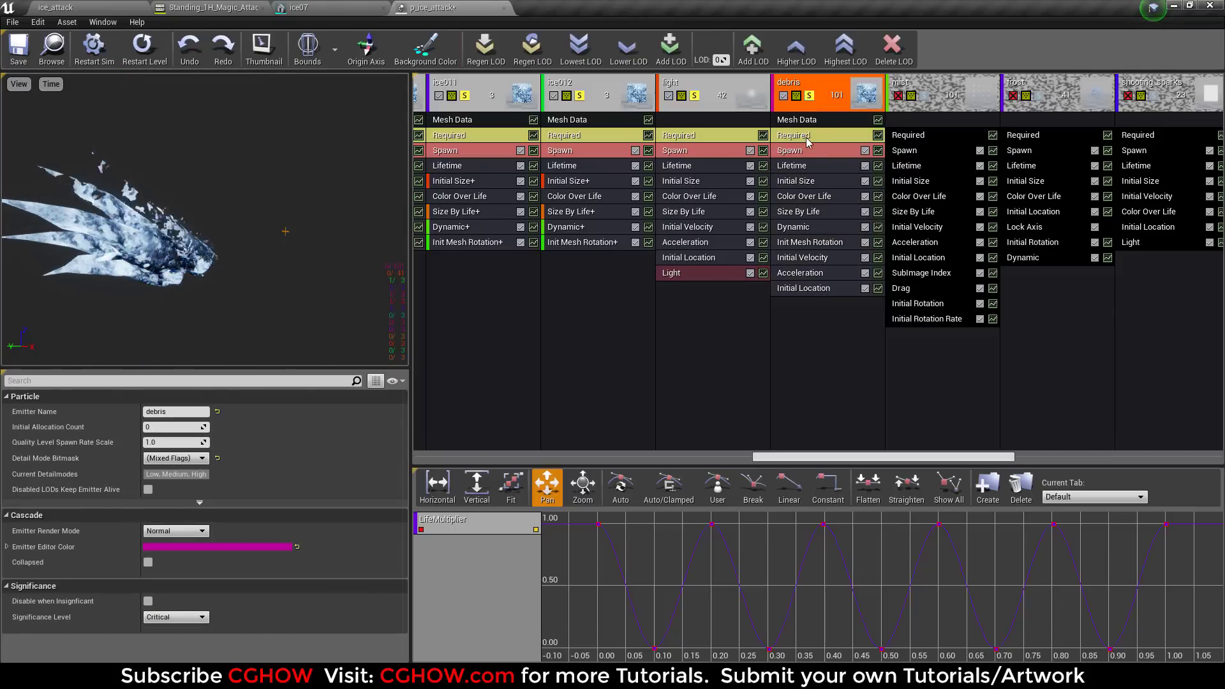
Step: Open the sm_debris01 mesh from the debris emitter's Mesh Data, examine its shape and return to p_ice_attack
{"action": "left_click", "coordinate": [799, 121]}
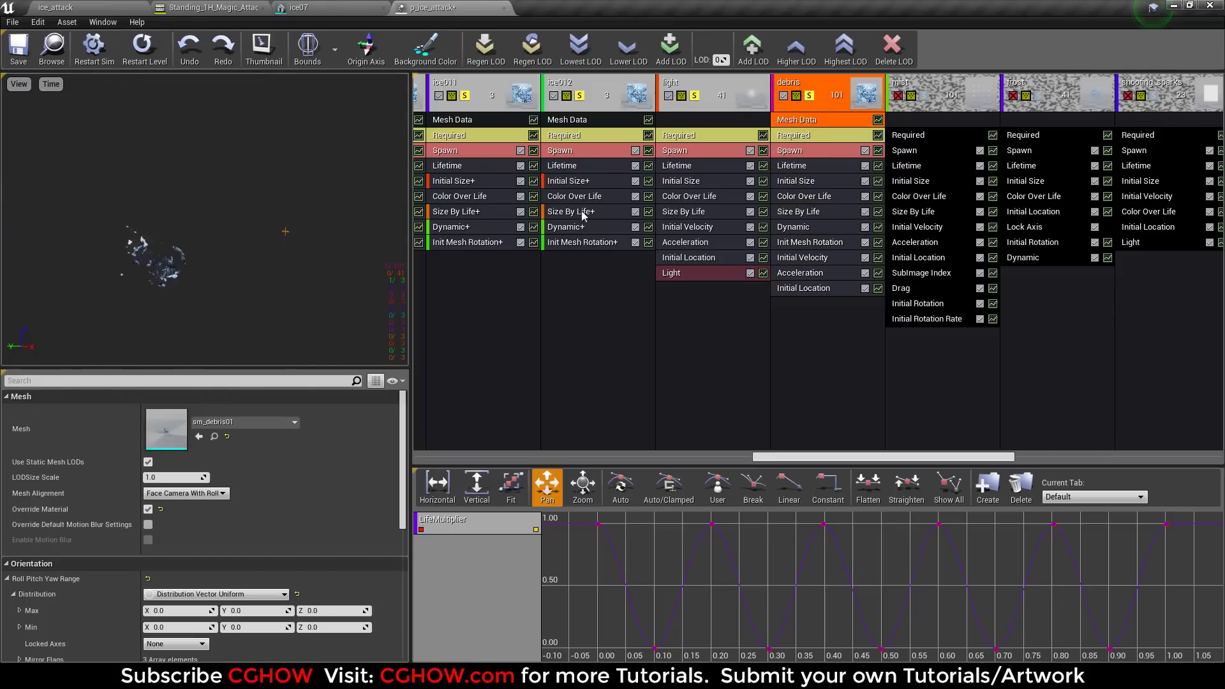
{"action": "double_click", "coordinate": [173, 435]}
{"action": "left_click_drag", "start_coordinate": [324, 415], "coordinate": [338, 415]}
{"action": "right_click_drag", "start_coordinate": [338, 414], "coordinate": [338, 478]}
{"action": "left_click_drag", "start_coordinate": [338, 478], "coordinate": [350, 317]}
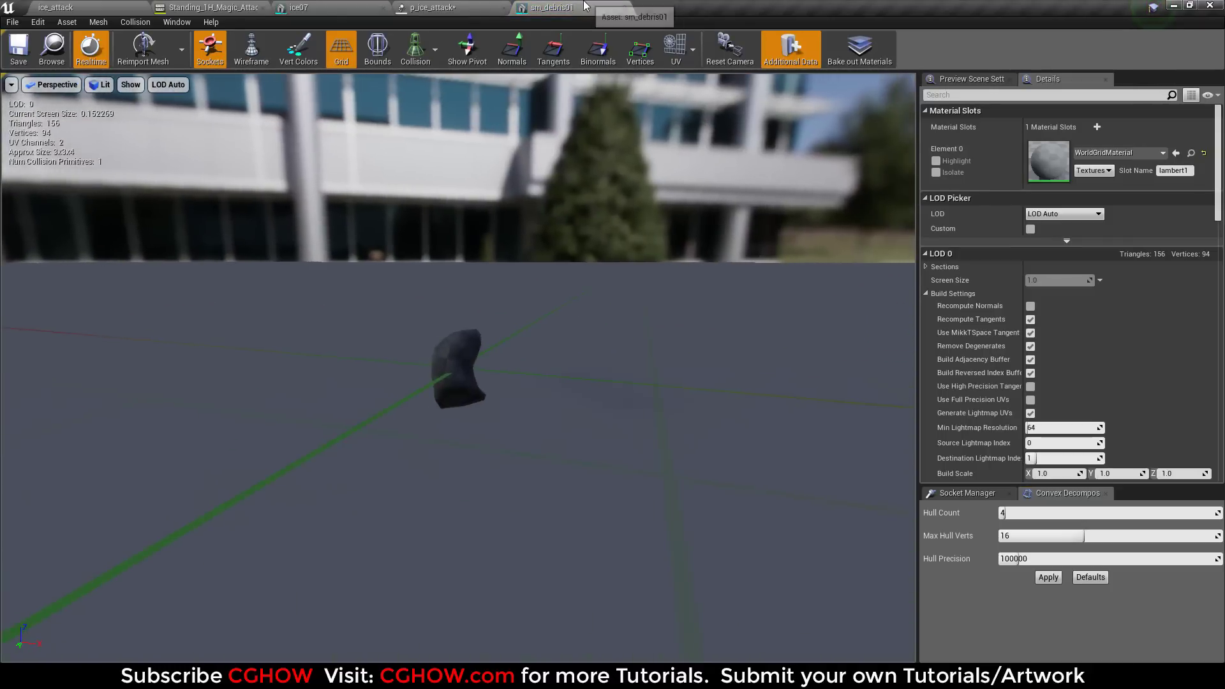
{"action": "left_click", "coordinate": [624, 8]}
Step: Review the debris emitter's Required, Initial Velocity, Acceleration and Initial Location modules
{"action": "left_click", "coordinate": [796, 140]}
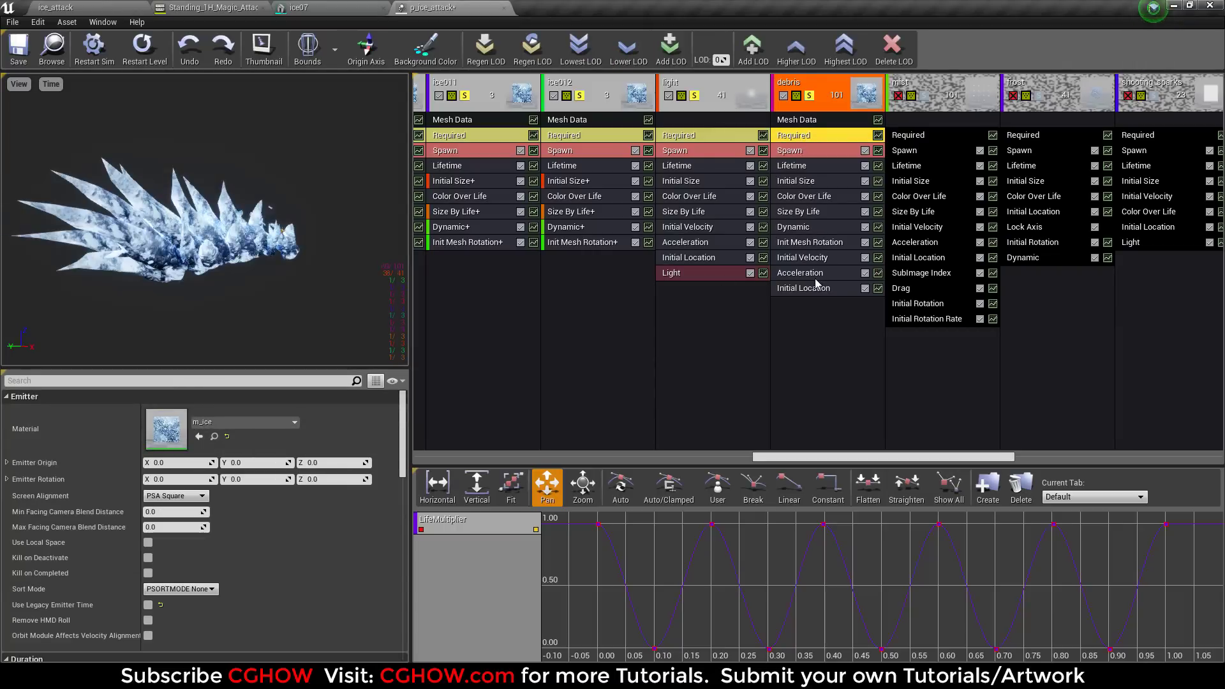
{"action": "left_click", "coordinate": [812, 259]}
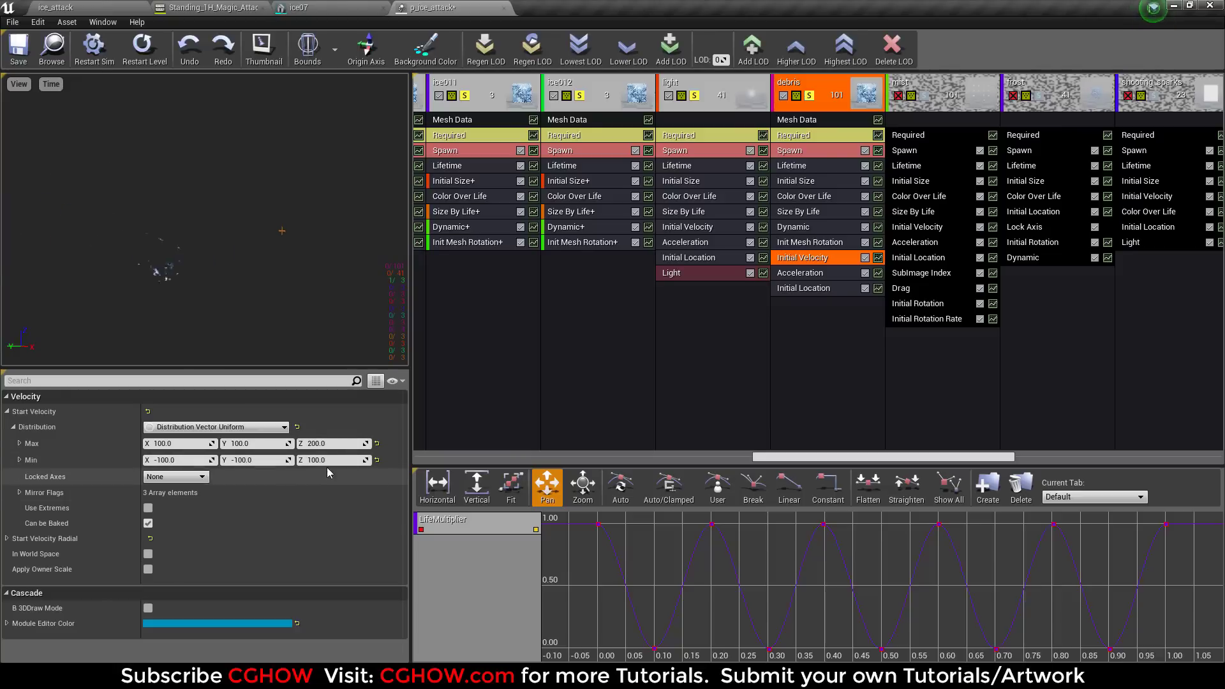
{"action": "left_click", "coordinate": [805, 273]}
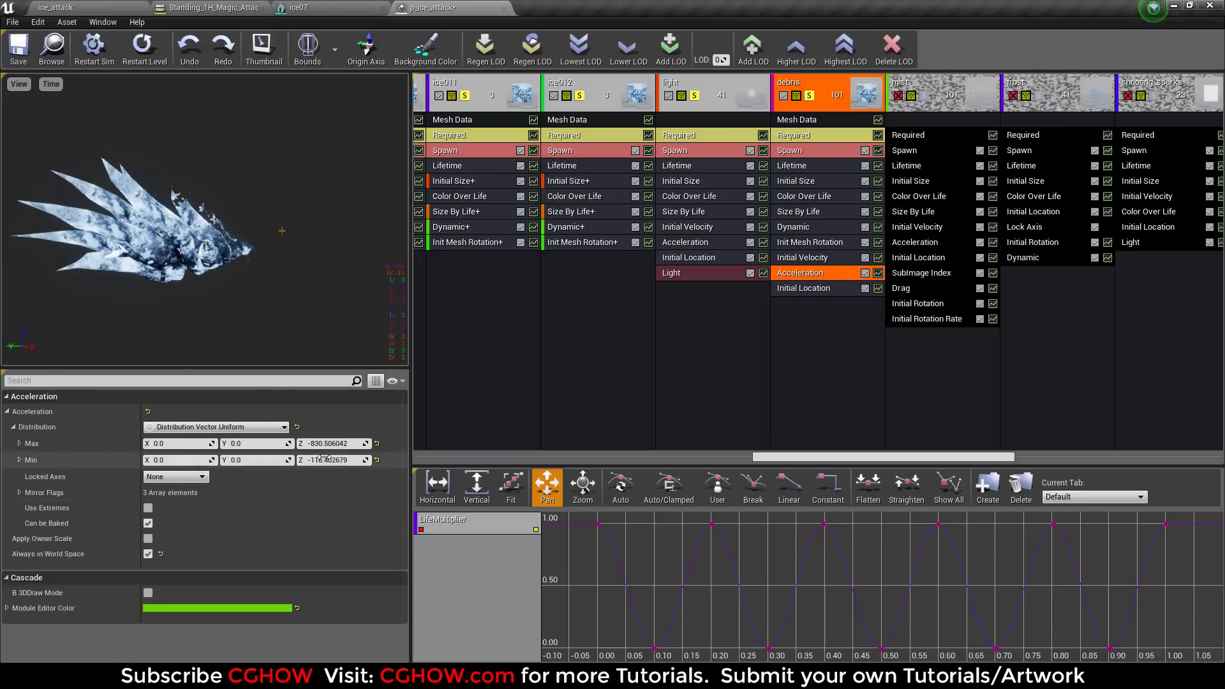
{"action": "left_click", "coordinate": [822, 290]}
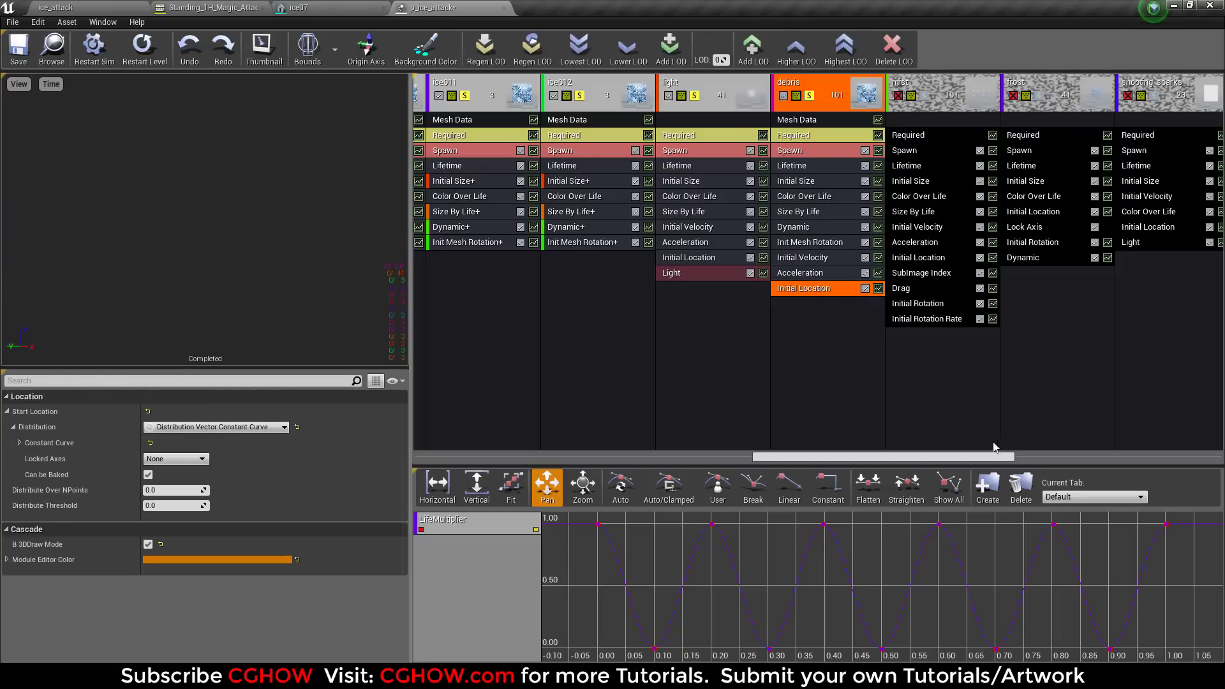
Step: Add the mist emitter to the solo selection and replay the effect twice
{"action": "left_click_drag", "start_coordinate": [865, 460], "coordinate": [929, 456]}
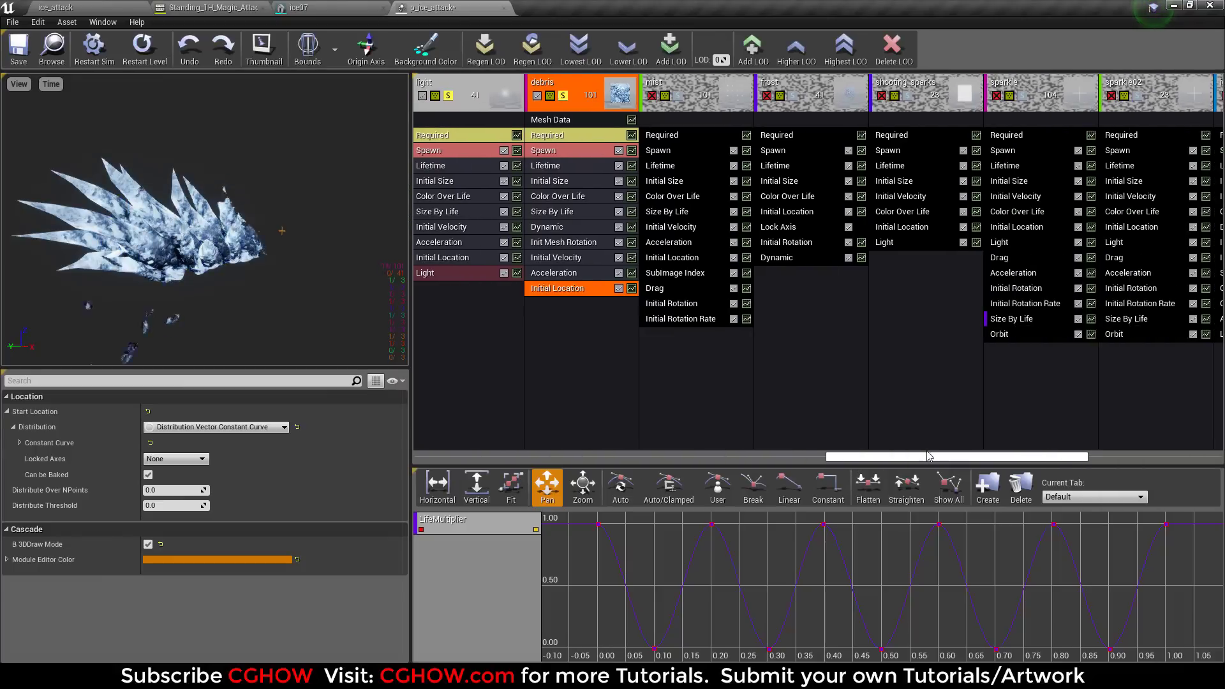
{"action": "left_click", "coordinate": [678, 103]}
{"action": "left_click", "coordinate": [142, 48]}
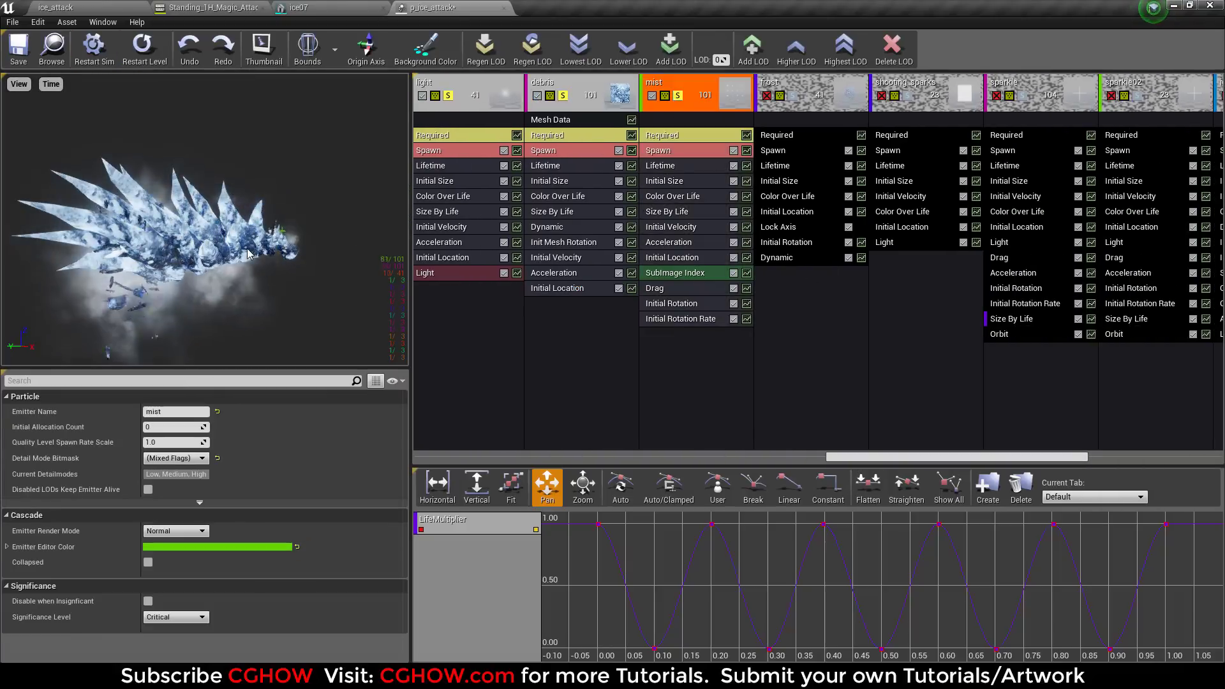
{"action": "left_click", "coordinate": [141, 48]}
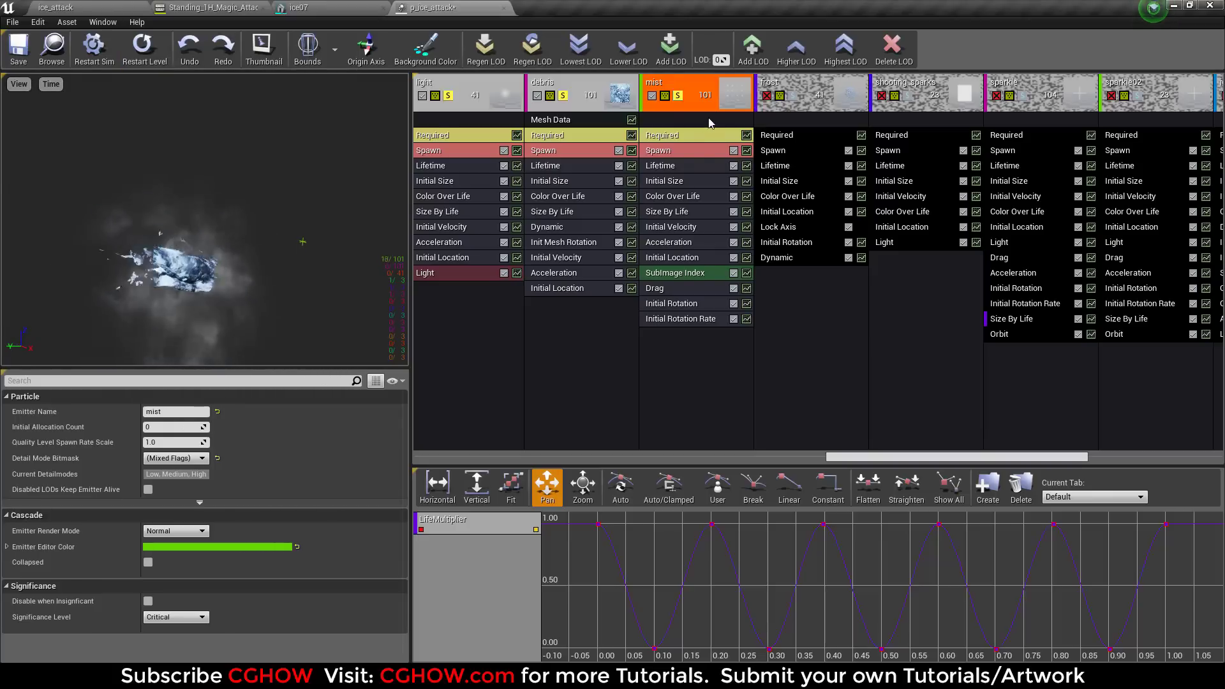
Step: Open the m_smoke01 material from the mist emitter's Required module and preview it on a cube
{"action": "left_click", "coordinate": [698, 136]}
{"action": "double_click", "coordinate": [186, 421]}
{"action": "scroll", "coordinate": [585, 351], "scroll_direction": "down", "scroll_amount": 2}
{"action": "right_click_drag", "start_coordinate": [585, 350], "coordinate": [628, 307]}
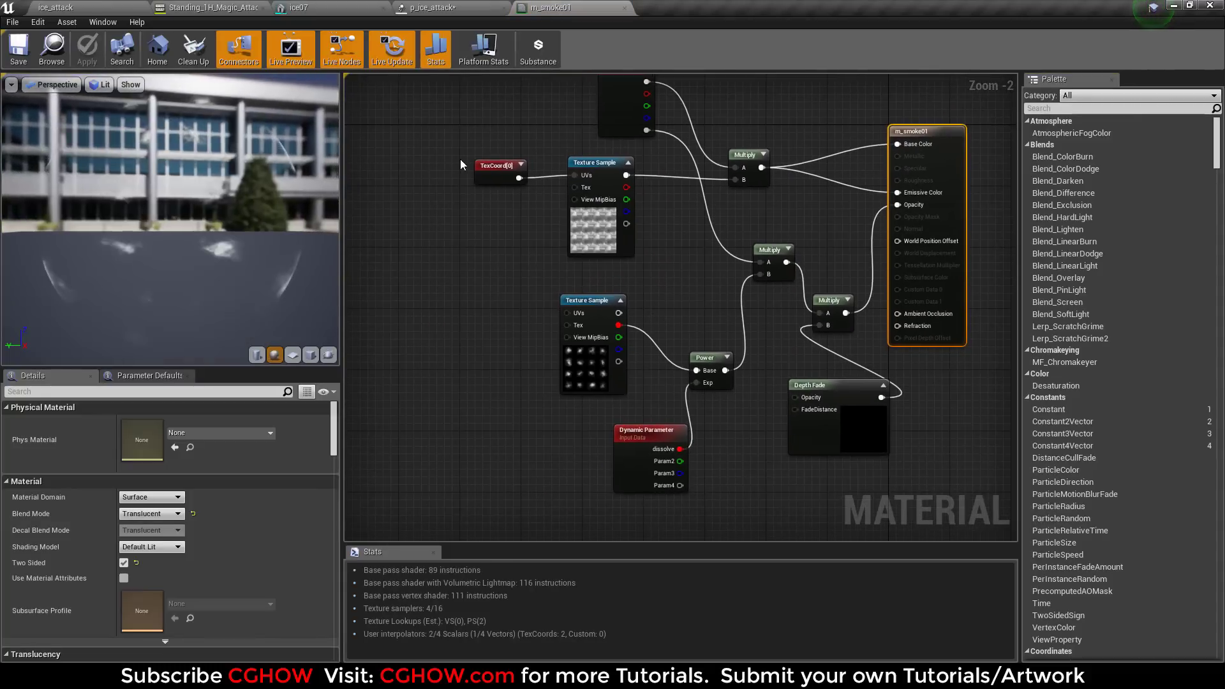
{"action": "left_click", "coordinate": [310, 355]}
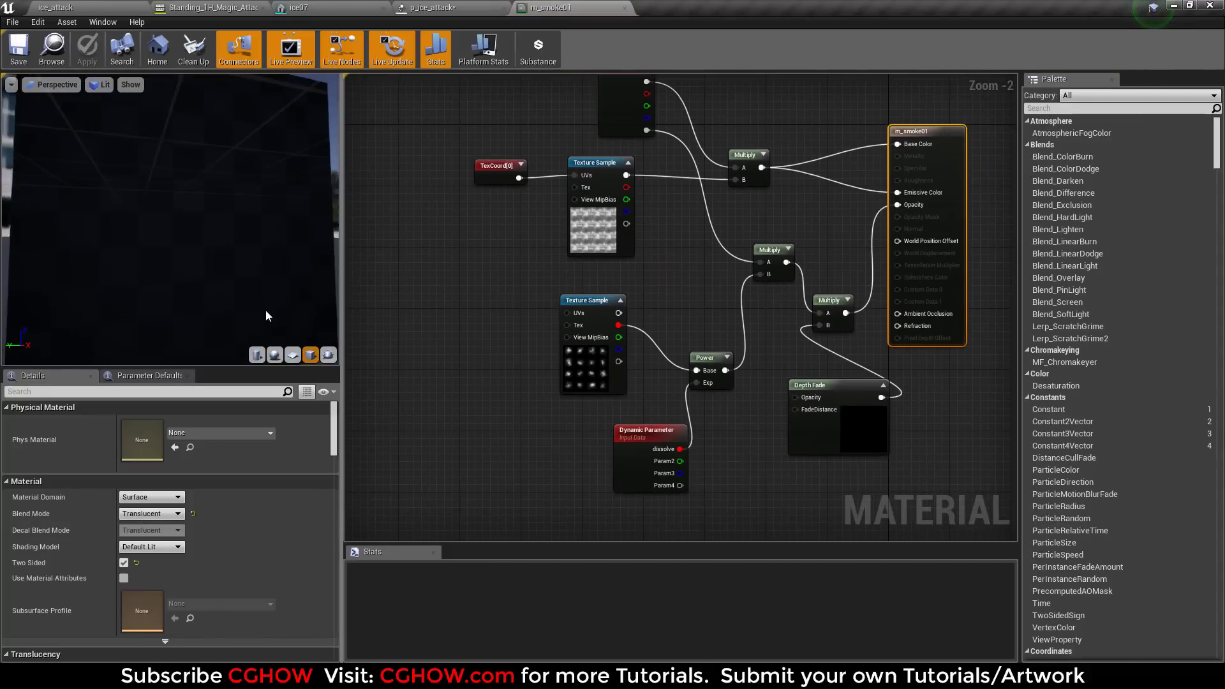
Step: Examine the t_smoke_subUV_4x4_01 texture, then return to the mist emitter's Required module to check its Sub UV settings
{"action": "double_click", "coordinate": [586, 367]}
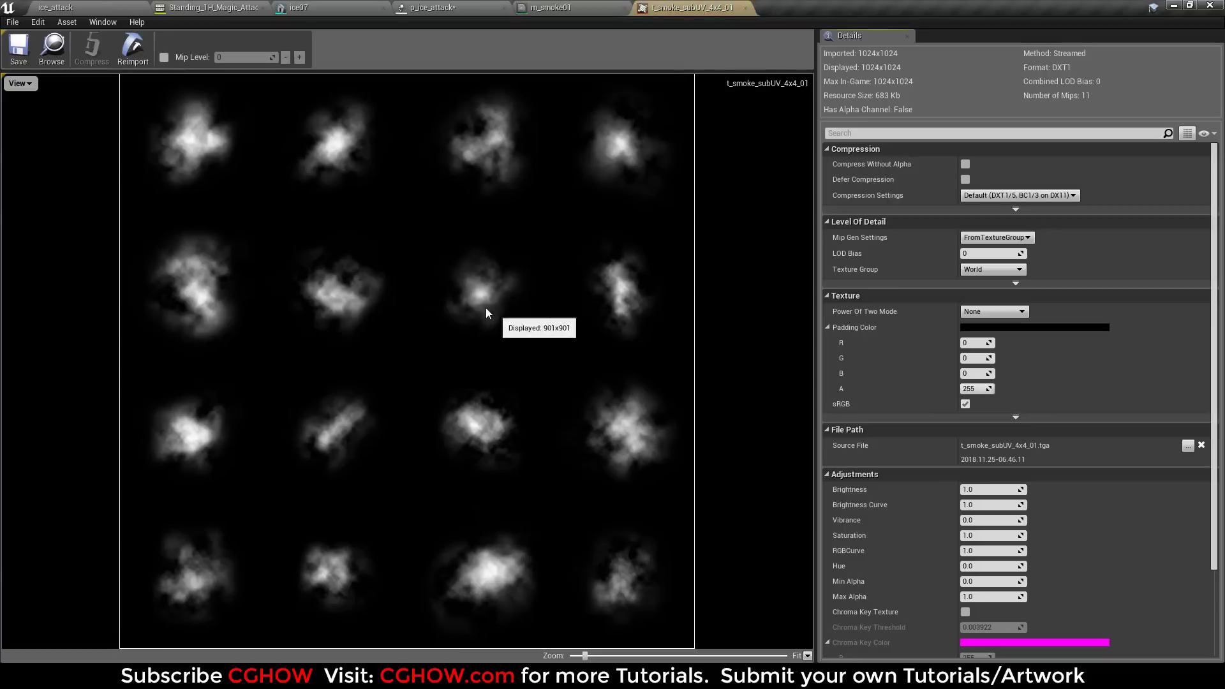
{"action": "middle_click", "coordinate": [708, 14]}
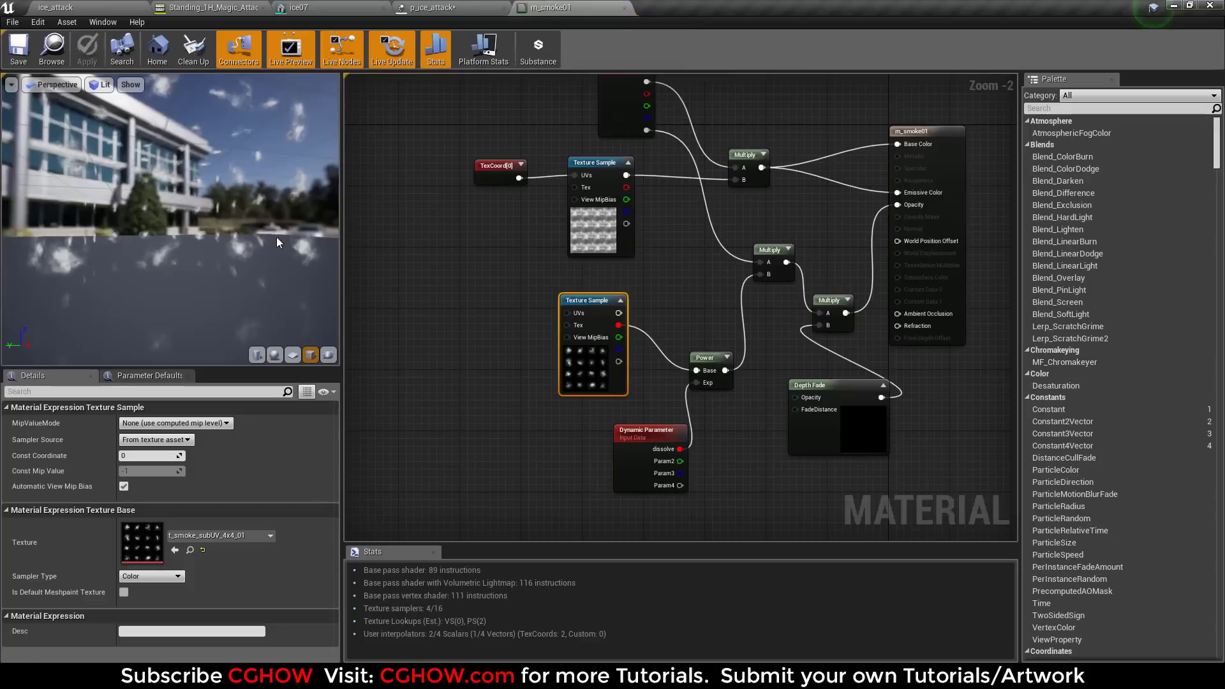
{"action": "double_click", "coordinate": [146, 539]}
{"action": "middle_click", "coordinate": [709, 5]}
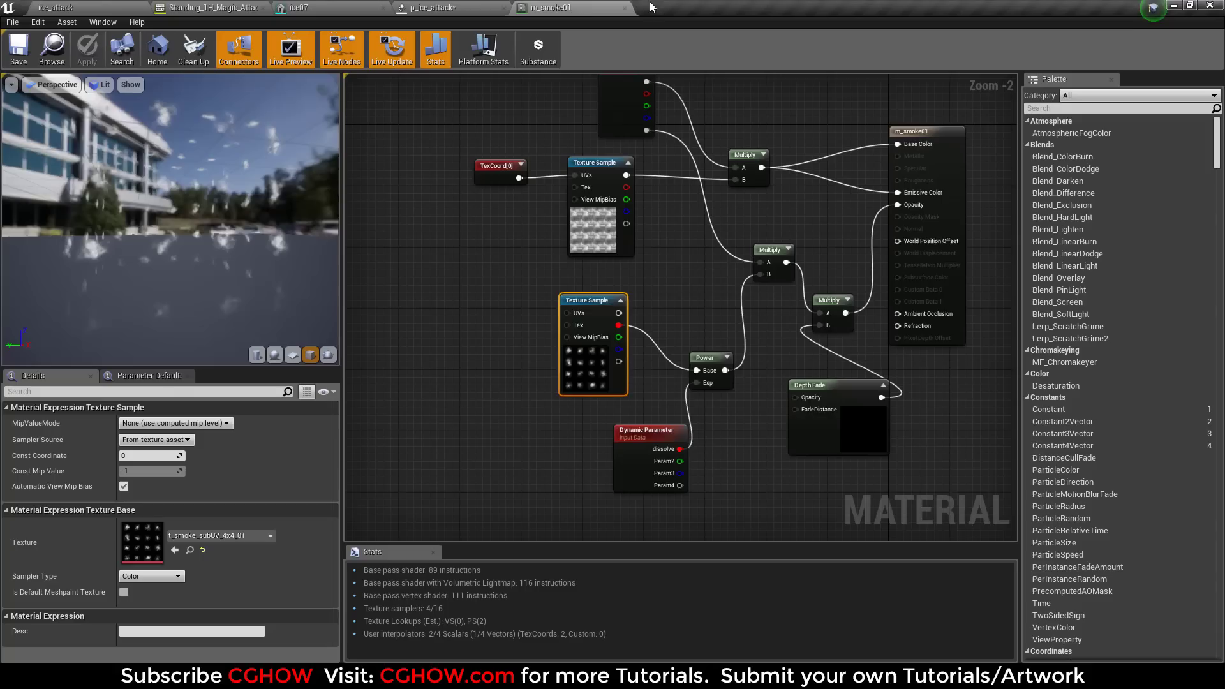
{"action": "middle_click", "coordinate": [567, 7]}
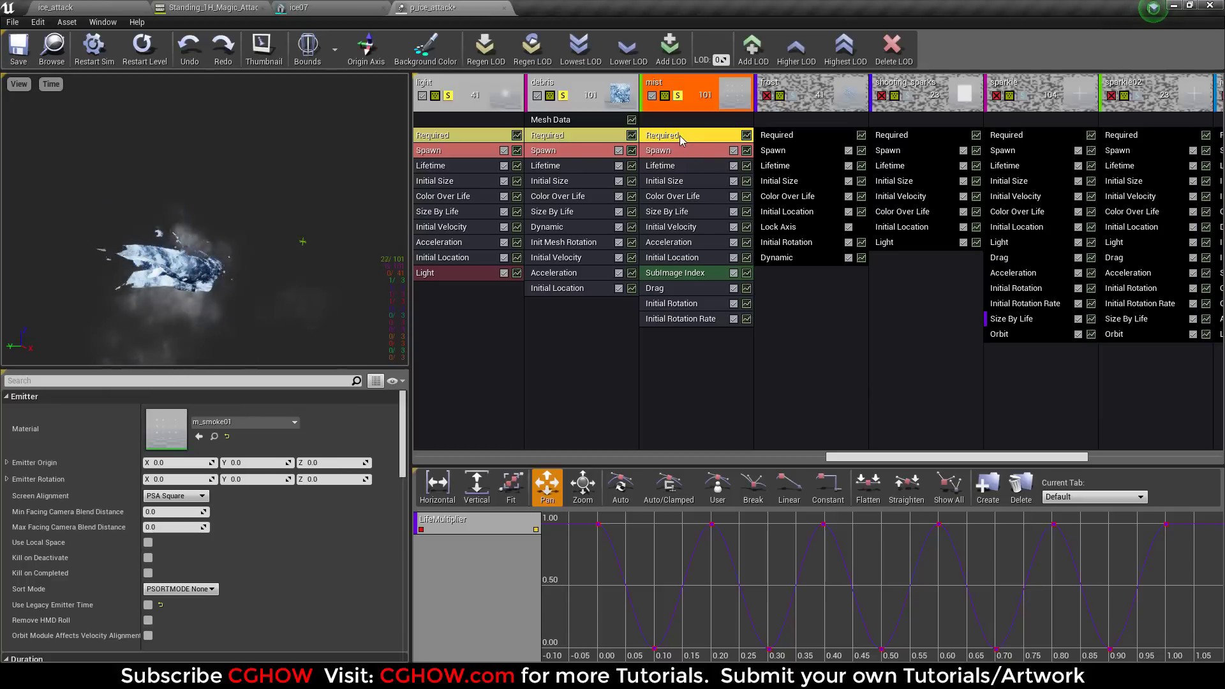
{"action": "scroll", "coordinate": [270, 524], "scroll_direction": "down", "scroll_amount": 10}
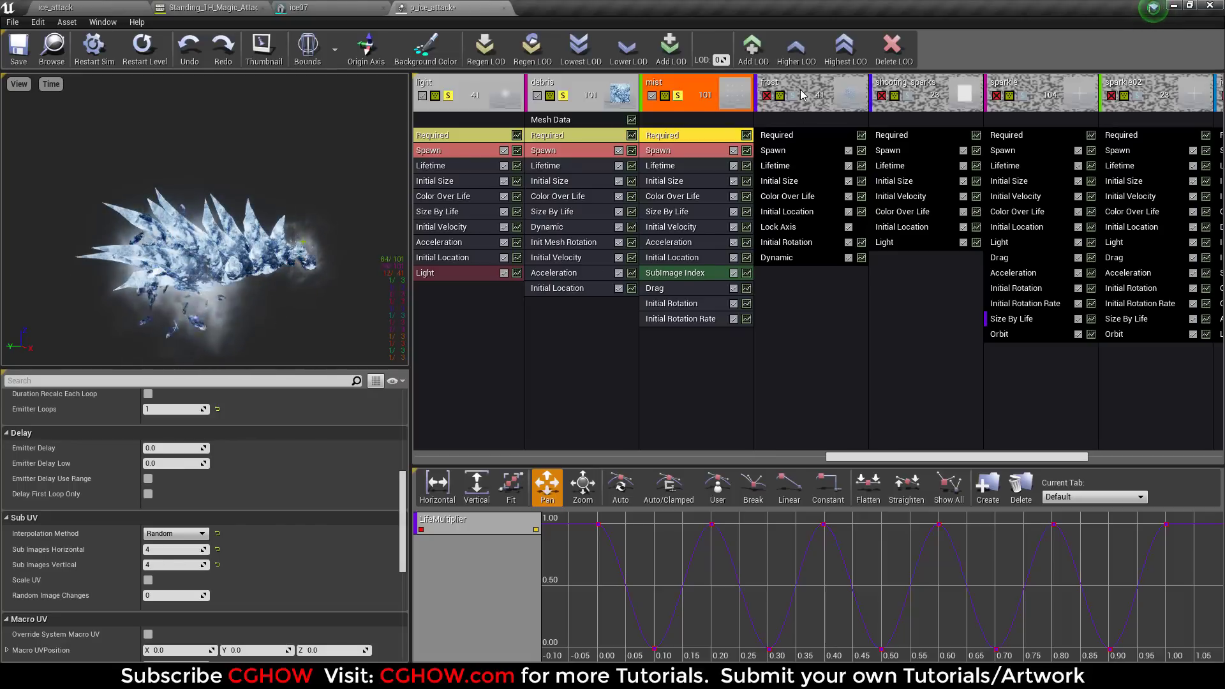
Step: Add the frost emitter to the solo selection and open its m_frost material from the Required module
{"action": "left_click", "coordinate": [796, 100]}
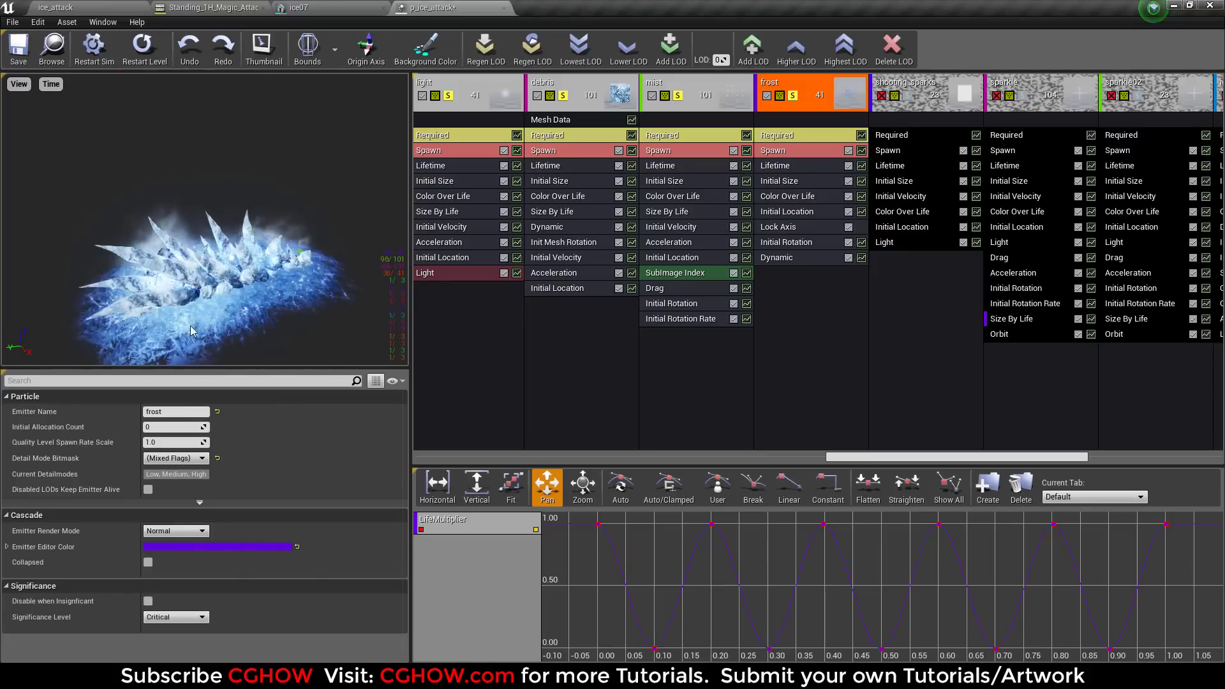
{"action": "left_click", "coordinate": [778, 133]}
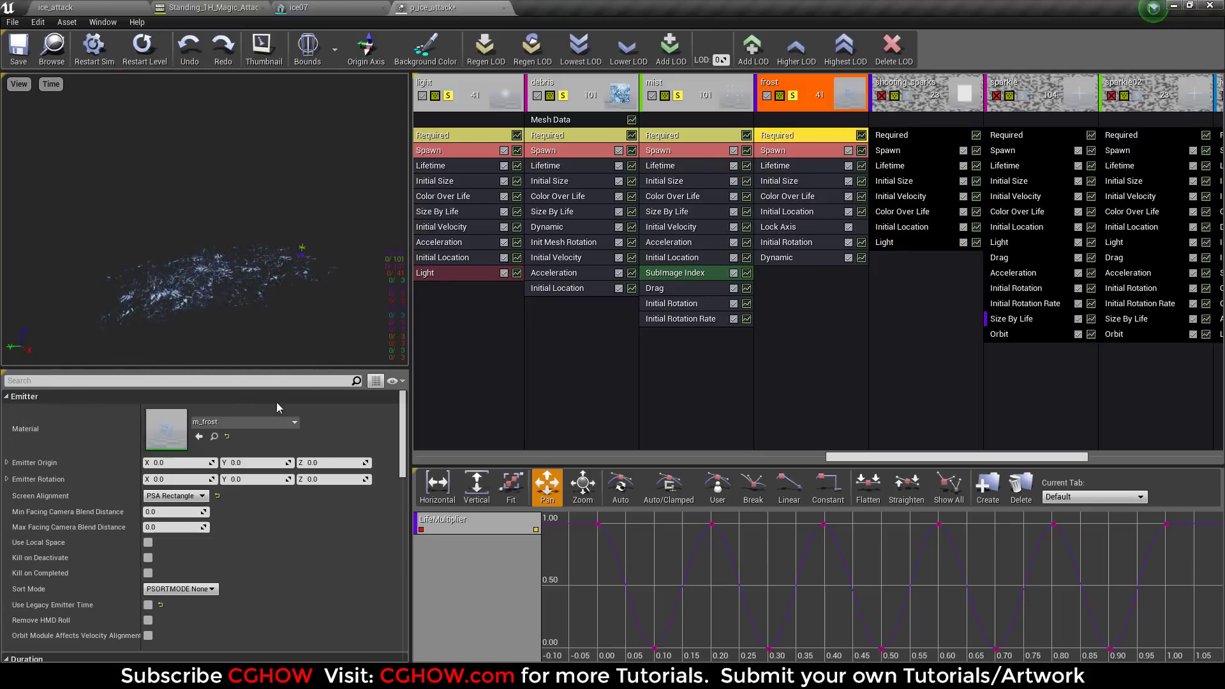
{"action": "double_click", "coordinate": [160, 447]}
{"action": "right_click_drag", "start_coordinate": [536, 348], "coordinate": [818, 335]}
{"action": "scroll", "coordinate": [818, 335], "scroll_direction": "down", "scroll_amount": 2}
{"action": "right_click_drag", "start_coordinate": [523, 316], "coordinate": [602, 360]}
Step: Delete the unconnected texture_1 parameter node from m_frost and shift the t_ice01 and Kachujin_normal texture samples slightly
{"action": "left_click", "coordinate": [397, 325]}
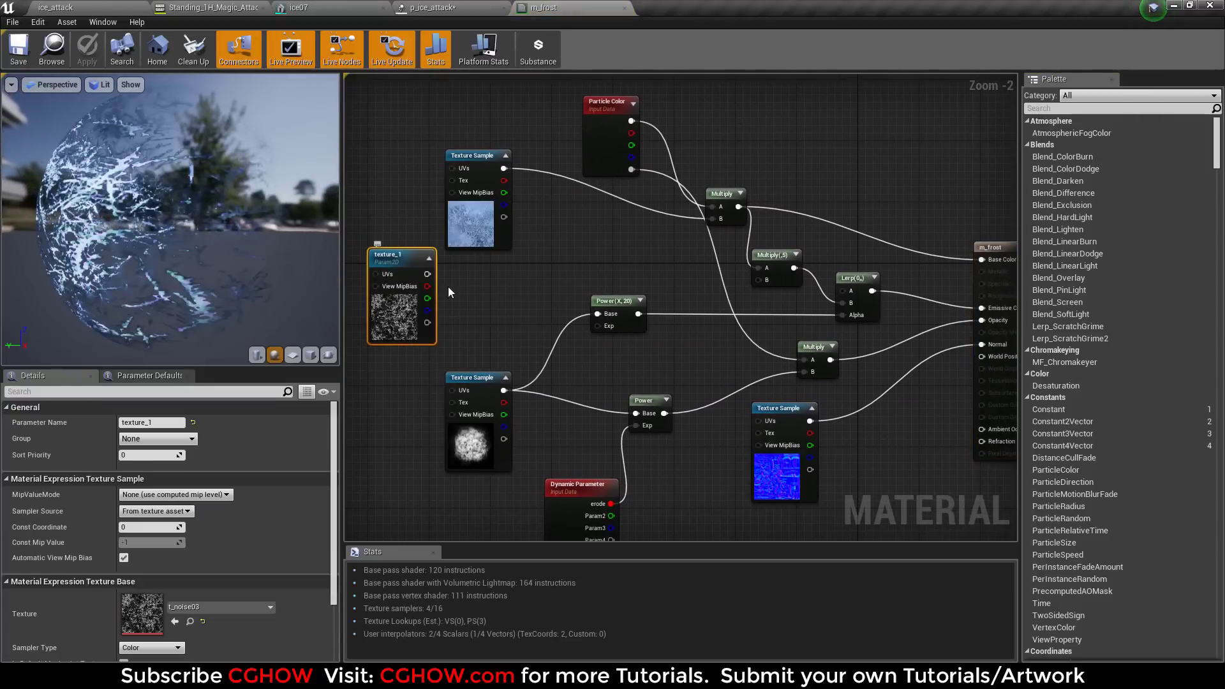
{"action": "key", "text": "Delete"}
{"action": "left_click_drag", "start_coordinate": [463, 227], "coordinate": [463, 257]}
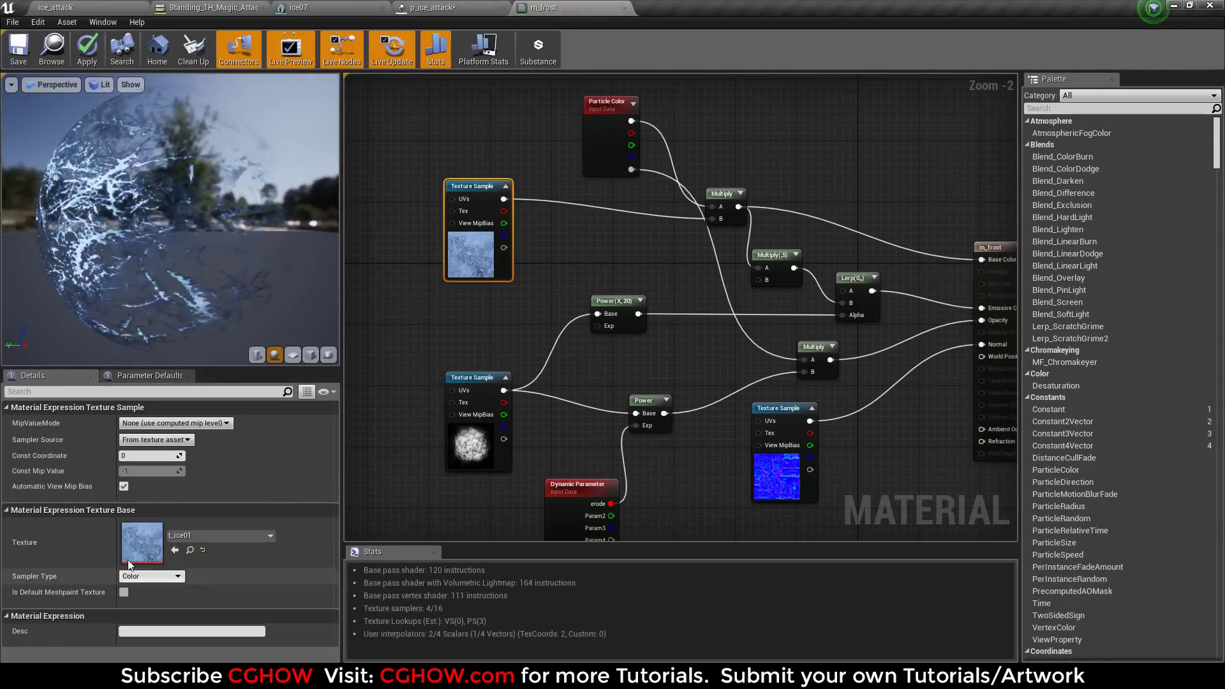
{"action": "left_click", "coordinate": [771, 481]}
{"action": "right_click_drag", "start_coordinate": [709, 491], "coordinate": [658, 447]}
{"action": "left_click_drag", "start_coordinate": [723, 432], "coordinate": [731, 454]}
{"action": "right_click_drag", "start_coordinate": [601, 446], "coordinate": [659, 437]}
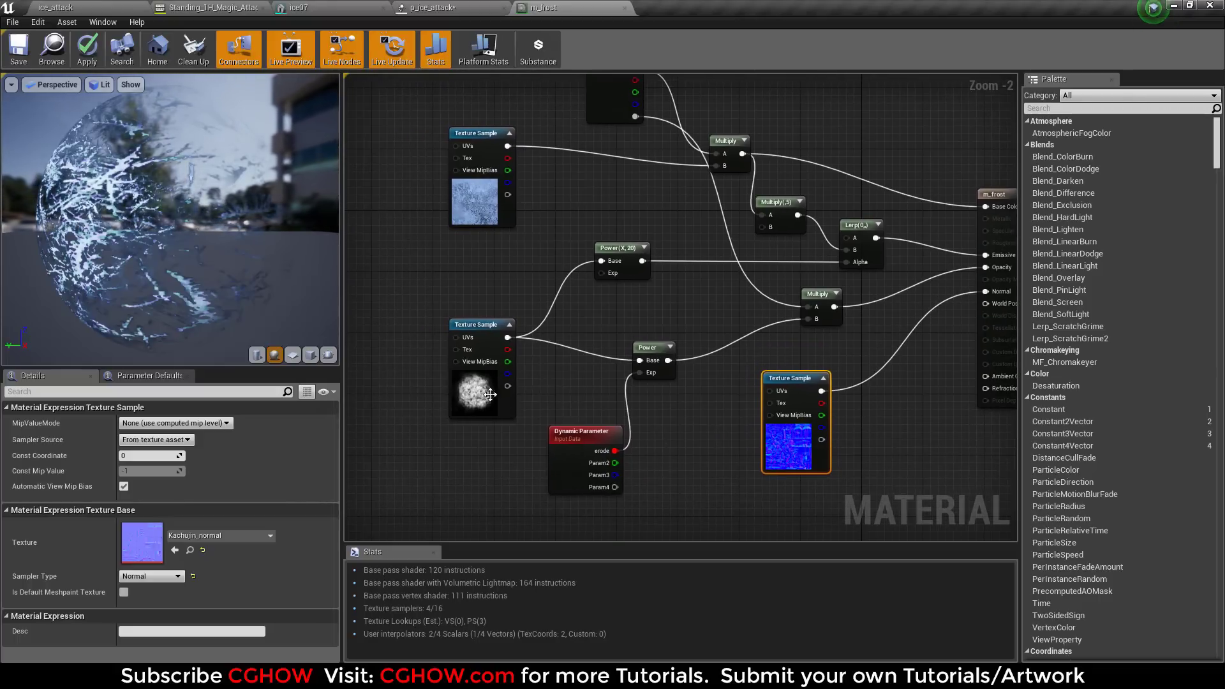
Step: Open the frost_mask texture to examine its frost pattern, then return to the m_frost graph
{"action": "left_click", "coordinate": [477, 383]}
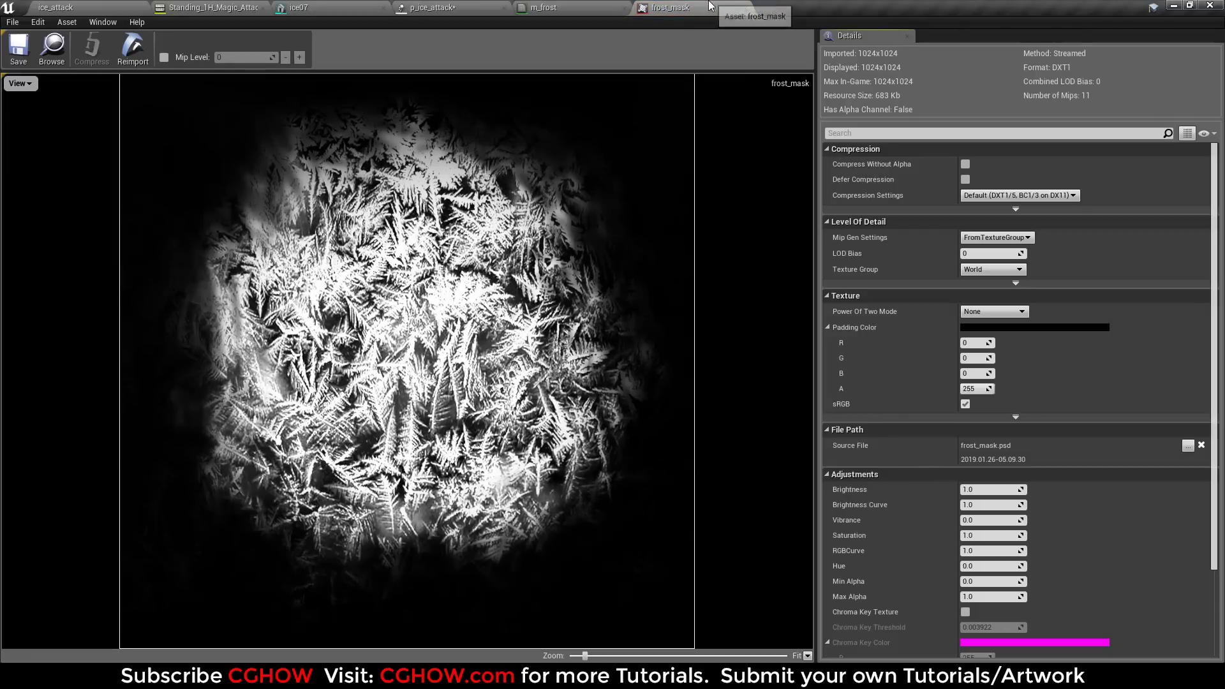
{"action": "left_click", "coordinate": [744, 7]}
{"action": "right_click_drag", "start_coordinate": [624, 266], "coordinate": [457, 287]}
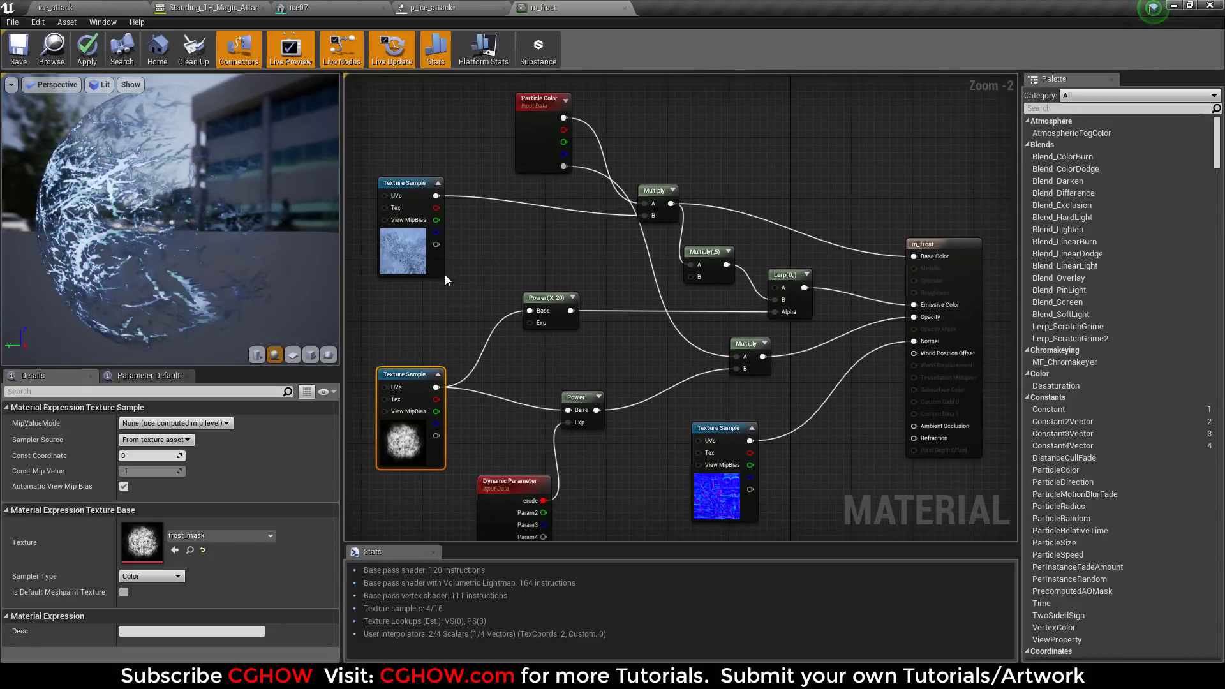
Step: Nudge the frost_mask texture sample, the Lerp node and the Multiply node feeding it to lay out the emissive branch more clearly
{"action": "left_click_drag", "start_coordinate": [410, 426], "coordinate": [403, 421]}
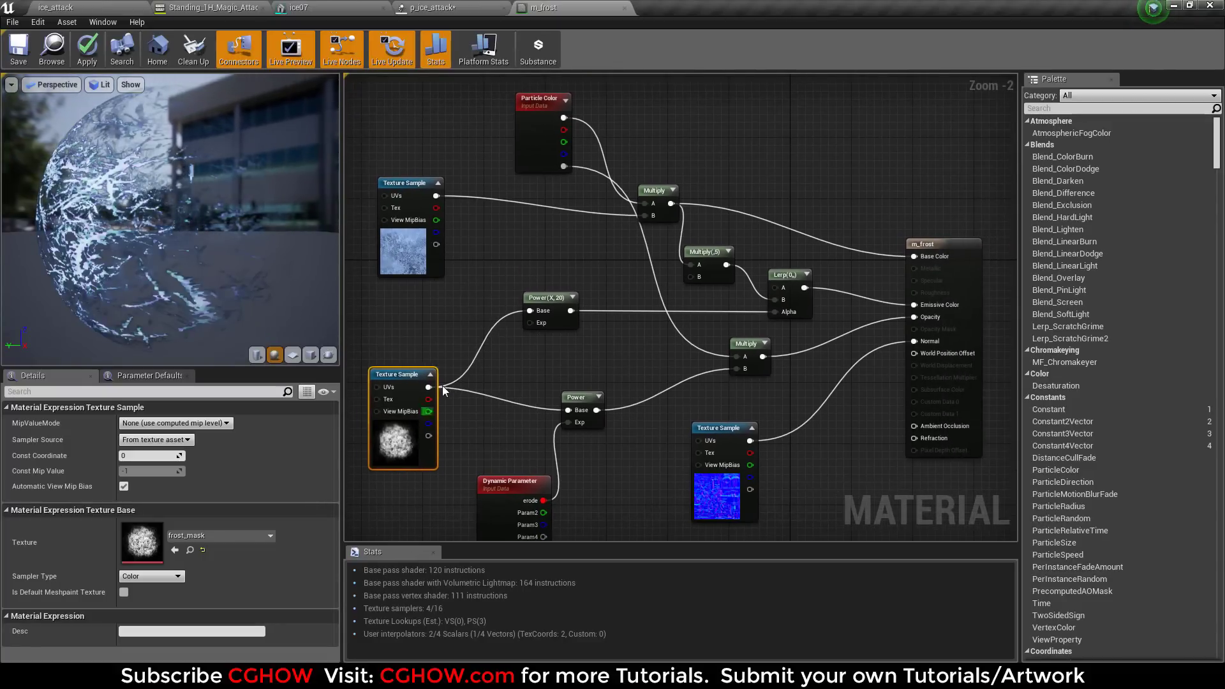
{"action": "left_click_drag", "start_coordinate": [800, 312], "coordinate": [807, 317]}
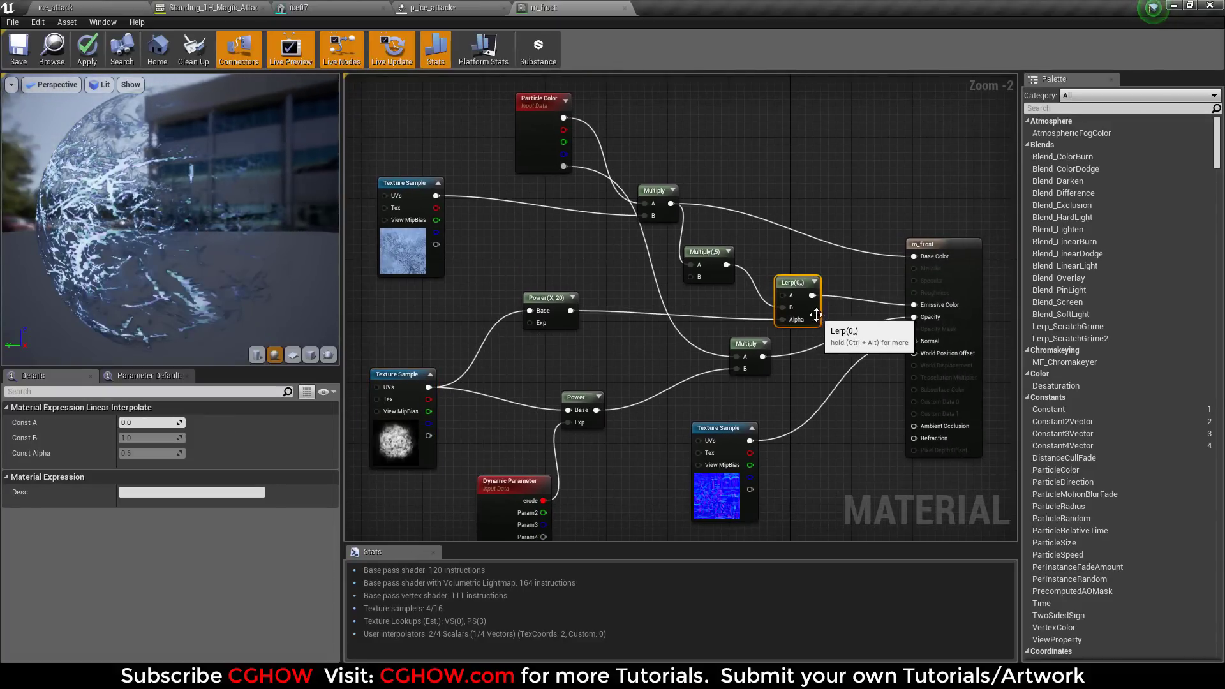
{"action": "left_click_drag", "start_coordinate": [714, 252], "coordinate": [734, 237]}
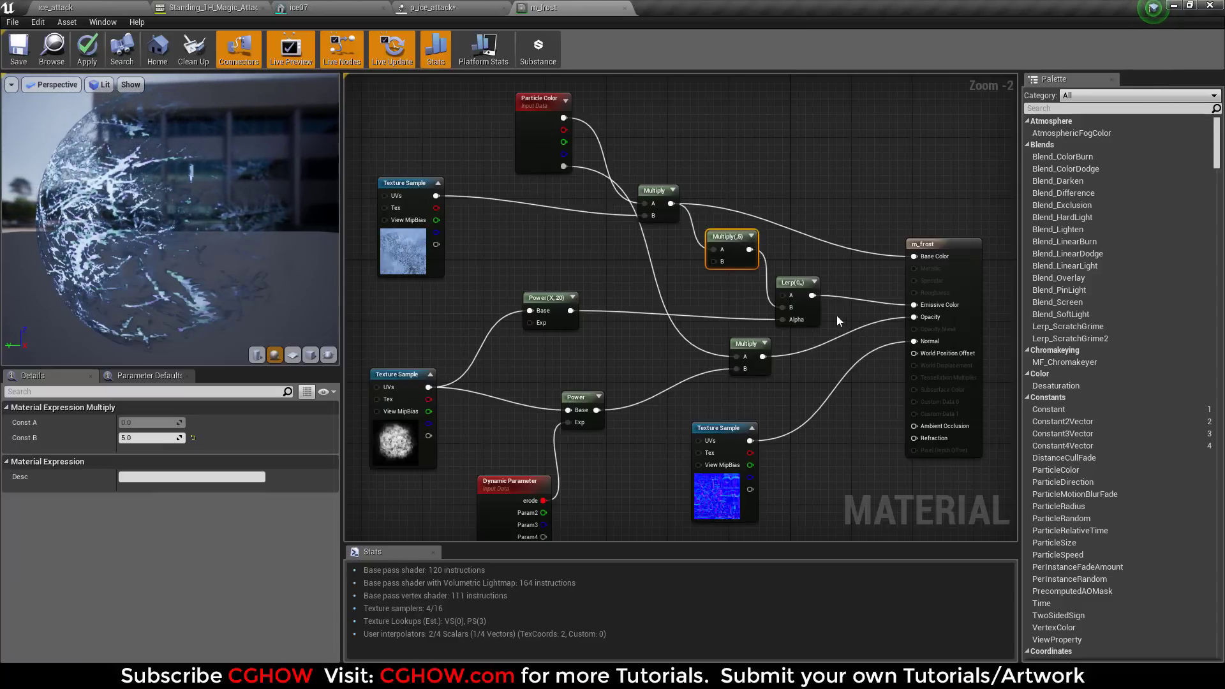
Step: Examine the m_frost material preview on the sphere and on a cube
{"action": "right_click_drag", "start_coordinate": [430, 397], "coordinate": [454, 370]}
{"action": "left_click_drag", "start_coordinate": [238, 281], "coordinate": [199, 287]}
{"action": "scroll", "coordinate": [199, 287], "scroll_direction": "up", "scroll_amount": 3}
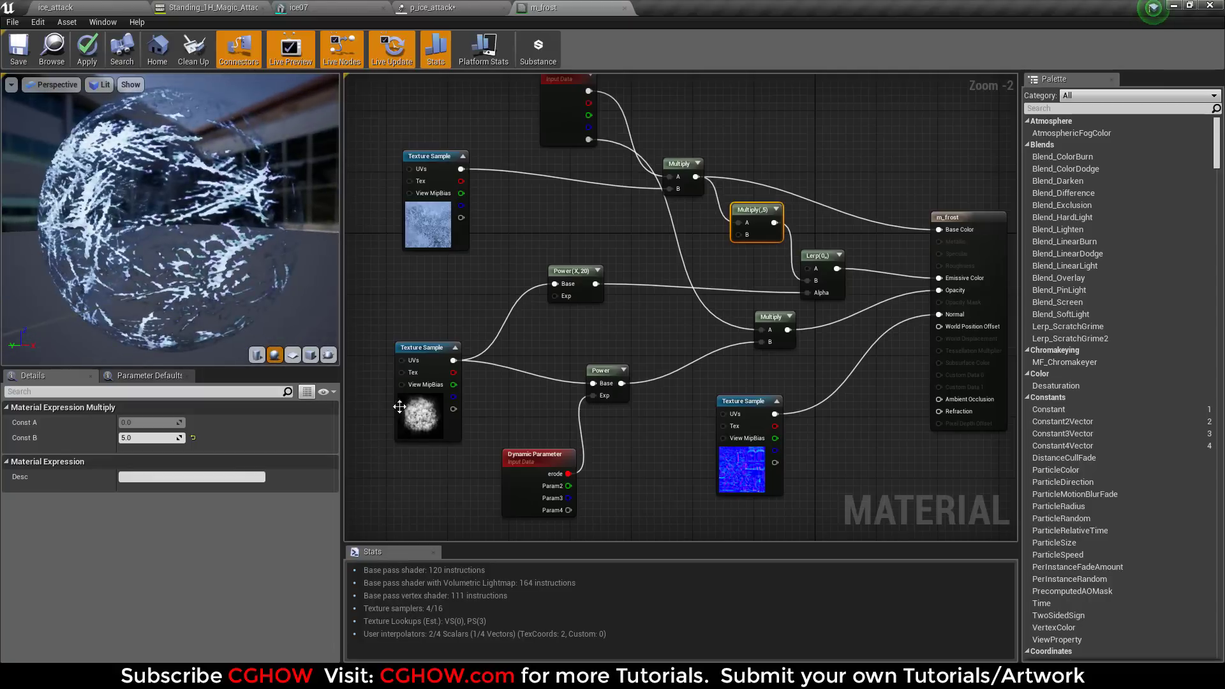
{"action": "left_click", "coordinate": [310, 355]}
{"action": "left_click_drag", "start_coordinate": [230, 295], "coordinate": [210, 294]}
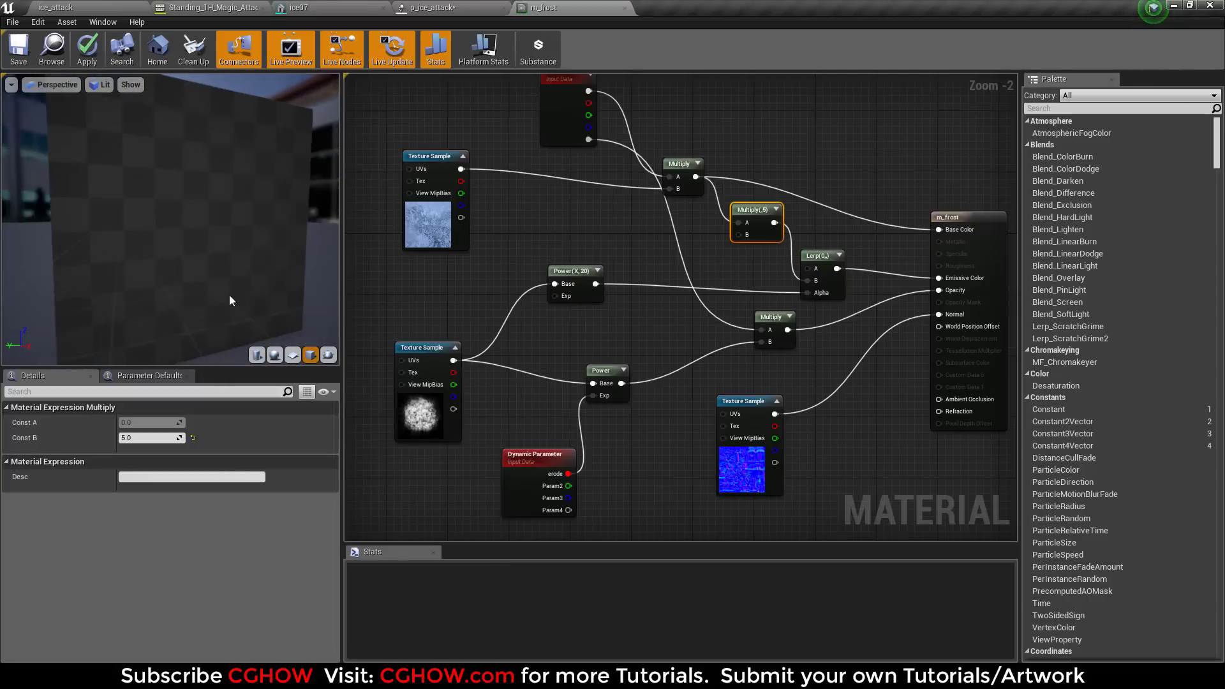
Step: Reposition the frost_mask texture sample and the erode Dynamic Parameter node around the Power node, viewing the cube preview from another angle
{"action": "left_click_drag", "start_coordinate": [424, 408], "coordinate": [425, 393]}
{"action": "left_click_drag", "start_coordinate": [221, 242], "coordinate": [144, 222]}
{"action": "left_click_drag", "start_coordinate": [533, 455], "coordinate": [515, 462]}
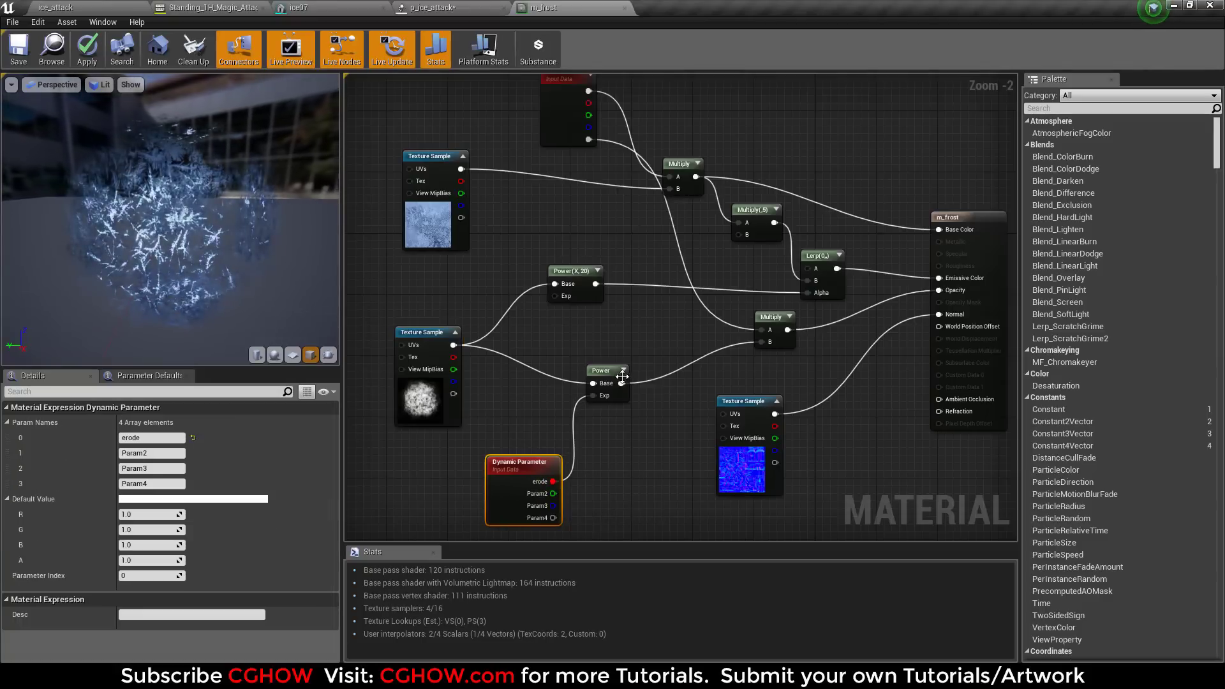
Step: Examine the frost_mask and t_ice01 texture samples with the cube preview in m_frost, then close the material without applying its changes
{"action": "left_click_drag", "start_coordinate": [611, 372], "coordinate": [610, 364]}
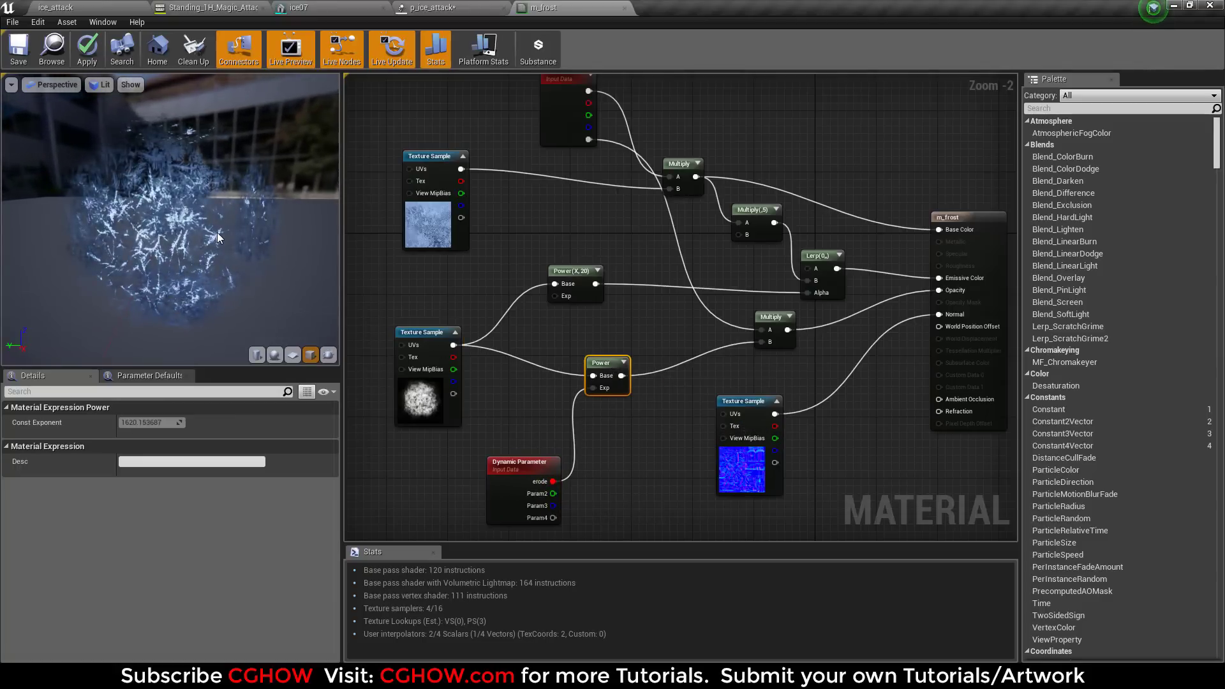
{"action": "left_click", "coordinate": [417, 403]}
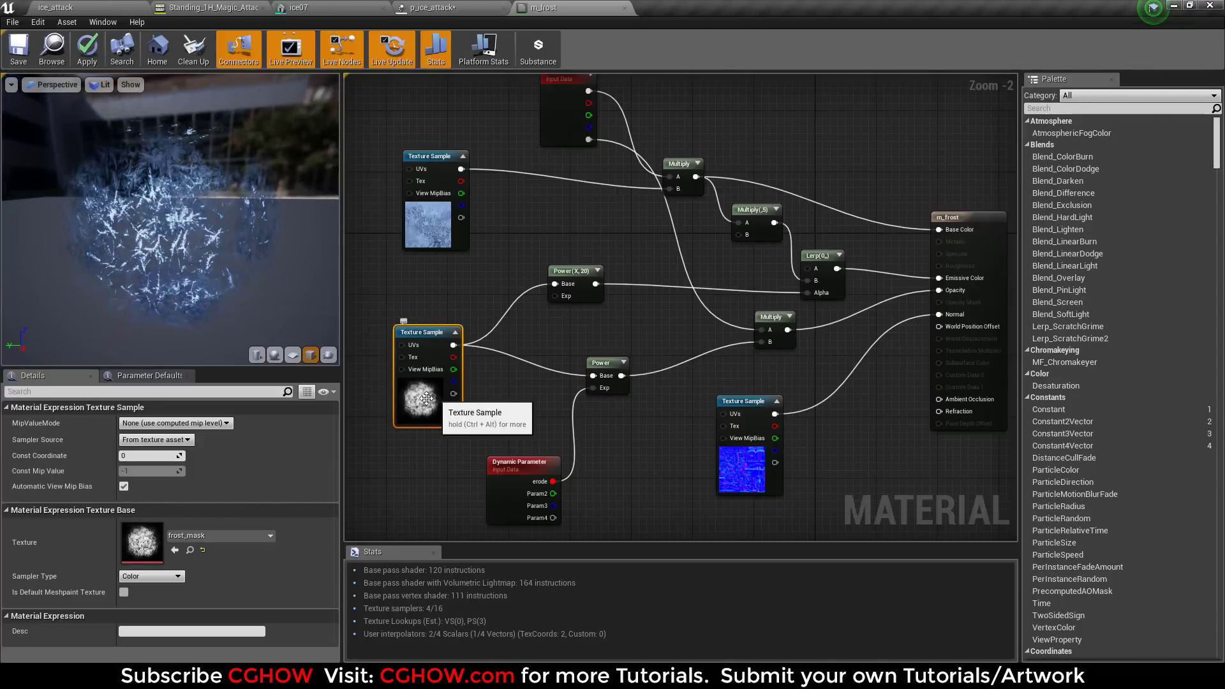
{"action": "left_click", "coordinate": [90, 8]}
{"action": "left_click", "coordinate": [590, 8]}
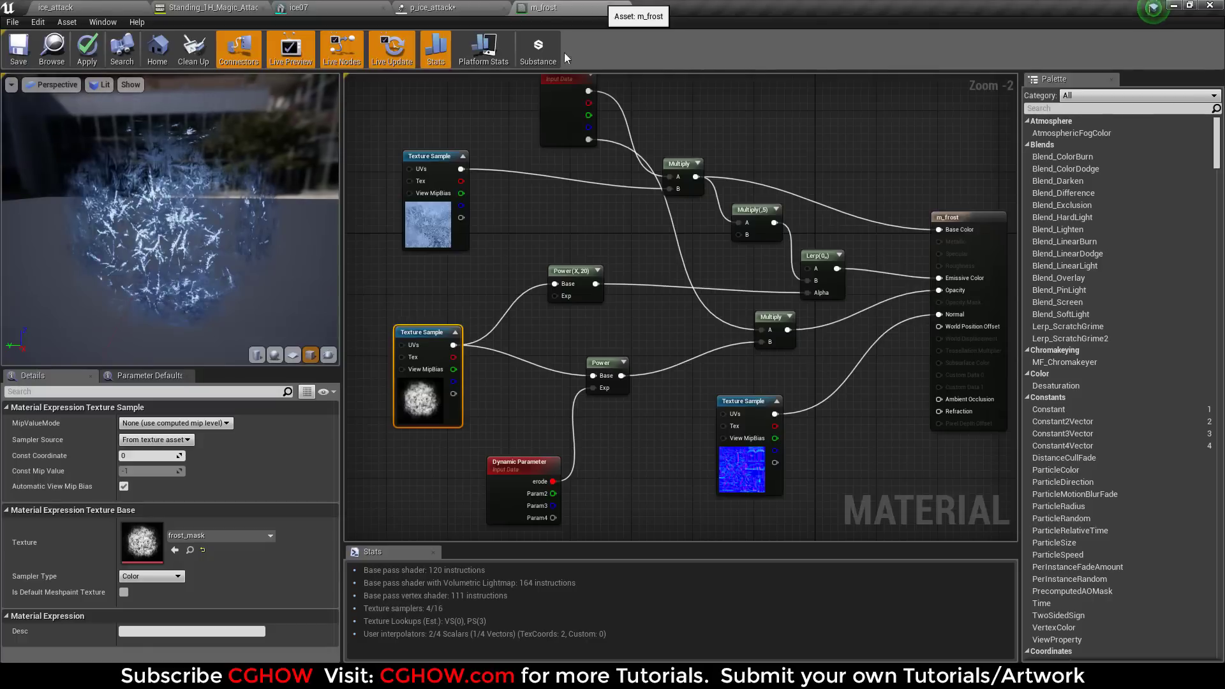
{"action": "left_click_drag", "start_coordinate": [187, 295], "coordinate": [128, 237]}
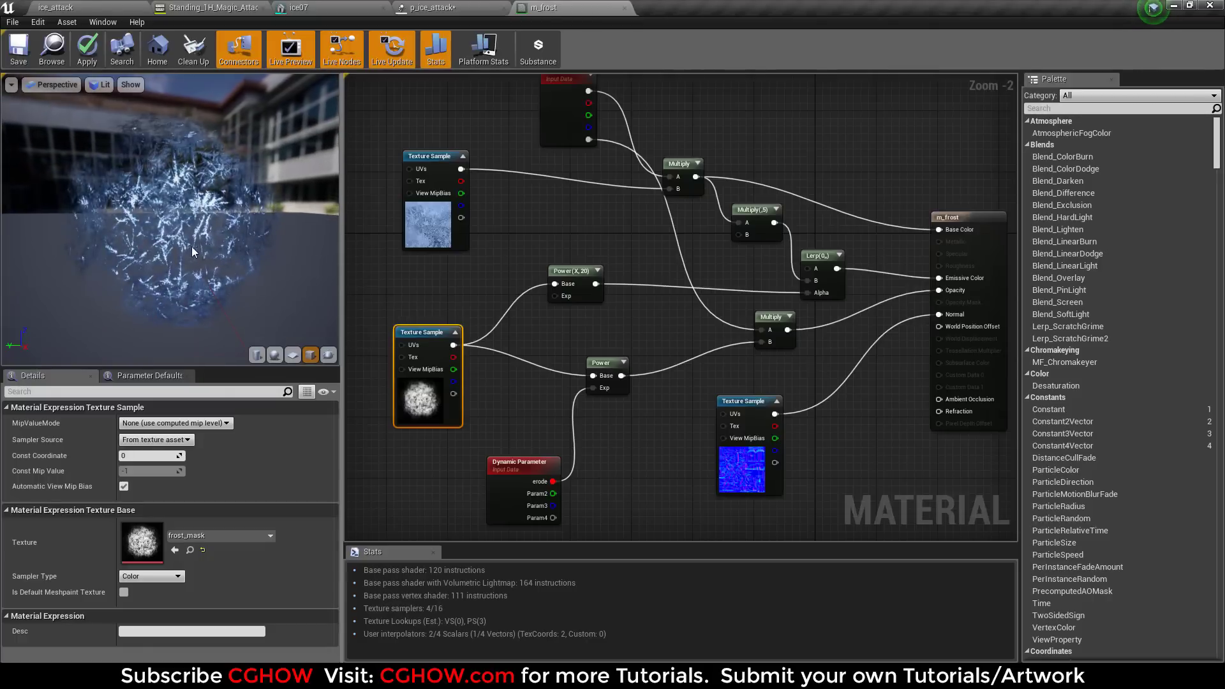
{"action": "left_click", "coordinate": [426, 206]}
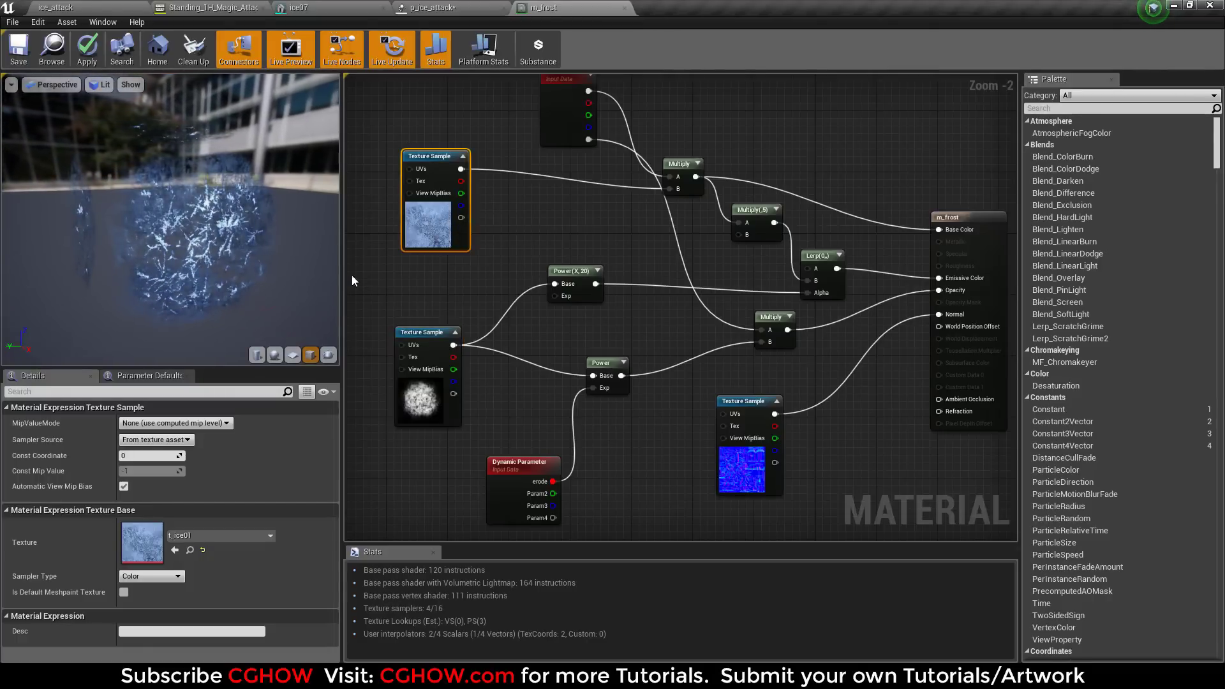
{"action": "left_click", "coordinate": [625, 7]}
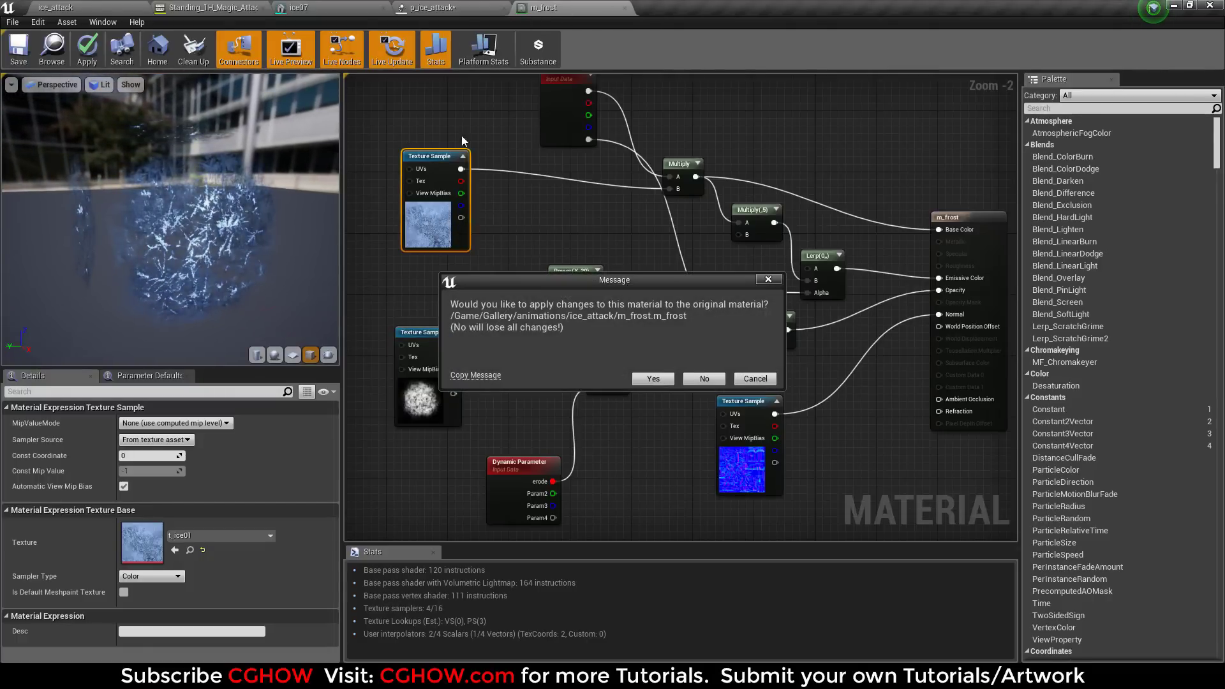
{"action": "left_click", "coordinate": [704, 378]}
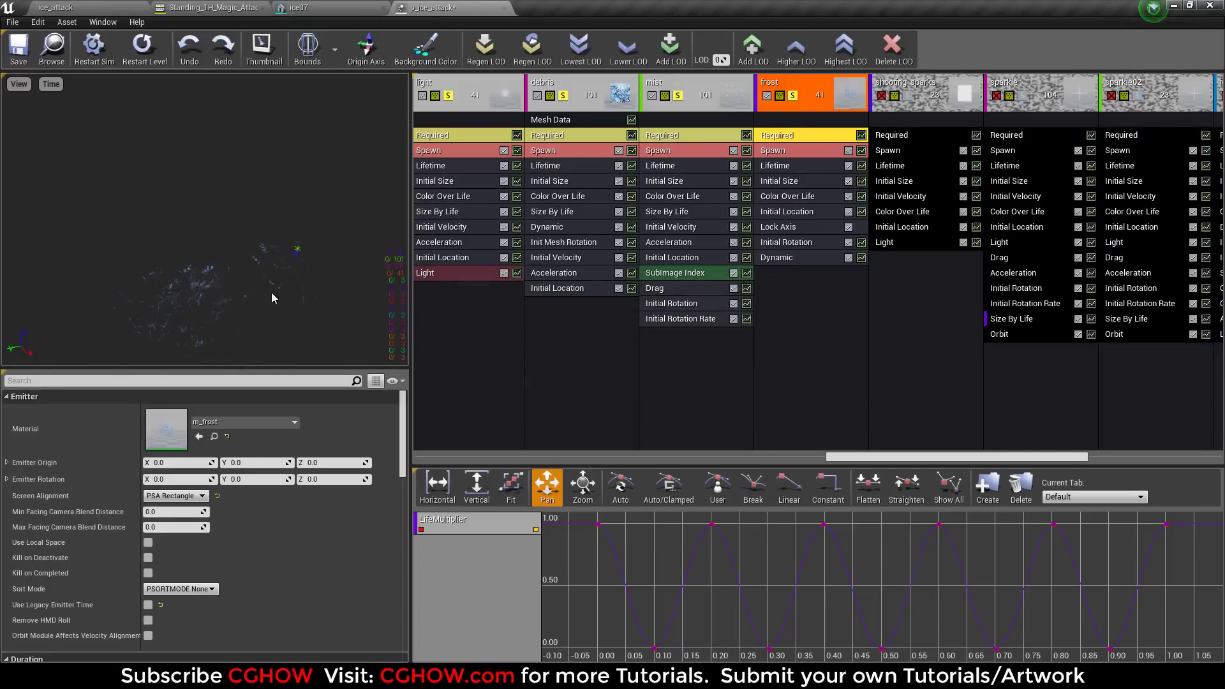
Step: Replay the effect and examine the parameter settings of the frost emitter's Dynamic module
{"action": "left_click", "coordinate": [141, 46]}
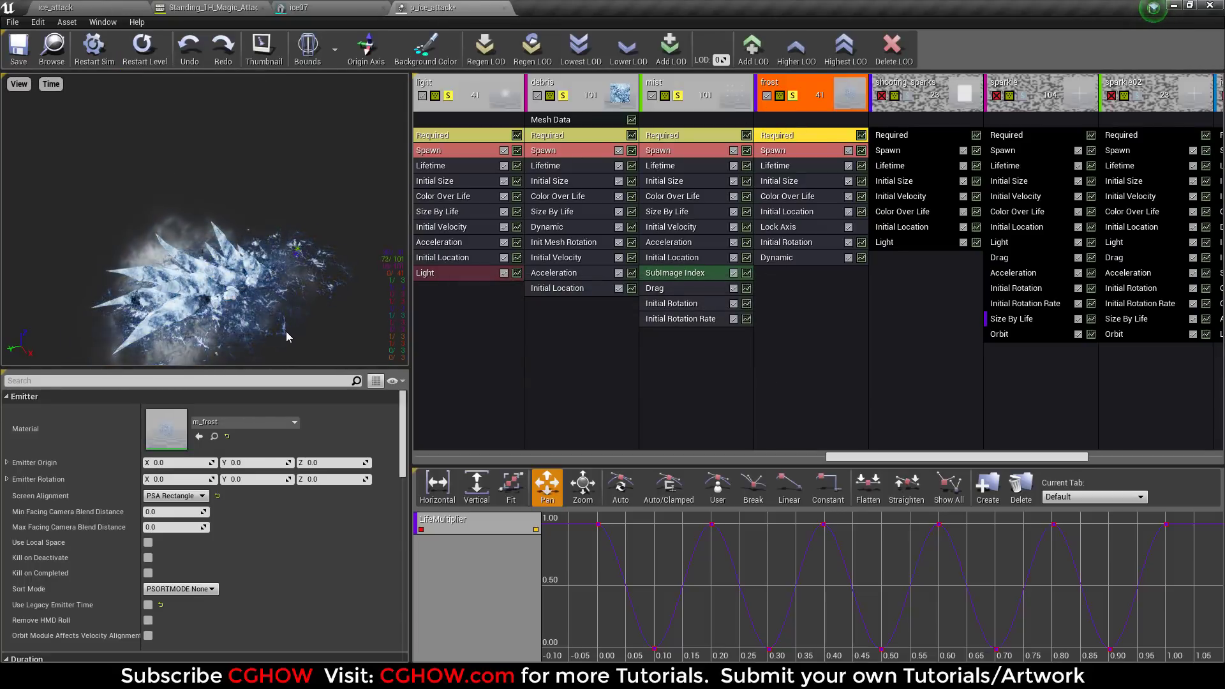
{"action": "left_click", "coordinate": [776, 257]}
{"action": "scroll", "coordinate": [204, 510], "scroll_direction": "down", "scroll_amount": 10}
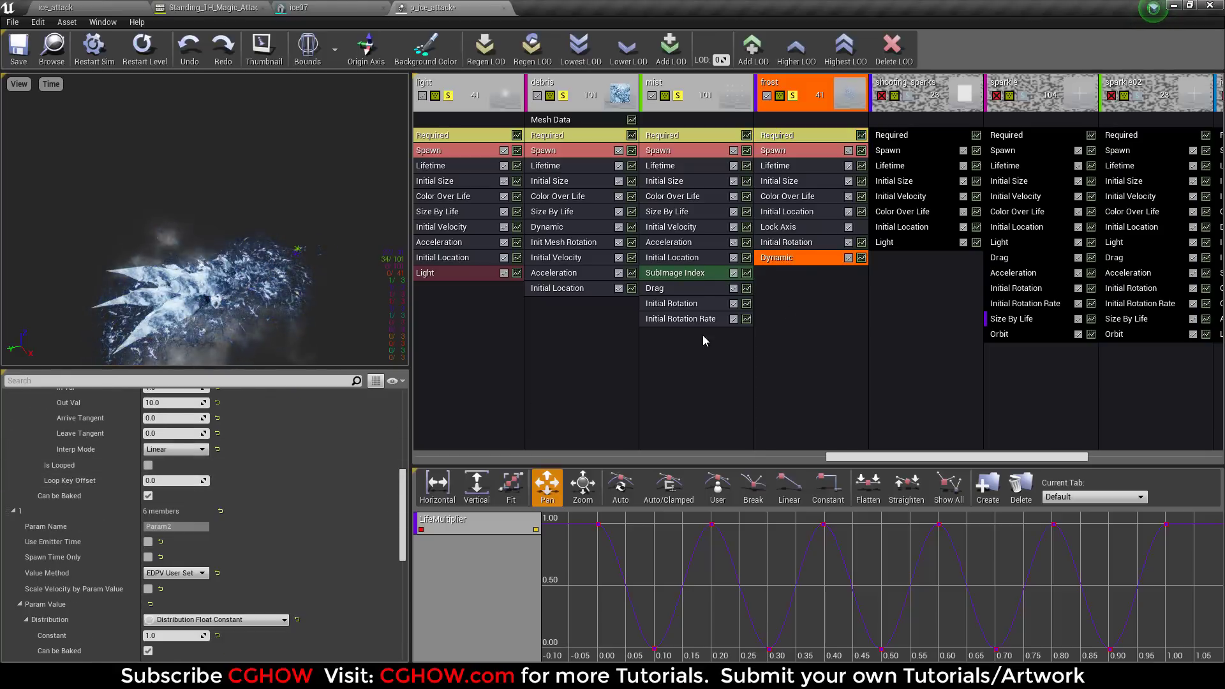
{"action": "scroll", "coordinate": [200, 434], "scroll_direction": "up", "scroll_amount": 10}
Step: Disable the frost emitter's Lock Axis module, replay the effect for comparison, and enable the module again
{"action": "left_click", "coordinate": [807, 228]}
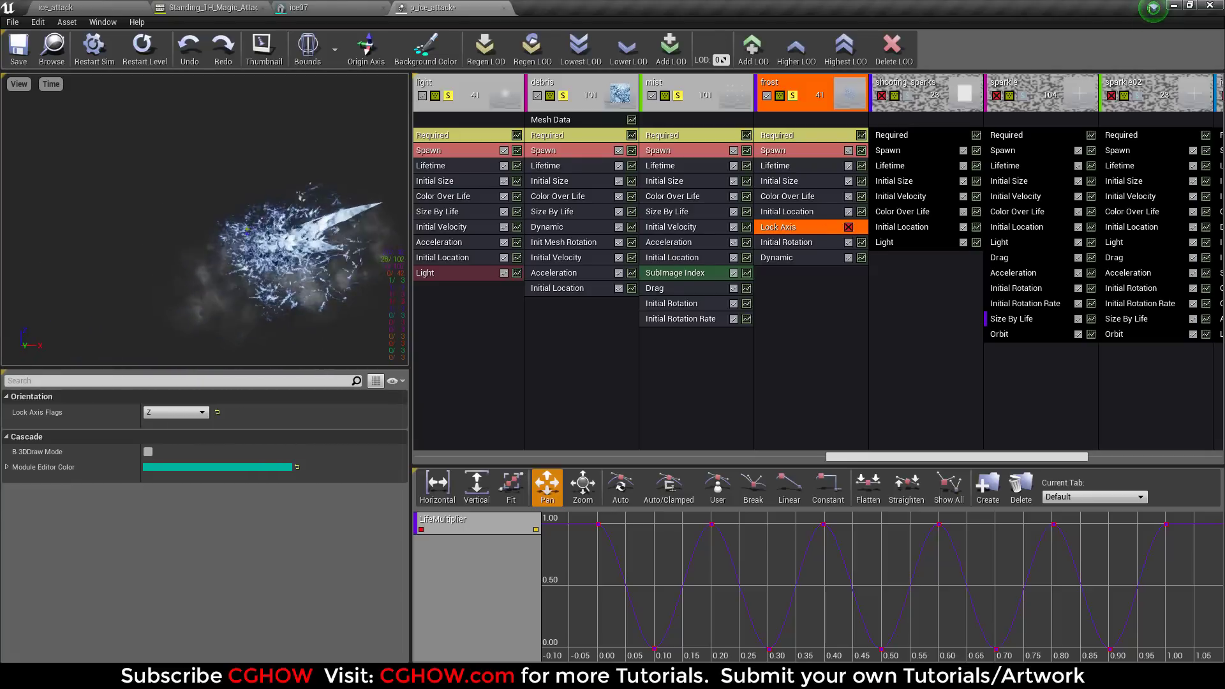
{"action": "left_click", "coordinate": [142, 48]}
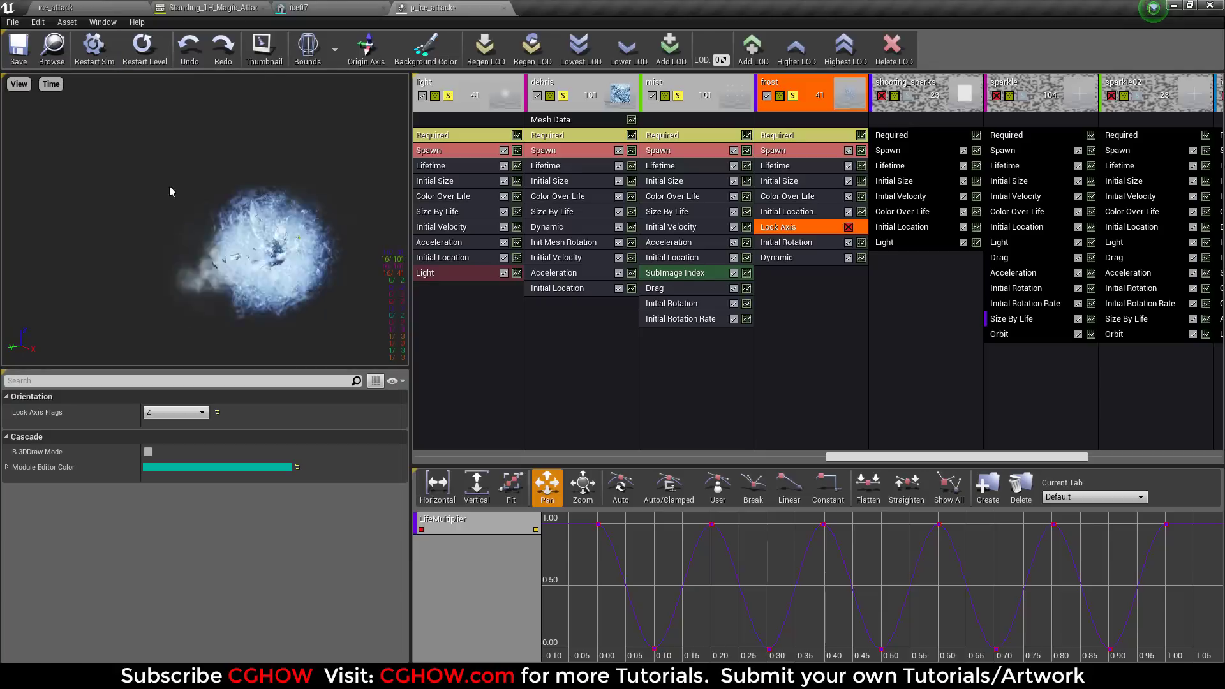
{"action": "left_click", "coordinate": [848, 228]}
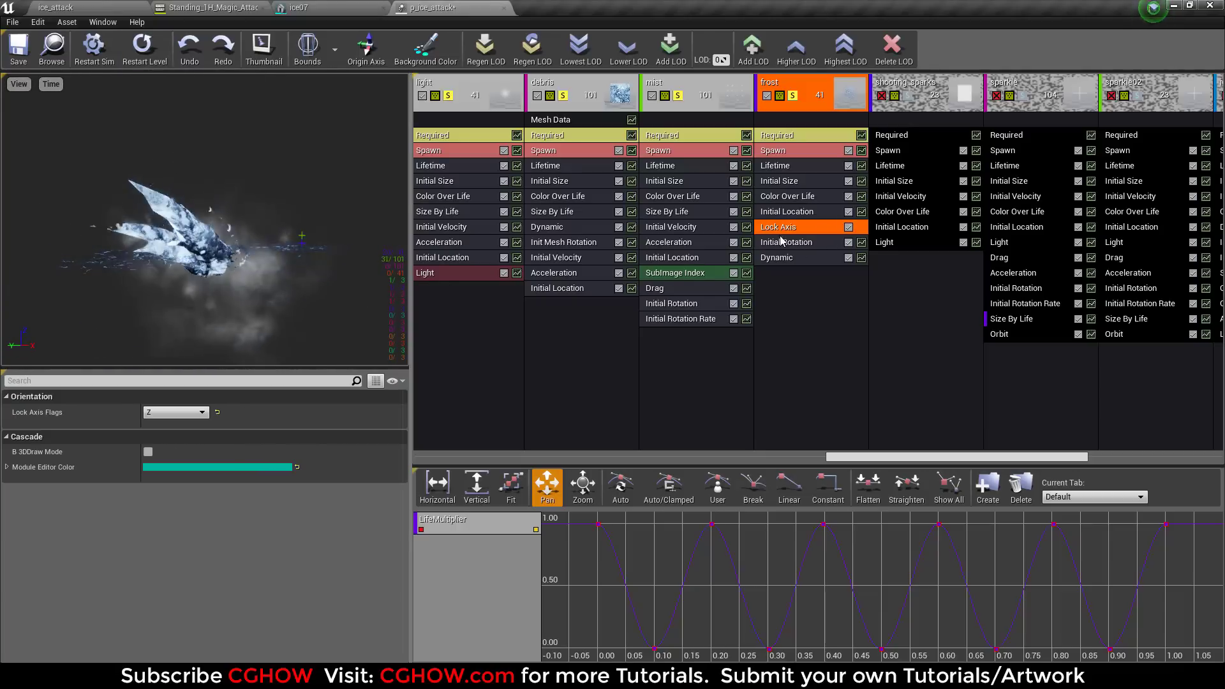
Step: Add the shooting_sparks emitter to the soloed emitters and replay the effect
{"action": "left_click", "coordinate": [881, 95]}
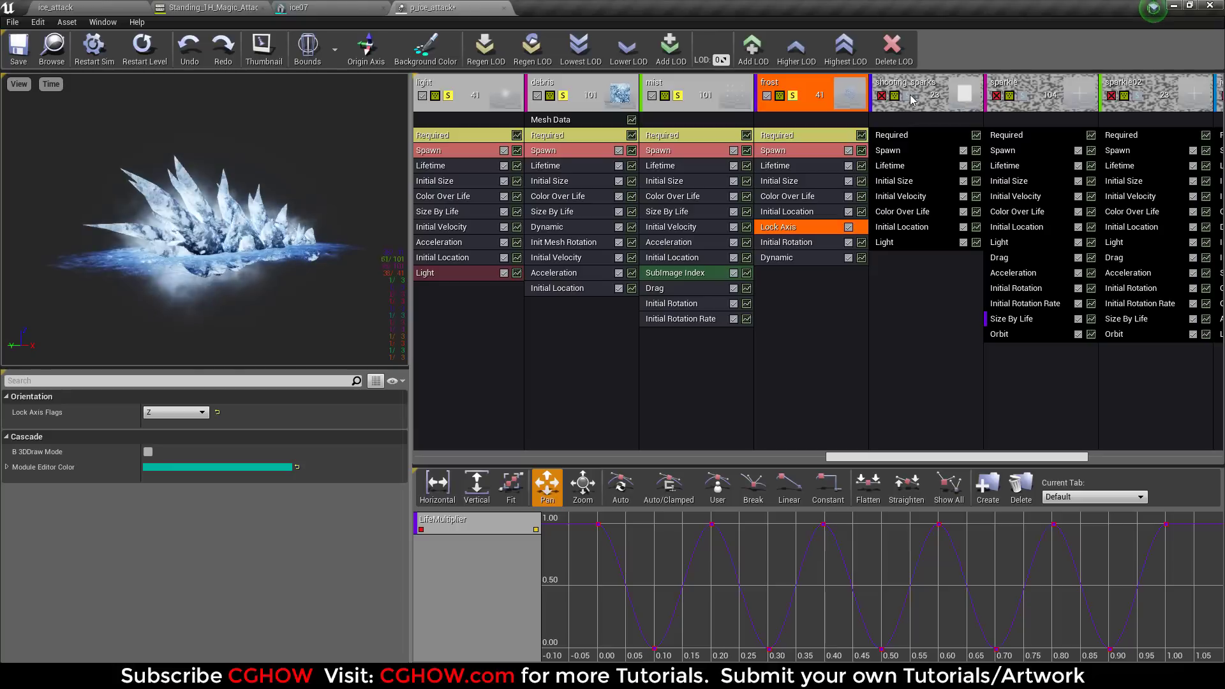
{"action": "left_click", "coordinate": [920, 103]}
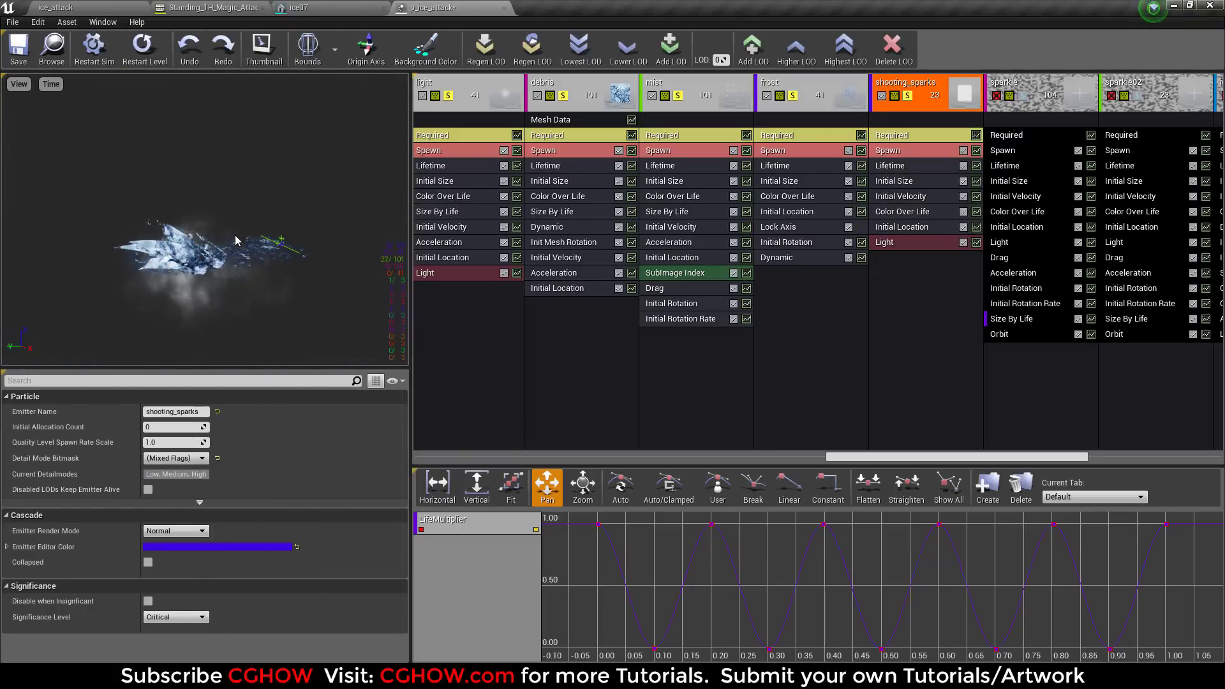
{"action": "left_click", "coordinate": [142, 45]}
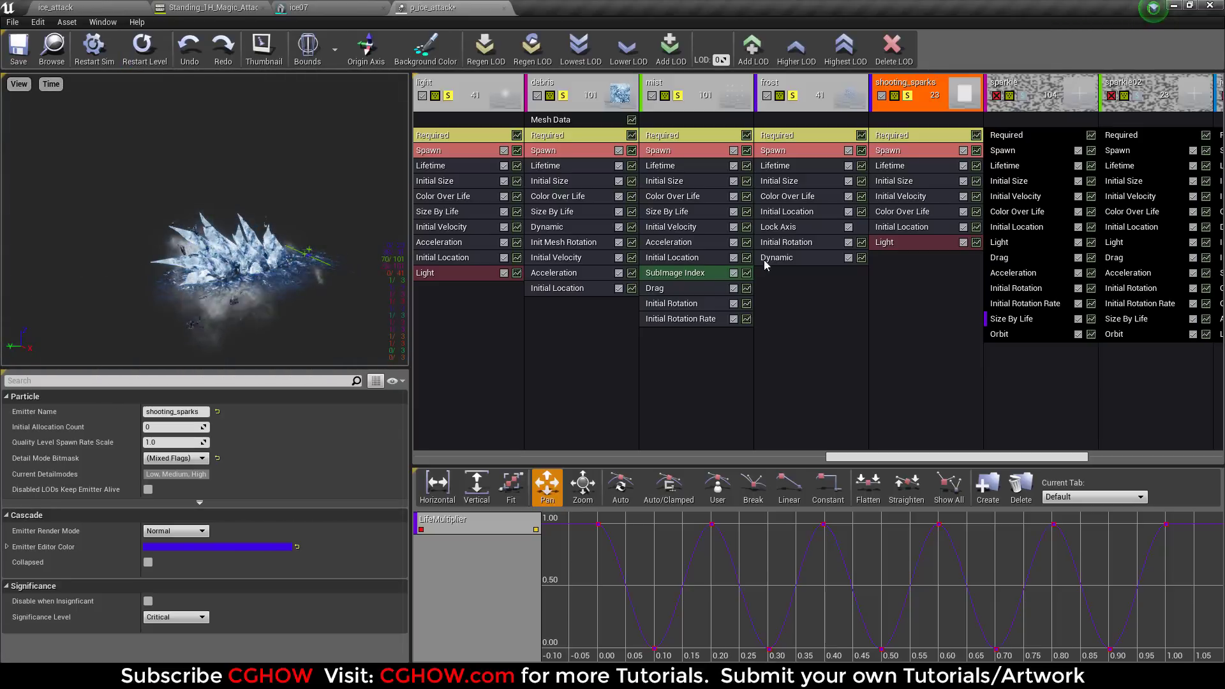
Step: Open the m_sparks01 material from the shooting_sparks emitter's Required module to examine its graph, then close it
{"action": "left_click", "coordinate": [908, 136]}
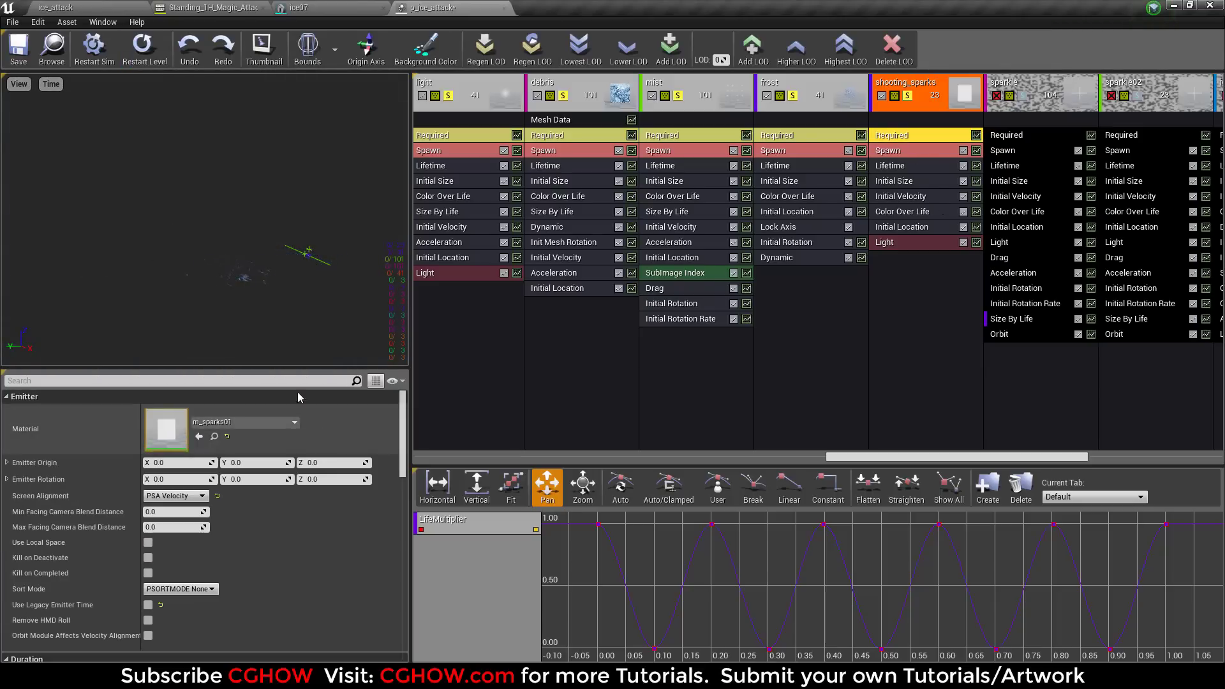
{"action": "double_click", "coordinate": [167, 431]}
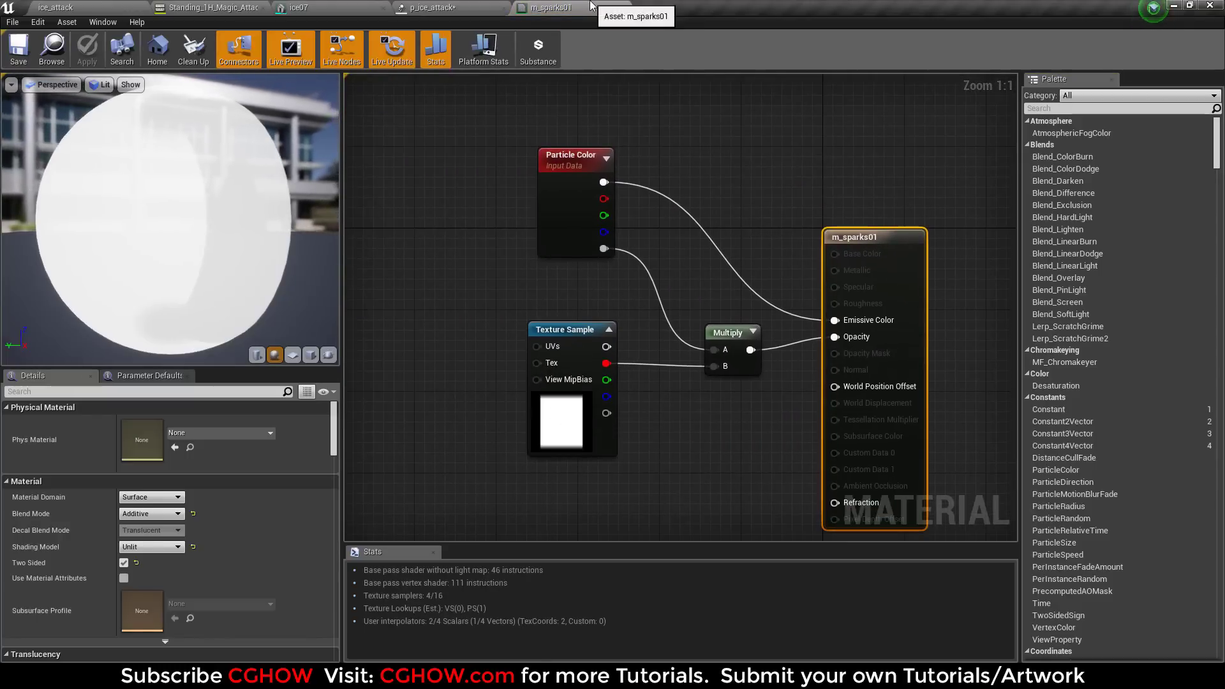
{"action": "left_click", "coordinate": [624, 7]}
Step: Examine the shooting_sparks emitter's Light module, briefly previewing the light radius, along with its screen alignment and Initial Size settings
{"action": "left_click", "coordinate": [905, 243]}
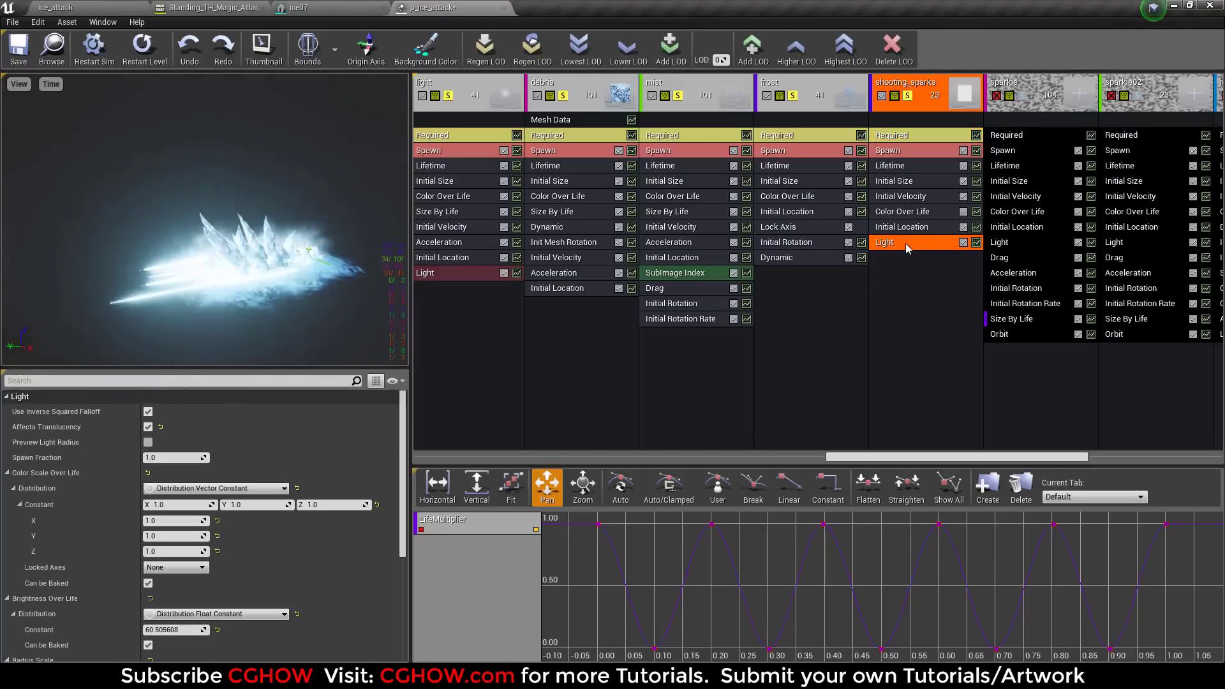
{"action": "left_click", "coordinate": [148, 442]}
{"action": "left_click", "coordinate": [148, 443]}
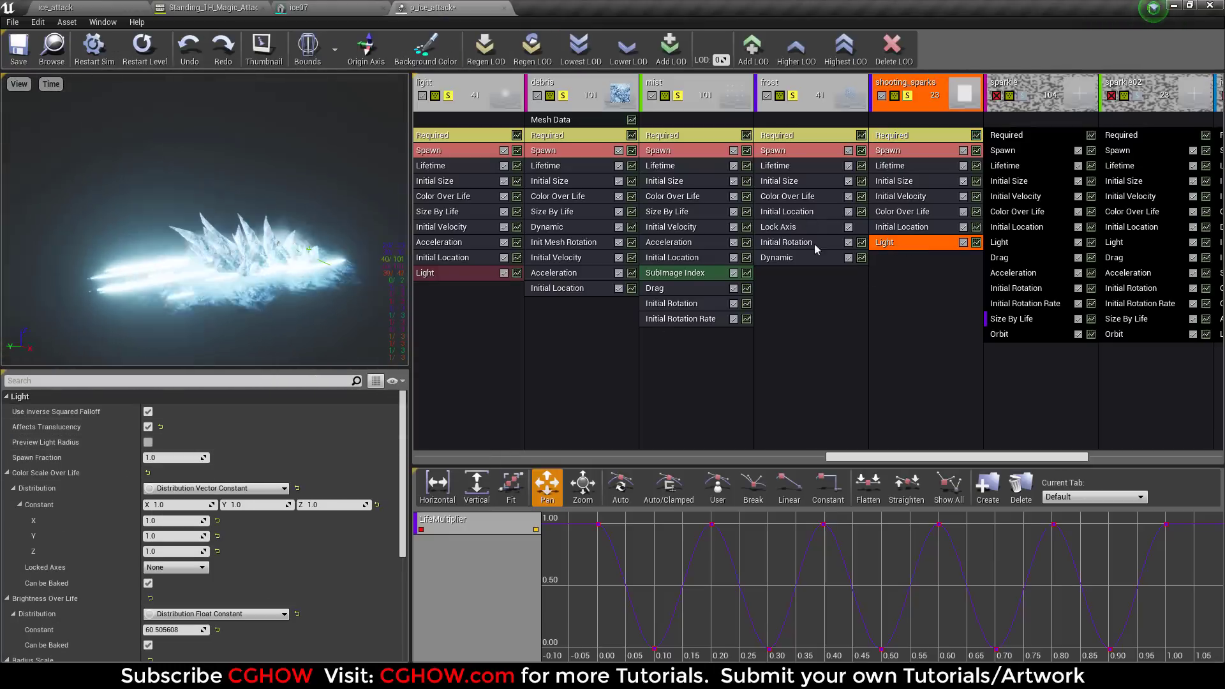
{"action": "left_click", "coordinate": [895, 136]}
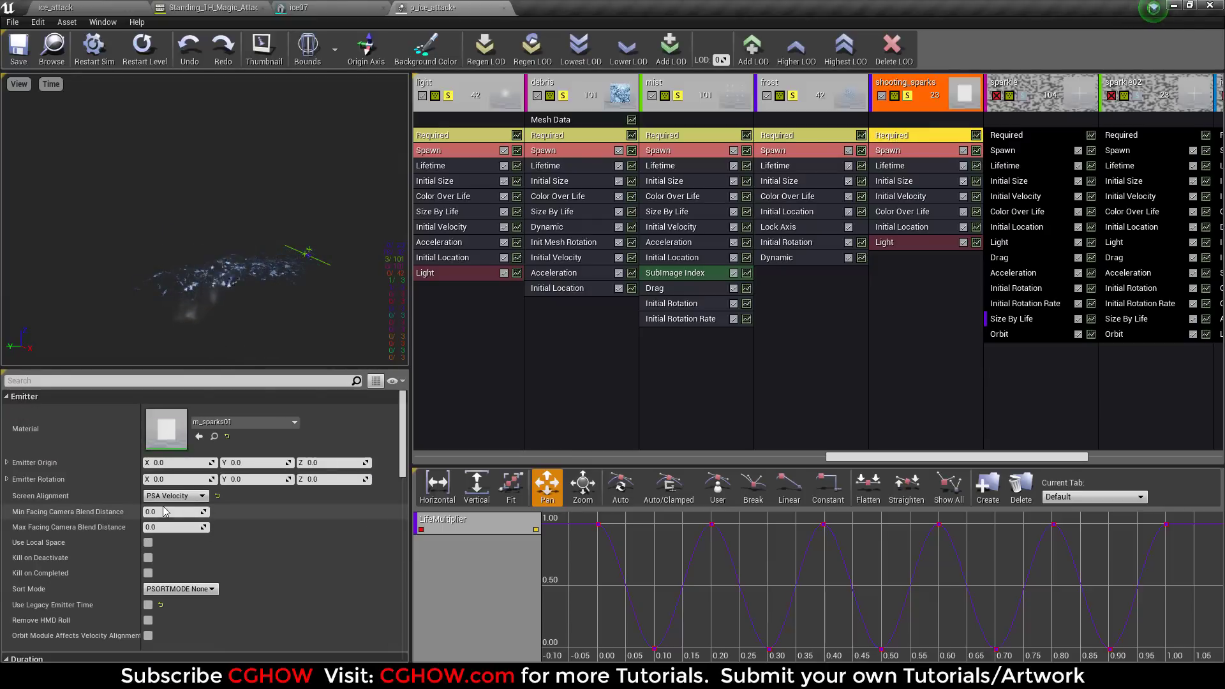
{"action": "left_click", "coordinate": [914, 183]}
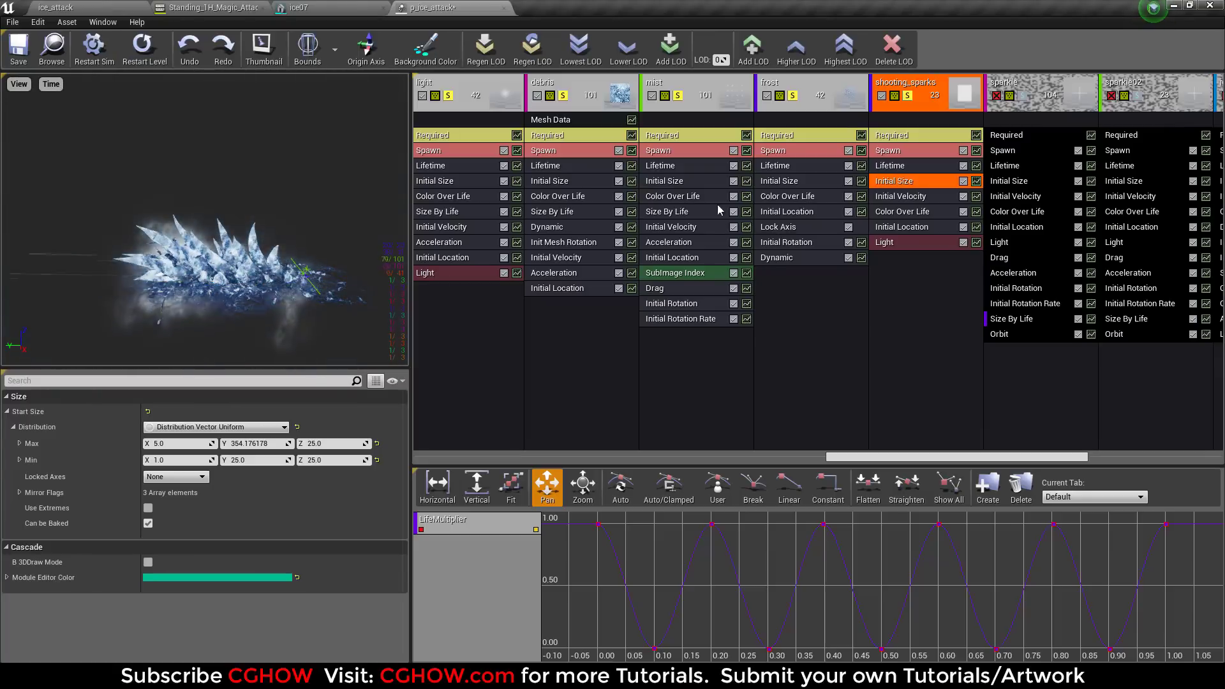
Step: Solo the sparkle emitter as well, examine its m_sparkle material and t_sparkle texture, and close both assets
{"action": "left_click_drag", "start_coordinate": [950, 458], "coordinate": [1025, 463]}
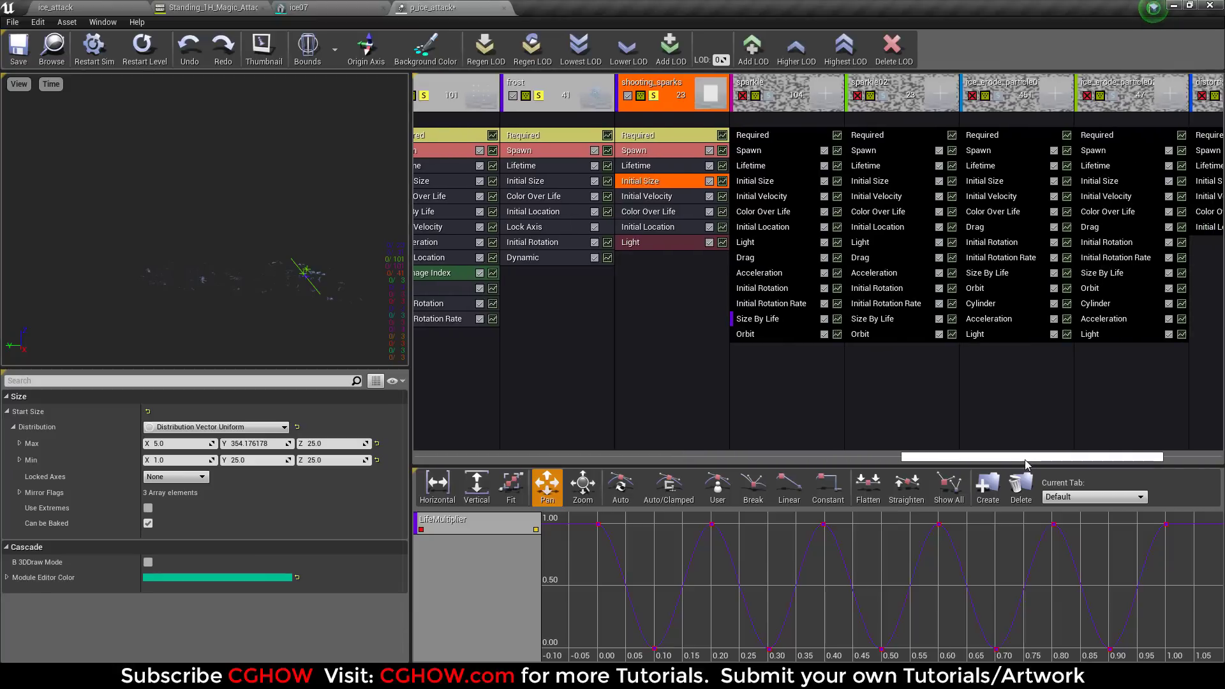
{"action": "left_click", "coordinate": [776, 107]}
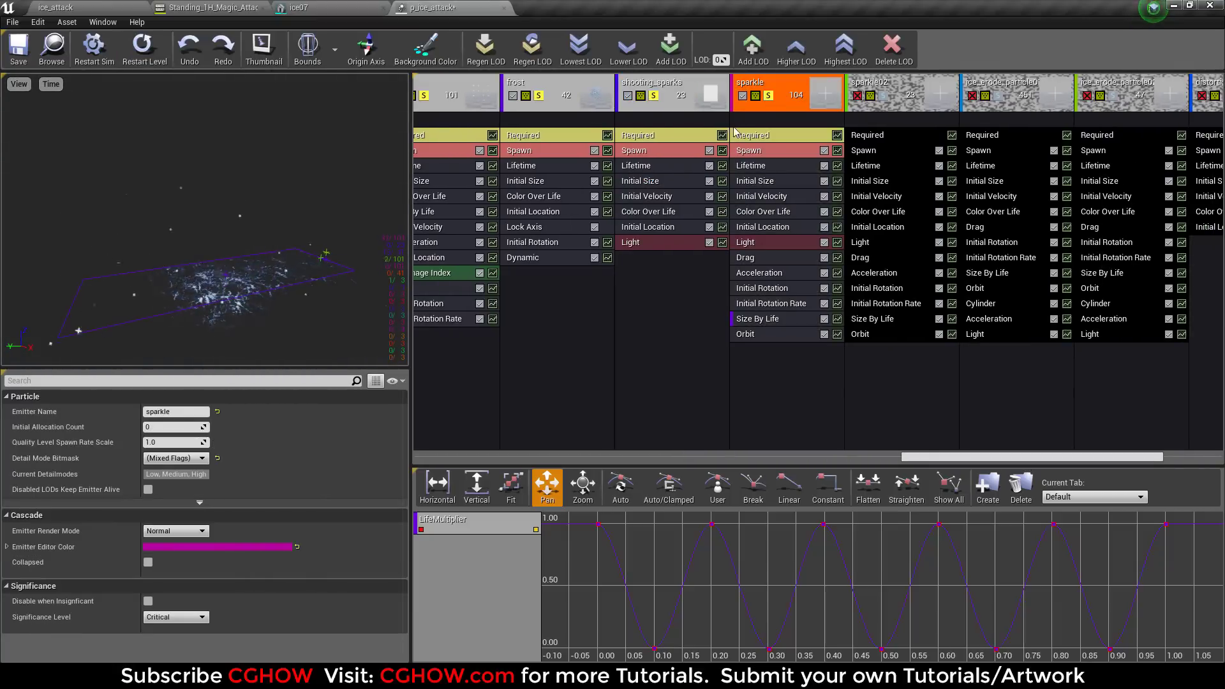
{"action": "left_click", "coordinate": [765, 141]}
{"action": "double_click", "coordinate": [167, 430]}
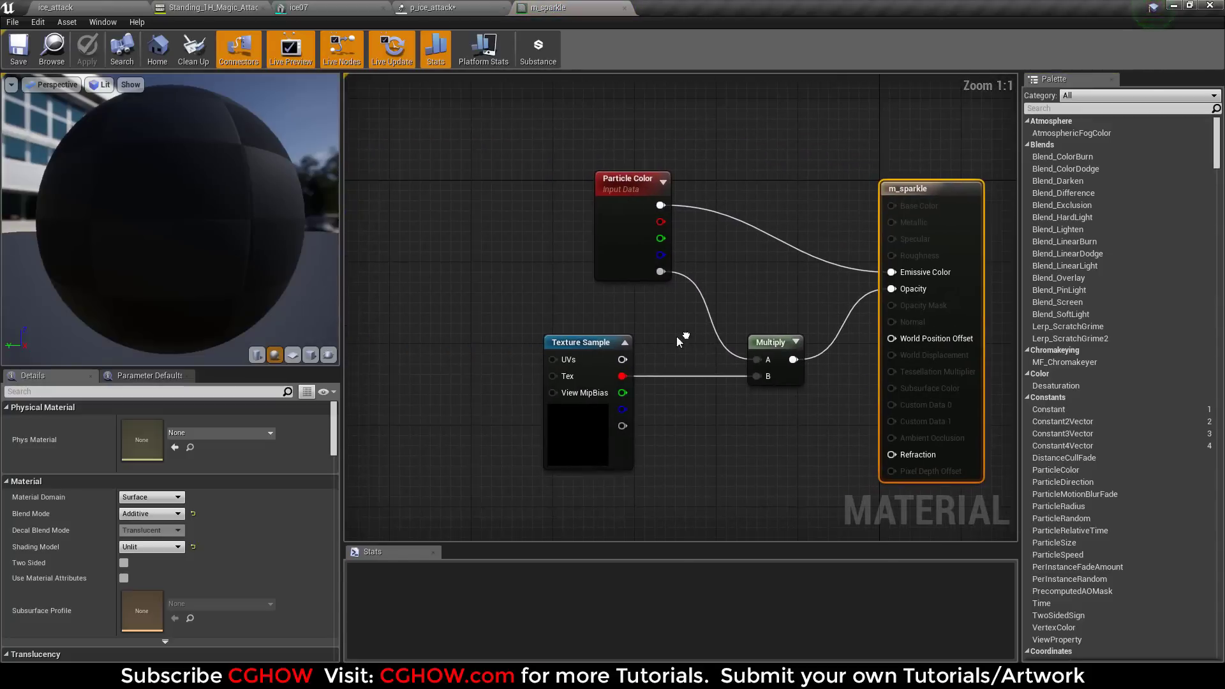
{"action": "right_click_drag", "start_coordinate": [666, 335], "coordinate": [688, 333]}
{"action": "left_click", "coordinate": [593, 438]}
{"action": "double_click", "coordinate": [159, 543]}
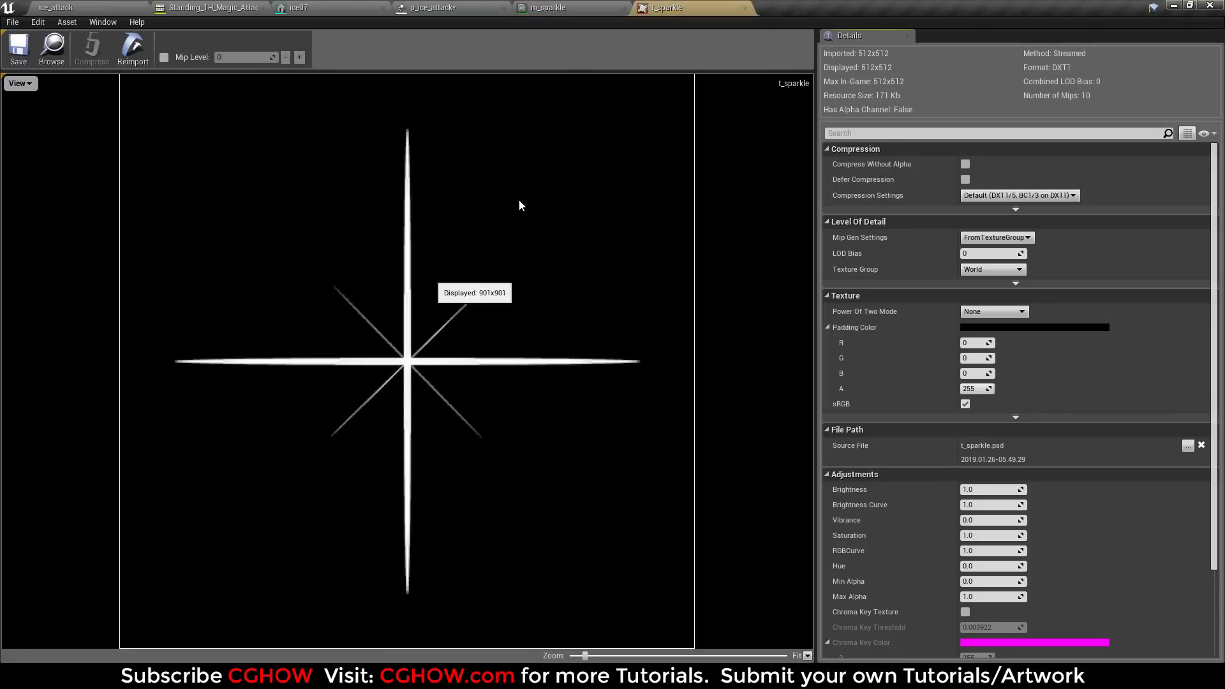
{"action": "middle_click", "coordinate": [694, 6]}
{"action": "middle_click", "coordinate": [578, 9]}
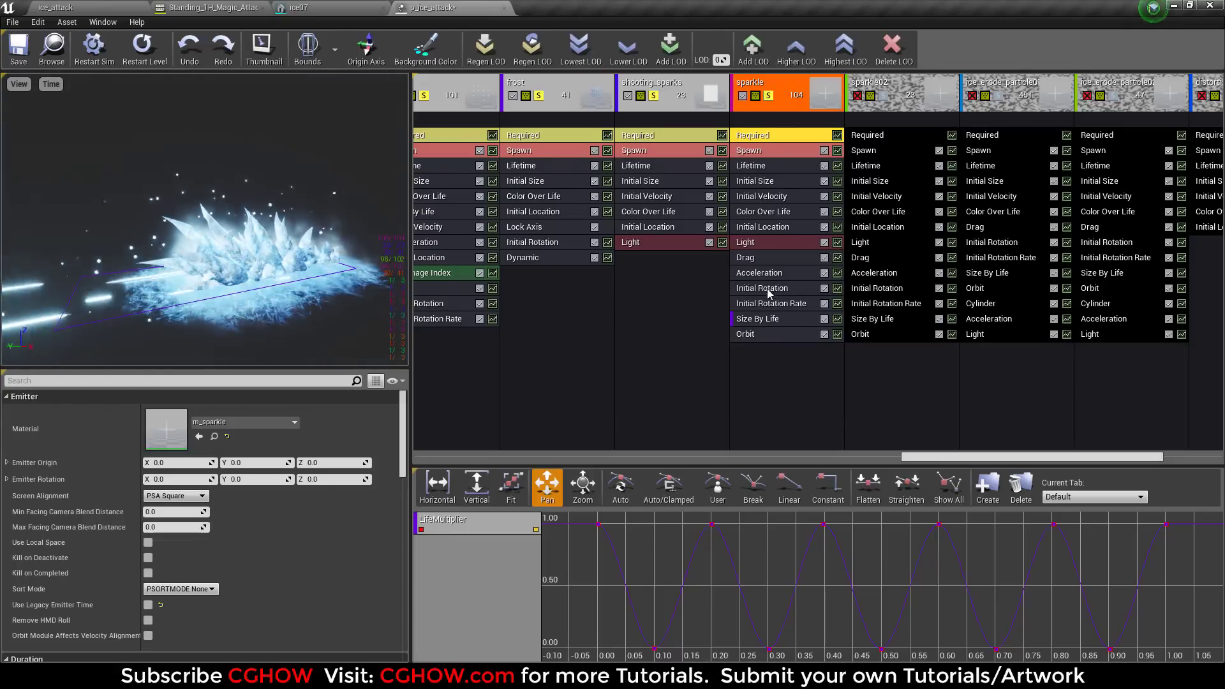
Step: Examine the sparkle emitter's Initial Location, Initial Velocity, Drag and Orbit modules, then replay the effect
{"action": "left_click", "coordinate": [770, 229]}
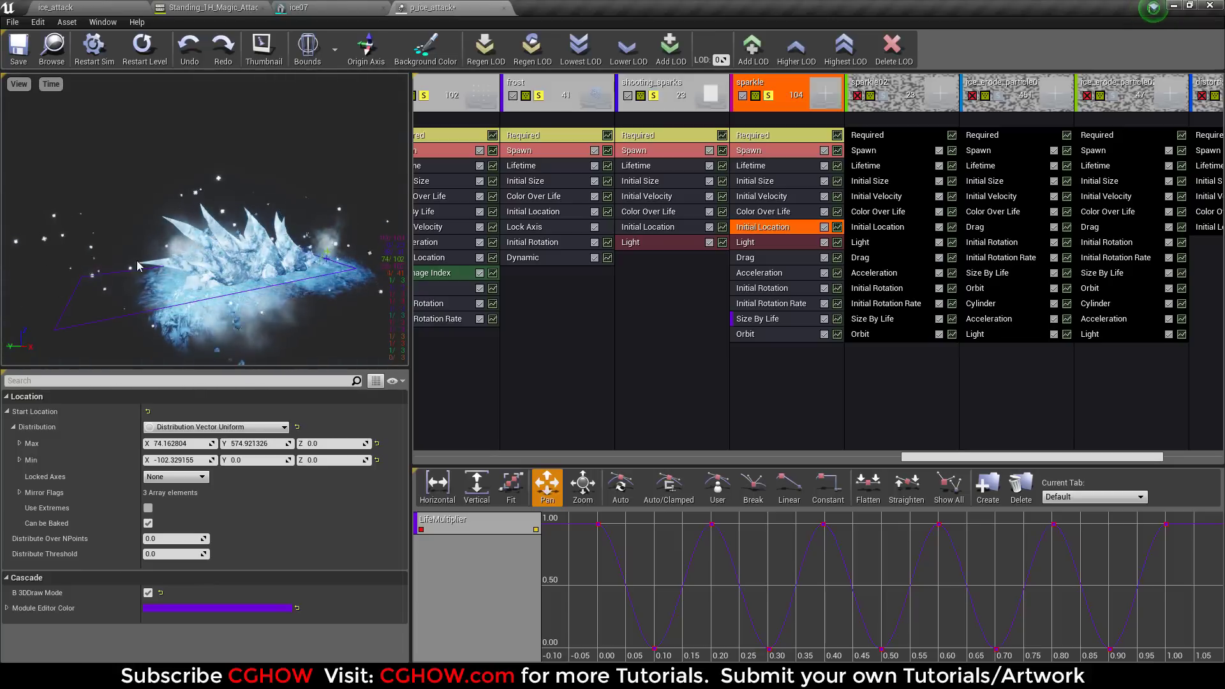
{"action": "left_click", "coordinate": [763, 197]}
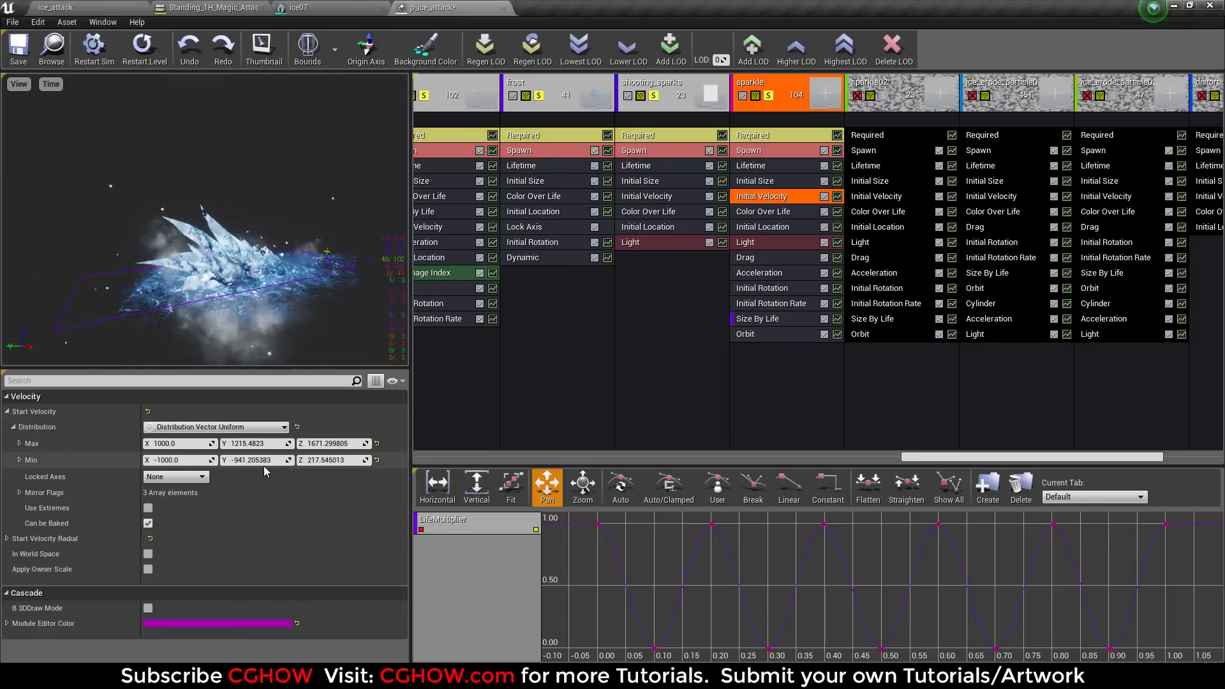
{"action": "left_click", "coordinate": [746, 257]}
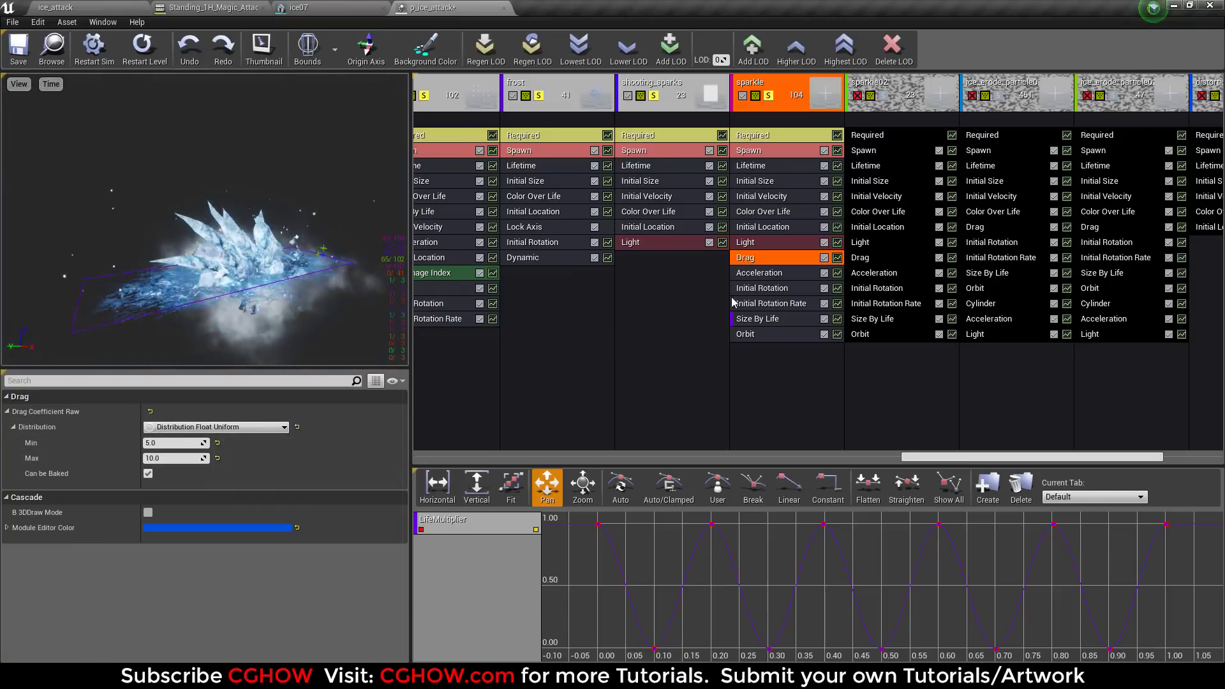
{"action": "left_click", "coordinate": [771, 336]}
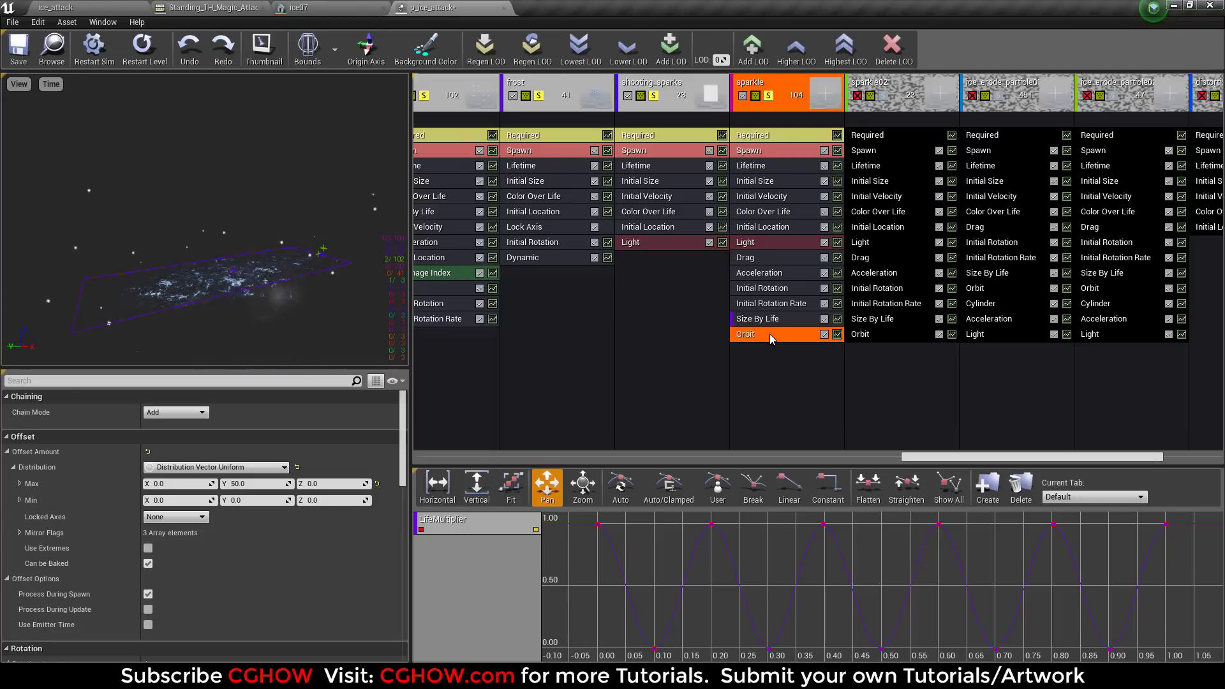
{"action": "left_click", "coordinate": [139, 57]}
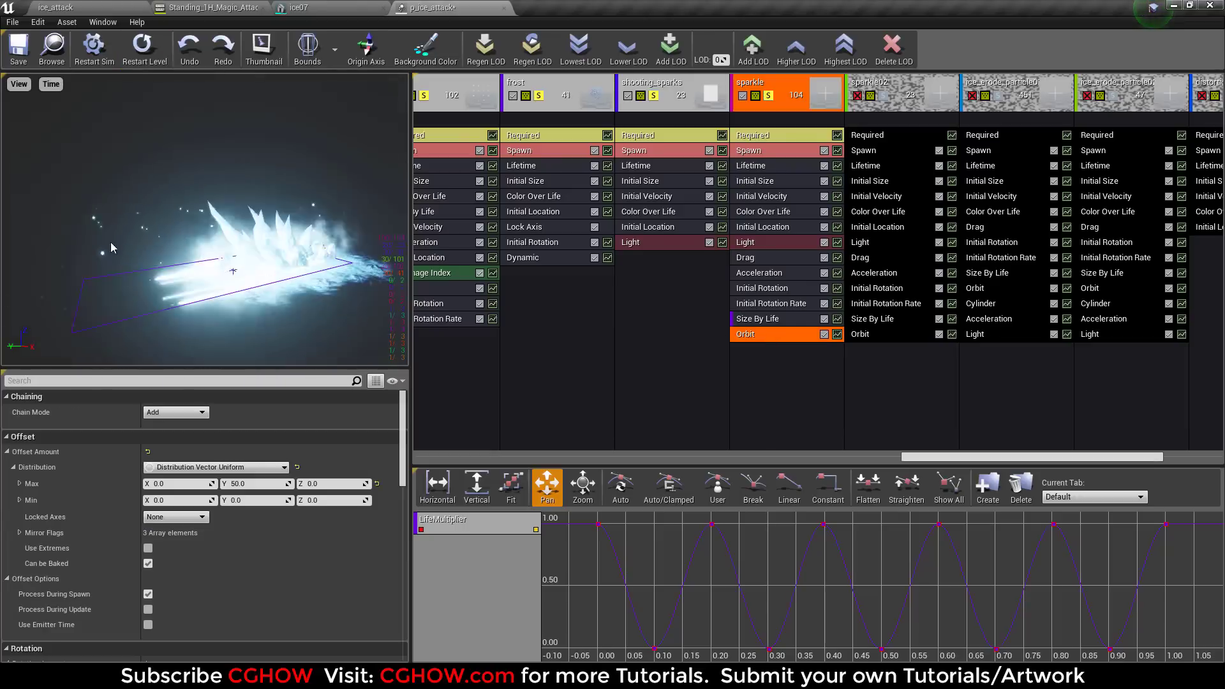
Step: Save the p_ice_attack particle system and view the sparkle emitter alone with its Orbit module's settings
{"action": "left_click", "coordinate": [28, 50]}
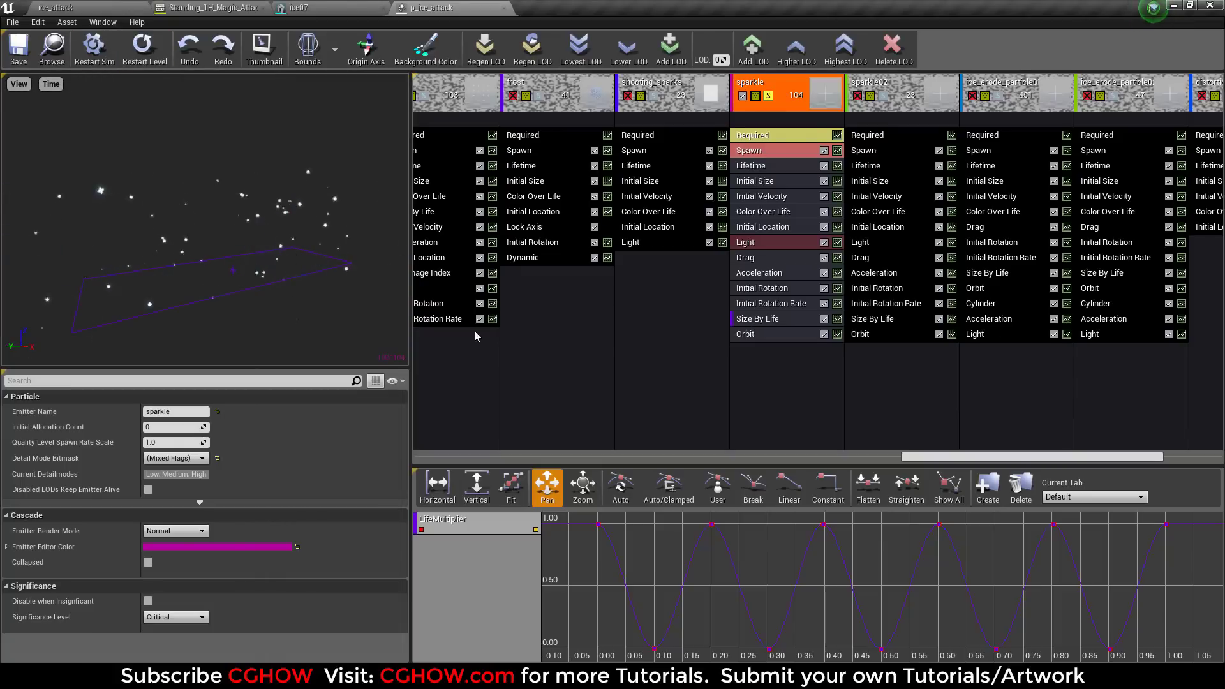
{"action": "left_click", "coordinate": [765, 335]}
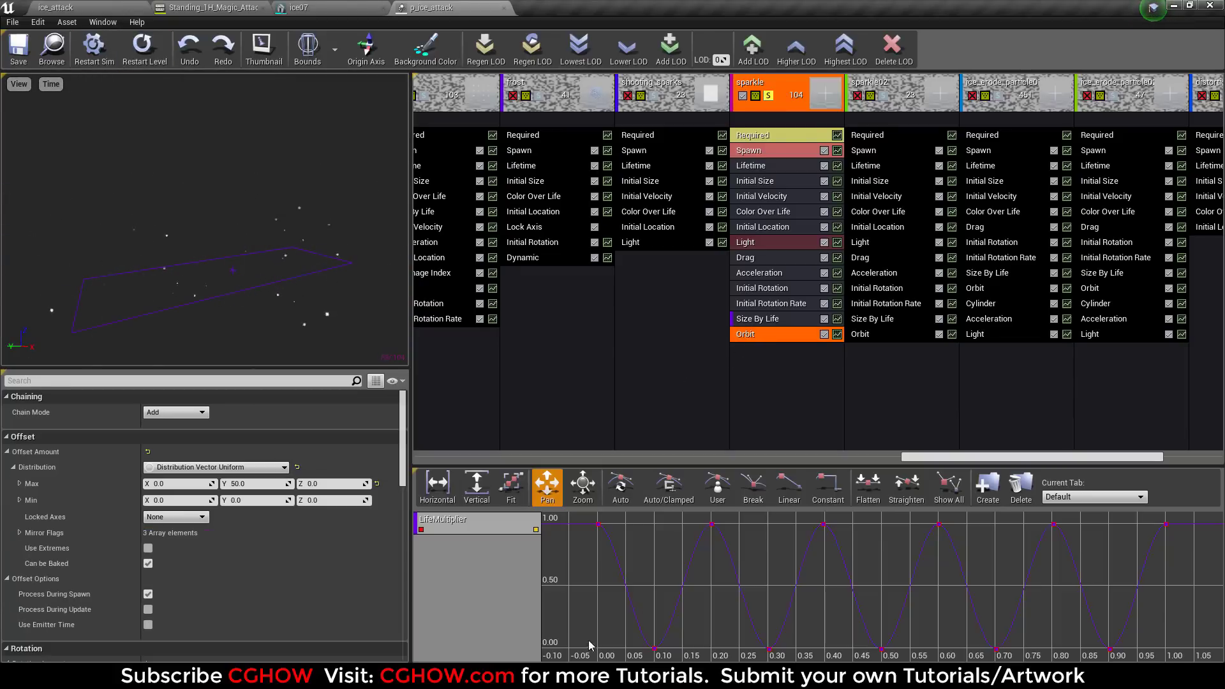
Step: Switch the solo from sparkle to sparkle02 to view it alone, then end the solo so all emitters play
{"action": "left_click", "coordinate": [769, 96]}
{"action": "left_click", "coordinate": [883, 96]}
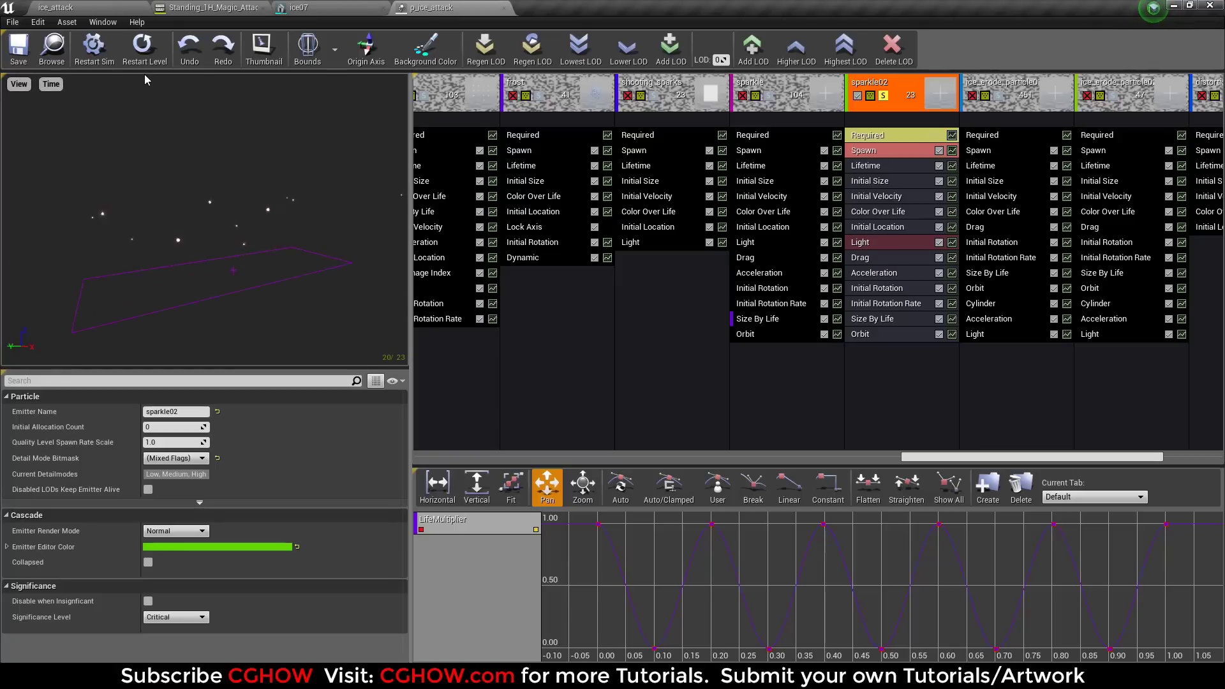
{"action": "left_click", "coordinate": [884, 97]}
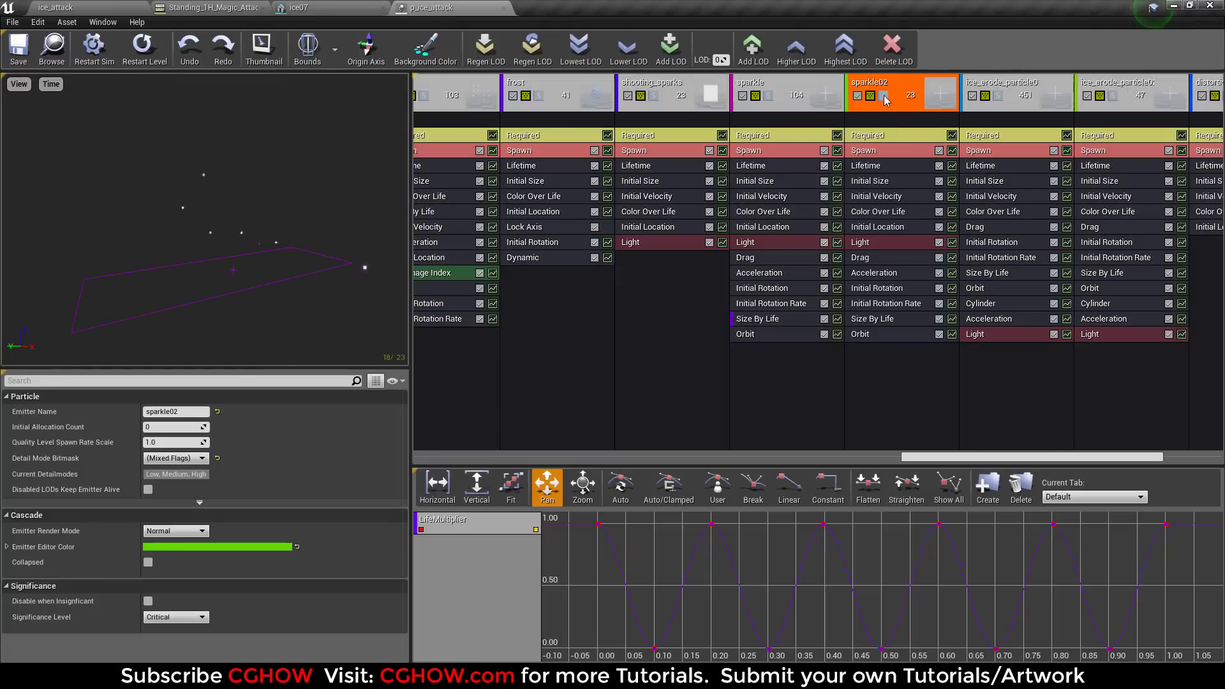
Step: Solo the ice_erode_particle01 emitter, replay the effect, and examine the Start Location constant curve of its Cylinder module
{"action": "left_click", "coordinate": [998, 96]}
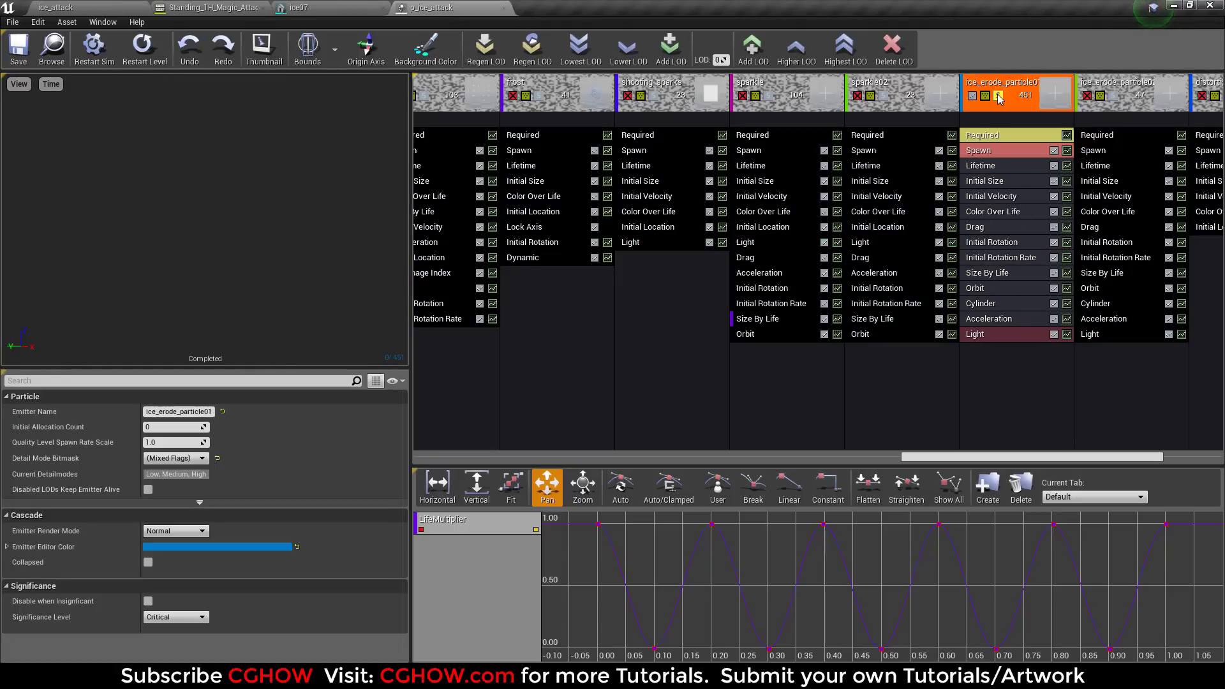
{"action": "left_click", "coordinate": [145, 59]}
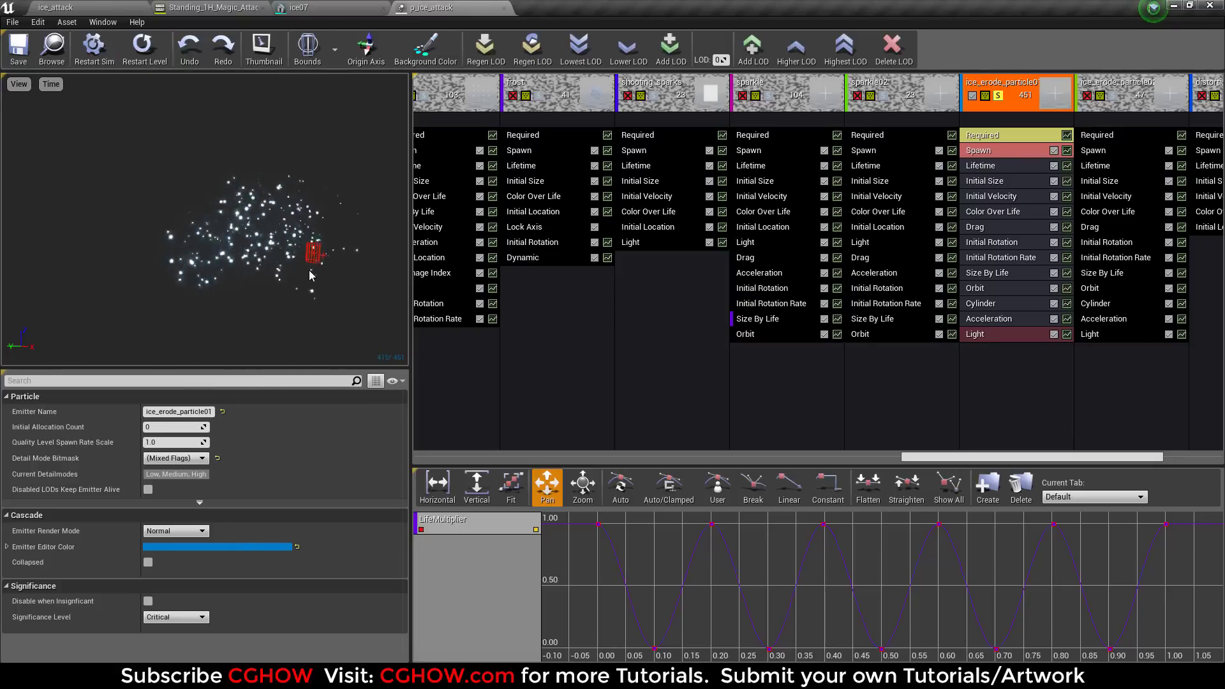
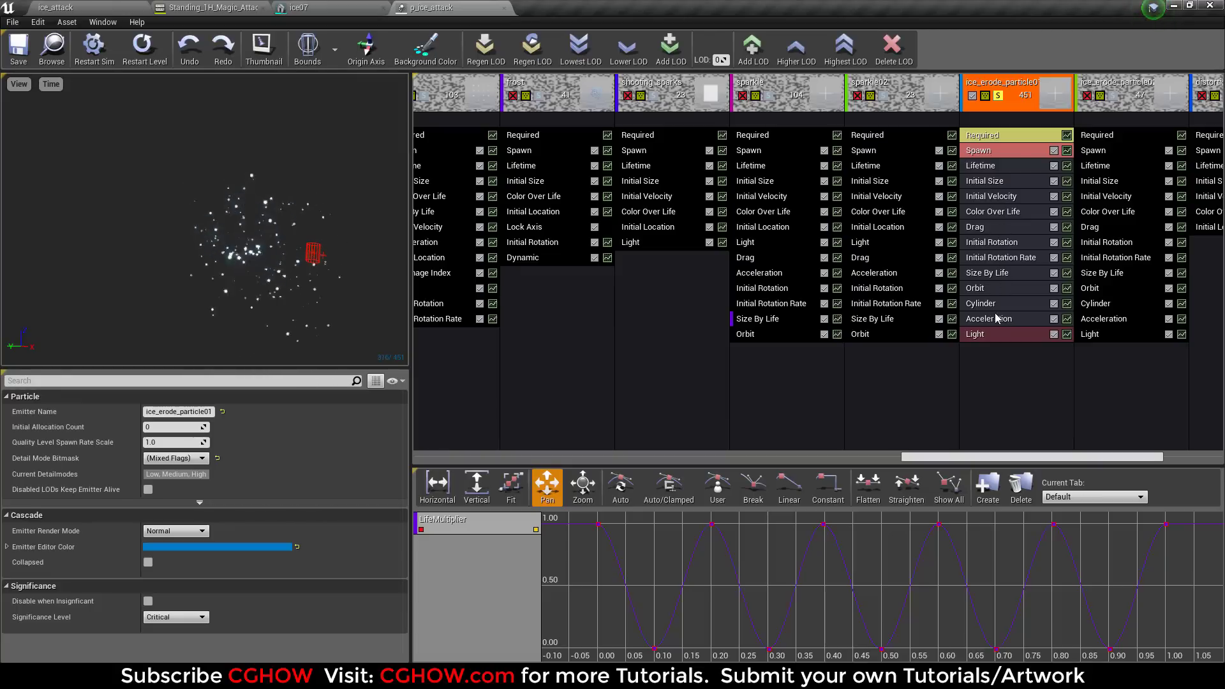
{"action": "left_click", "coordinate": [994, 304]}
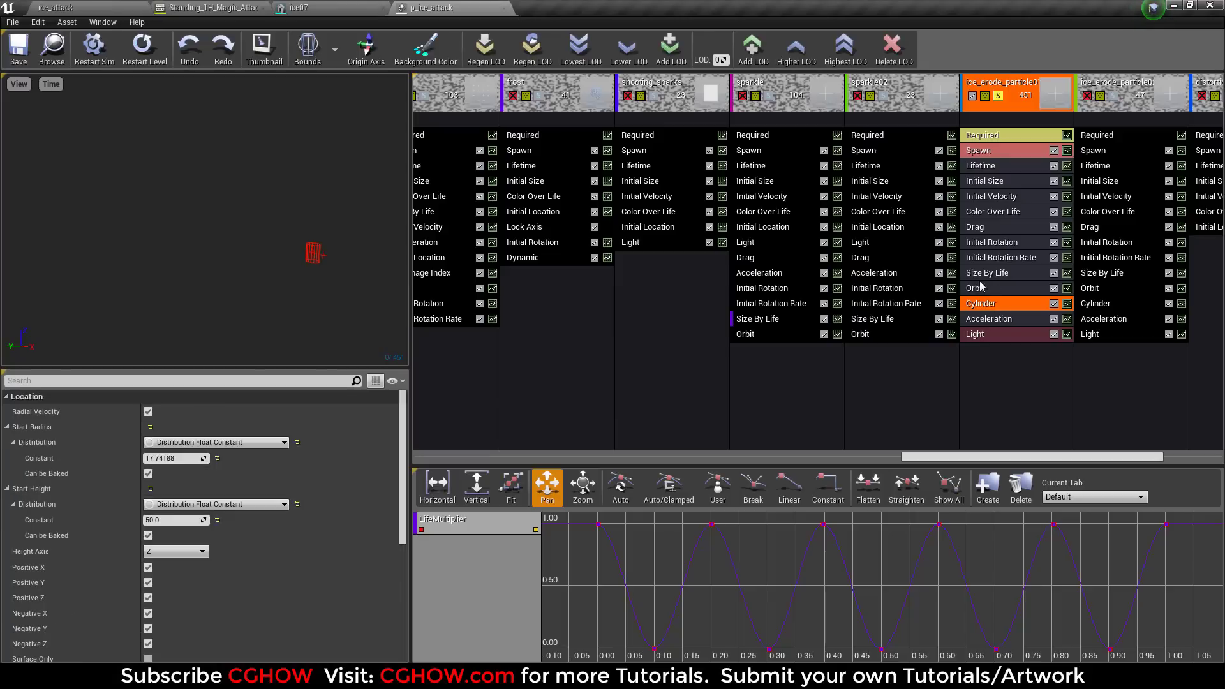
{"action": "scroll", "coordinate": [265, 509], "scroll_direction": "down", "scroll_amount": 5}
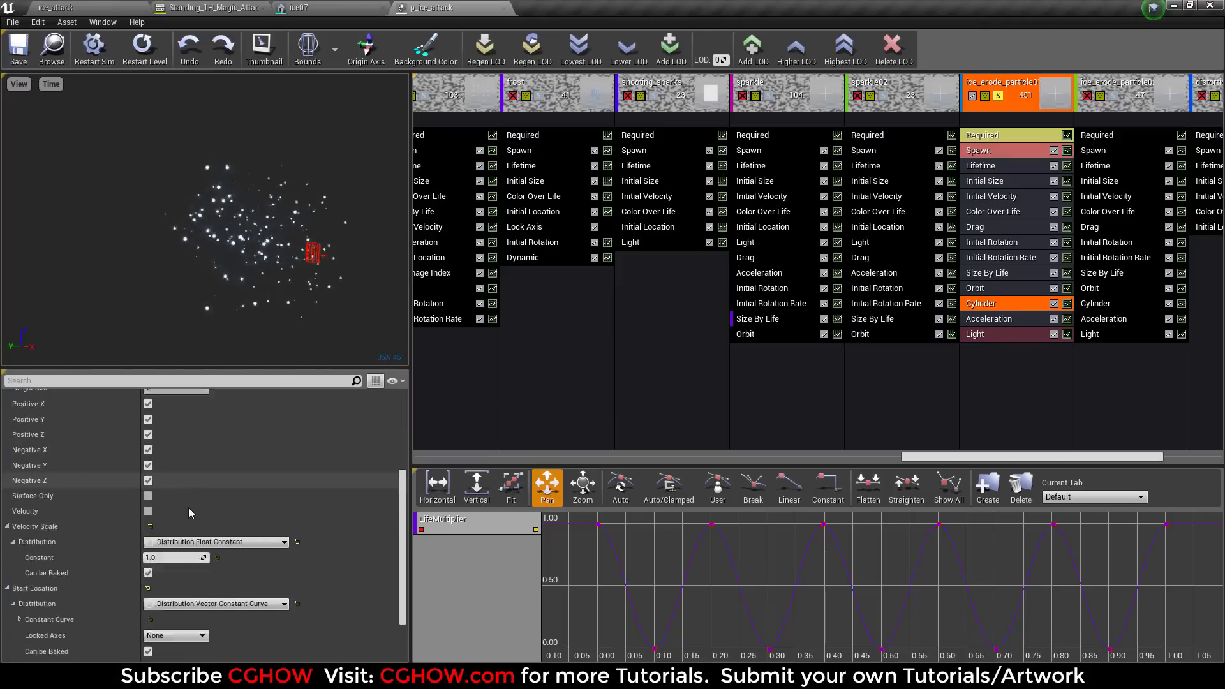
{"action": "left_click", "coordinate": [21, 561], "text": "shift"}
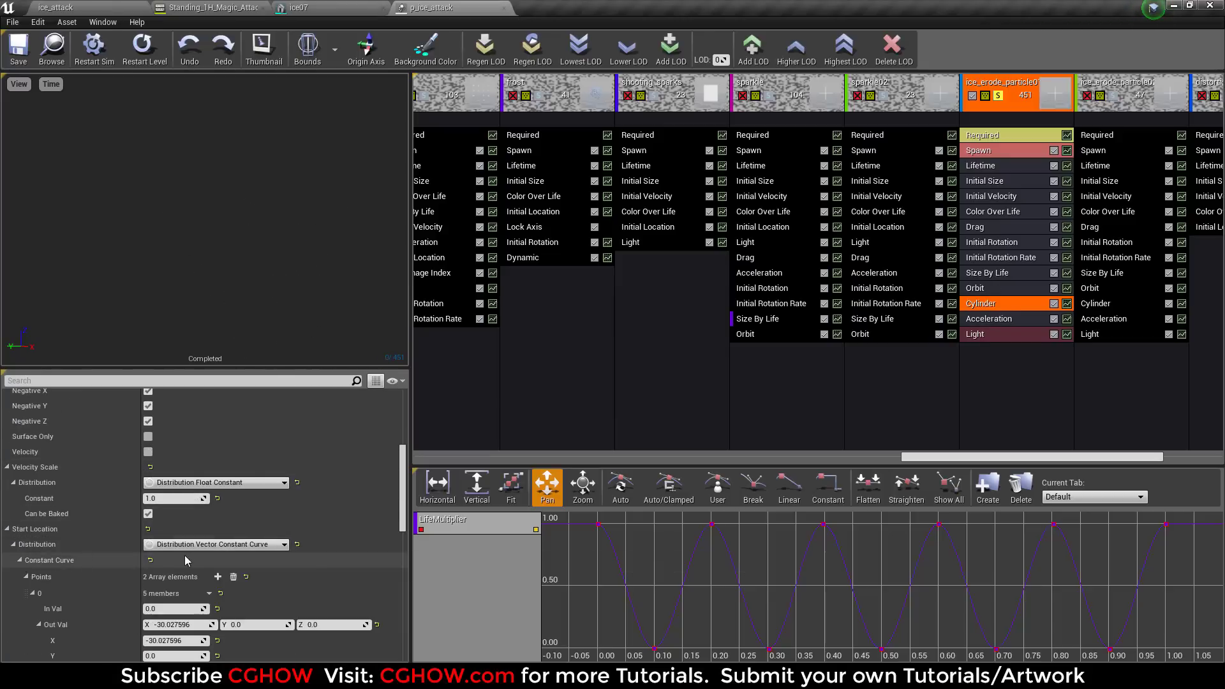
{"action": "scroll", "coordinate": [186, 559], "scroll_direction": "down", "scroll_amount": 3}
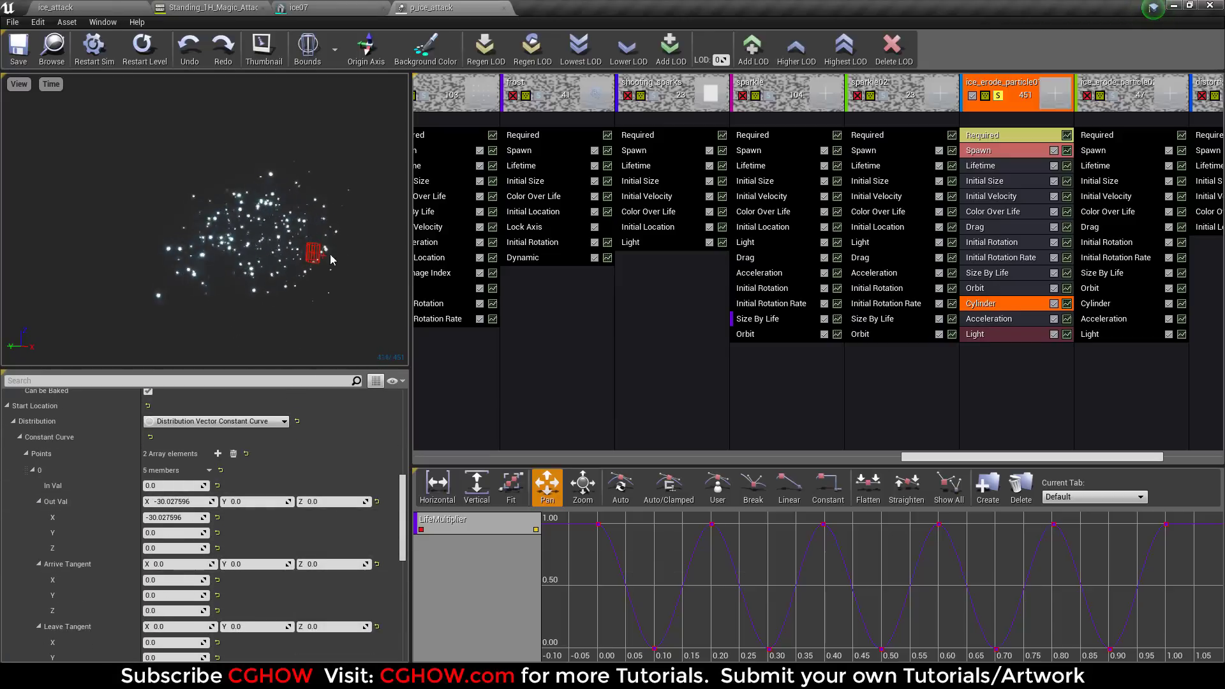
{"action": "scroll", "coordinate": [255, 520], "scroll_direction": "down", "scroll_amount": 2}
{"action": "scroll", "coordinate": [255, 520], "scroll_direction": "down", "scroll_amount": 3}
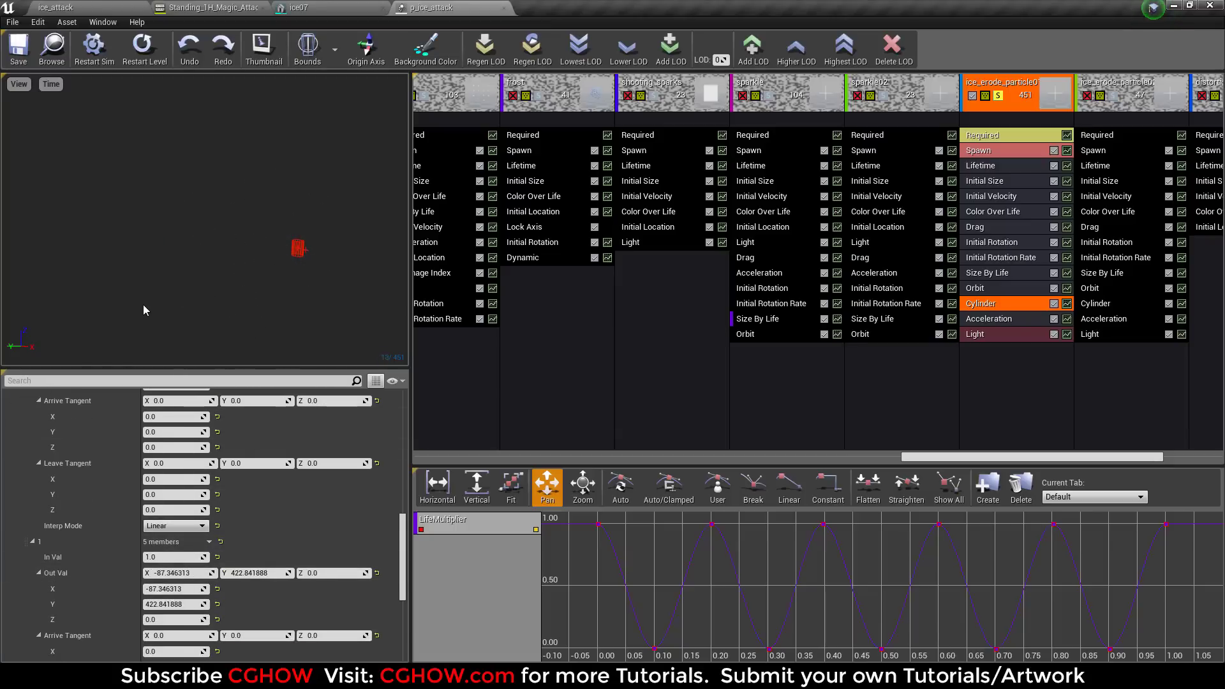
Step: Add the icicle emitters ice01 through ice06 to the solo, alongside ice_erode_particle01
{"action": "left_click_drag", "start_coordinate": [916, 457], "coordinate": [453, 457]}
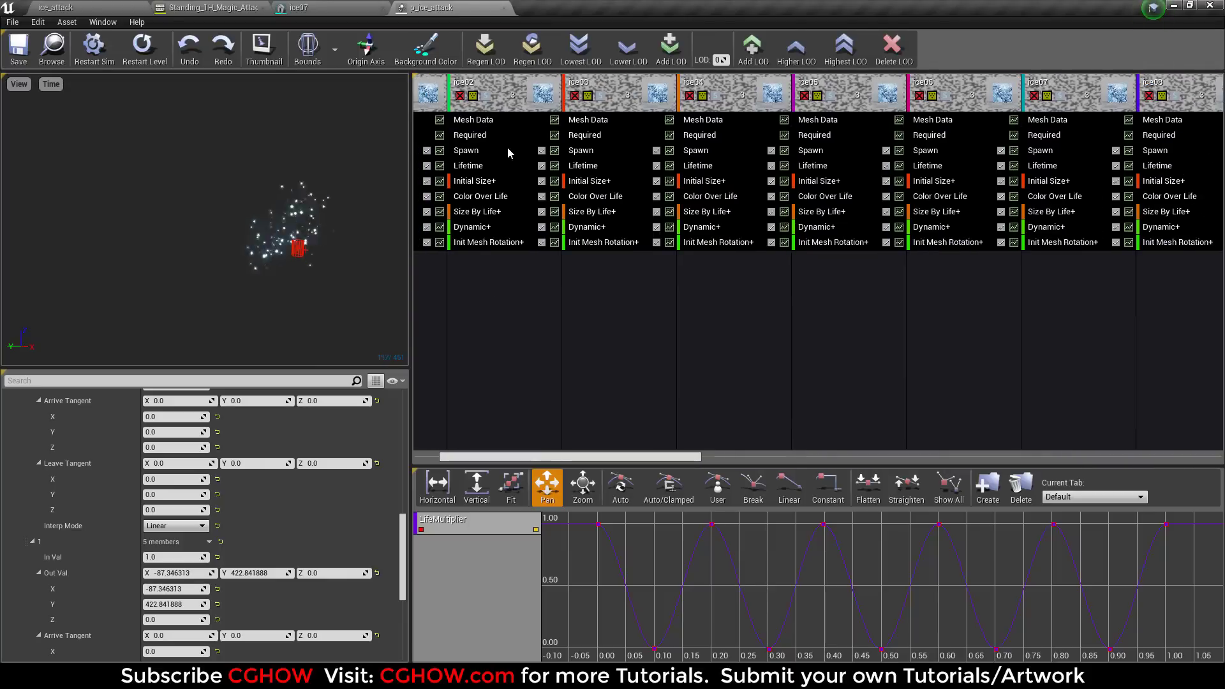
{"action": "left_click_drag", "start_coordinate": [574, 457], "coordinate": [549, 457]}
{"action": "left_click", "coordinate": [453, 100]}
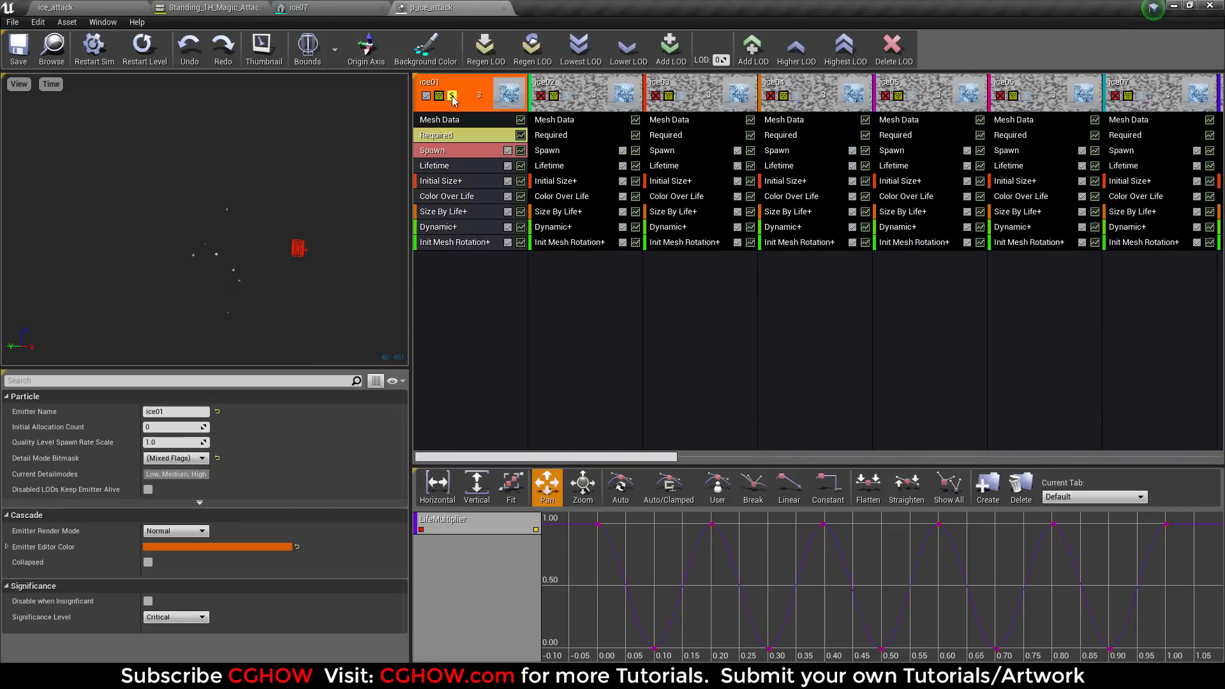
{"action": "left_click", "coordinate": [541, 95]}
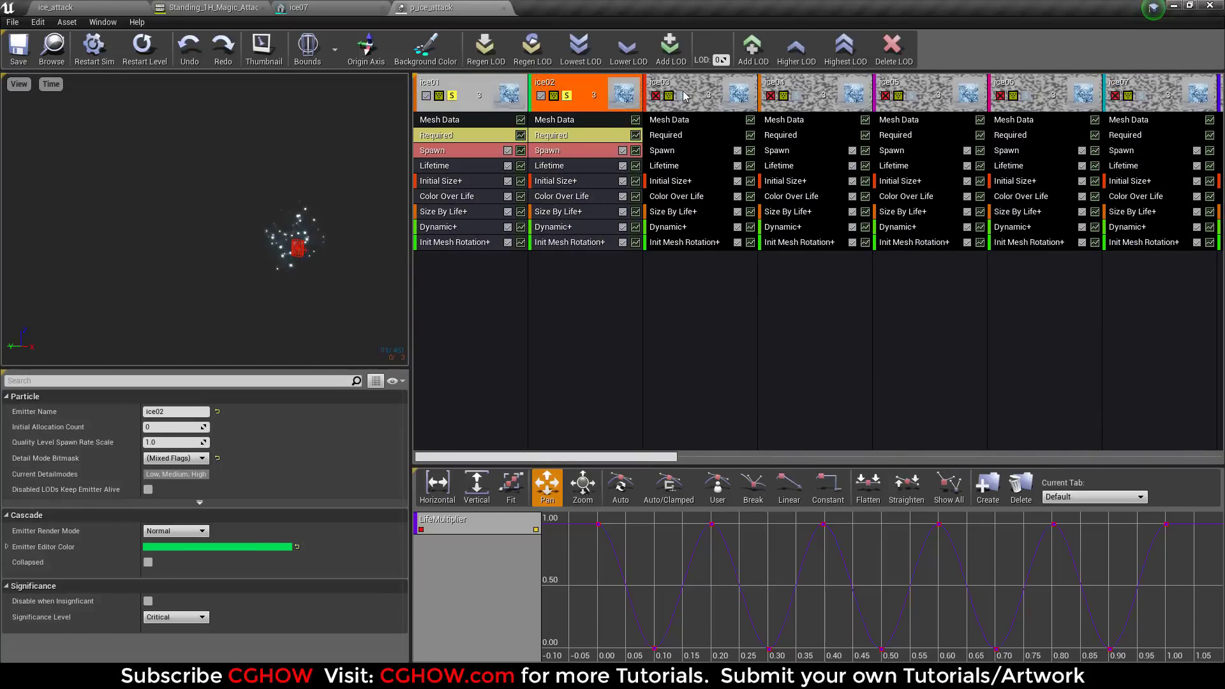
{"action": "left_click", "coordinate": [655, 95]}
{"action": "left_click", "coordinate": [771, 95]}
{"action": "left_click", "coordinate": [885, 96]}
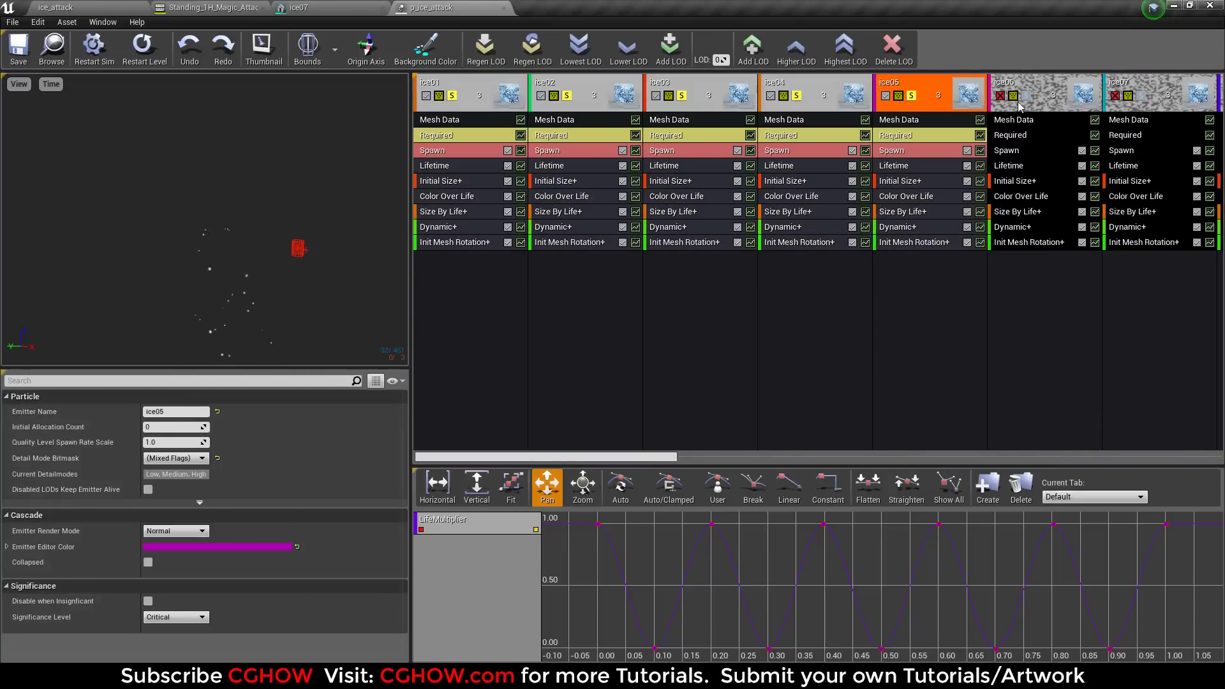
{"action": "left_click", "coordinate": [1001, 95]}
Step: Extend the solo to the remaining icicle emitters ice07 through ice012 and watch them with the eroding particles
{"action": "left_click_drag", "start_coordinate": [652, 457], "coordinate": [816, 456]}
{"action": "left_click", "coordinate": [596, 95]}
{"action": "left_click", "coordinate": [710, 96]}
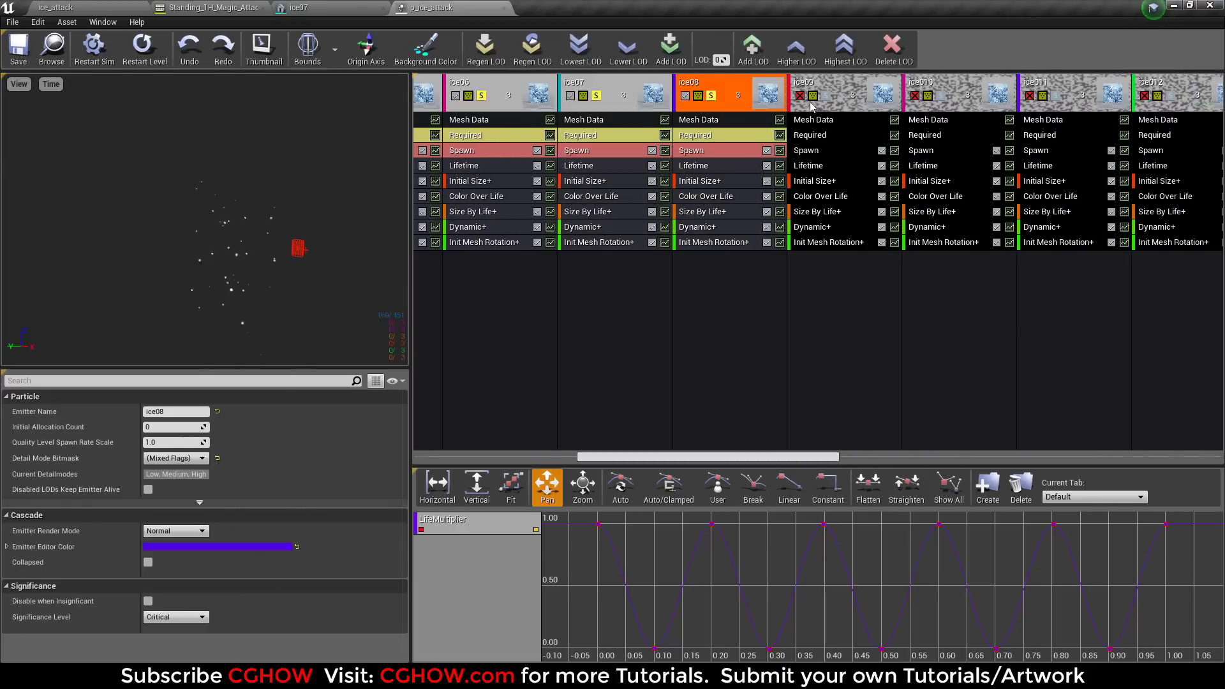
{"action": "left_click", "coordinate": [825, 97]}
{"action": "left_click", "coordinate": [942, 97]}
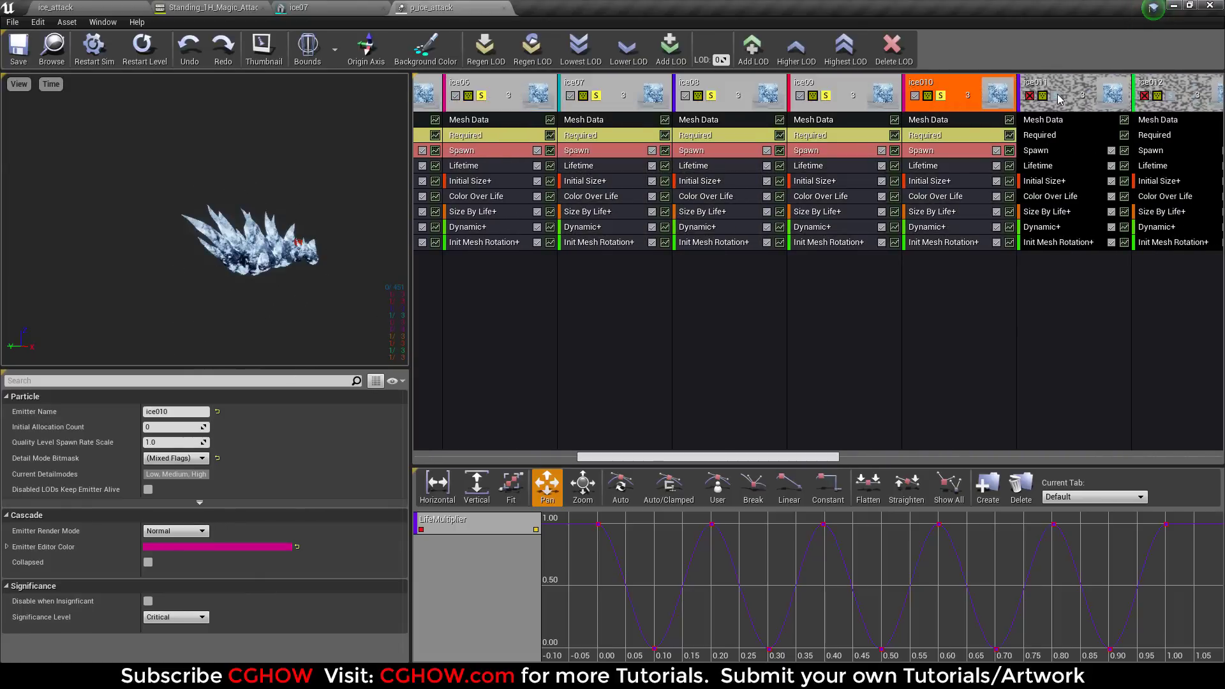
{"action": "left_click", "coordinate": [1057, 97]}
{"action": "left_click", "coordinate": [1170, 97]}
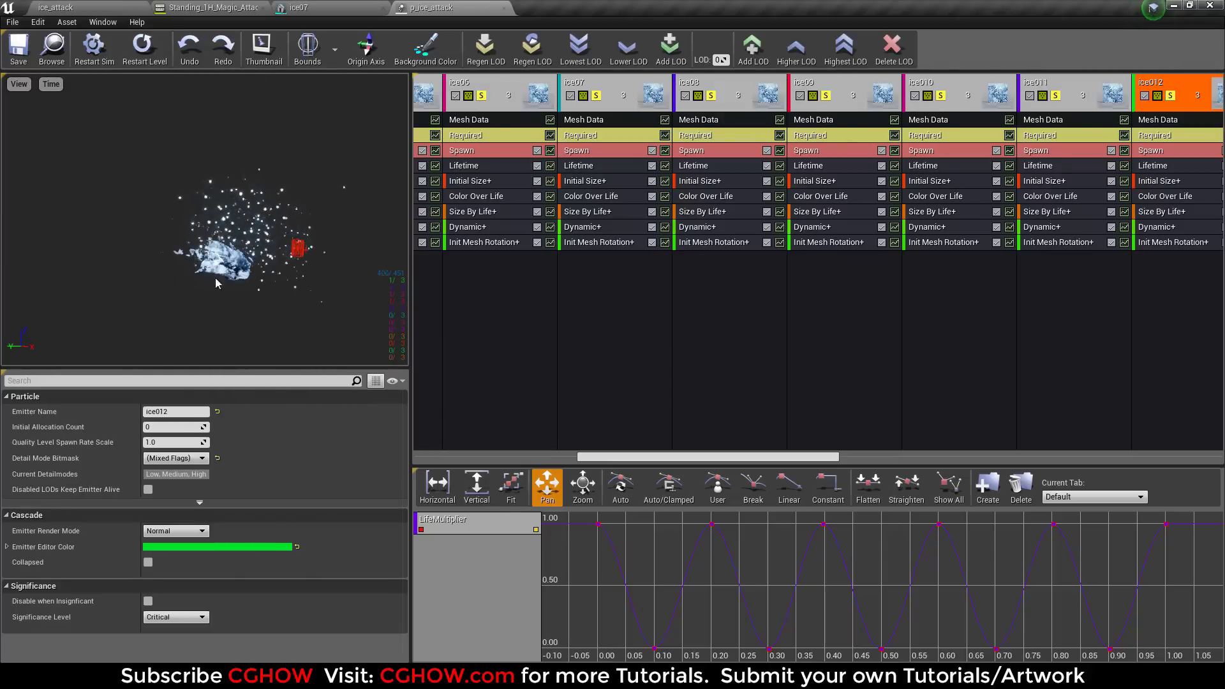
Step: Save the particle system, view the light emitter alone, and end its solo
{"action": "left_click_drag", "start_coordinate": [697, 457], "coordinate": [877, 469]}
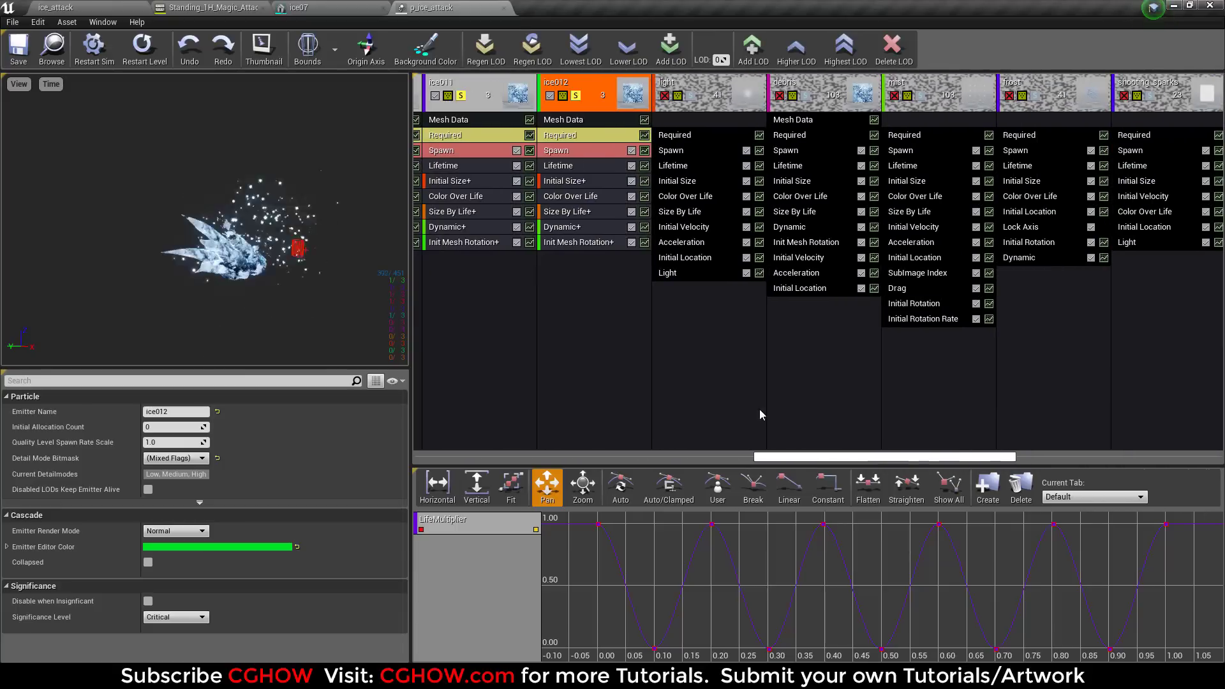
{"action": "key", "text": "ctrl+s"}
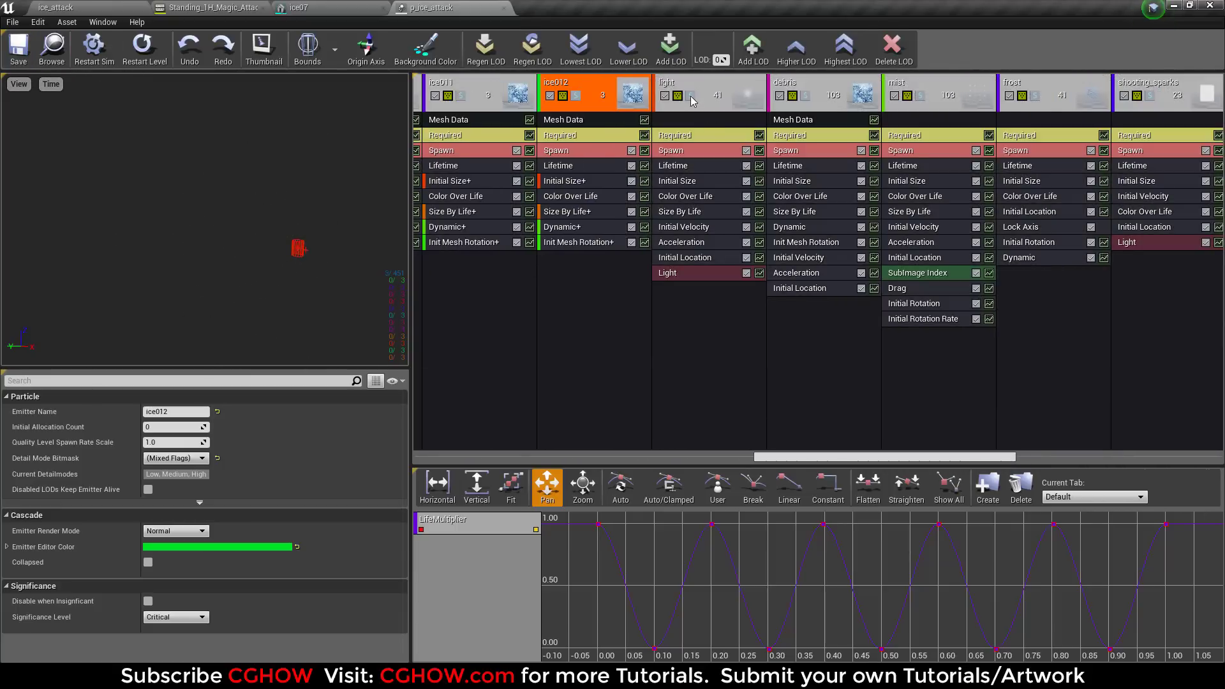
{"action": "left_click", "coordinate": [691, 96]}
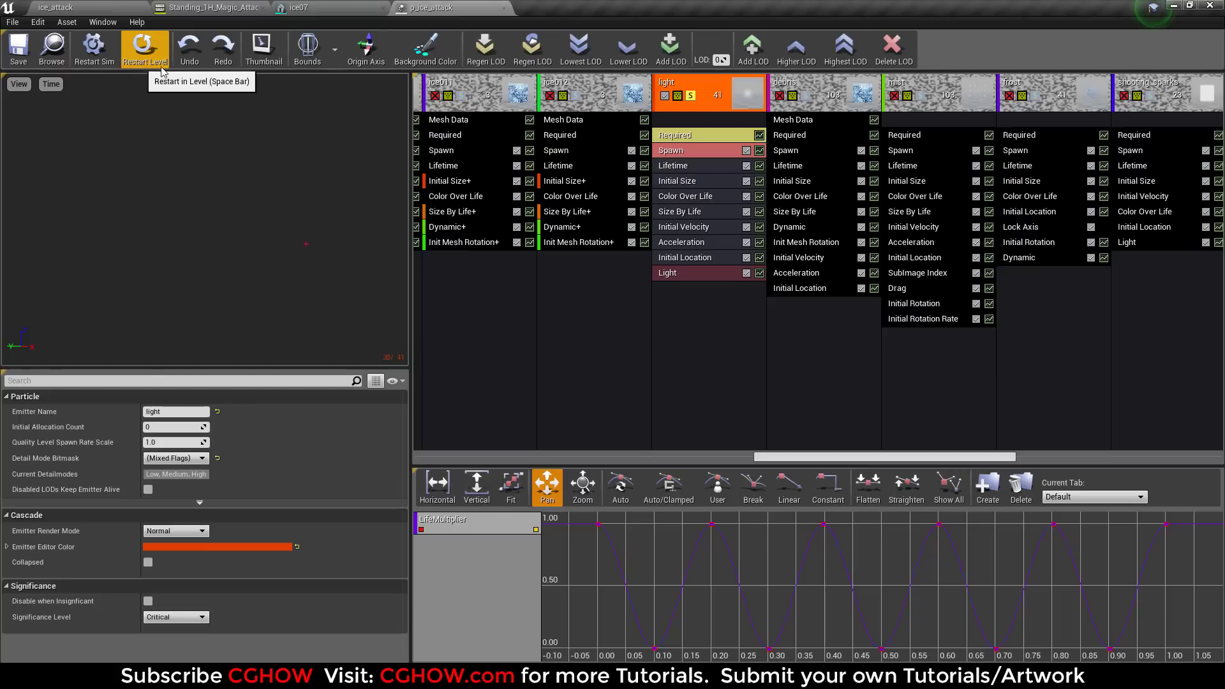
{"action": "left_click", "coordinate": [691, 97]}
Step: View ice_erode_particle01 and ice_erode_particle02 alone one after the other, ending each solo
{"action": "left_click_drag", "start_coordinate": [965, 465], "coordinate": [1165, 455]}
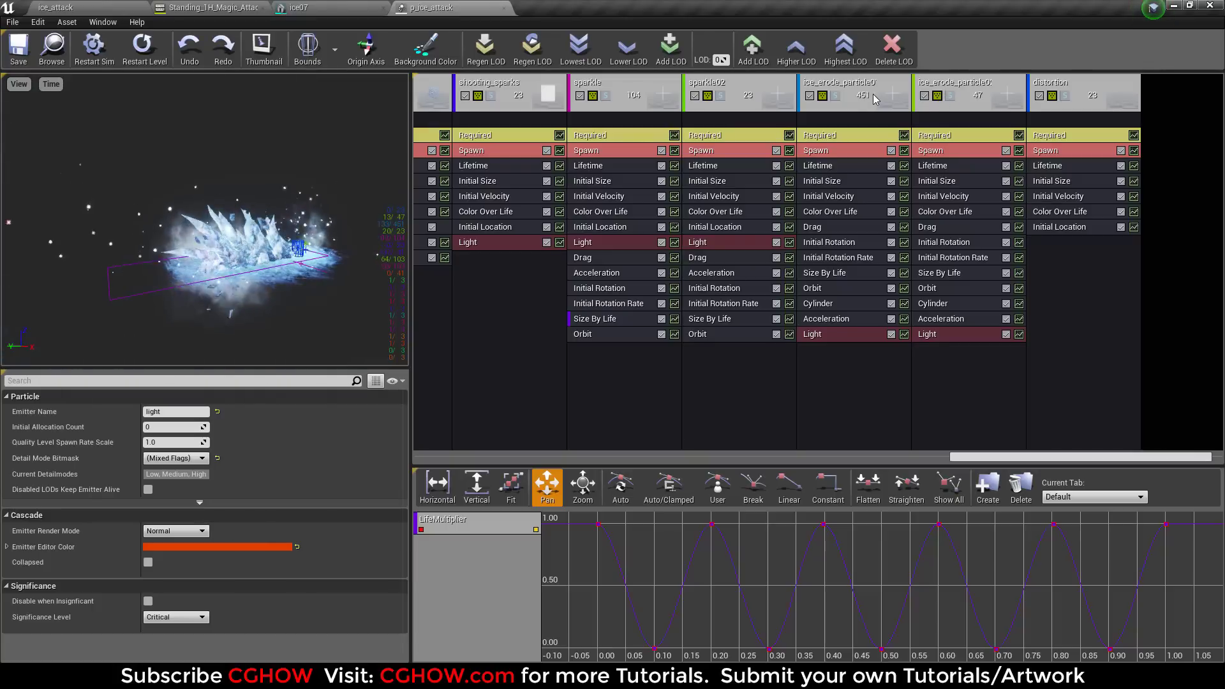
{"action": "left_click", "coordinate": [835, 96]}
{"action": "left_click", "coordinate": [144, 51]}
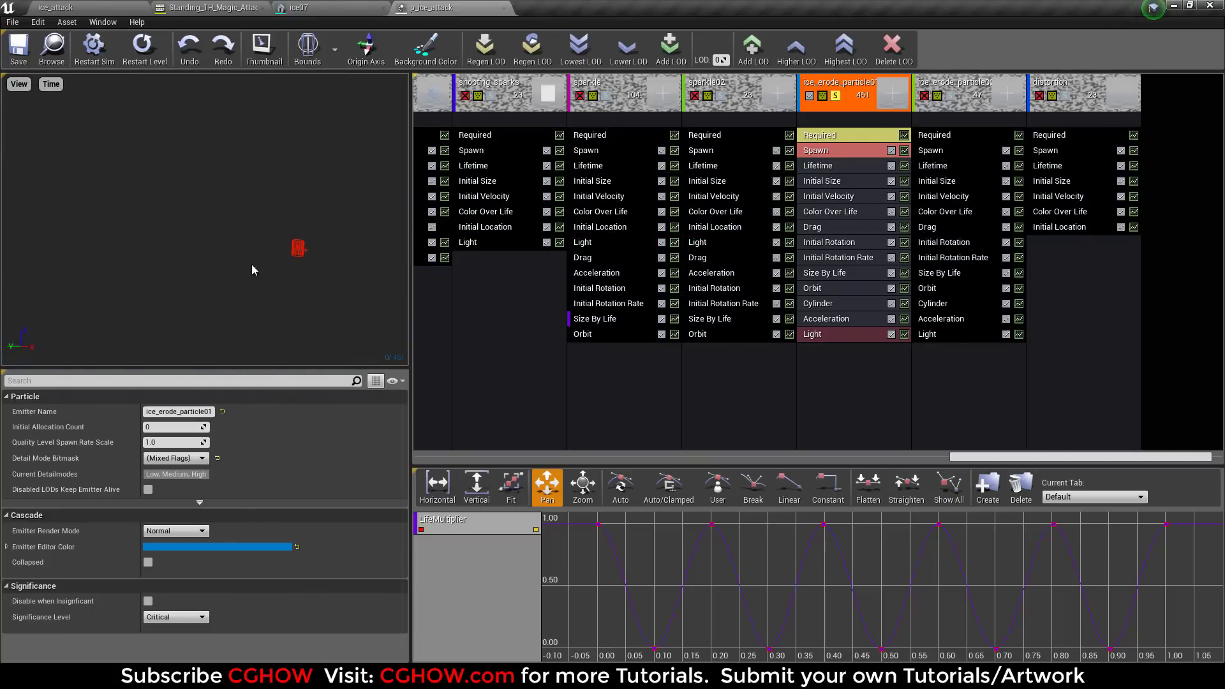
{"action": "left_click", "coordinate": [835, 95]}
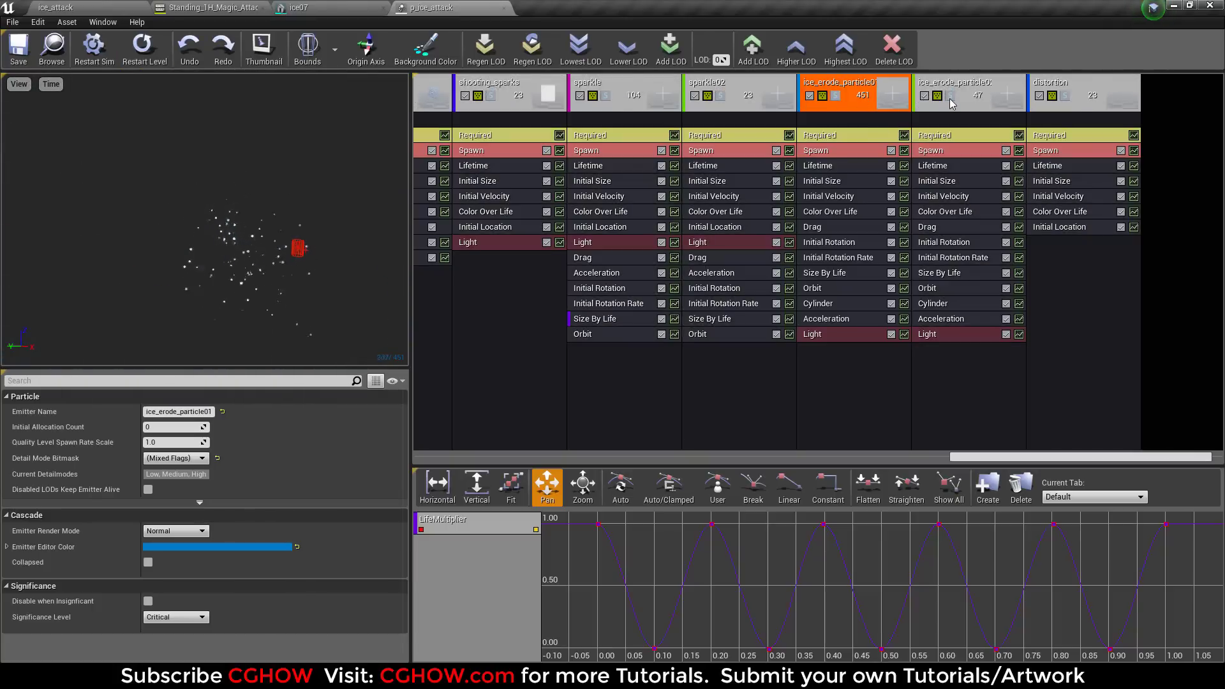
{"action": "left_click", "coordinate": [950, 96]}
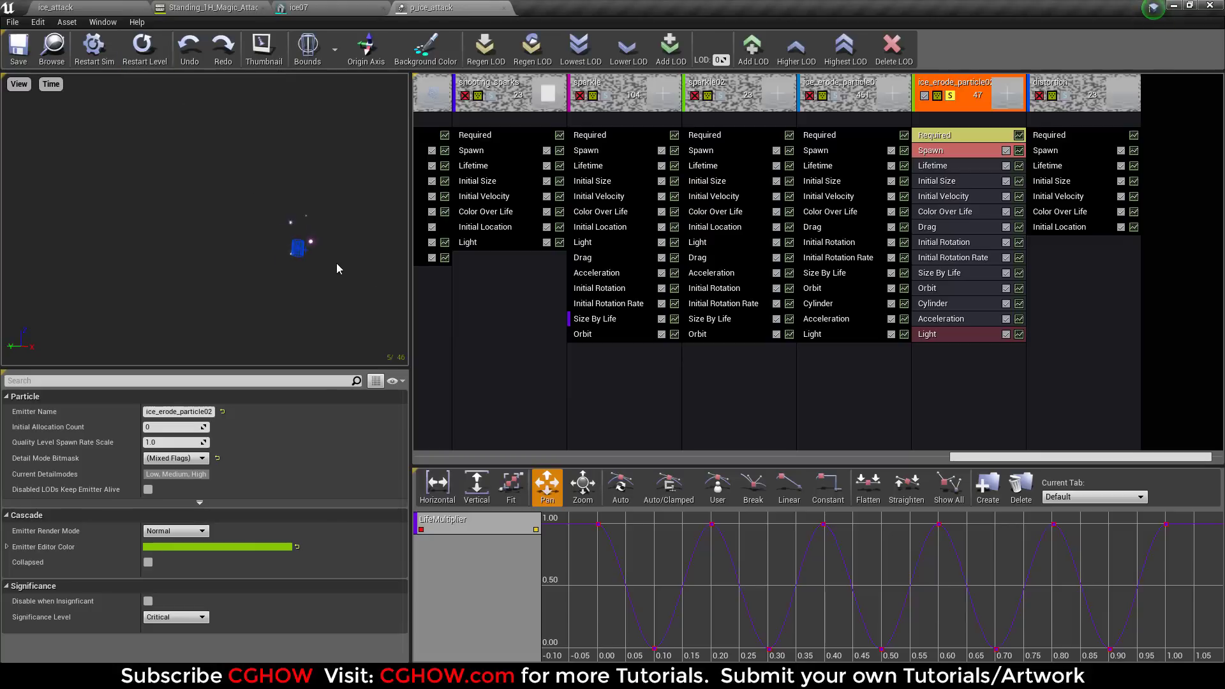
{"action": "left_click", "coordinate": [950, 95]}
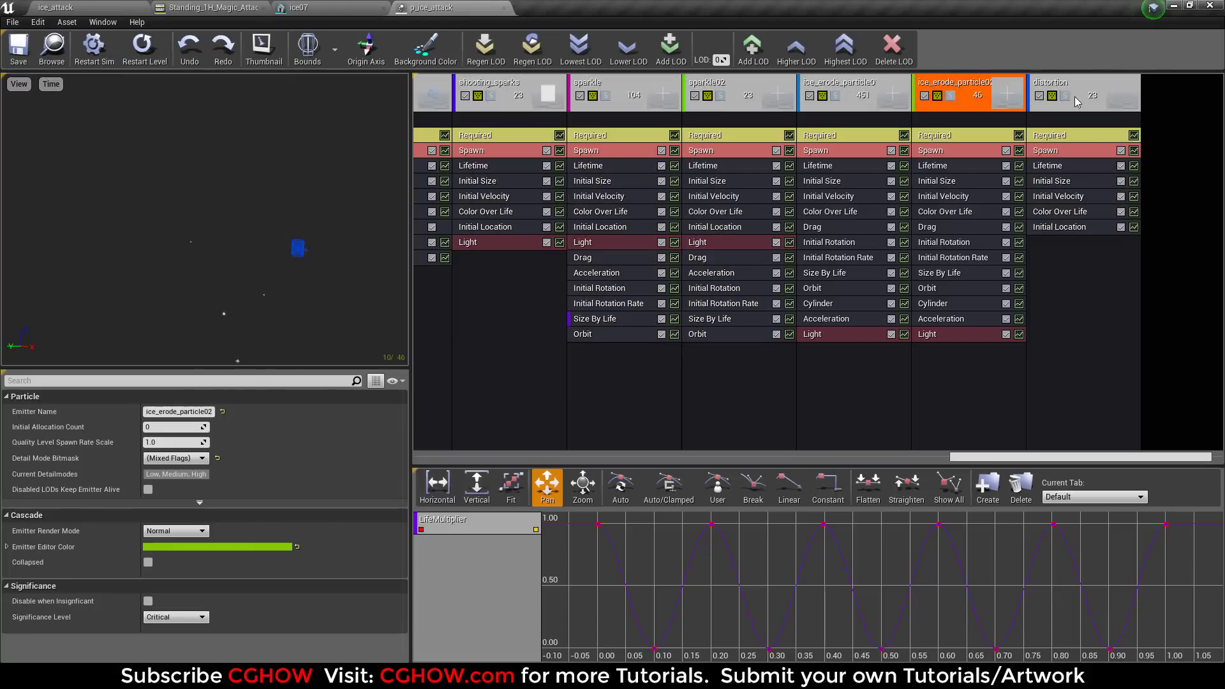
Step: Solo the distortion emitter, simulate the ice_attack level to view it, then stop the simulation and widen the viewport
{"action": "left_click", "coordinate": [1065, 95]}
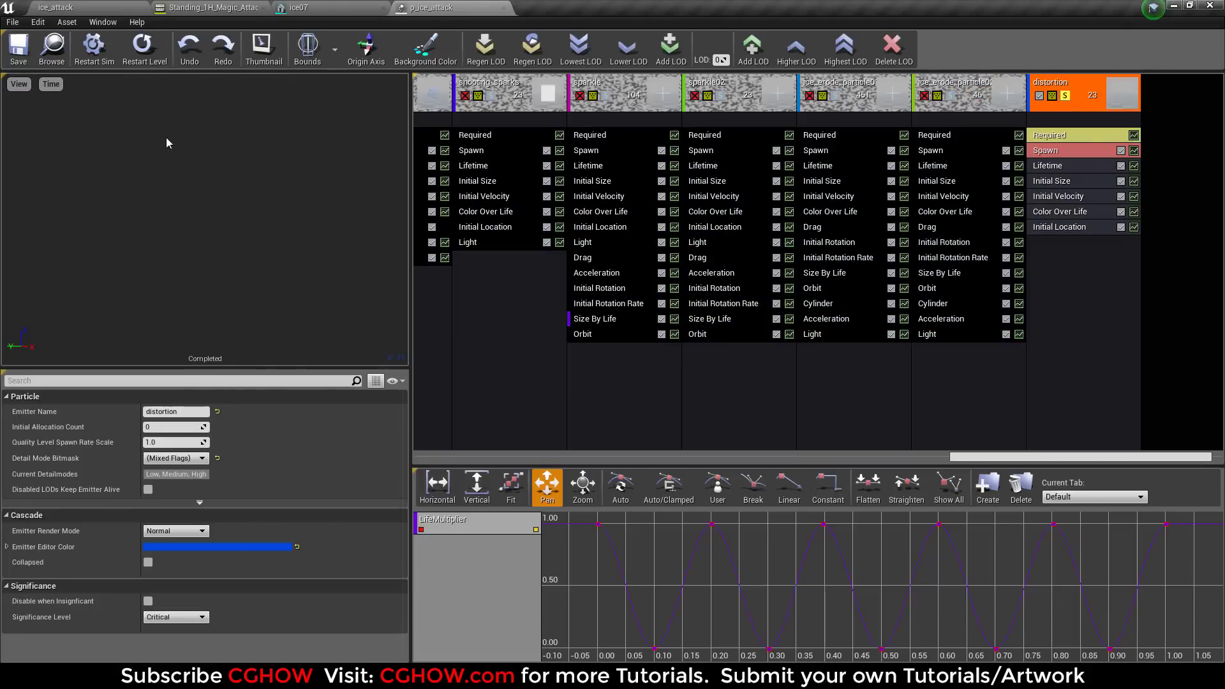
{"action": "left_click", "coordinate": [63, 7]}
{"action": "left_click", "coordinate": [713, 48]}
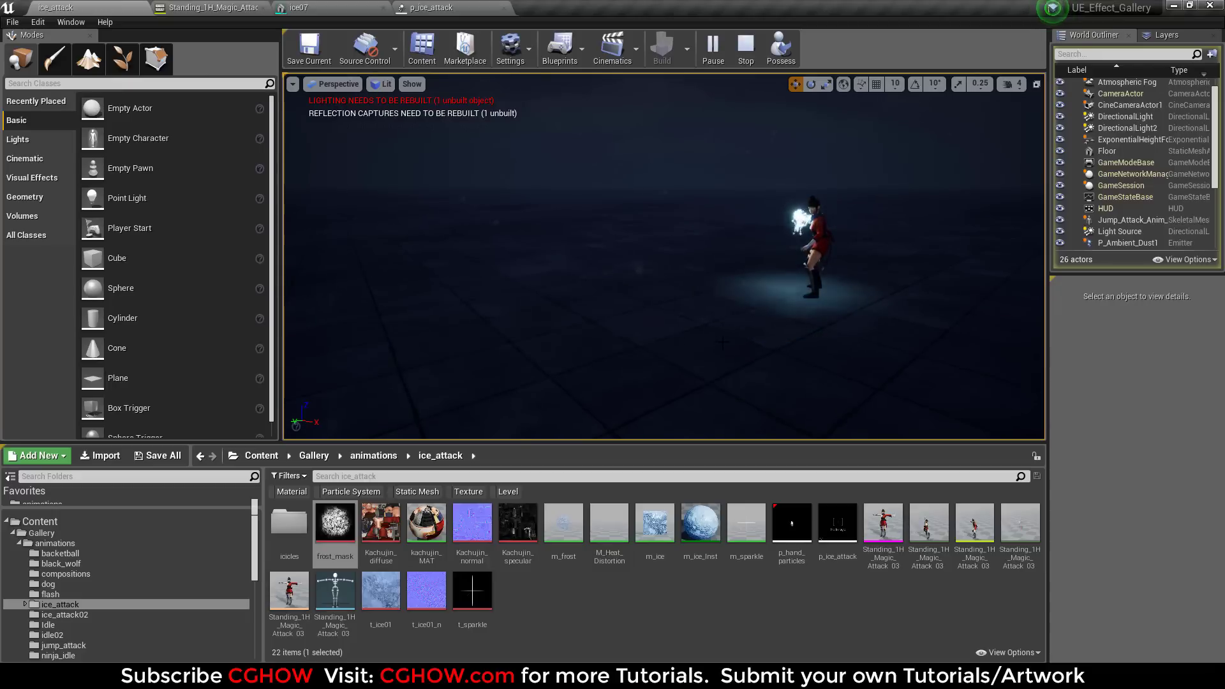
{"action": "left_click", "coordinate": [746, 46]}
{"action": "left_click_drag", "start_coordinate": [1048, 199], "coordinate": [1141, 200]}
Step: Return to p_ice_attack, end the distortion emitter's solo, and save the particle system
{"action": "left_click", "coordinate": [431, 7]}
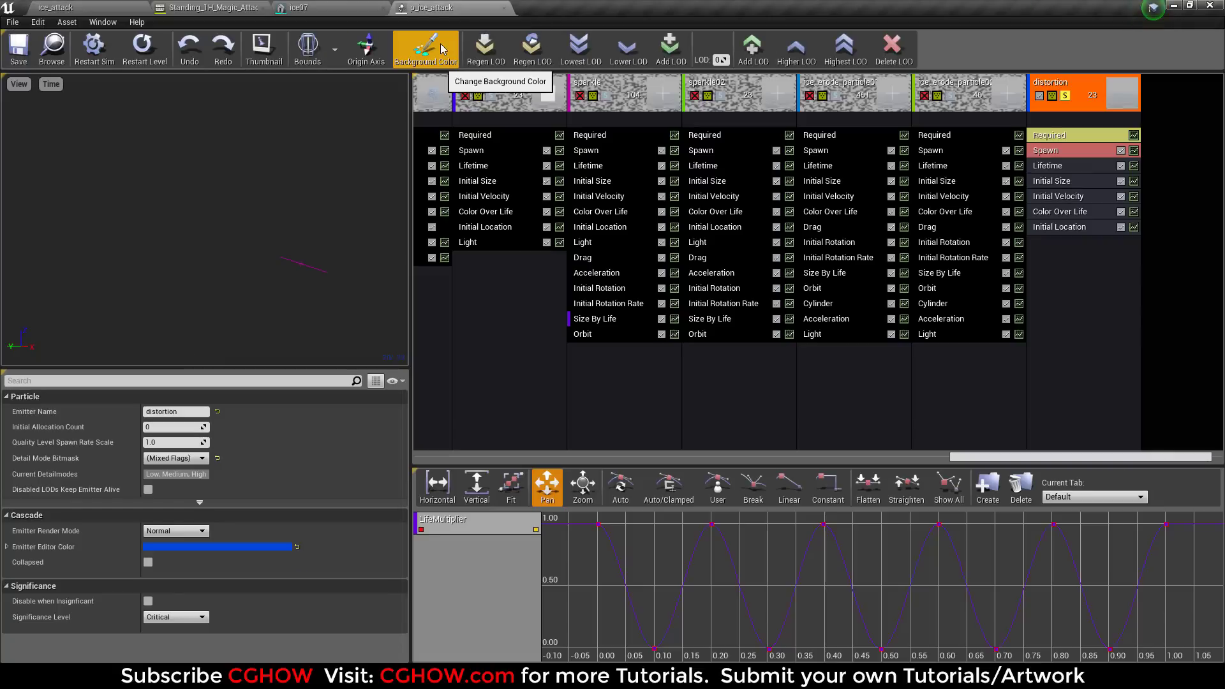
{"action": "left_click", "coordinate": [1063, 97]}
{"action": "left_click", "coordinate": [18, 49]}
Step: Undock the p_ice_attack editor into its own window below the level viewport and widen both the window and the viewport
{"action": "left_click_drag", "start_coordinate": [431, 7], "coordinate": [102, 442]}
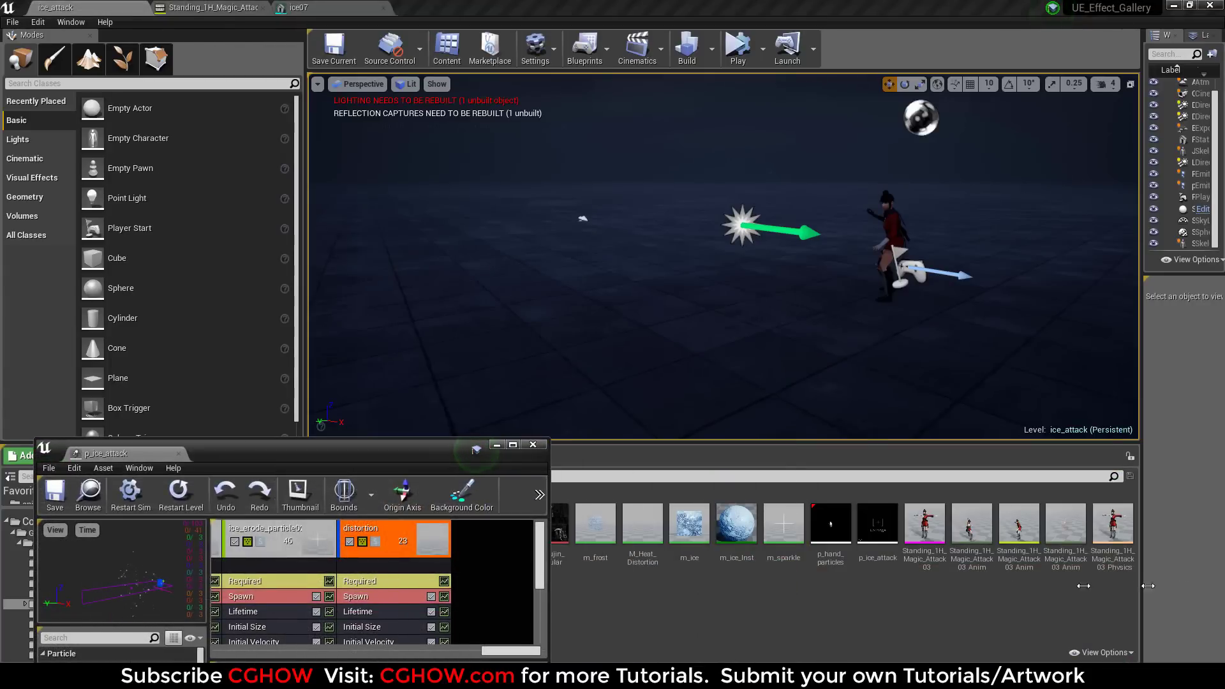
{"action": "left_click_drag", "start_coordinate": [548, 577], "coordinate": [1219, 585]}
{"action": "left_click_drag", "start_coordinate": [1140, 340], "coordinate": [1191, 342]}
Step: Solo the ice01 emitter in p_ice_attack and start simulating the level to watch the first icicle with the character
{"action": "left_click", "coordinate": [594, 652]}
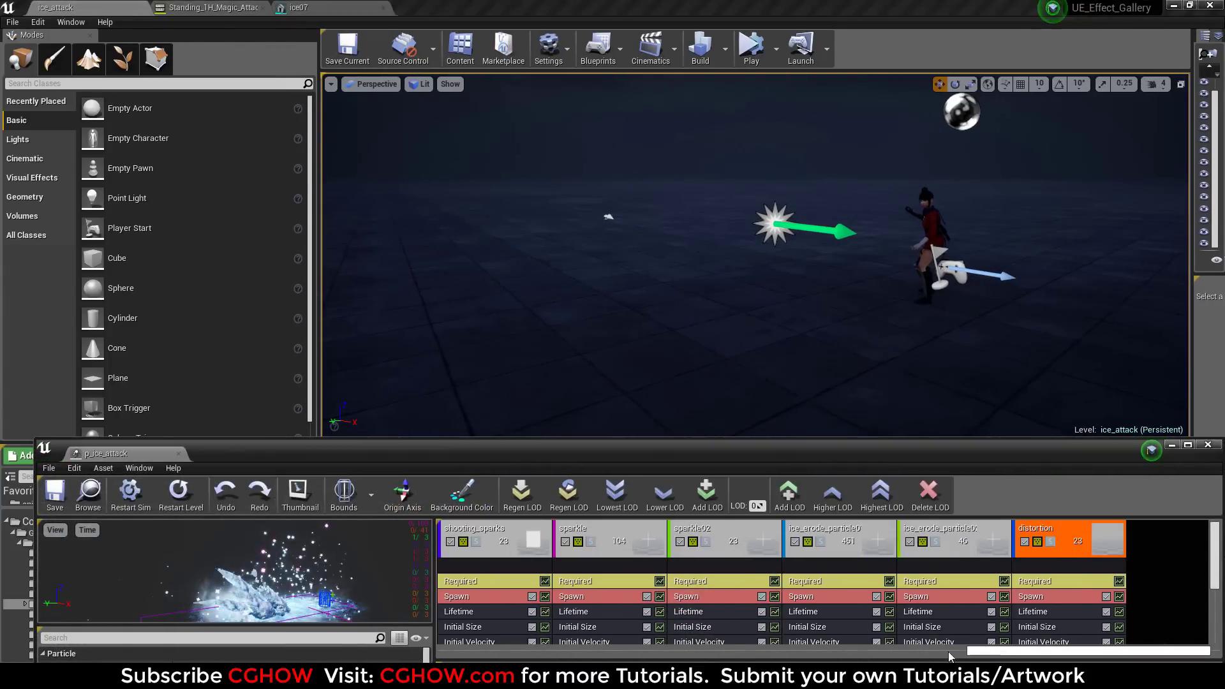
{"action": "left_click", "coordinate": [475, 541]}
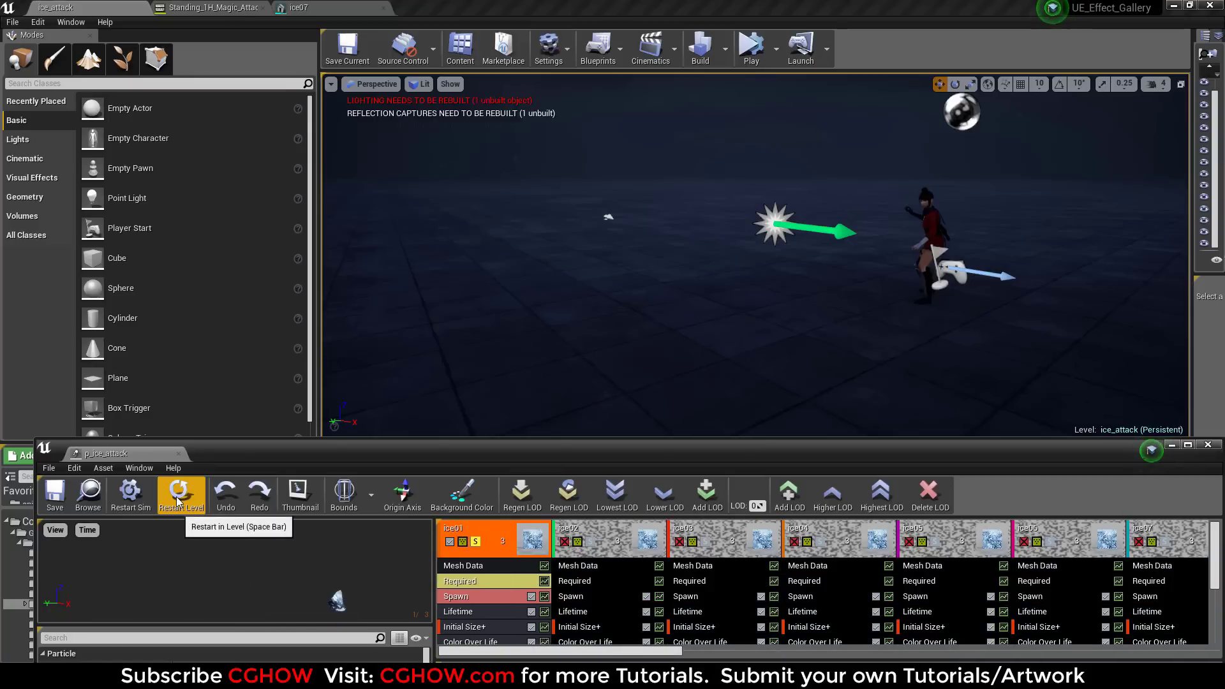
{"action": "left_click", "coordinate": [752, 51]}
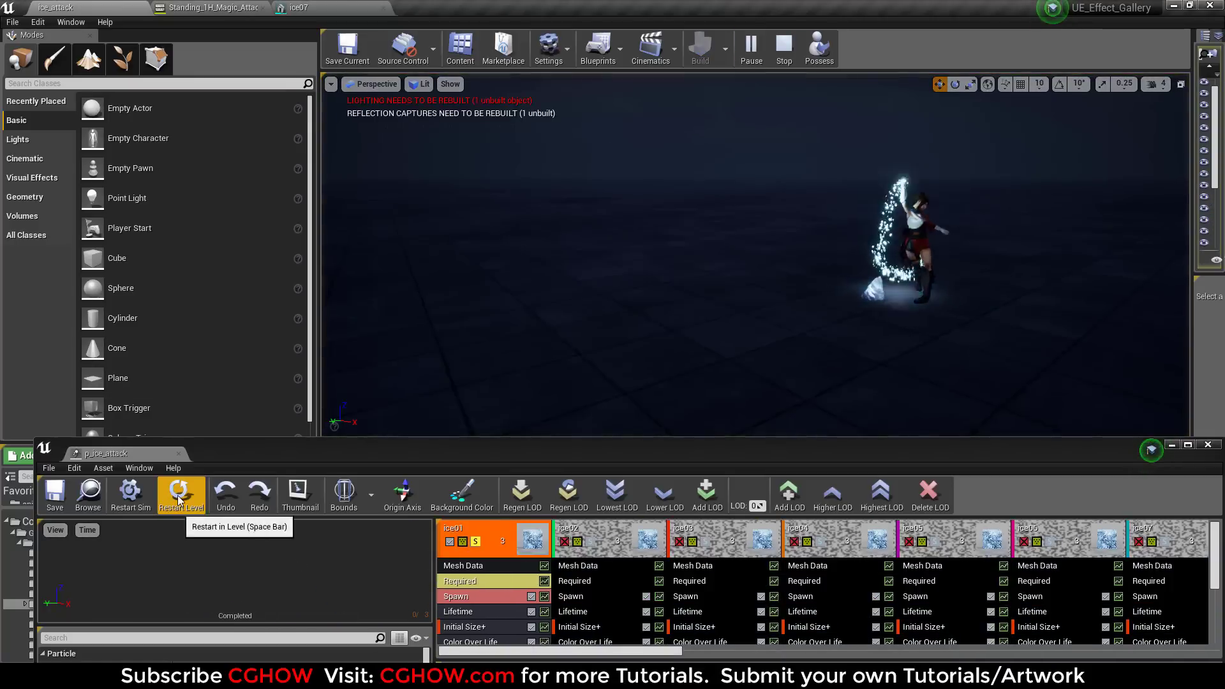
Step: Add the ice02, ice03, ice04, ice05 and ice06 emitters to the solo one by one, watching the icicles build up in the simulated level
{"action": "left_click", "coordinate": [591, 541]}
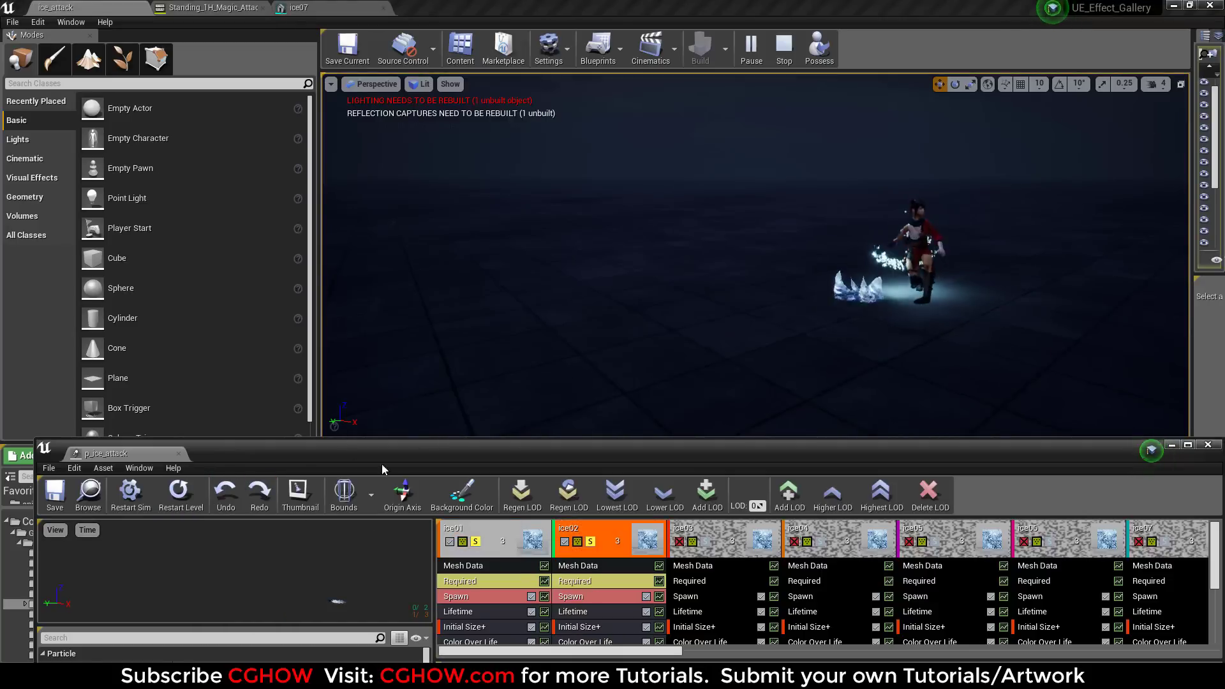
{"action": "left_click", "coordinate": [706, 541]}
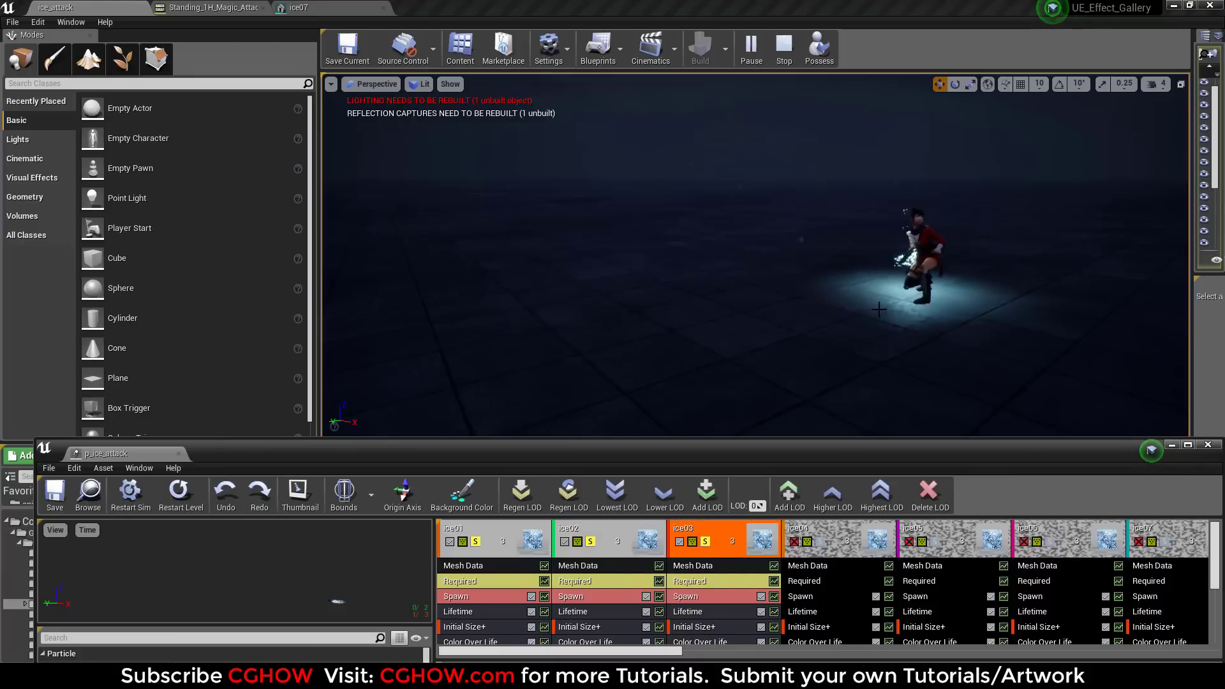
{"action": "left_click", "coordinate": [821, 542]}
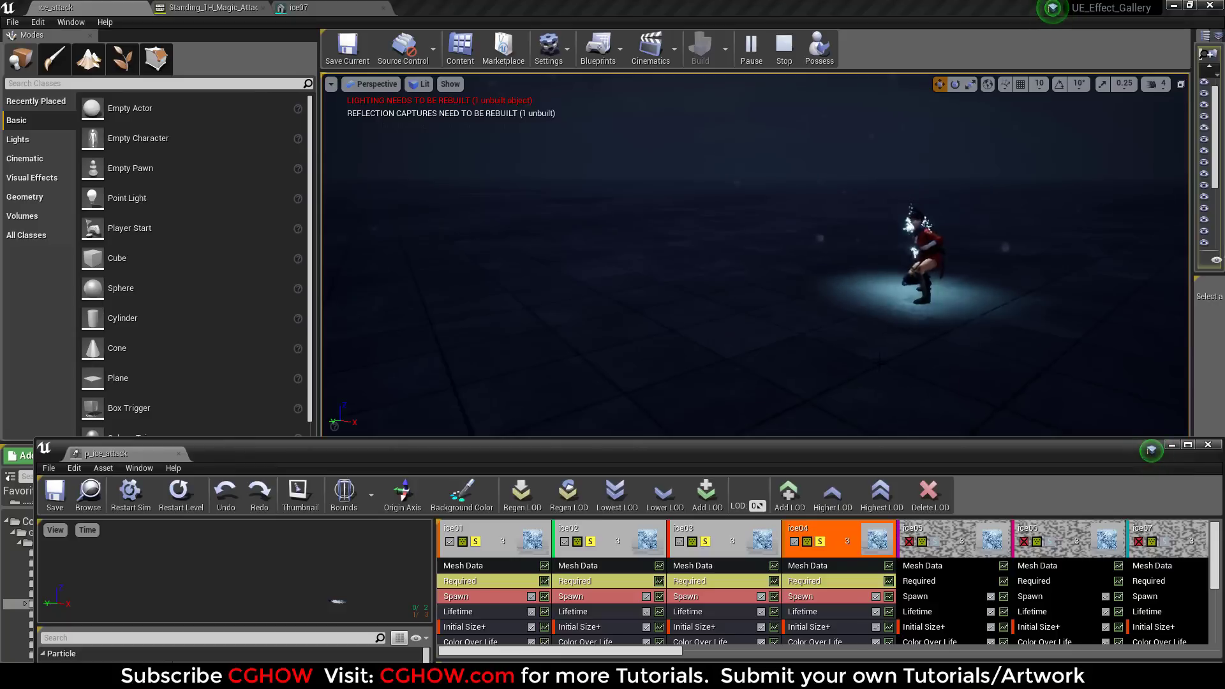
{"action": "left_click", "coordinate": [936, 542]}
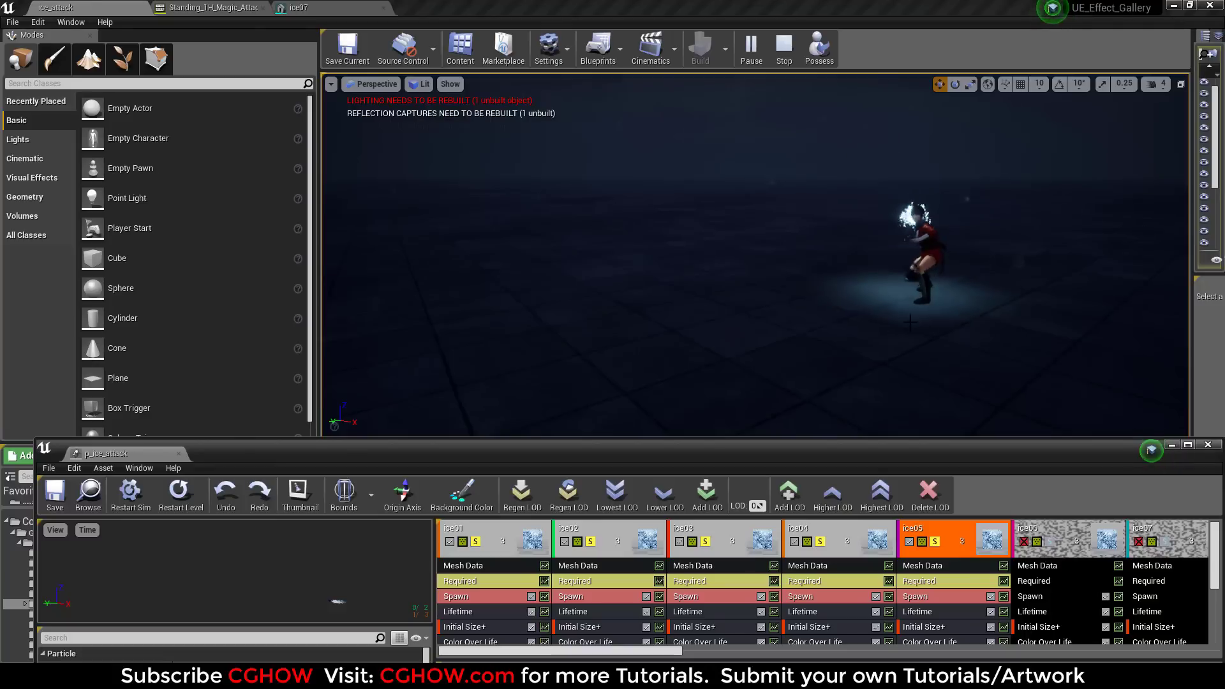
{"action": "left_click", "coordinate": [1050, 542]}
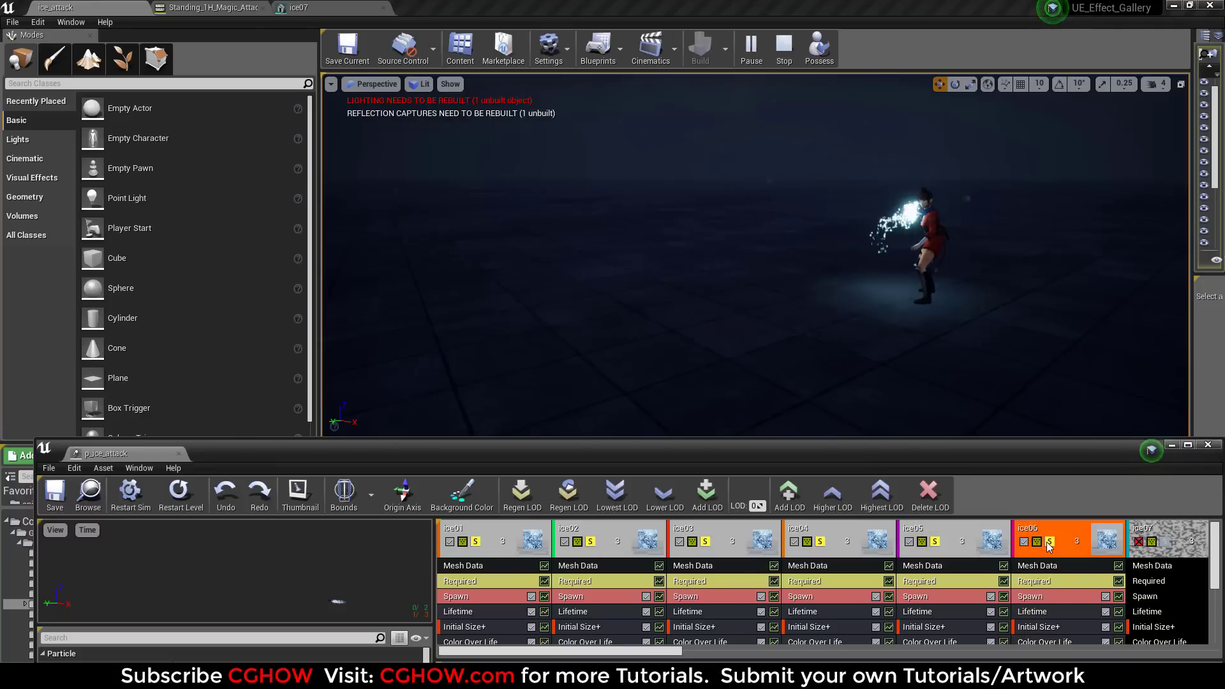
Step: Add the remaining icicle emitters, ice07 through ice012, to the solo one after another while the level keeps simulating
{"action": "scroll", "coordinate": [732, 542], "scroll_direction": "down", "scroll_amount": 5}
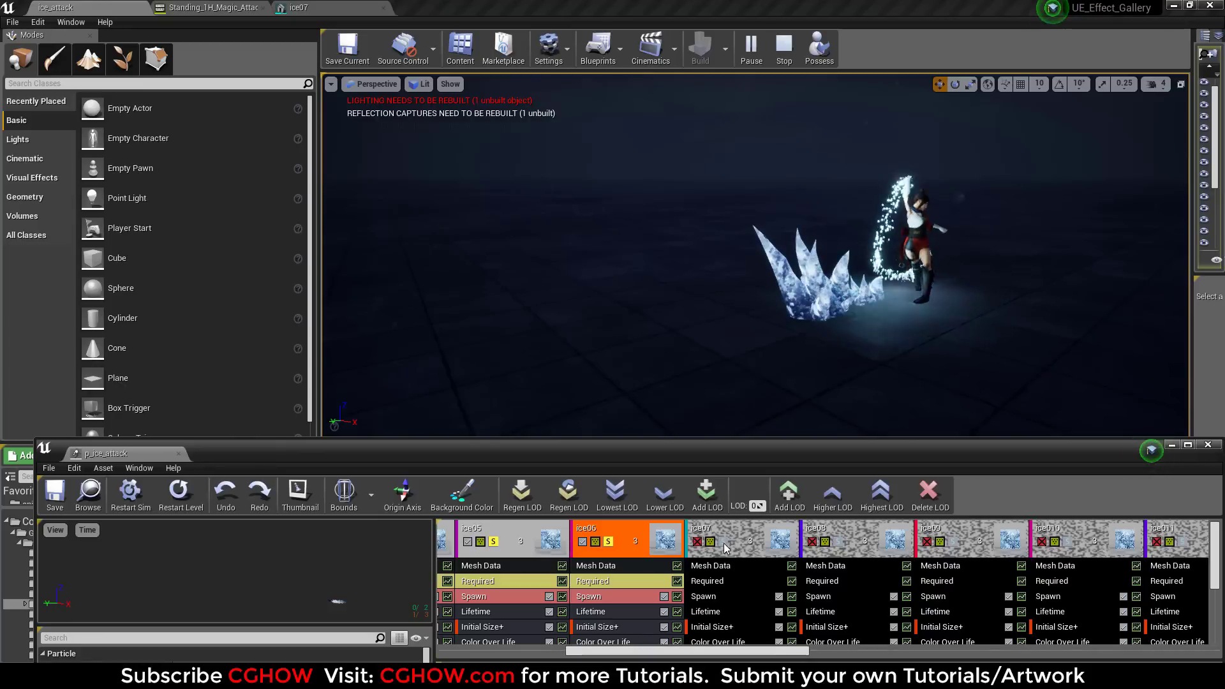
{"action": "left_click", "coordinate": [722, 543]}
{"action": "scroll", "coordinate": [791, 651], "scroll_direction": "down", "scroll_amount": 3}
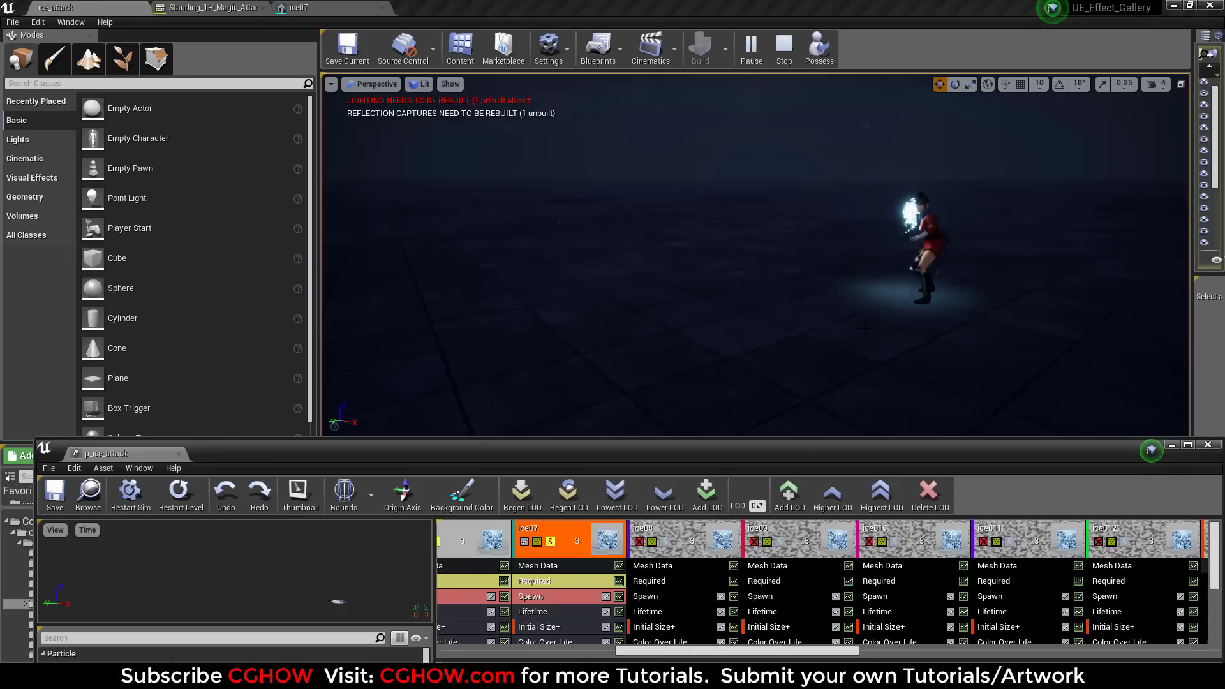
{"action": "left_click", "coordinate": [664, 542]}
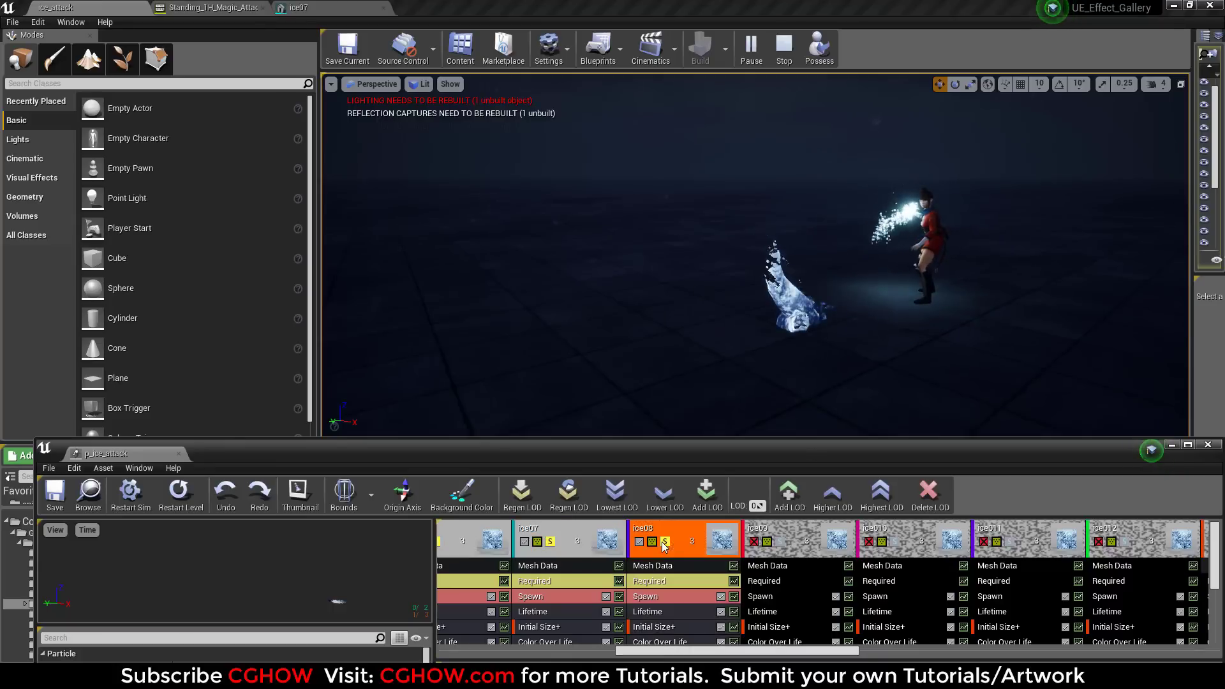
{"action": "left_click", "coordinate": [779, 542]}
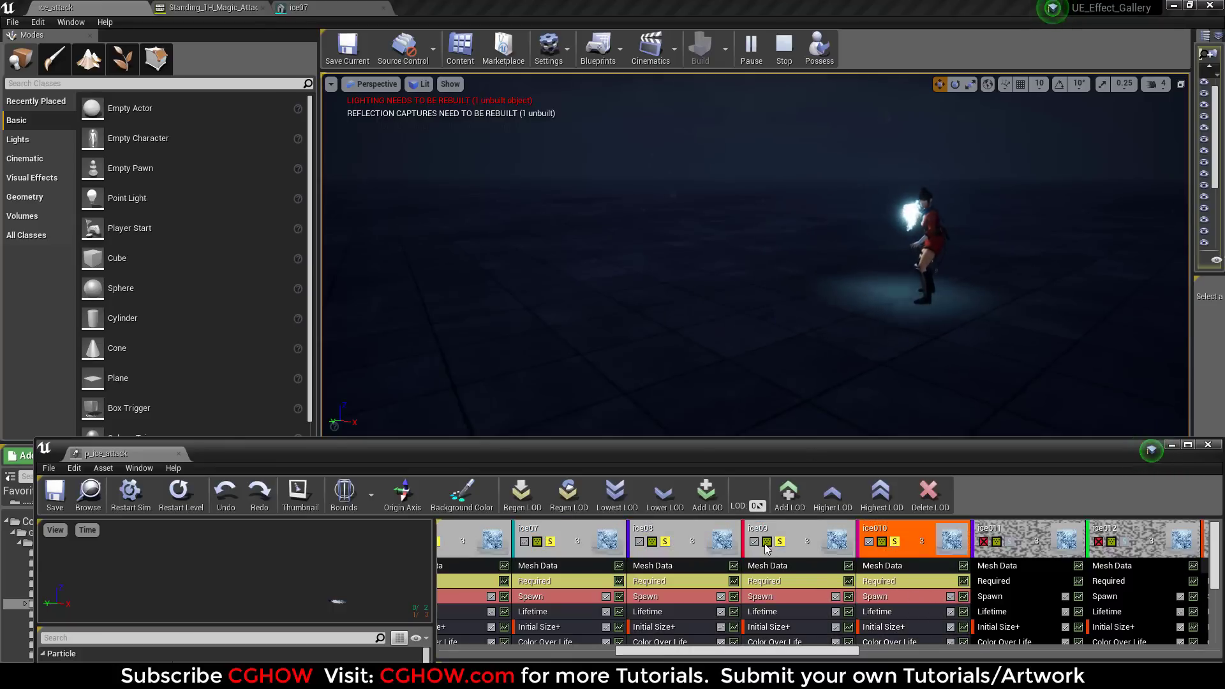
{"action": "left_click_drag", "start_coordinate": [837, 651], "coordinate": [902, 651]}
{"action": "left_click", "coordinate": [785, 542]}
{"action": "left_click", "coordinate": [901, 542]}
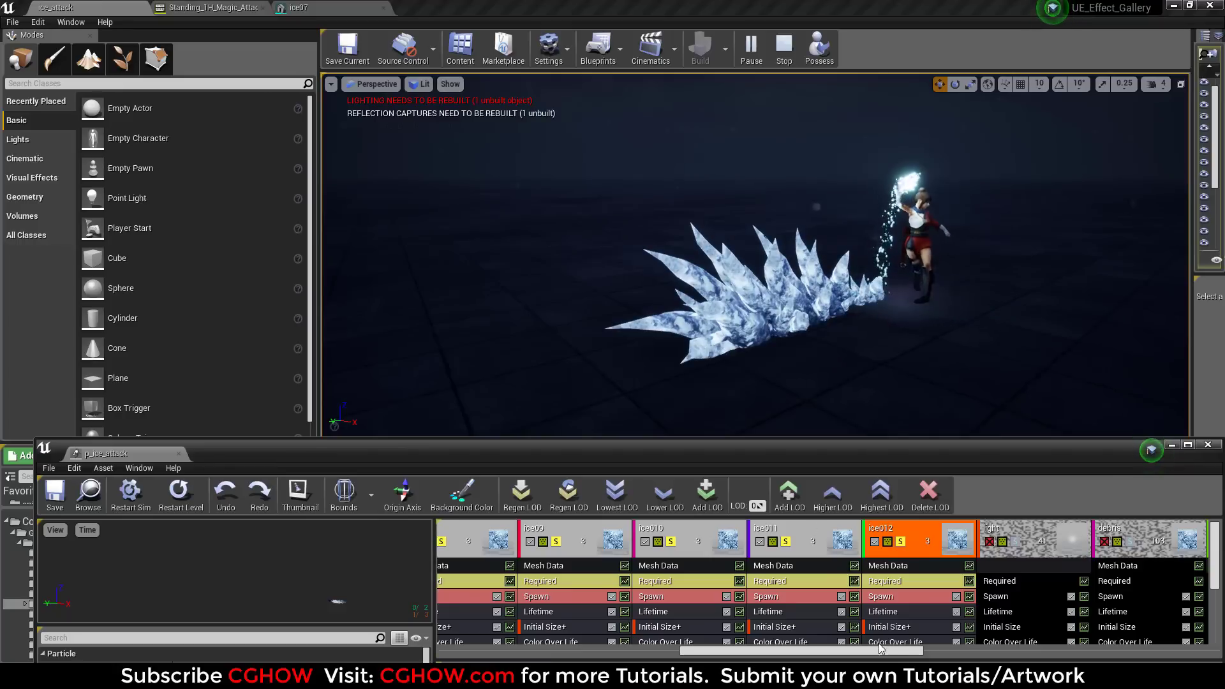
Step: Add the light, debris, mist and frost emitters to the solo in turn and watch each one join the icicles in the level
{"action": "left_click_drag", "start_coordinate": [894, 651], "coordinate": [958, 651]}
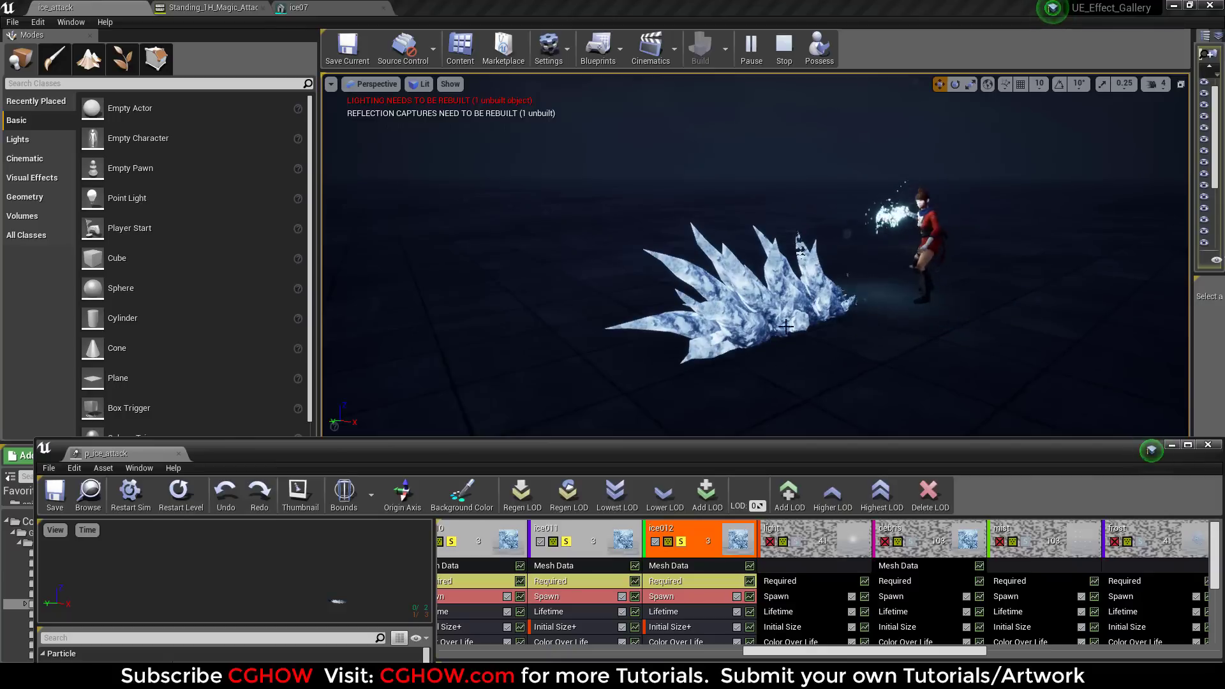
{"action": "left_click", "coordinate": [796, 547]}
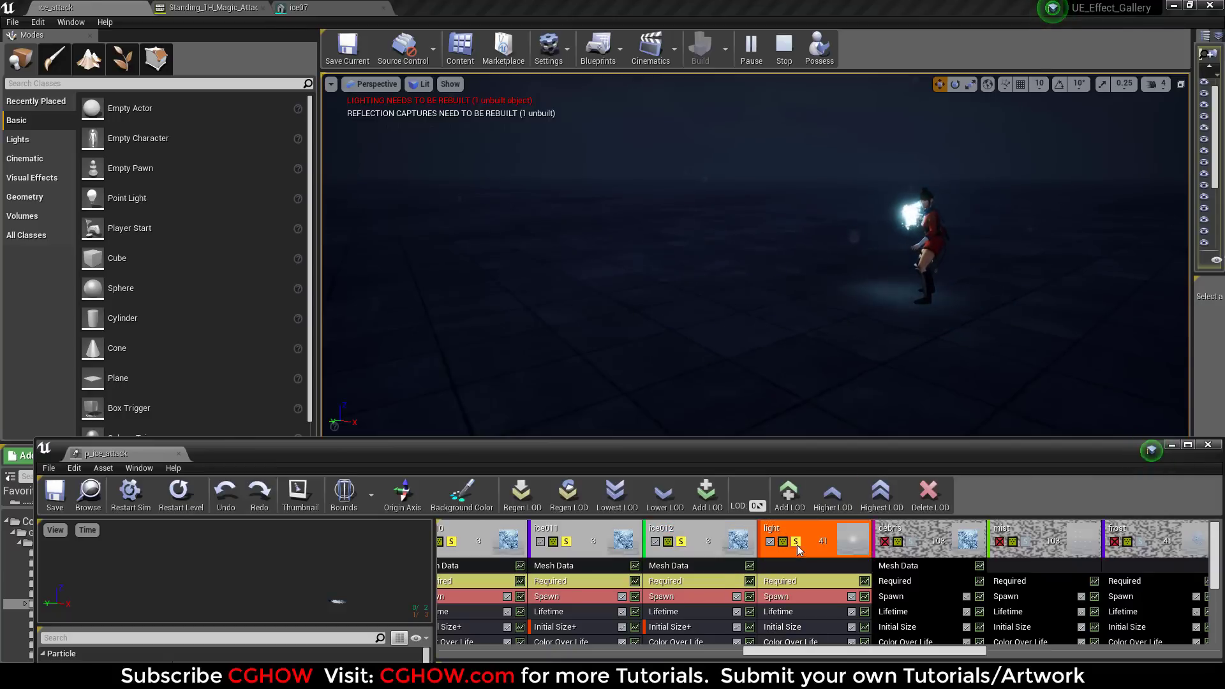
{"action": "left_click", "coordinate": [911, 543]}
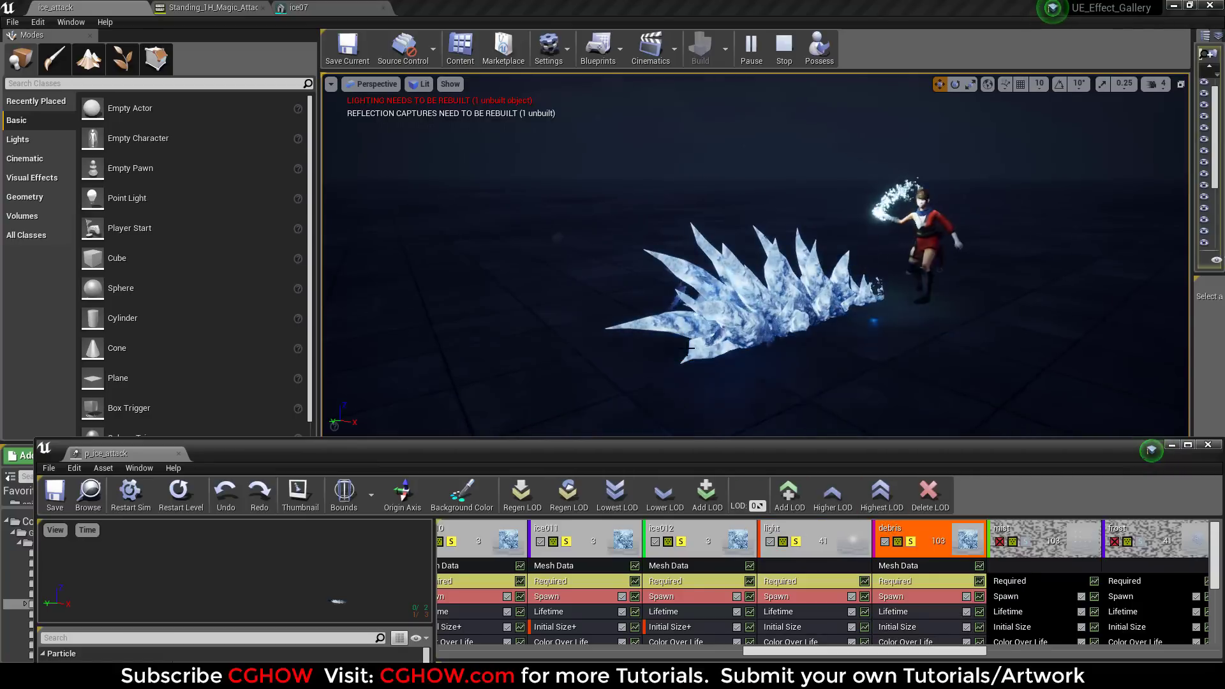
{"action": "scroll", "coordinate": [855, 554], "scroll_direction": "right", "scroll_amount": 3}
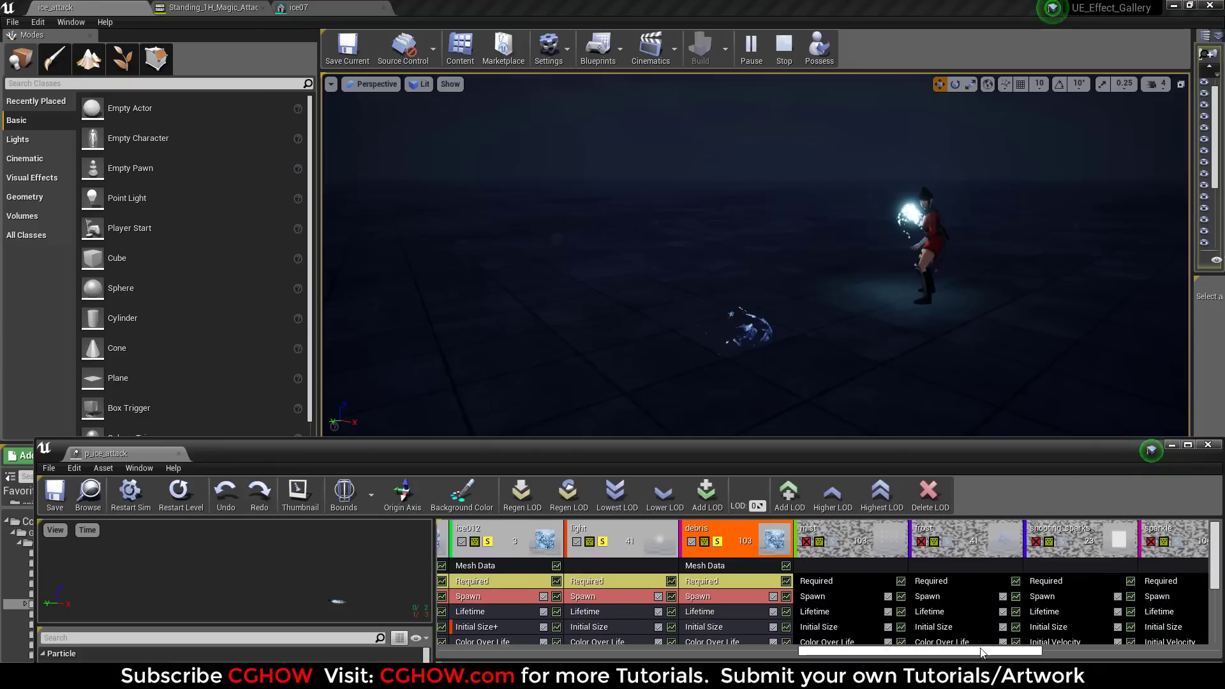
{"action": "left_click", "coordinate": [831, 542]}
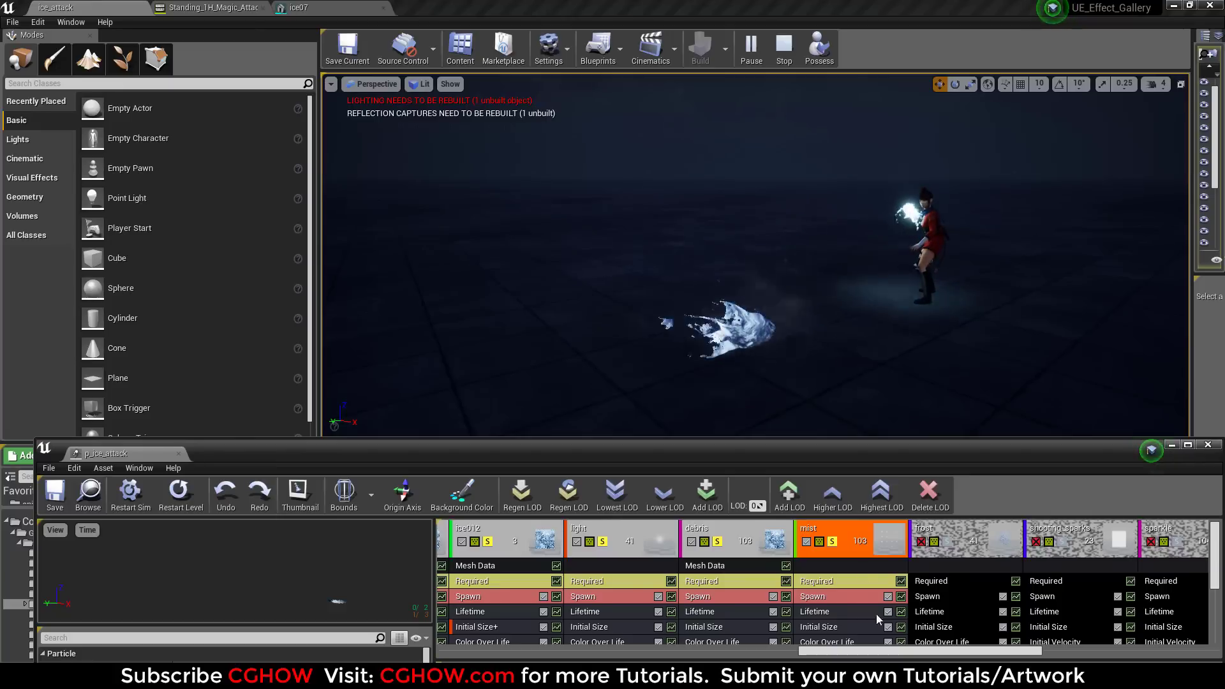
{"action": "scroll", "coordinate": [877, 612], "scroll_direction": "right", "scroll_amount": 3}
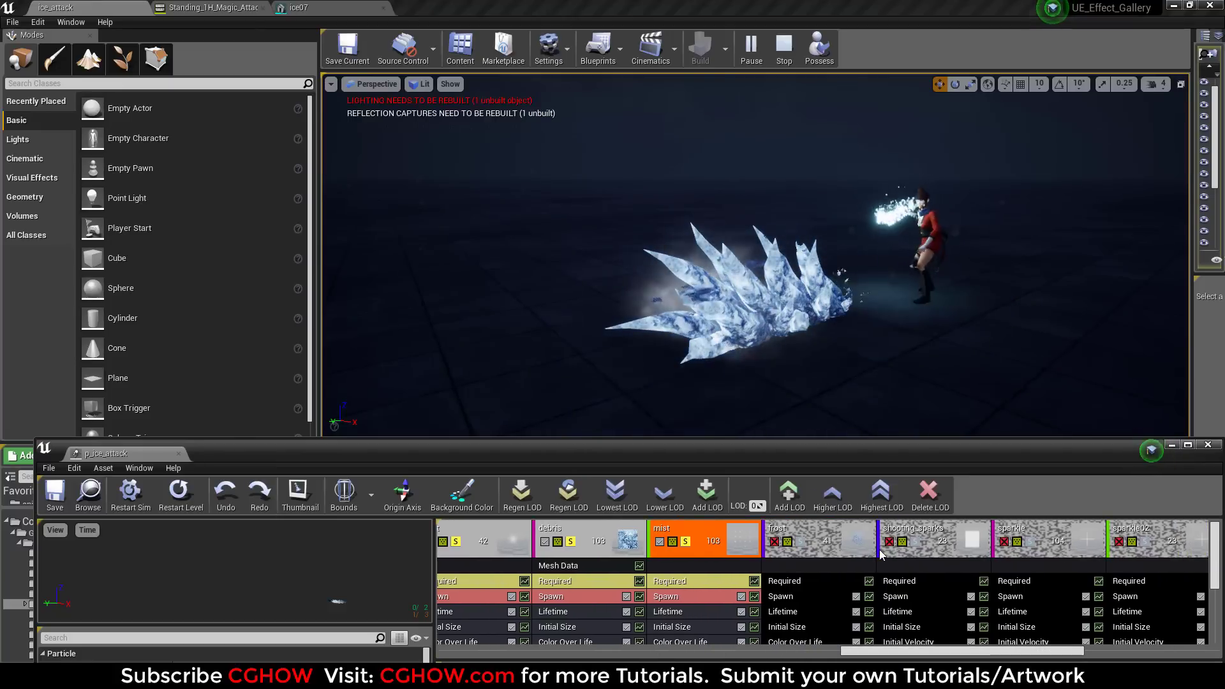
{"action": "left_click", "coordinate": [830, 542]}
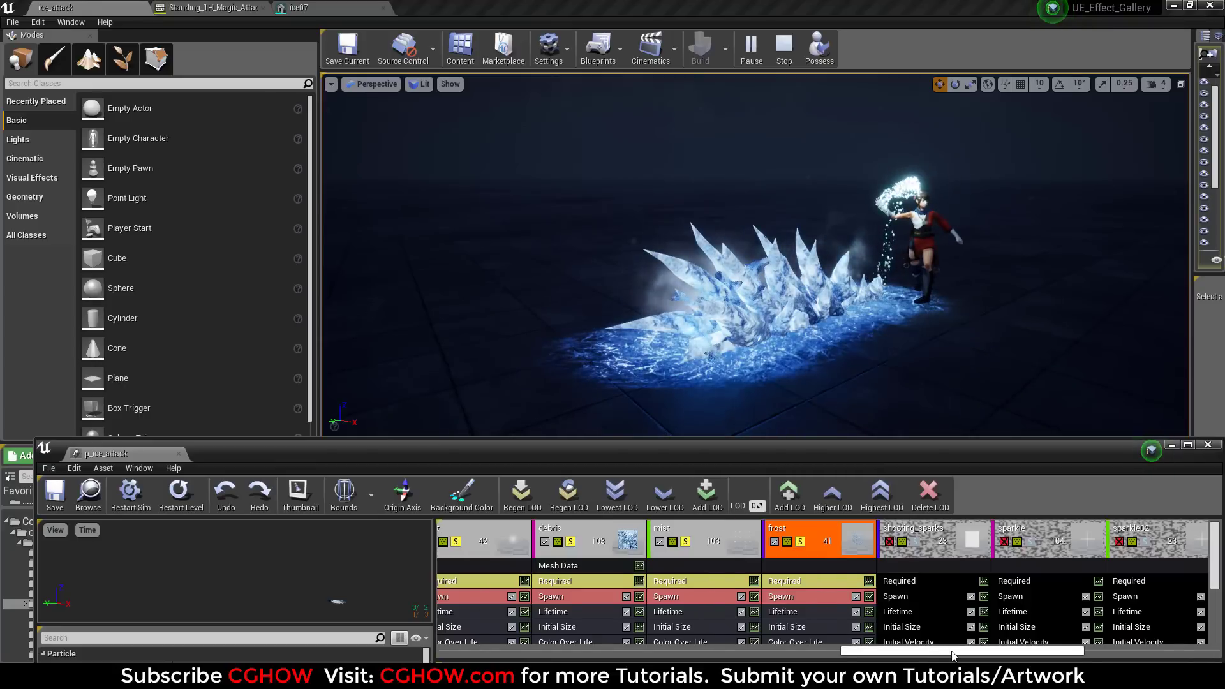
Step: Add the shooting_sparks, sparkle and sparkle02 emitters to the solo in turn, watching each in the simulated level
{"action": "scroll", "coordinate": [770, 547], "scroll_direction": "right", "scroll_amount": 3}
{"action": "left_click", "coordinate": [769, 547]}
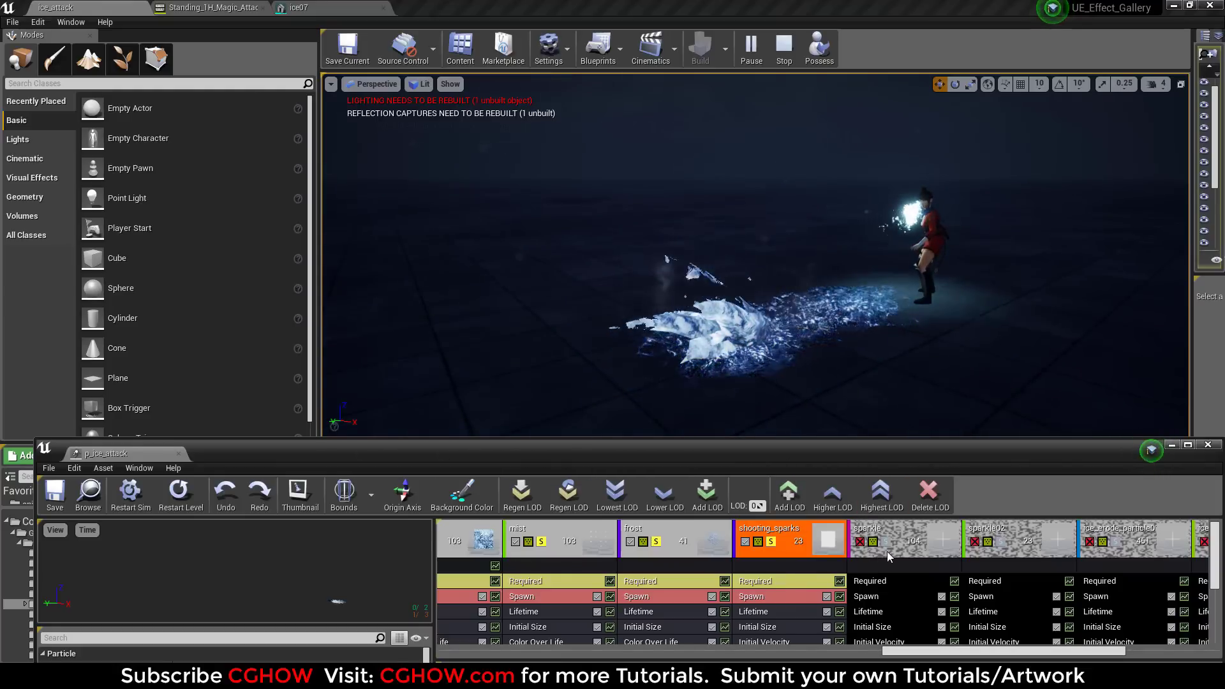
{"action": "left_click", "coordinate": [886, 543]}
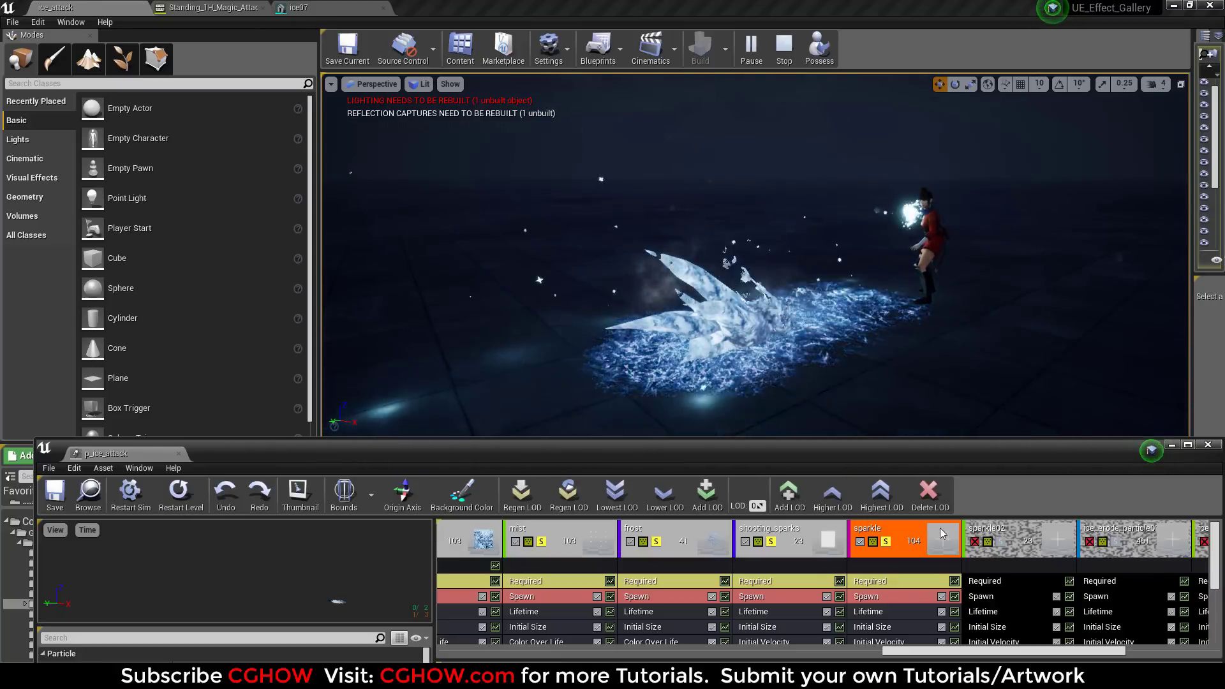
{"action": "left_click", "coordinate": [1000, 543]}
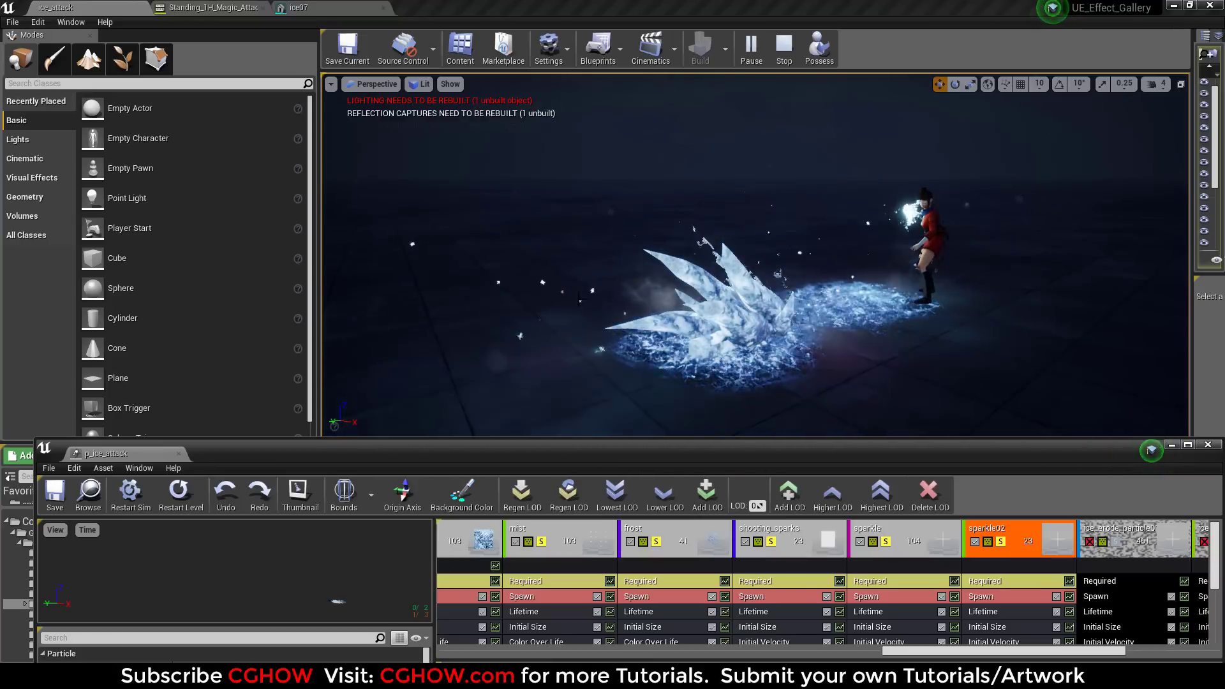
Step: Add both ice_erode_particle emitters and the distortion emitter to the solo to complete the ice effect
{"action": "left_click_drag", "start_coordinate": [1008, 650], "coordinate": [1090, 649]}
{"action": "left_click", "coordinate": [833, 543]}
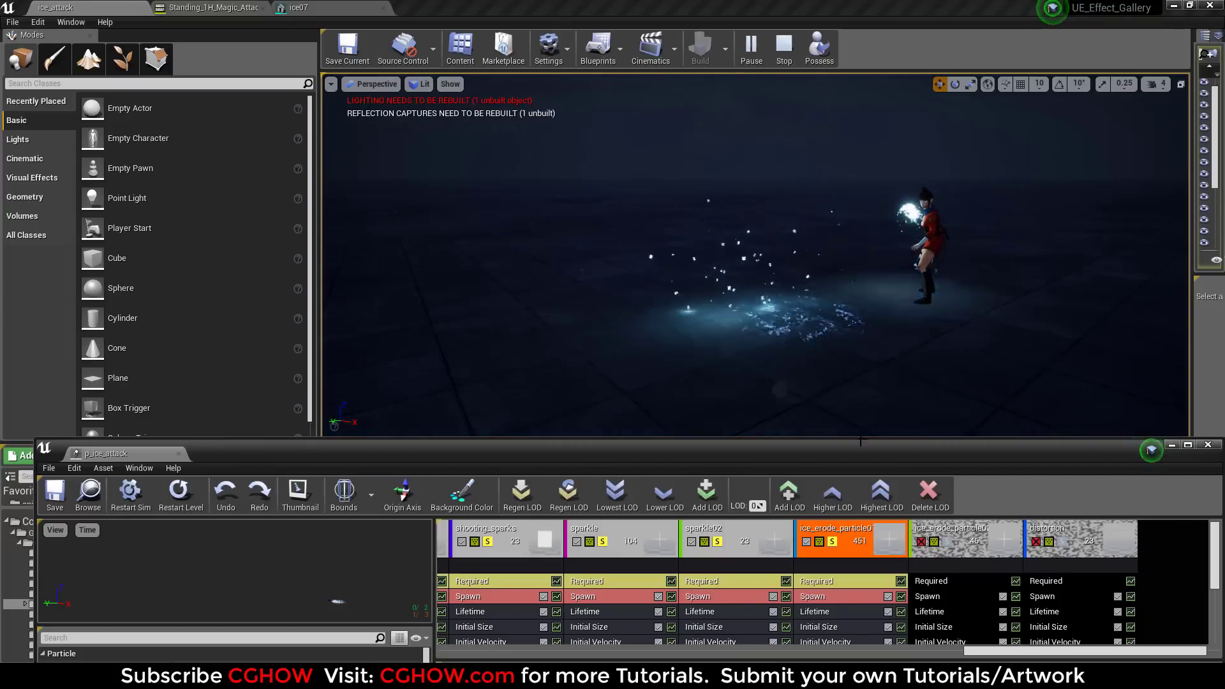
{"action": "left_click", "coordinate": [949, 544]}
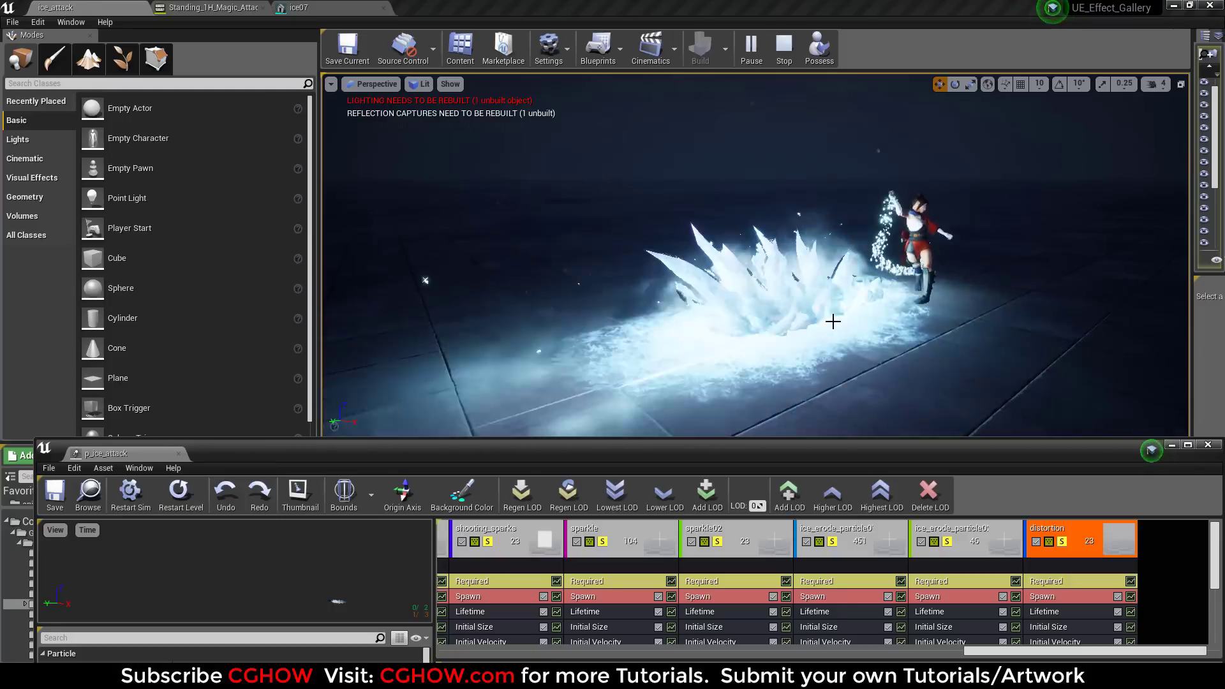
Step: Dock the p_ice_attack editor back among the main window's tabs and watch the complete effect fullscreen in the ice_attack level from behind the character
{"action": "left_click_drag", "start_coordinate": [185, 448], "coordinate": [636, 6]}
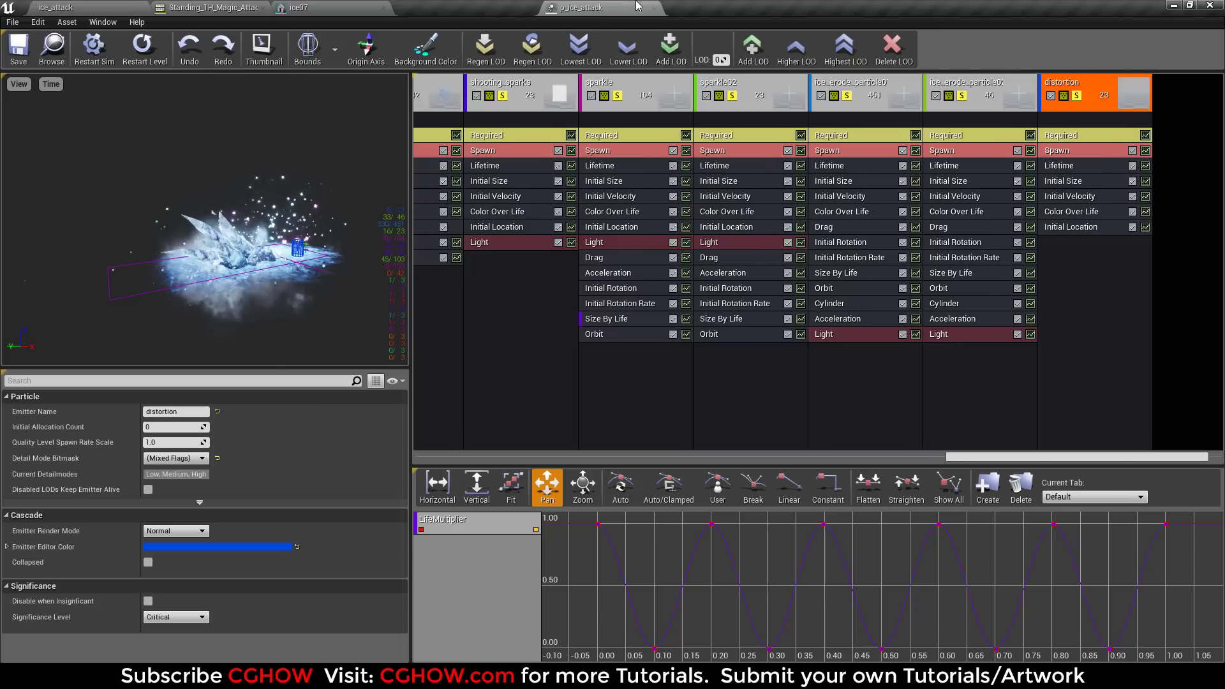
{"action": "left_click", "coordinate": [94, 5]}
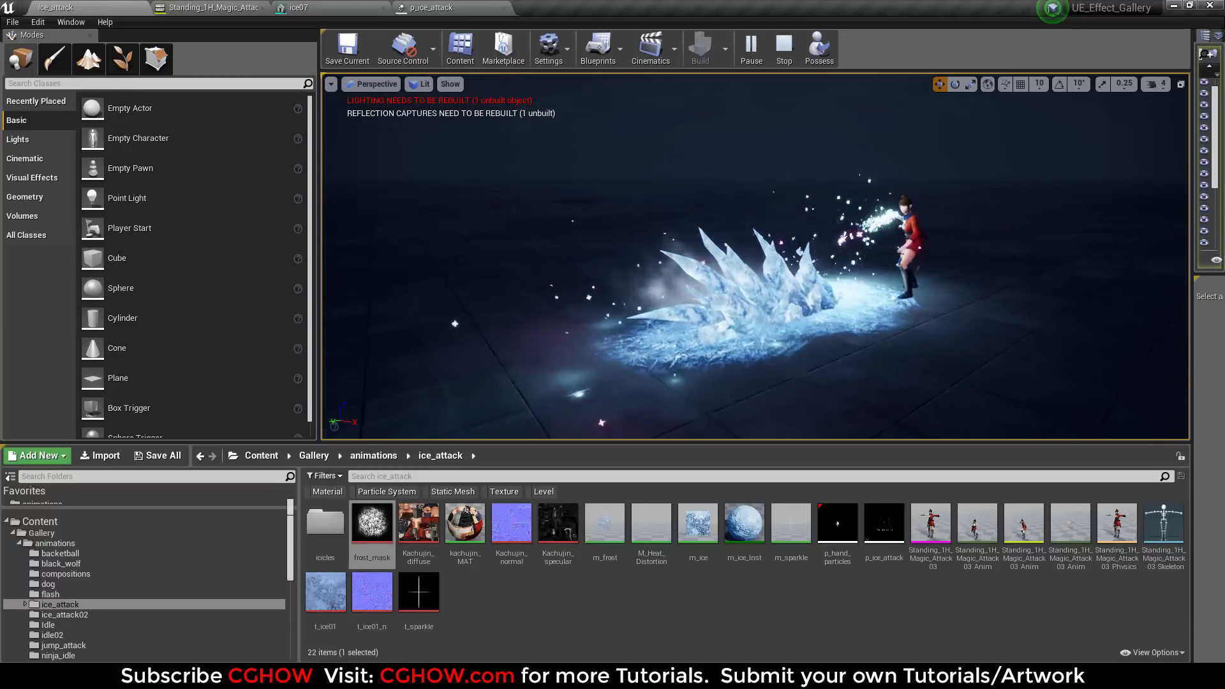
{"action": "key", "text": "F11"}
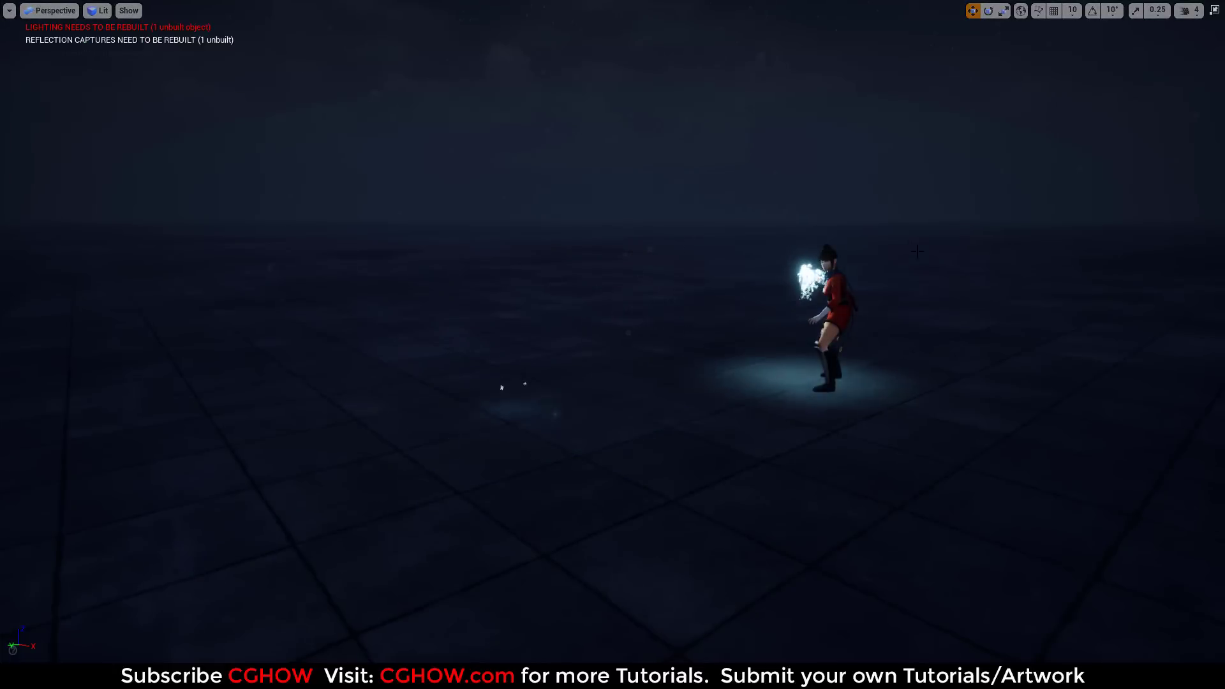
{"action": "left_click_drag", "start_coordinate": [896, 278], "coordinate": [808, 335], "text": "alt"}
{"action": "scroll", "coordinate": [476, 385], "scroll_direction": "up", "scroll_amount": 3}
{"action": "left_click_drag", "start_coordinate": [475, 386], "coordinate": [696, 325], "text": "alt"}
{"action": "left_click_drag", "start_coordinate": [243, 382], "coordinate": [347, 394], "text": "alt"}
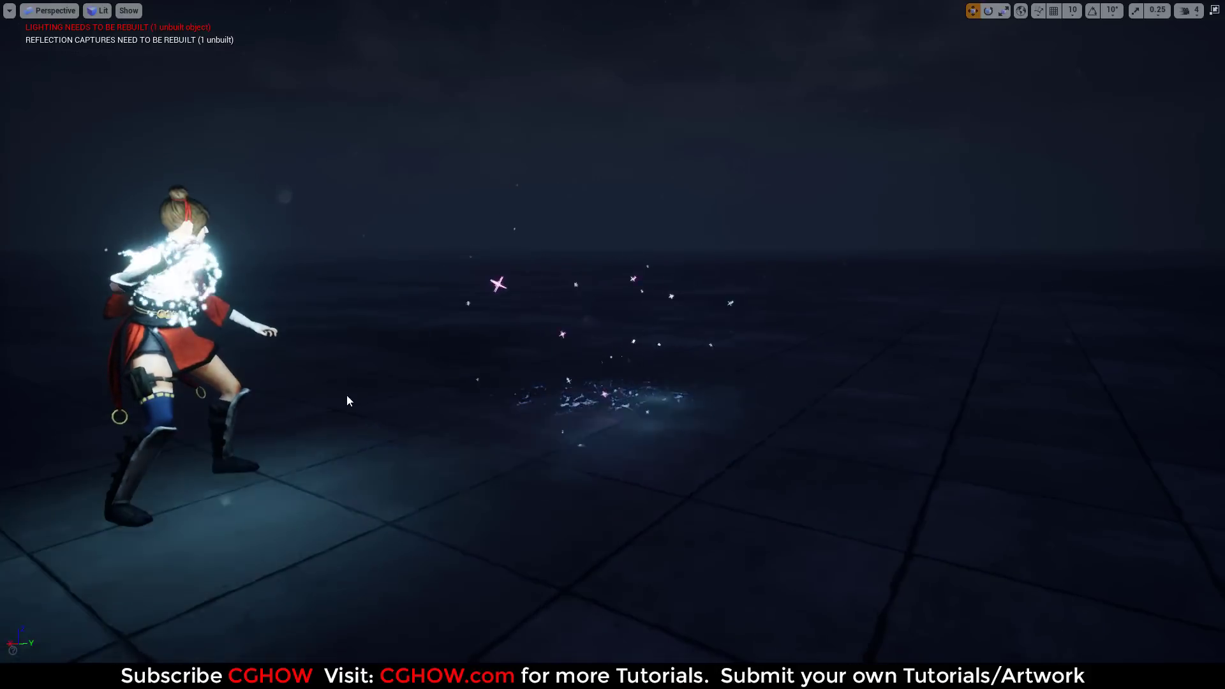
{"action": "middle_click_drag", "start_coordinate": [346, 395], "coordinate": [268, 344]}
{"action": "left_click_drag", "start_coordinate": [377, 454], "coordinate": [497, 442], "text": "alt"}
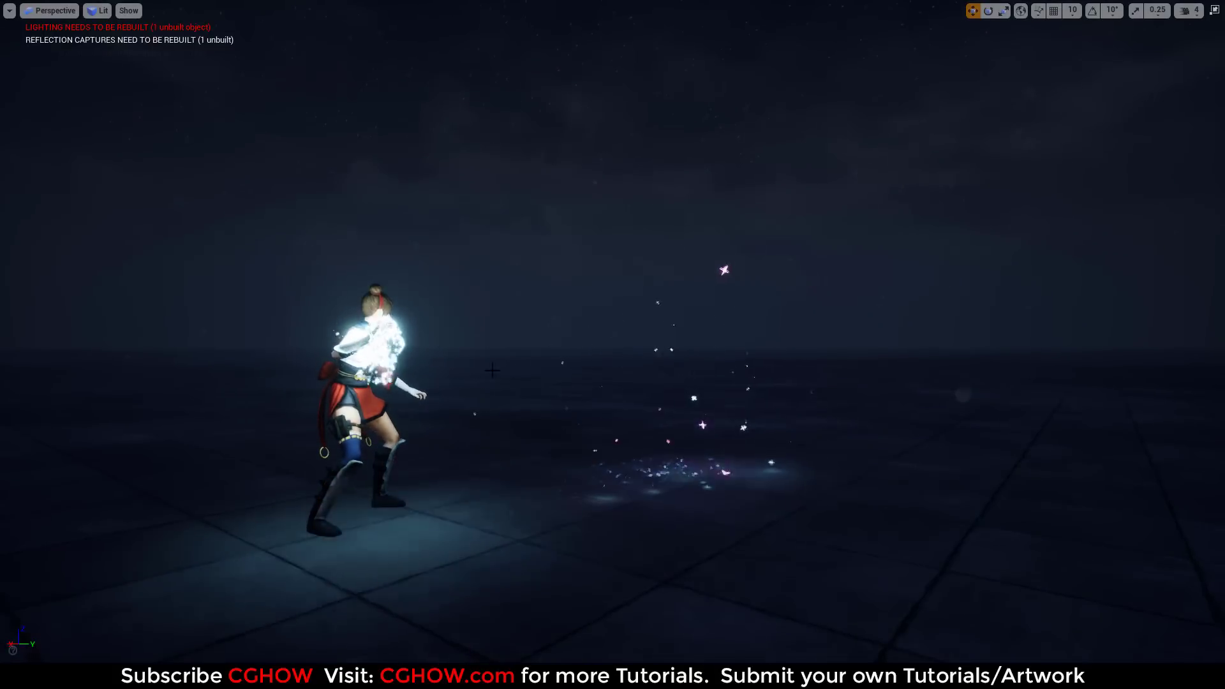
{"action": "key", "text": "F11"}
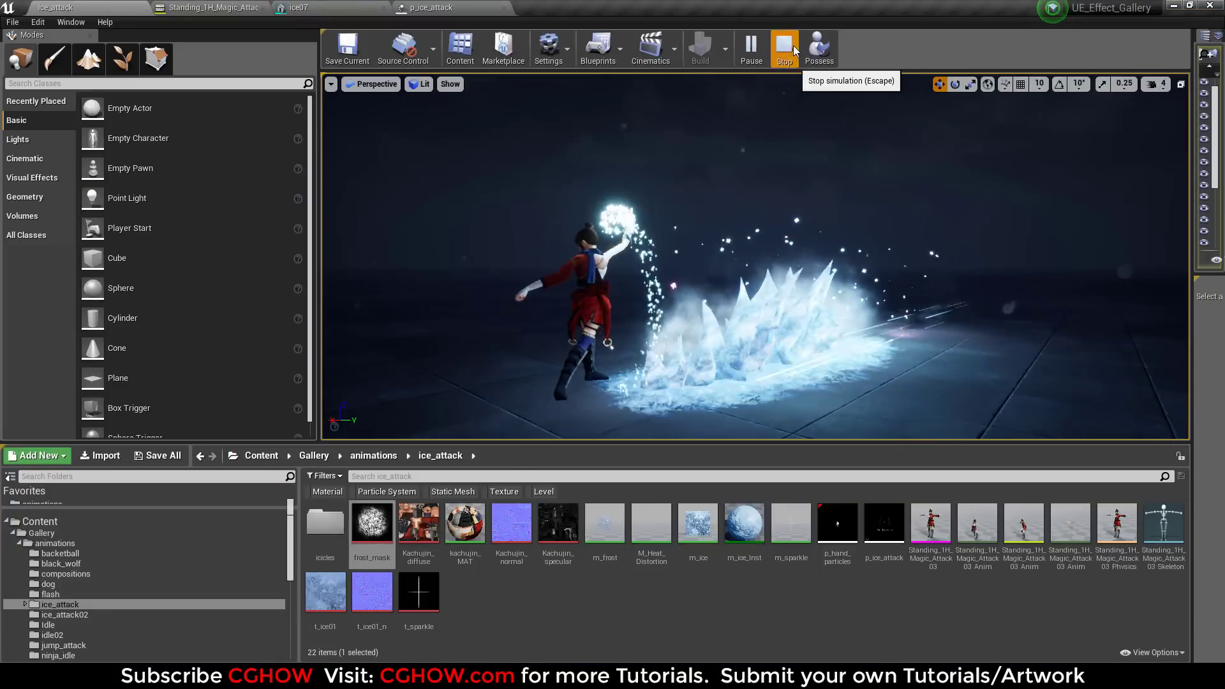
Step: Stop the simulation and open p_hand_particles to examine the first emitter's Local Vector Field, toggling the vector field display in the preview
{"action": "left_click", "coordinate": [784, 48]}
{"action": "double_click", "coordinate": [837, 523]}
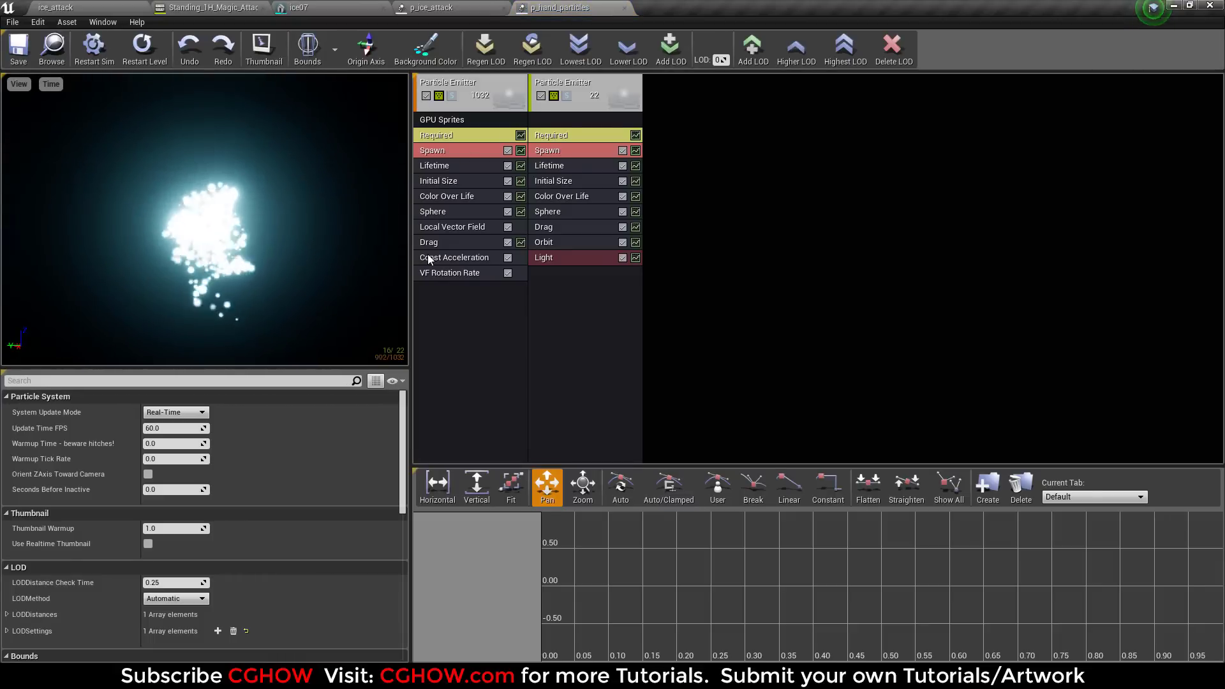
{"action": "left_click", "coordinate": [448, 228]}
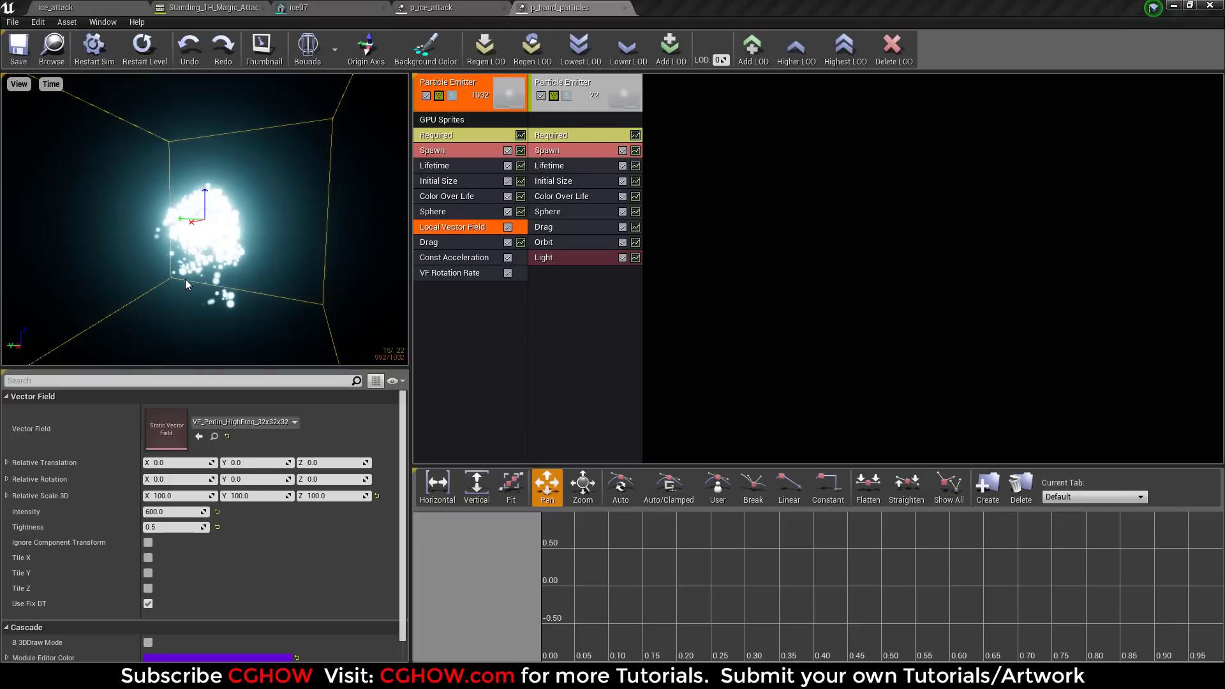
{"action": "scroll", "coordinate": [236, 243], "scroll_direction": "down", "scroll_amount": 5}
{"action": "scroll", "coordinate": [194, 238], "scroll_direction": "up", "scroll_amount": 3}
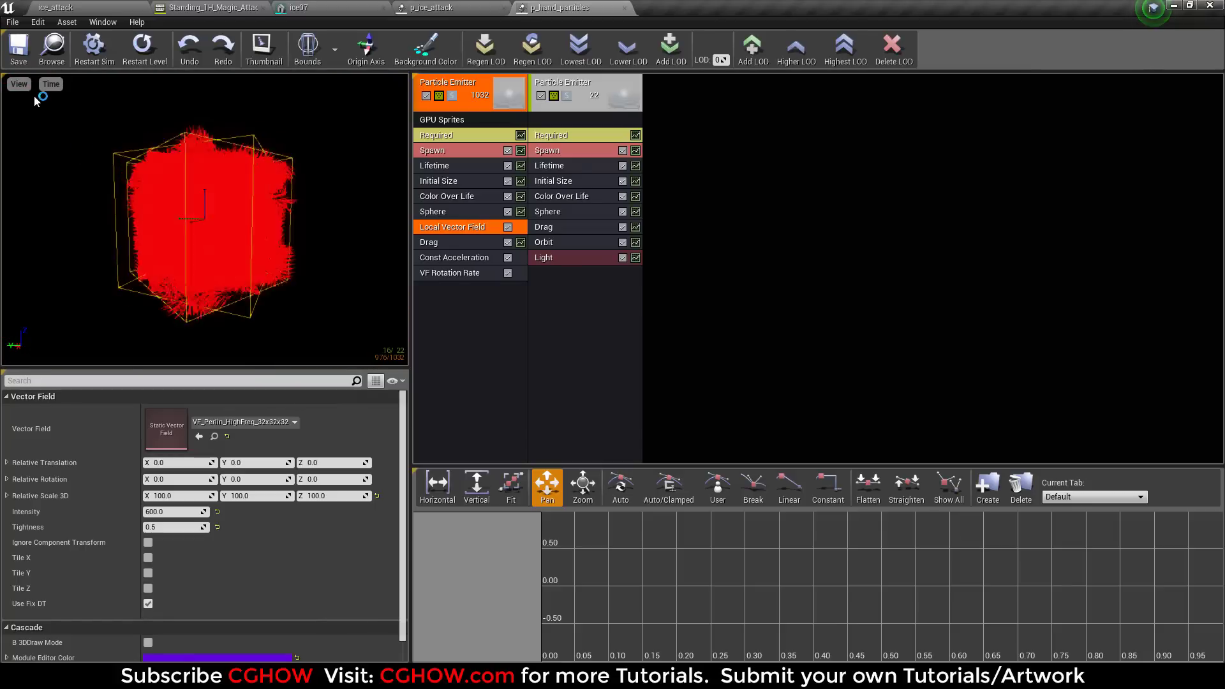
{"action": "left_click", "coordinate": [19, 83]}
{"action": "left_click", "coordinate": [40, 173]}
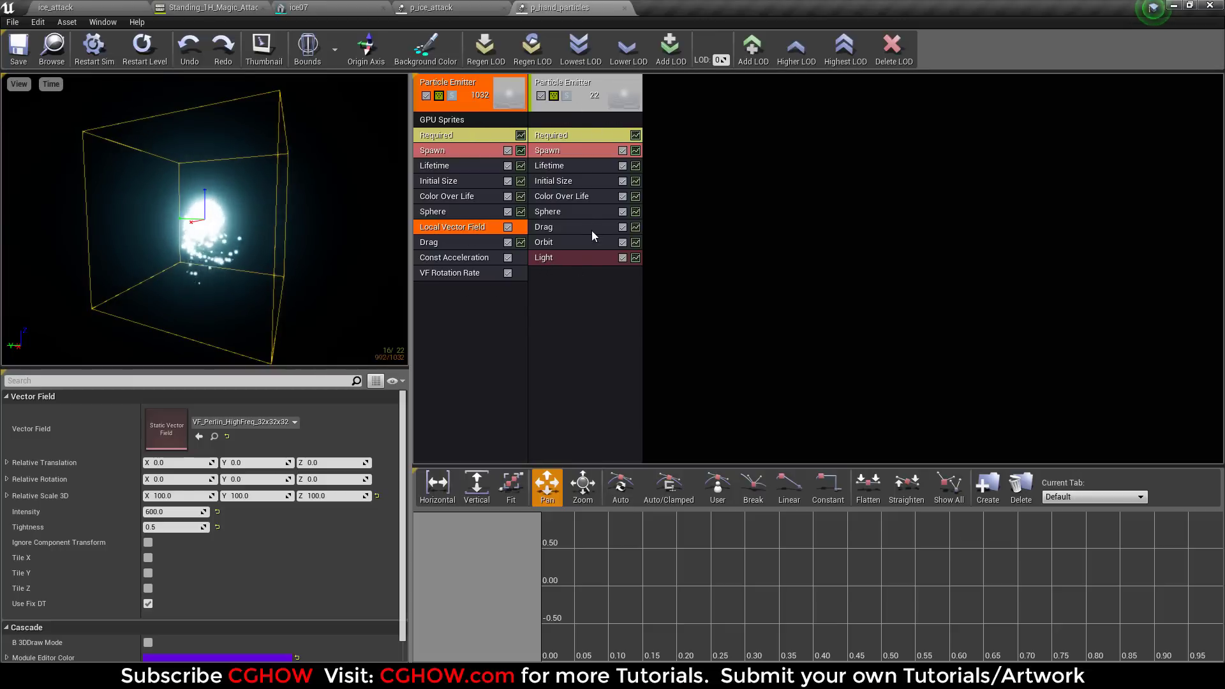
Step: Close p_hand_particles and inspect the p_hand_particles notify in the Standing_1H_Magic_Attack_03 animation composite
{"action": "middle_click", "coordinate": [543, 5]}
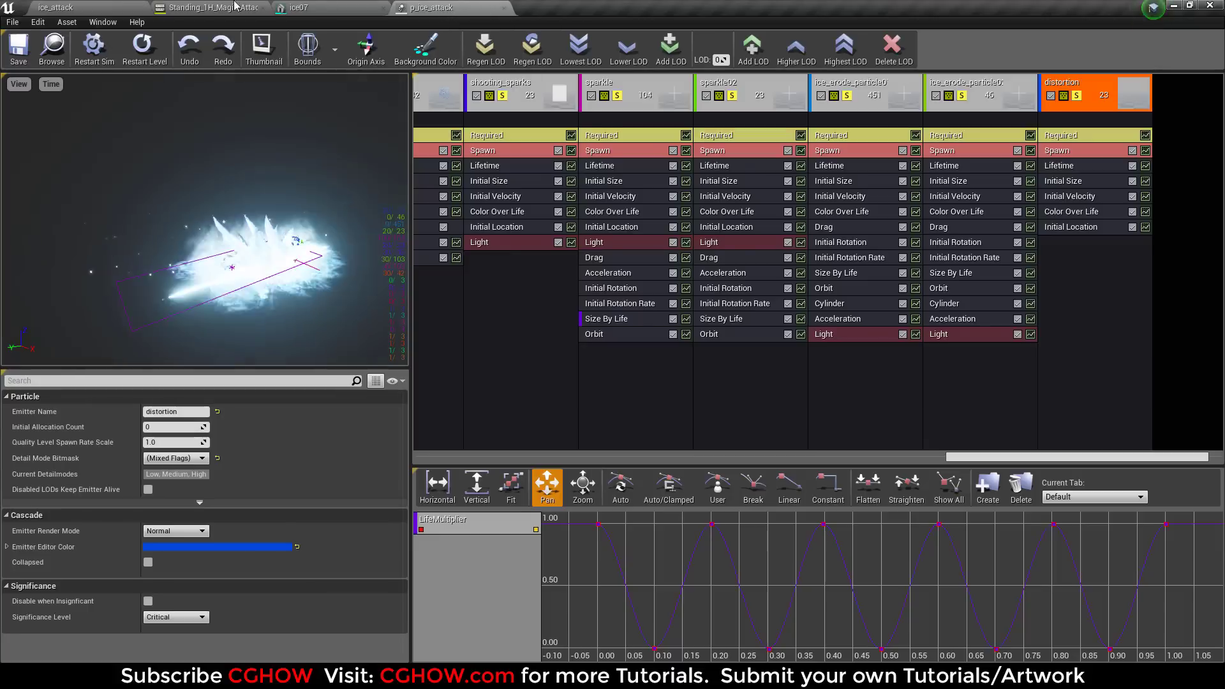
{"action": "left_click", "coordinate": [233, 6]}
{"action": "left_click", "coordinate": [412, 510]}
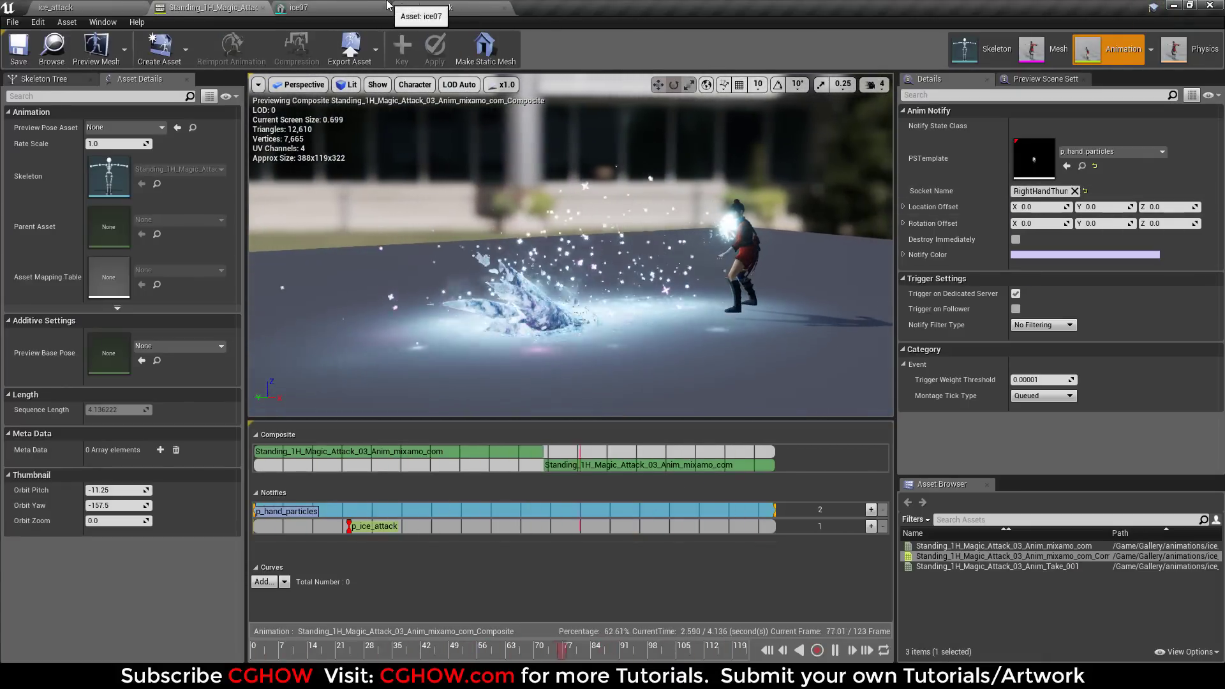
Step: Return to the ice_attack level and simulate it to watch the hand particles and ice attack together
{"action": "left_click", "coordinate": [73, 7]}
{"action": "key", "text": "alt+s"}
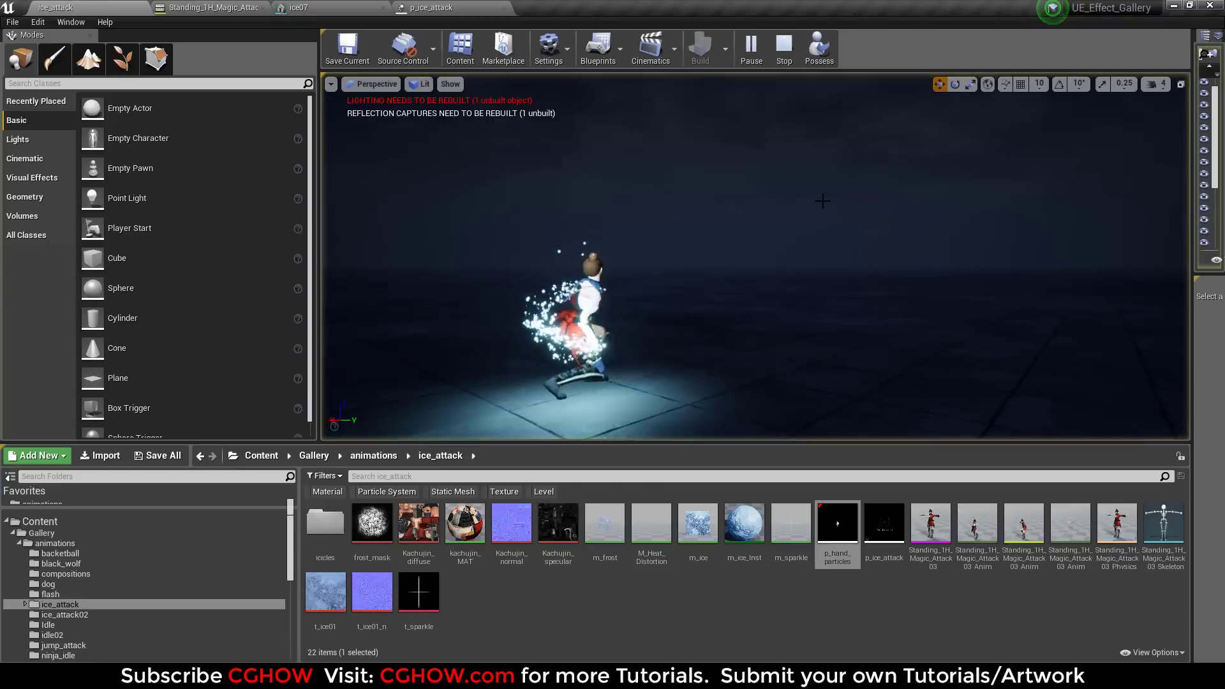
Step: Show the simulated level fullscreen and examine the combined ice attack and hand particles from both sides, above and behind the character
{"action": "key", "text": "F11"}
{"action": "scroll", "coordinate": [613, 344], "scroll_direction": "down", "scroll_amount": 4}
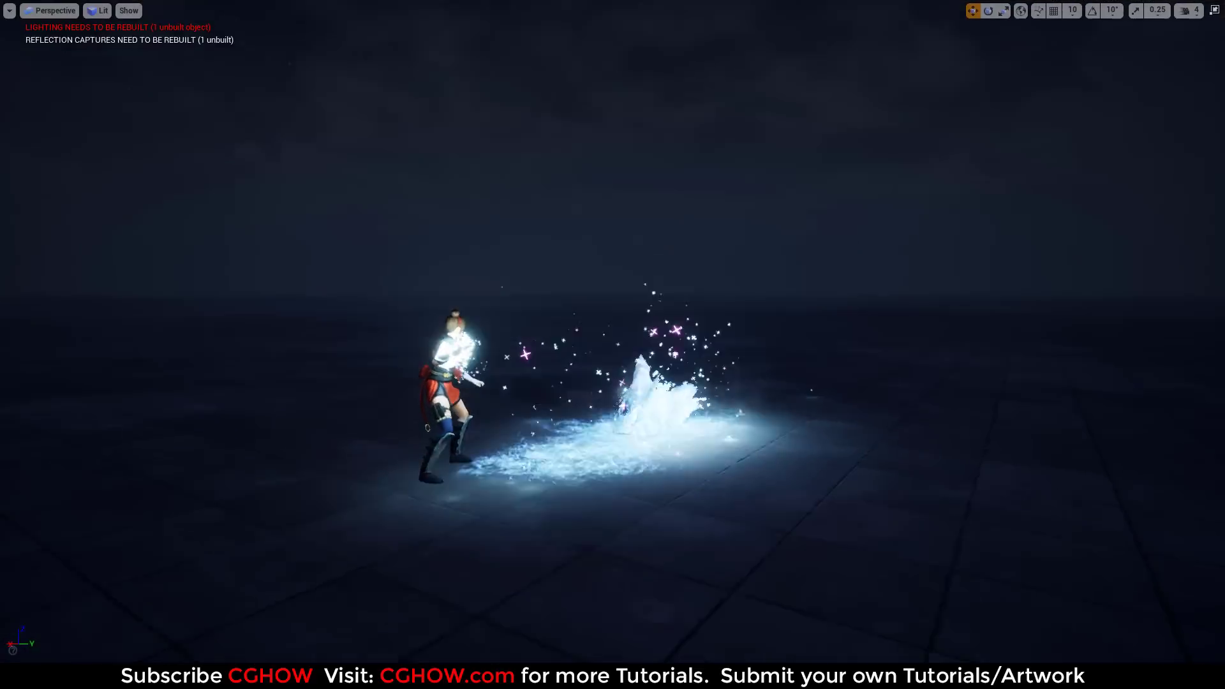
{"action": "left_click_drag", "start_coordinate": [612, 344], "coordinate": [829, 446], "text": "alt"}
{"action": "left_click_drag", "start_coordinate": [612, 345], "coordinate": [485, 242], "text": "alt"}
{"action": "left_click_drag", "start_coordinate": [857, 341], "coordinate": [781, 329], "text": "alt"}
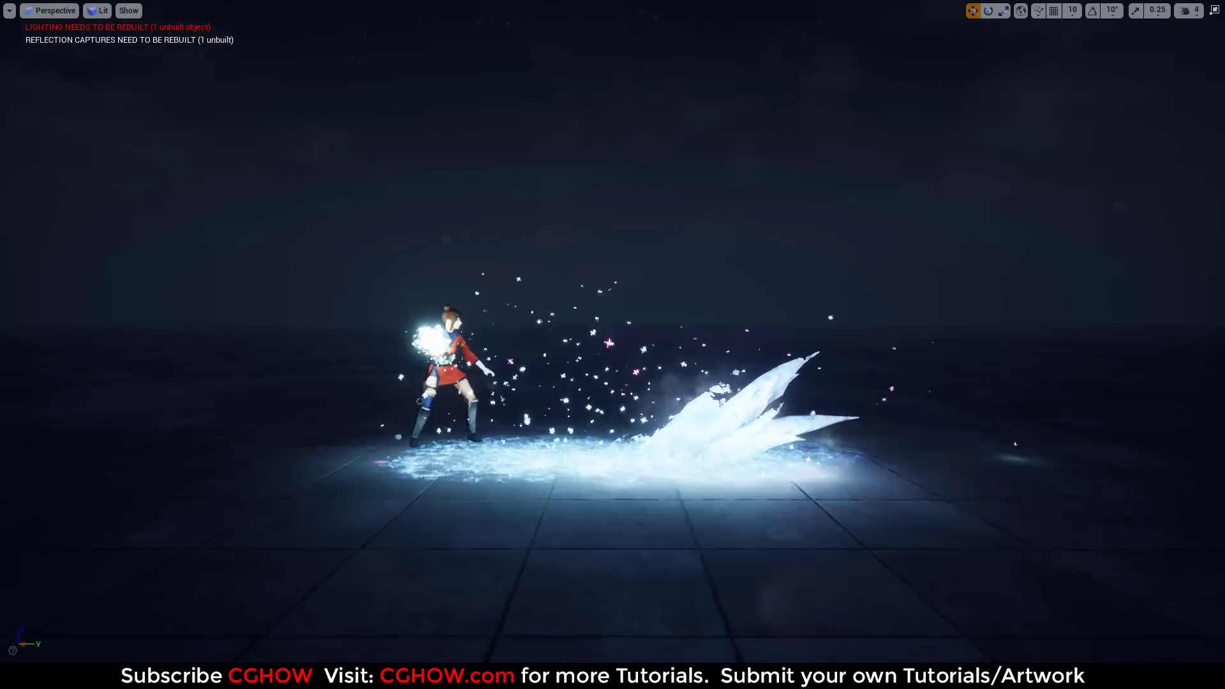
{"action": "left_click_drag", "start_coordinate": [699, 338], "coordinate": [679, 374], "text": "alt"}
{"action": "left_click_drag", "start_coordinate": [501, 401], "coordinate": [785, 385], "text": "alt"}
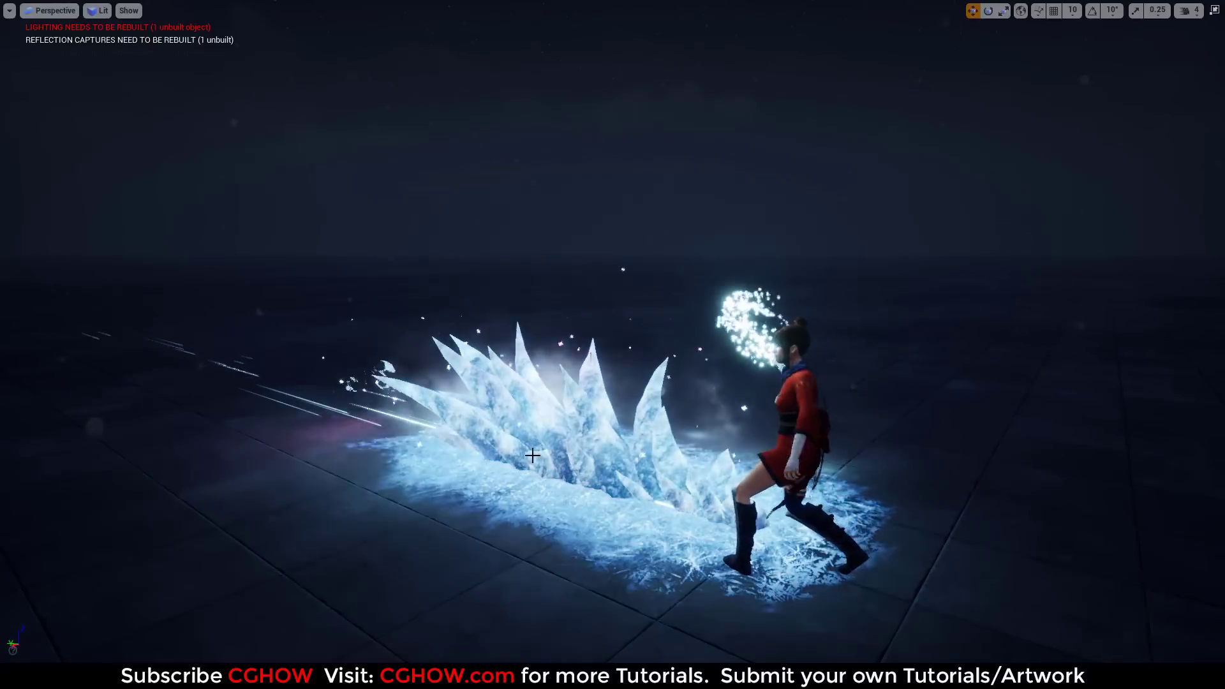
{"action": "left_click_drag", "start_coordinate": [530, 454], "coordinate": [593, 440], "text": "alt"}
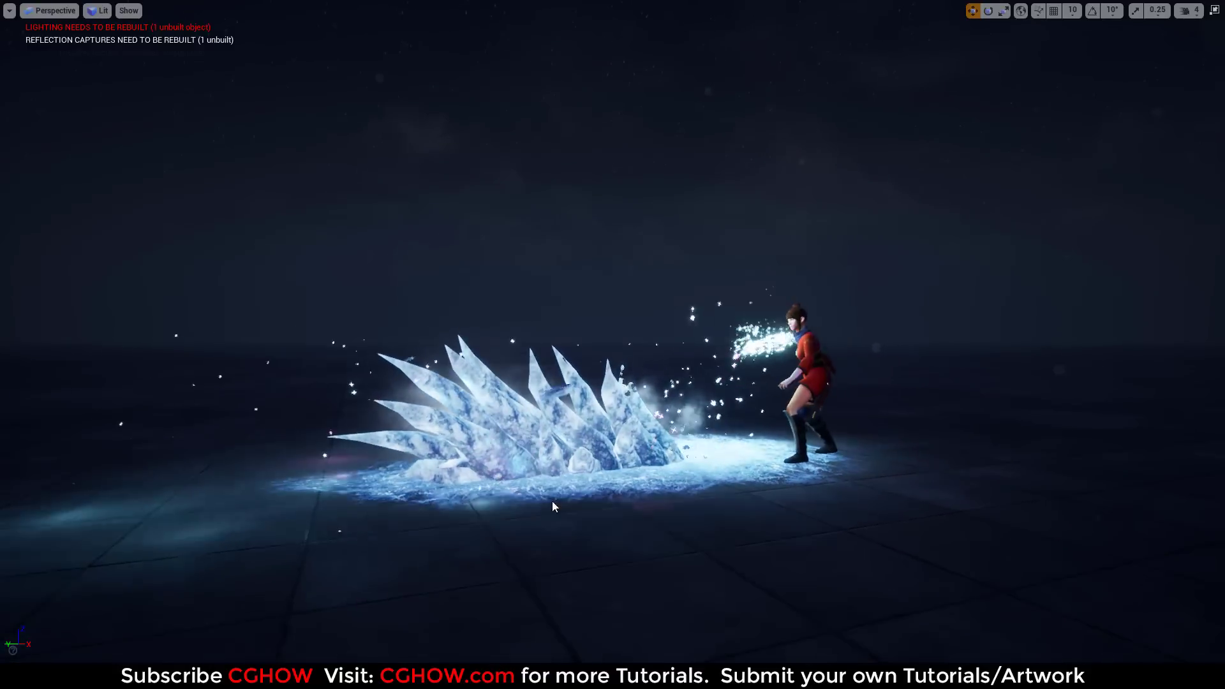
{"action": "left_click_drag", "start_coordinate": [552, 505], "coordinate": [759, 561], "text": "alt"}
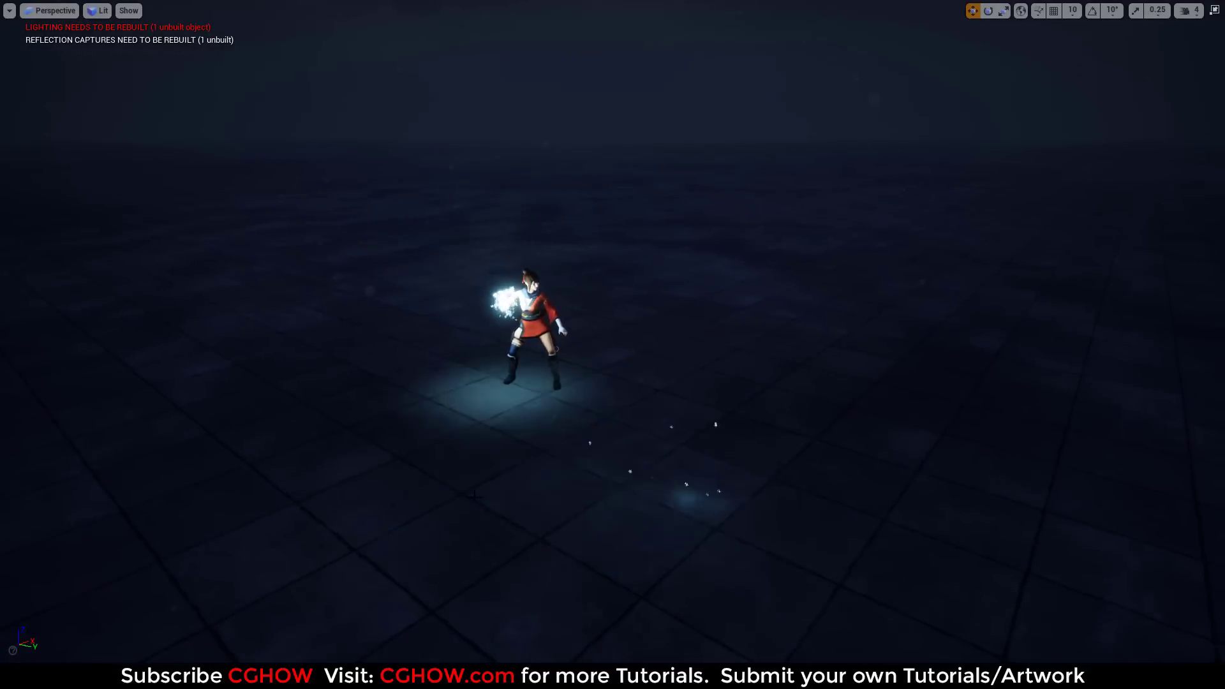
{"action": "left_click_drag", "start_coordinate": [554, 512], "coordinate": [492, 500], "text": "alt"}
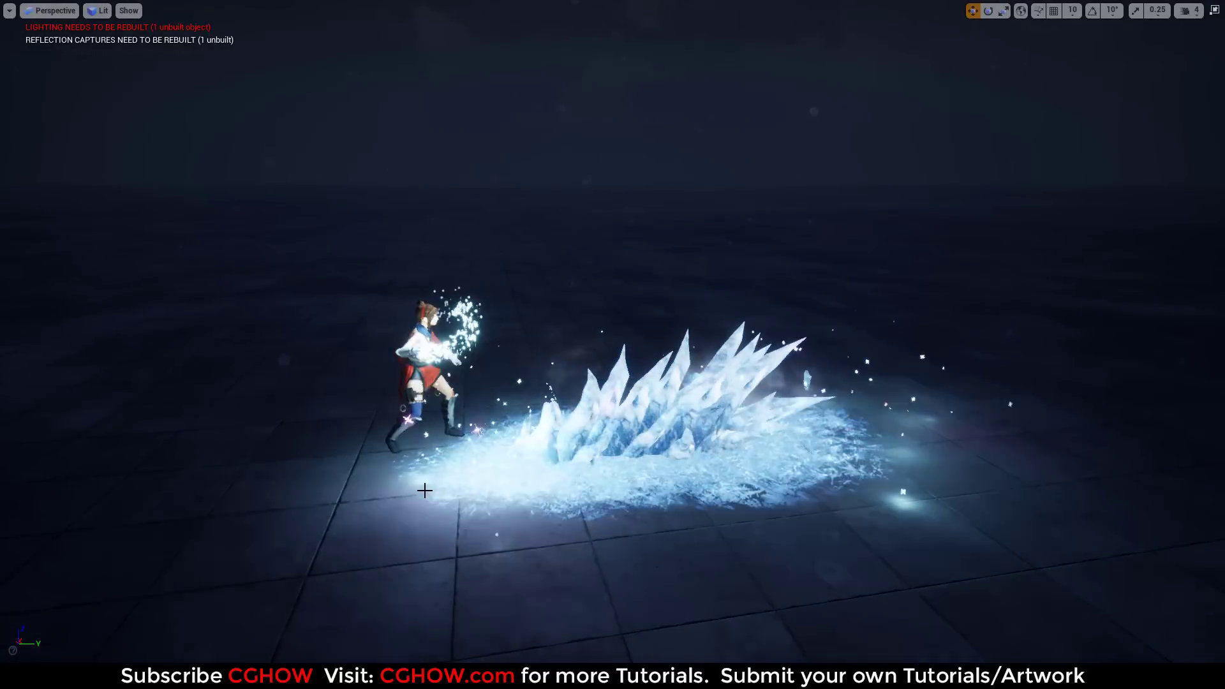
{"action": "left_click_drag", "start_coordinate": [428, 477], "coordinate": [504, 427], "text": "alt"}
{"action": "right_click_drag", "start_coordinate": [427, 478], "coordinate": [515, 493]}
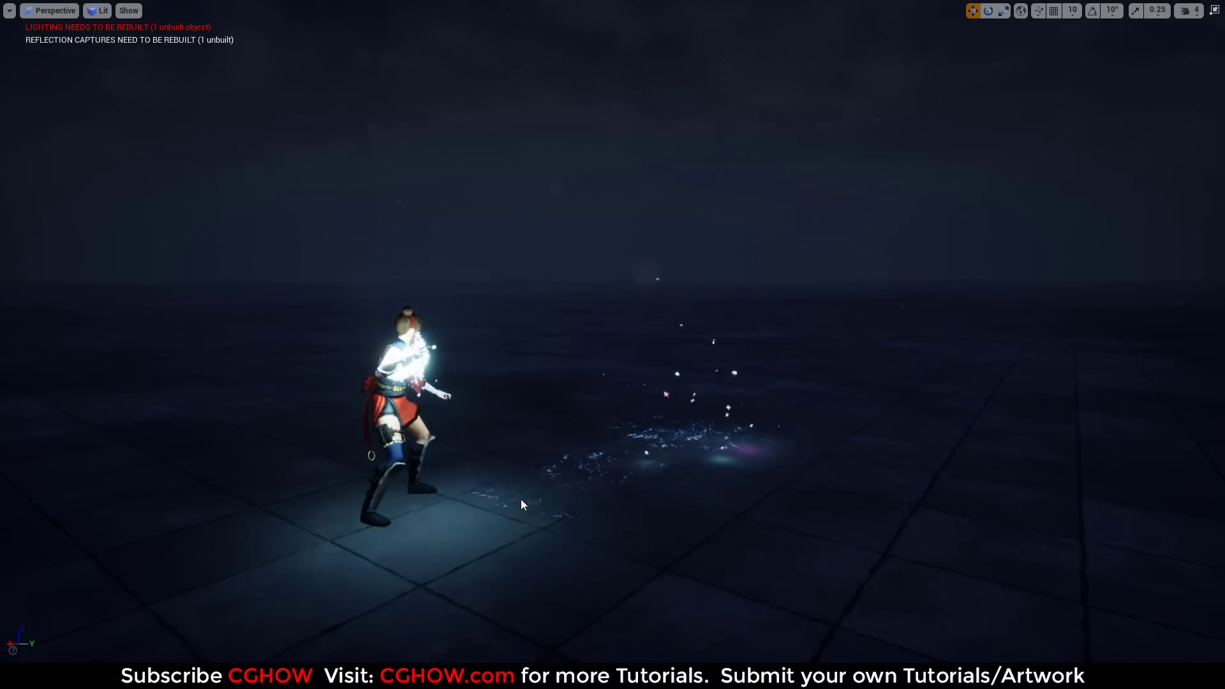
{"action": "left_click_drag", "start_coordinate": [374, 531], "coordinate": [555, 531], "text": "alt"}
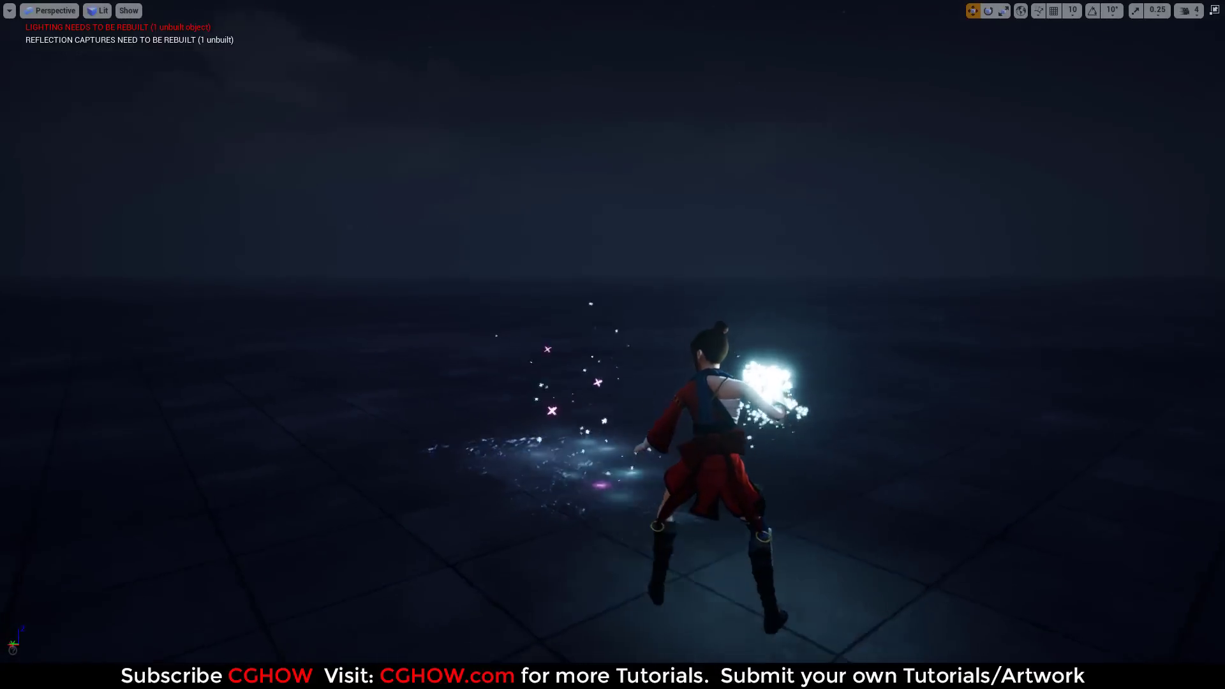